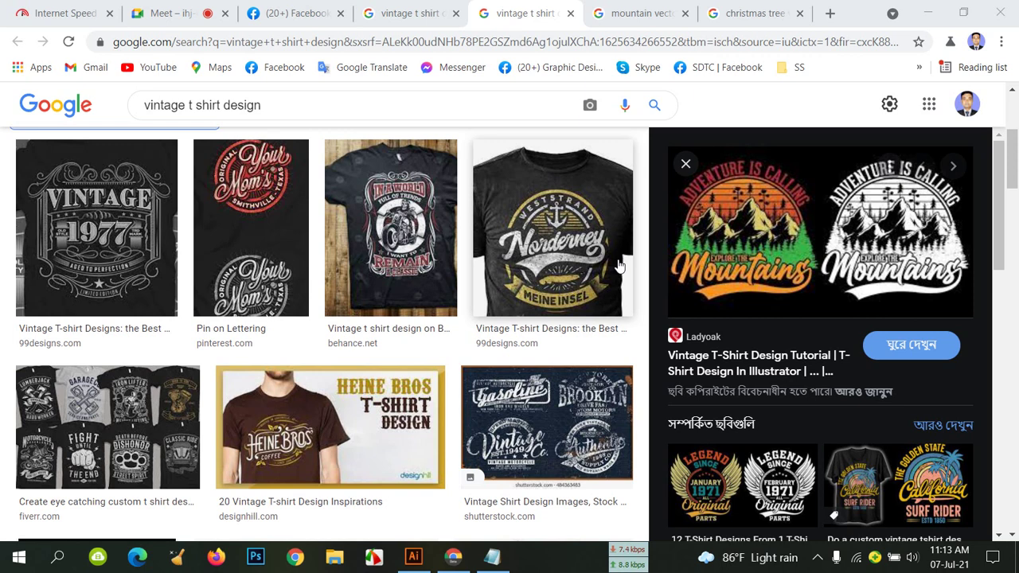
Look through the vintage t shirt design image results for reference designs, including the Explore the Mountains artwork.
left_click(291, 101)
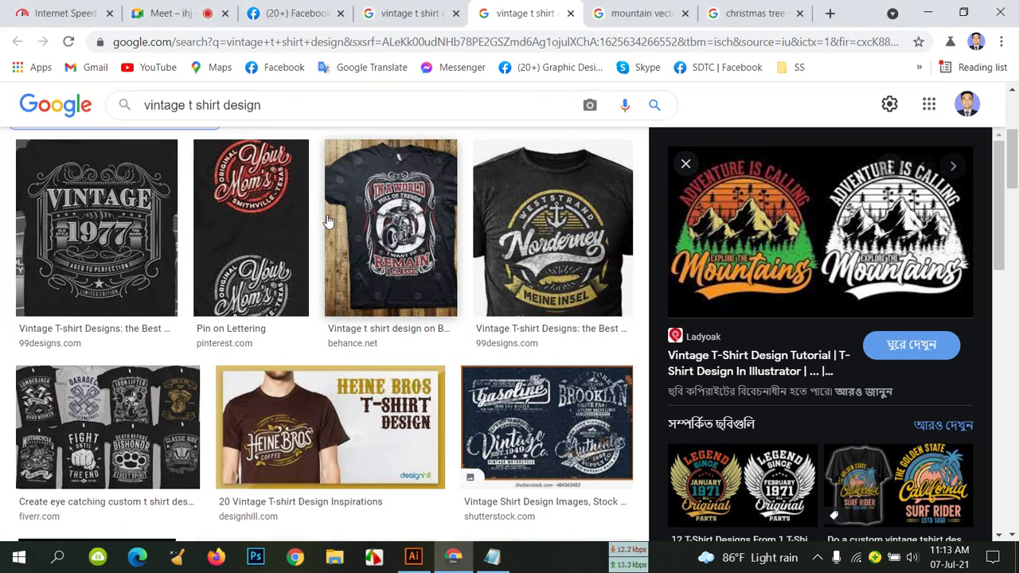
scroll(329, 222, "up", 3)
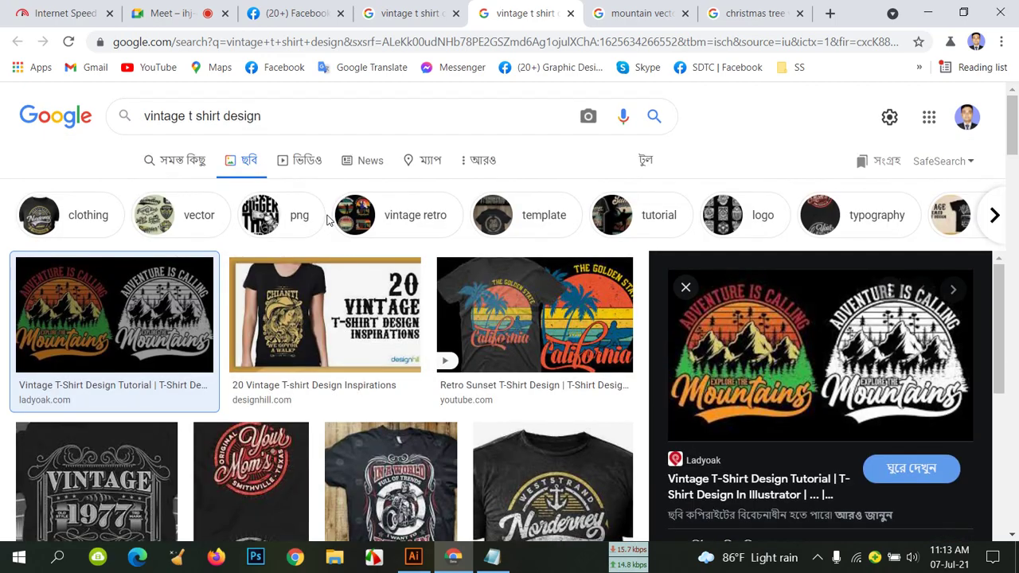
scroll(329, 222, "down", 6)
scroll(328, 226, "down", 4)
scroll(329, 226, "up", 8)
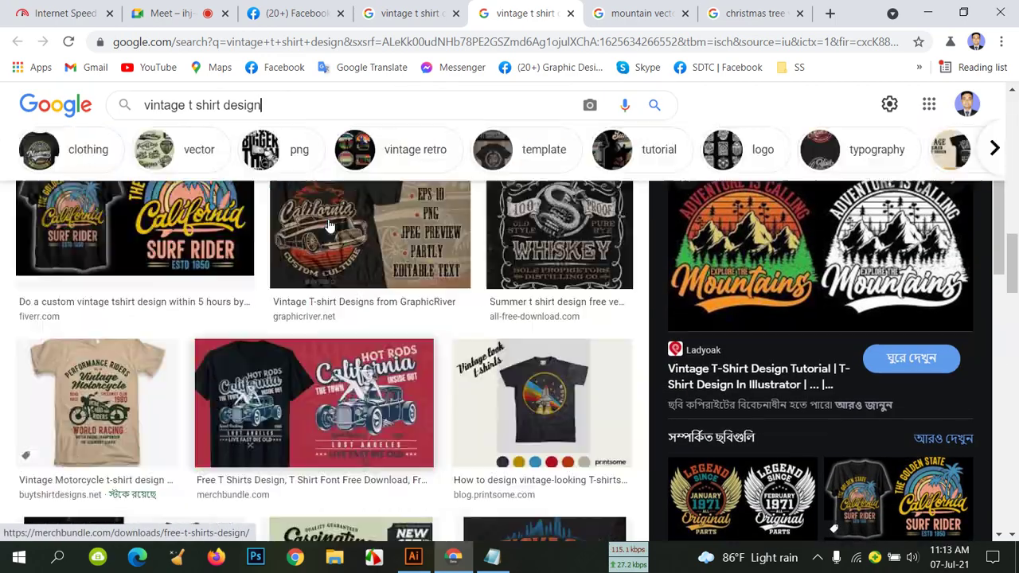
scroll(328, 227, "down", 4)
scroll(329, 226, "up", 4)
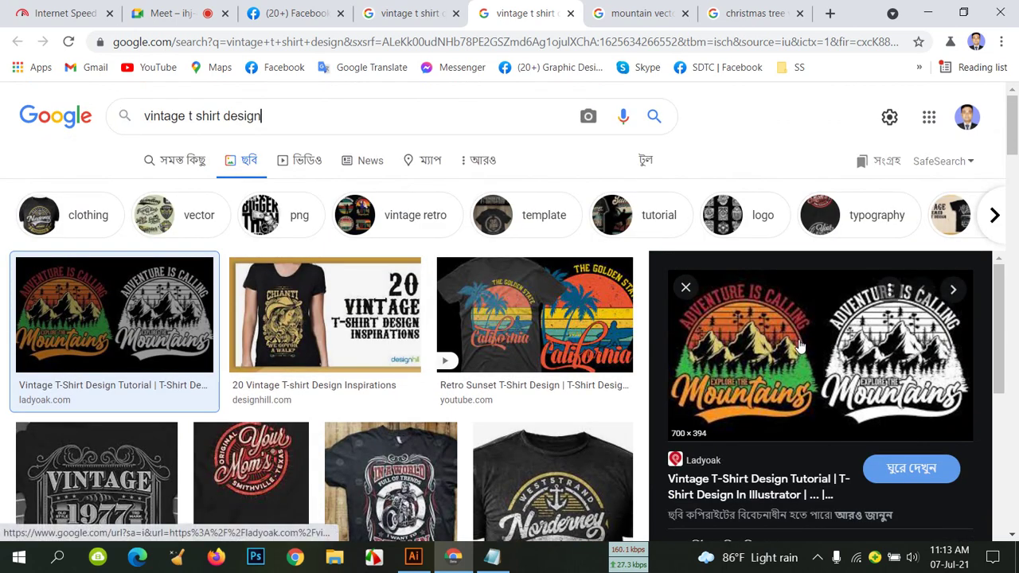
Switch to Illustrator and move the Adventure Is Calling reference image down to free the upper part of the artboard.
left_click(190, 10)
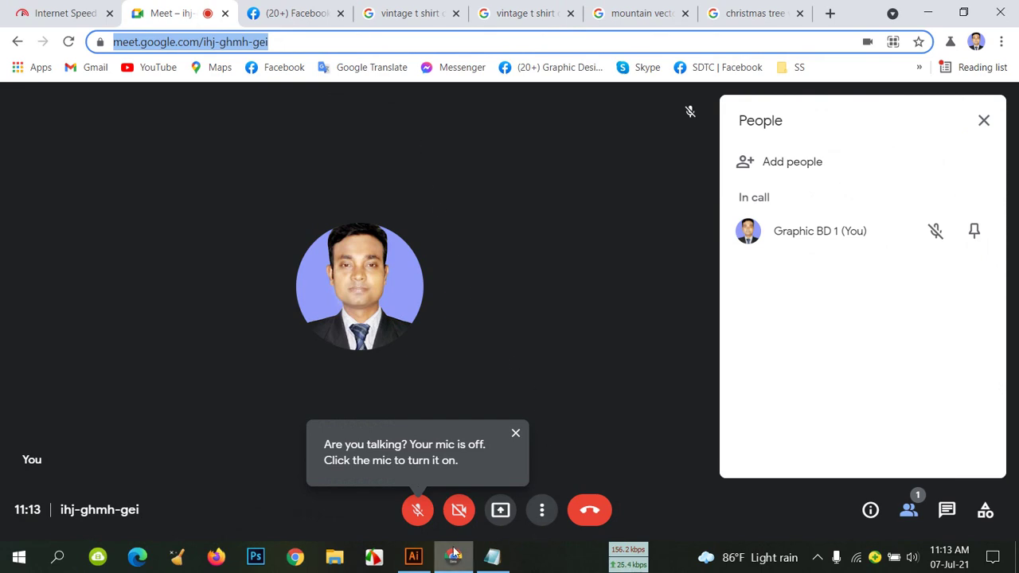
left_click(418, 496)
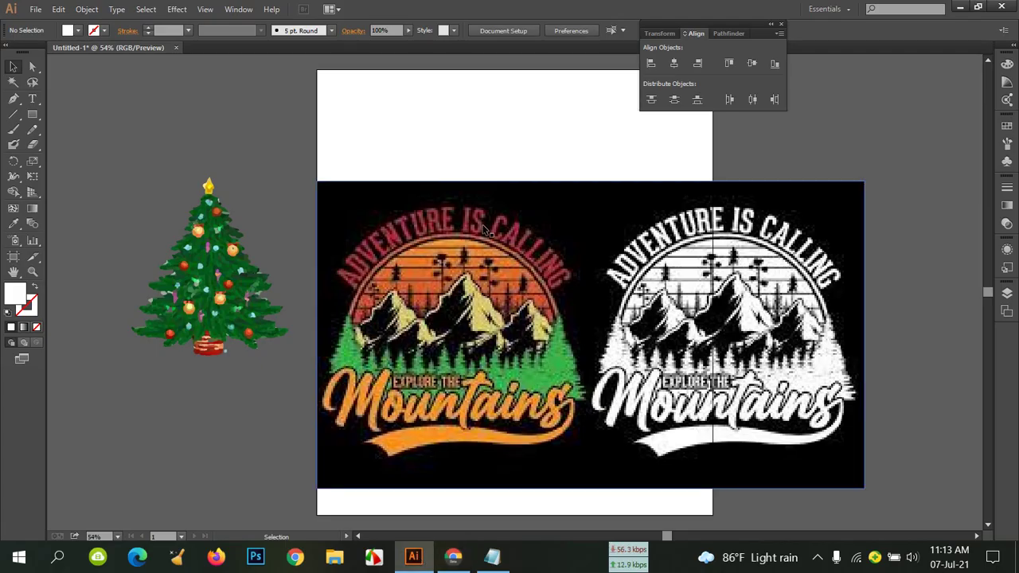
left_click_drag(535, 279, 543, 343)
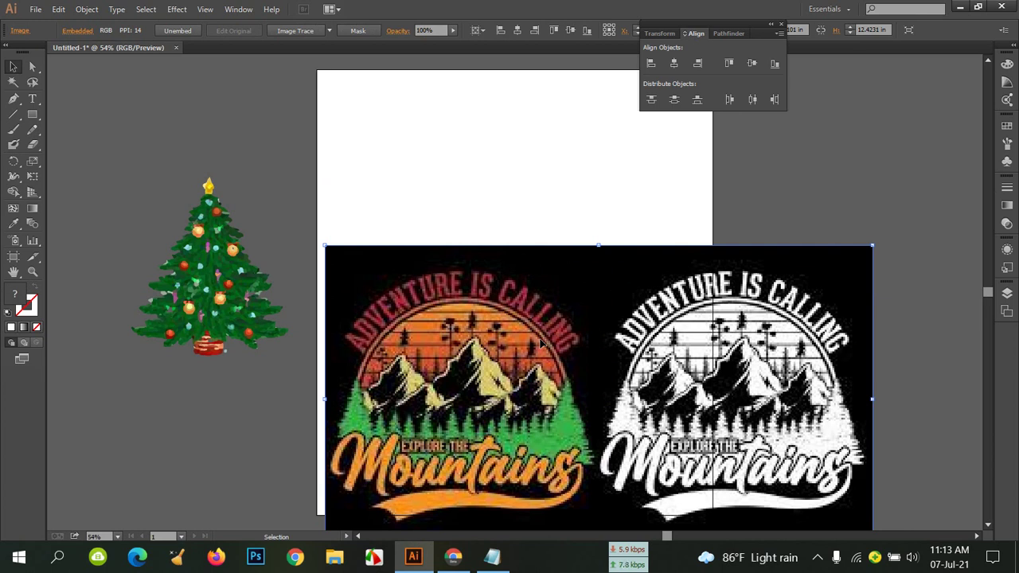
left_click_drag(543, 343, 548, 372)
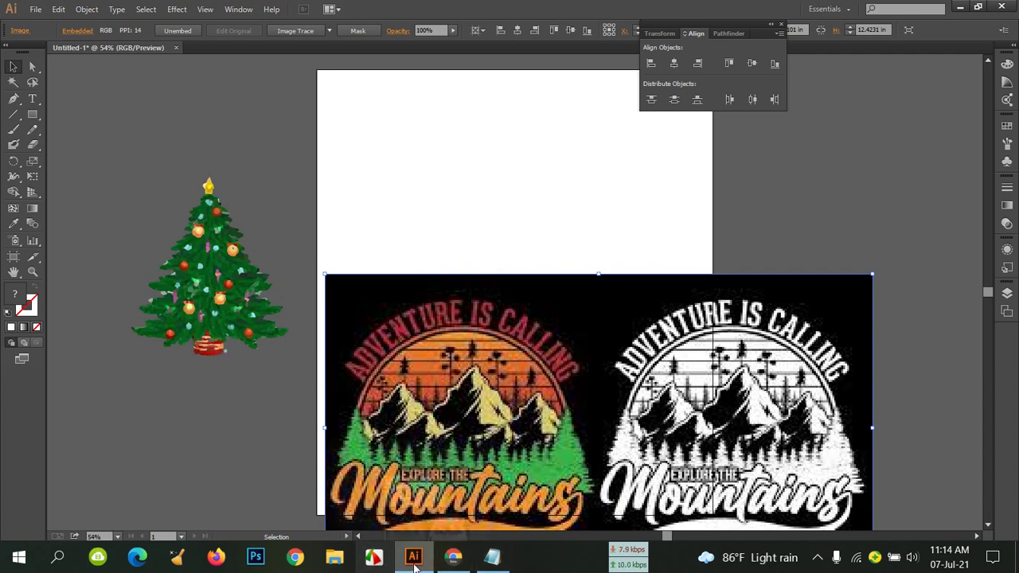
Switch to Chrome and examine the mountain vector png image results for usable mountain artwork.
left_click(457, 563)
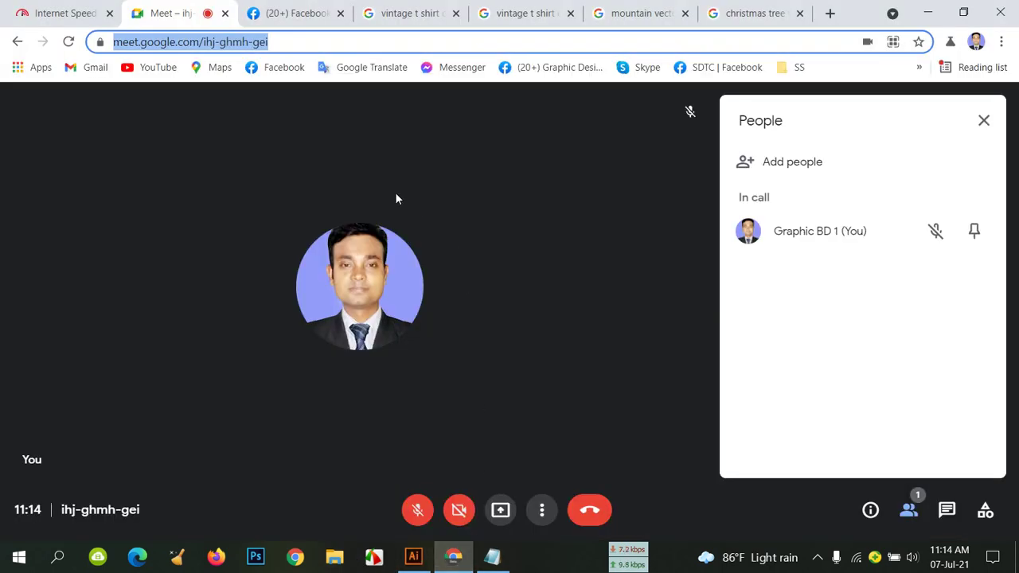
left_click(406, 19)
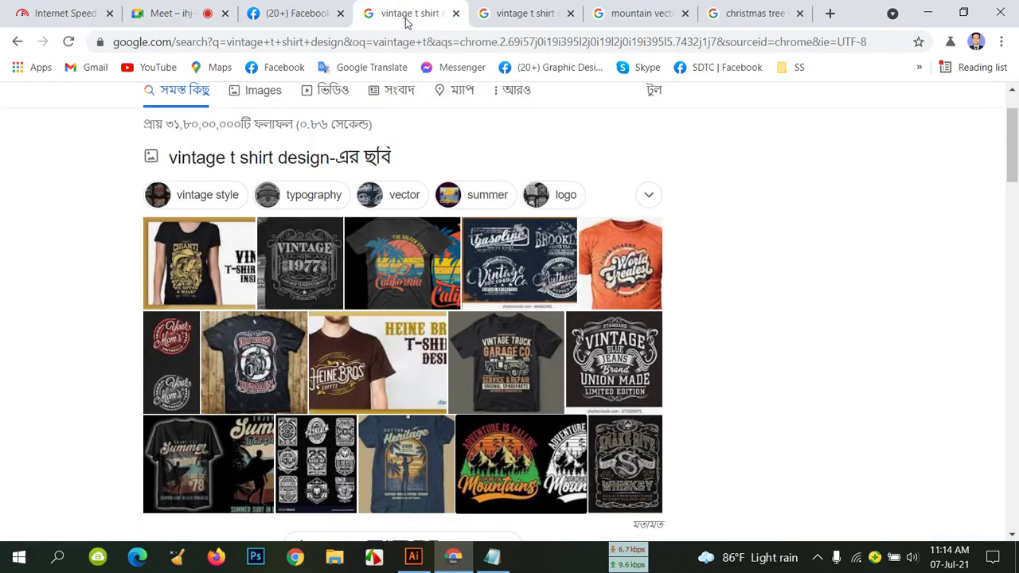
left_click(476, 19)
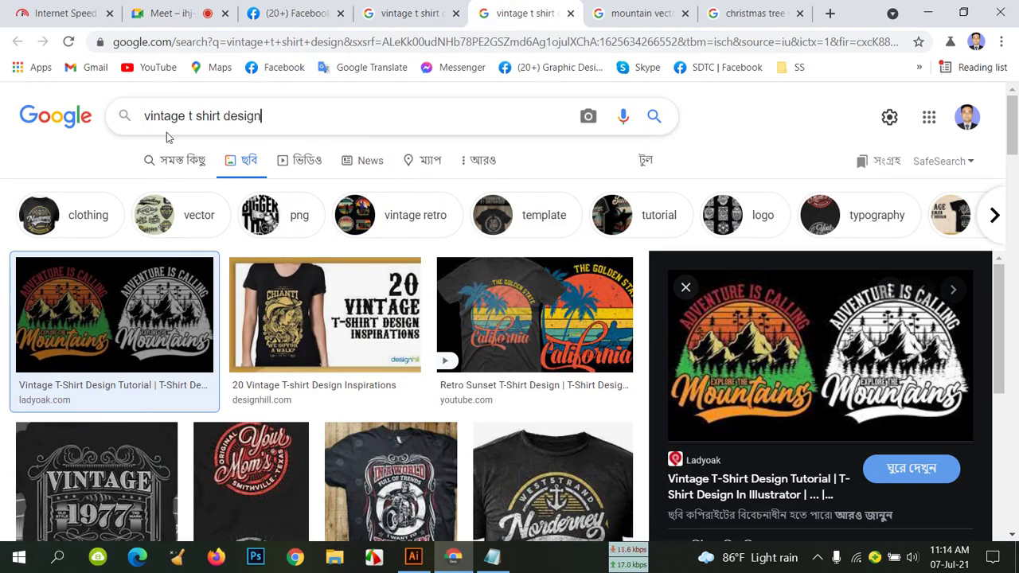
left_click(669, 16)
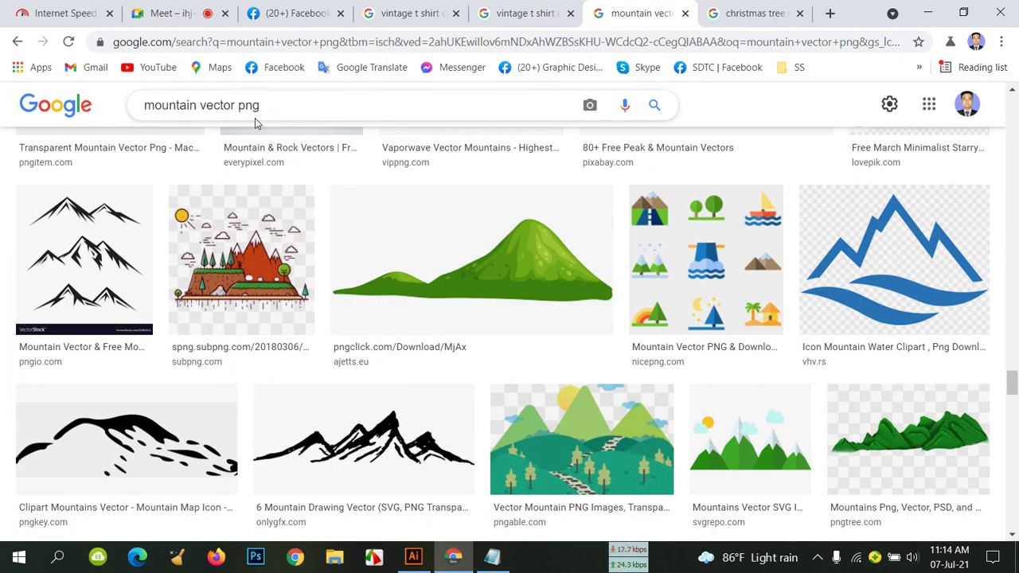
scroll(433, 228, "down", 5)
scroll(432, 229, "down", 6)
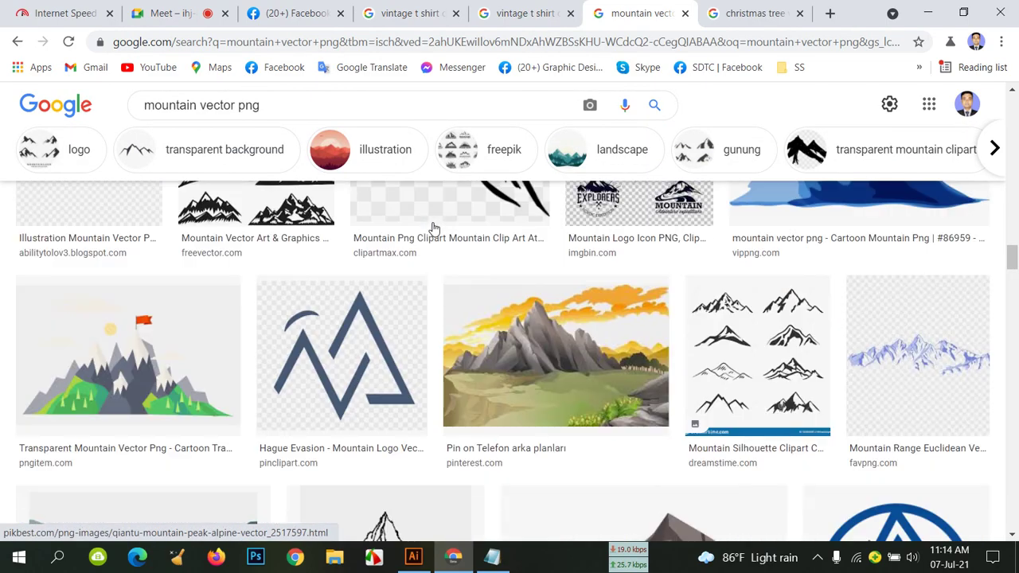
scroll(433, 229, "up", 4)
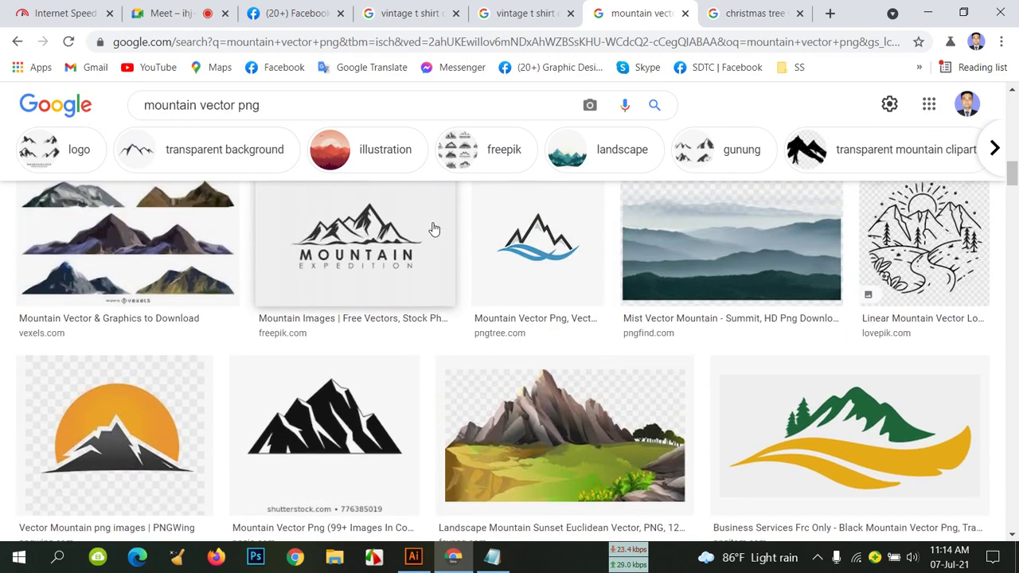
scroll(432, 316, "up", 3)
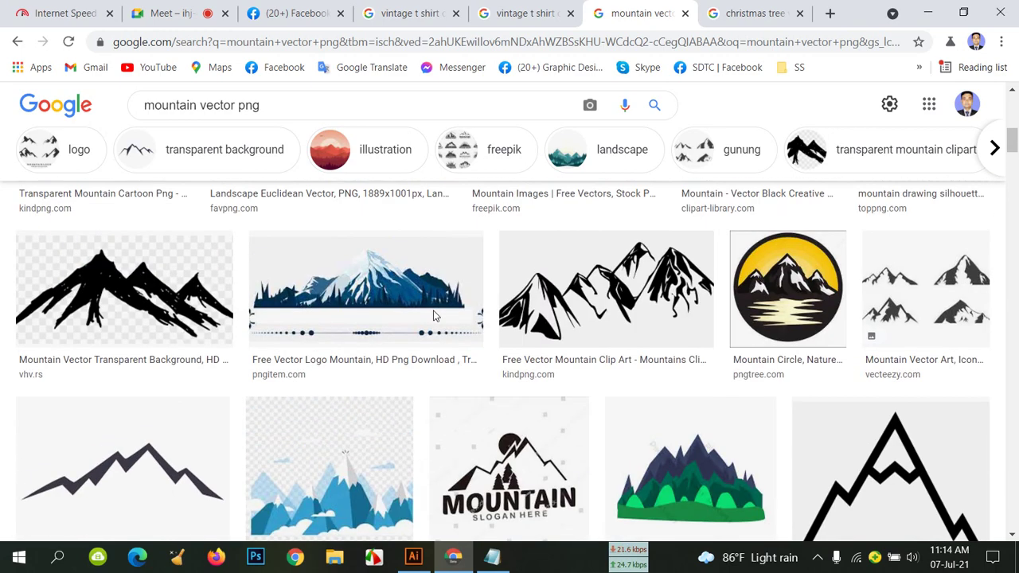
scroll(434, 317, "up", 4)
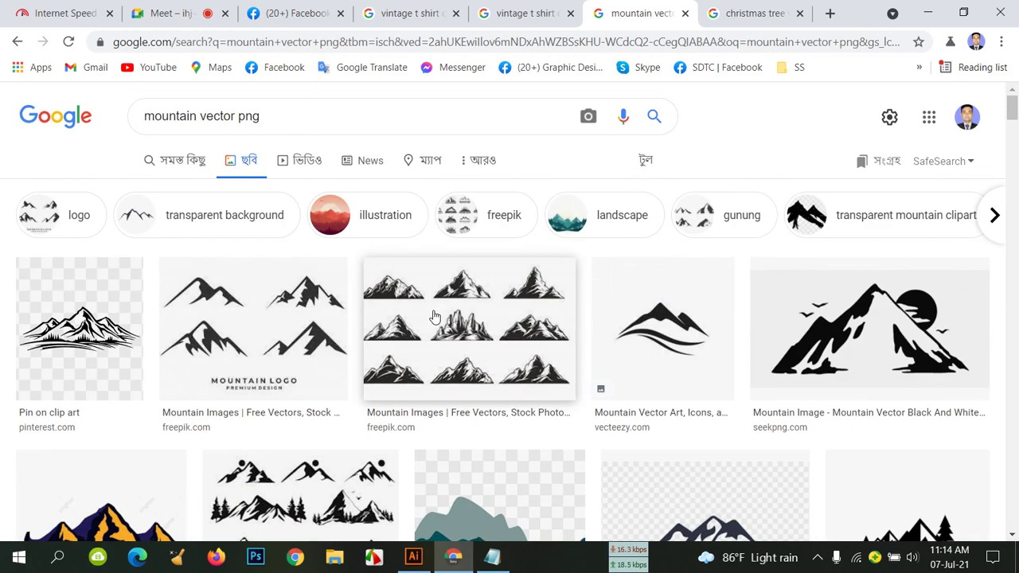
Narrow the mountain vector png results to illustration and look through the filtered pictures.
left_click(393, 213)
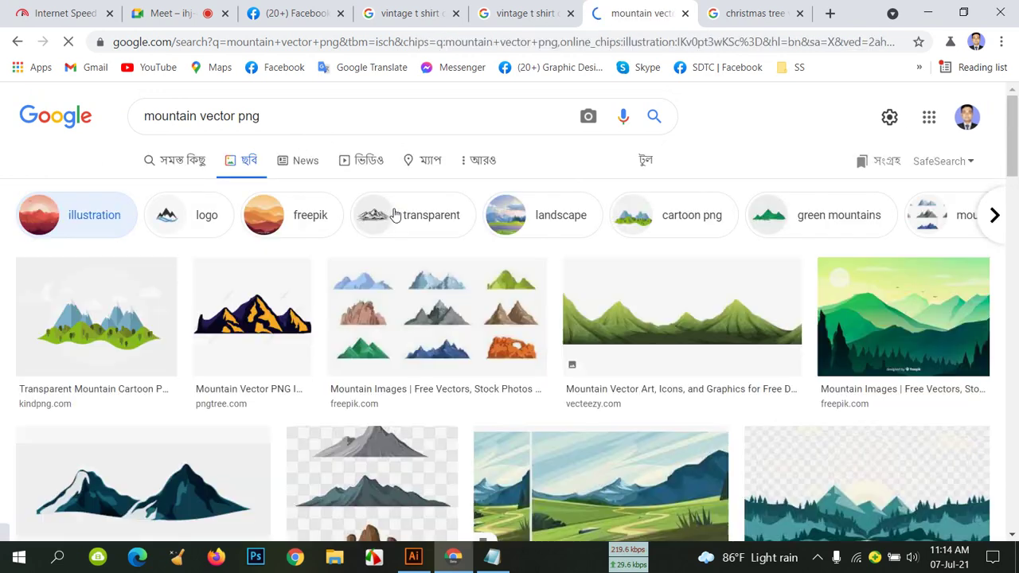
scroll(688, 292, "down", 3)
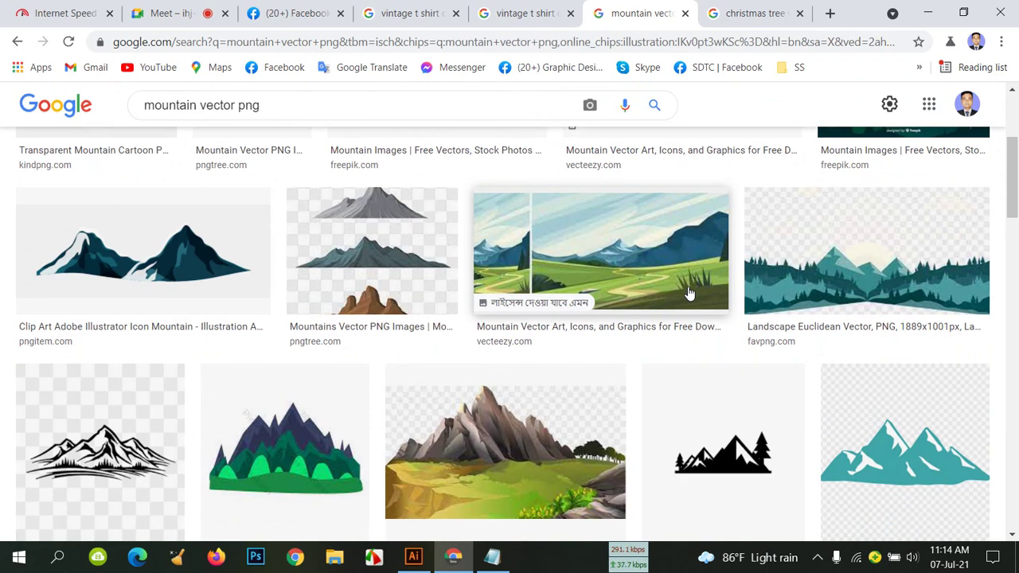
scroll(690, 290, "down", 5)
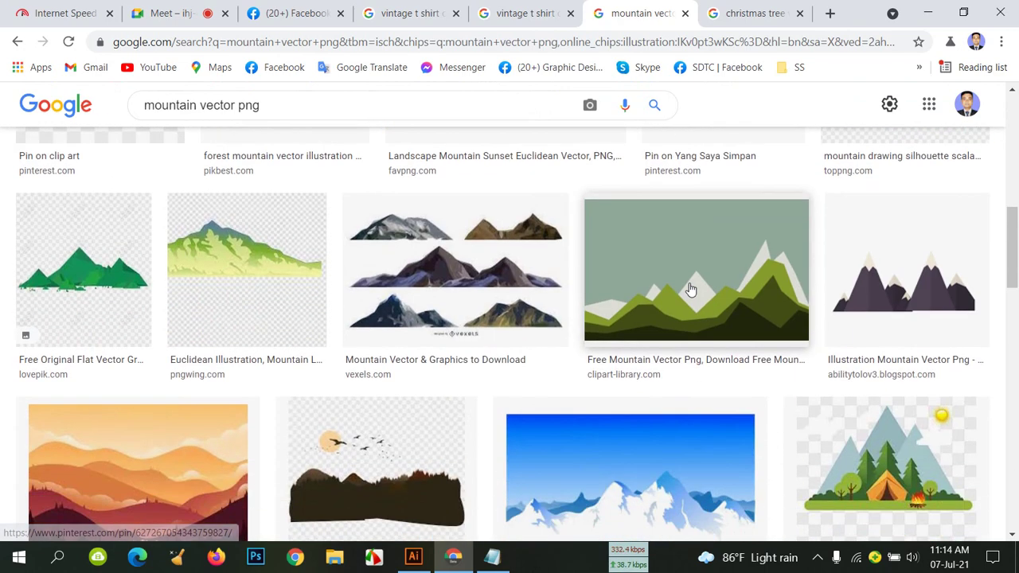
scroll(690, 289, "down", 3)
scroll(690, 287, "down", 3)
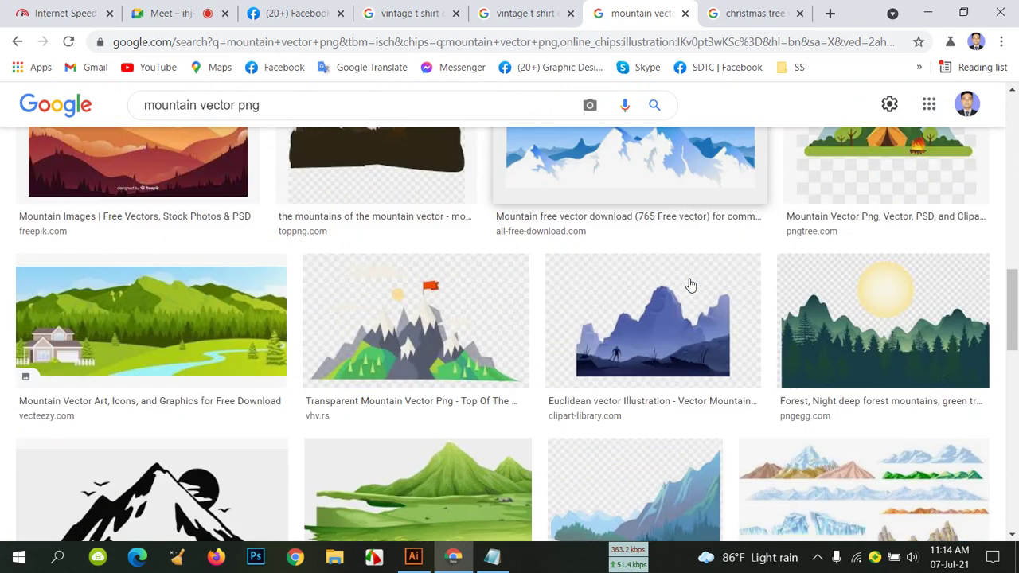
scroll(690, 285, "down", 5)
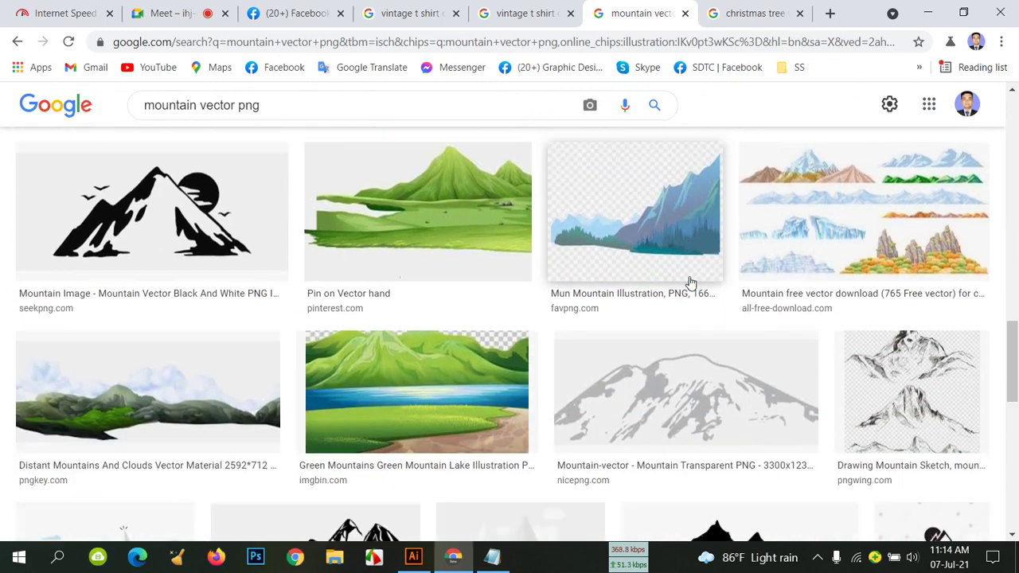
scroll(690, 285, "down", 5)
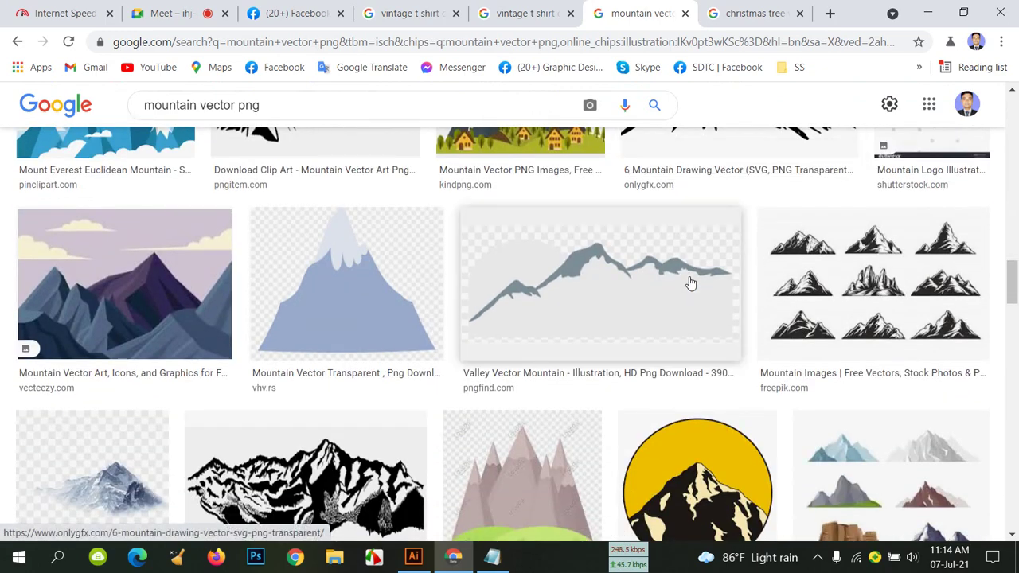
scroll(690, 284, "down", 2)
scroll(690, 284, "down", 3)
scroll(690, 284, "up", 5)
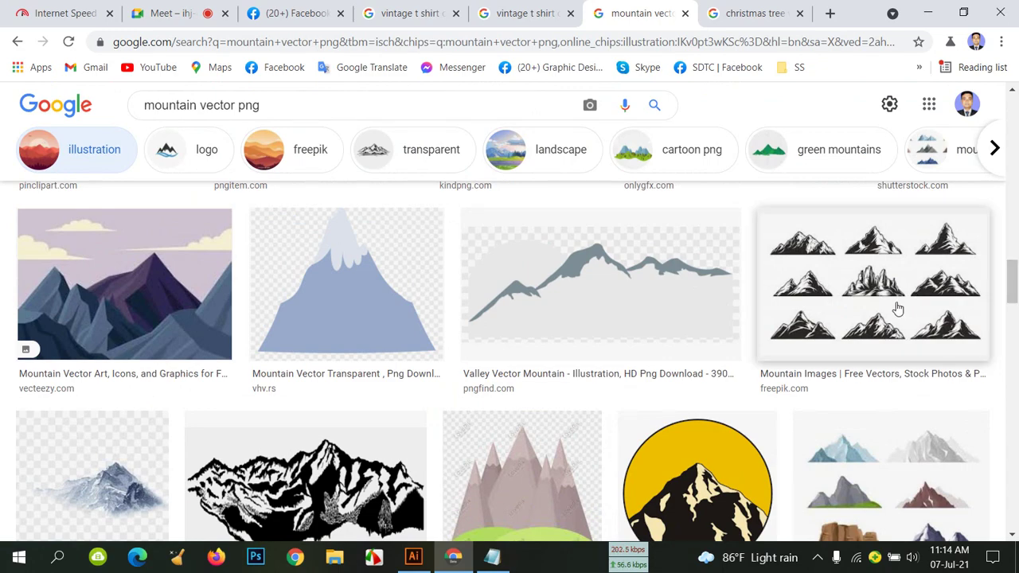
Find the teal mountain illustration with yellow trees from wallhaveni.blogspot.com and open it in a new tab.
scroll(898, 309, "down", 8)
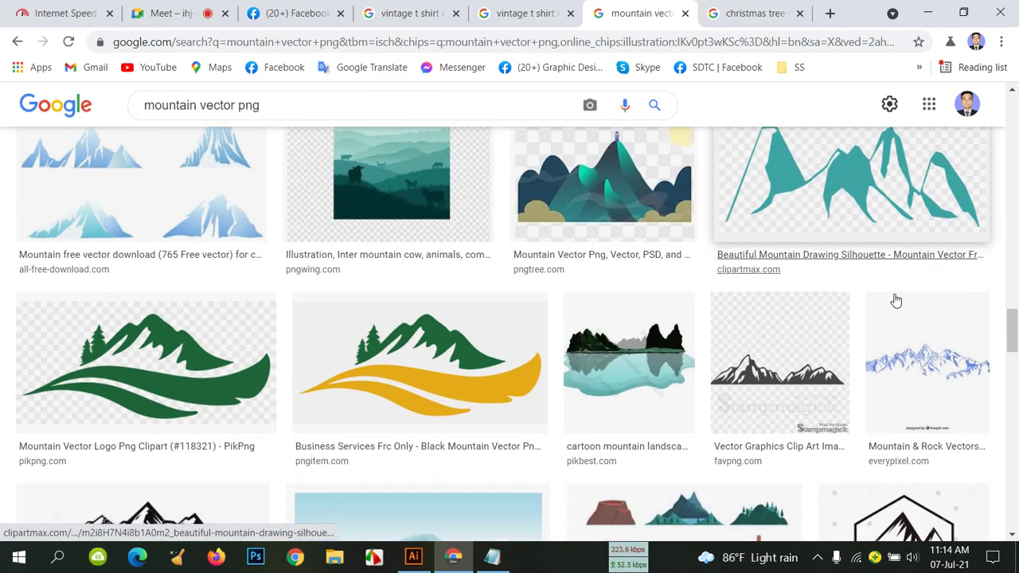
scroll(895, 300, "down", 5)
scroll(895, 272, "down", 3)
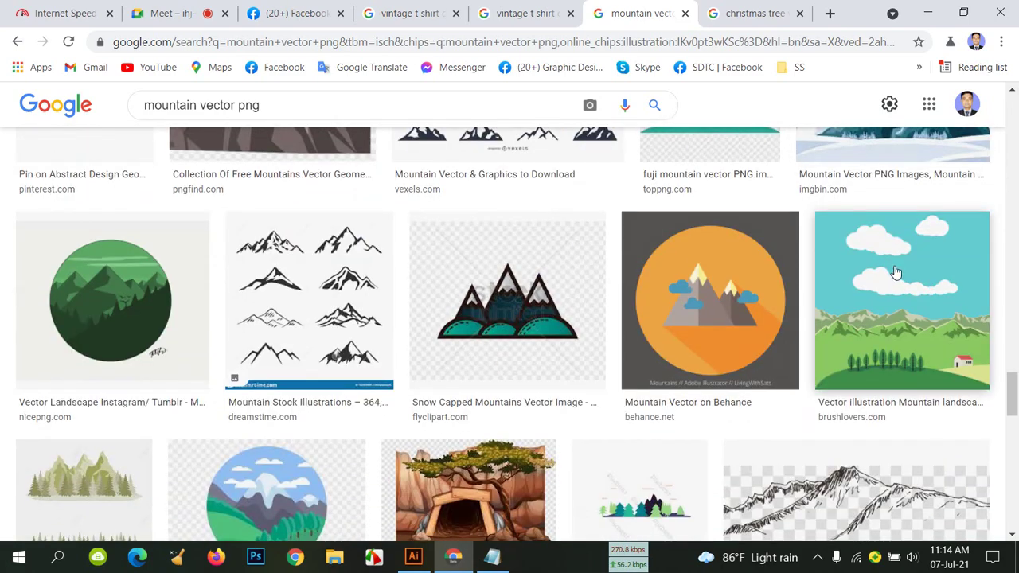
scroll(896, 272, "down", 4)
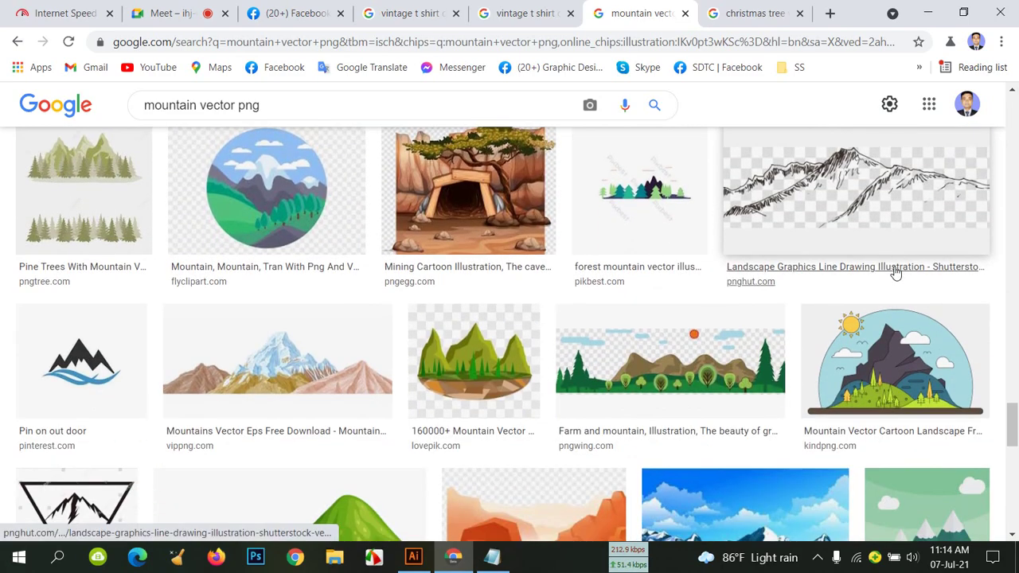
scroll(707, 330, "down", 4)
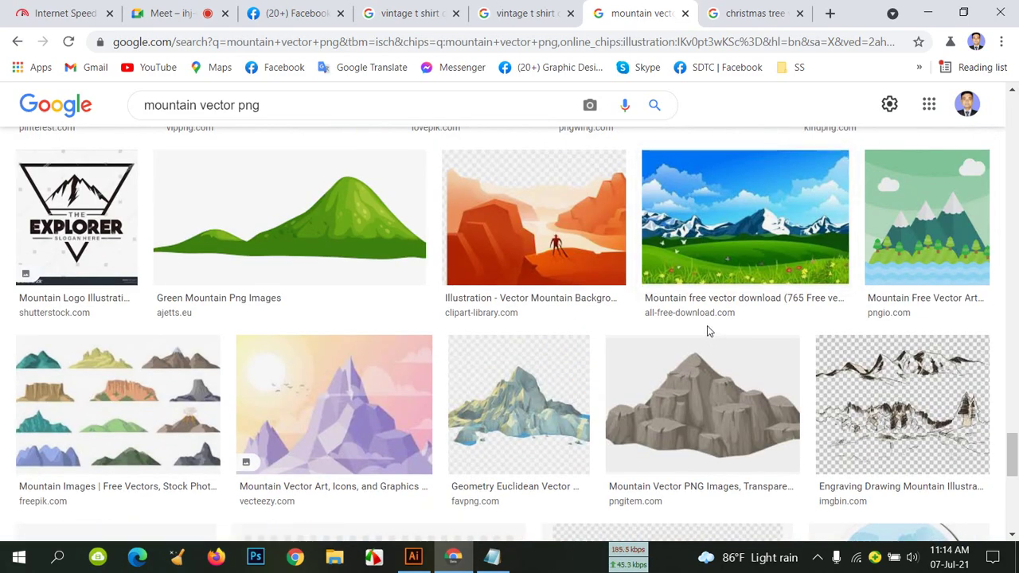
scroll(708, 330, "down", 5)
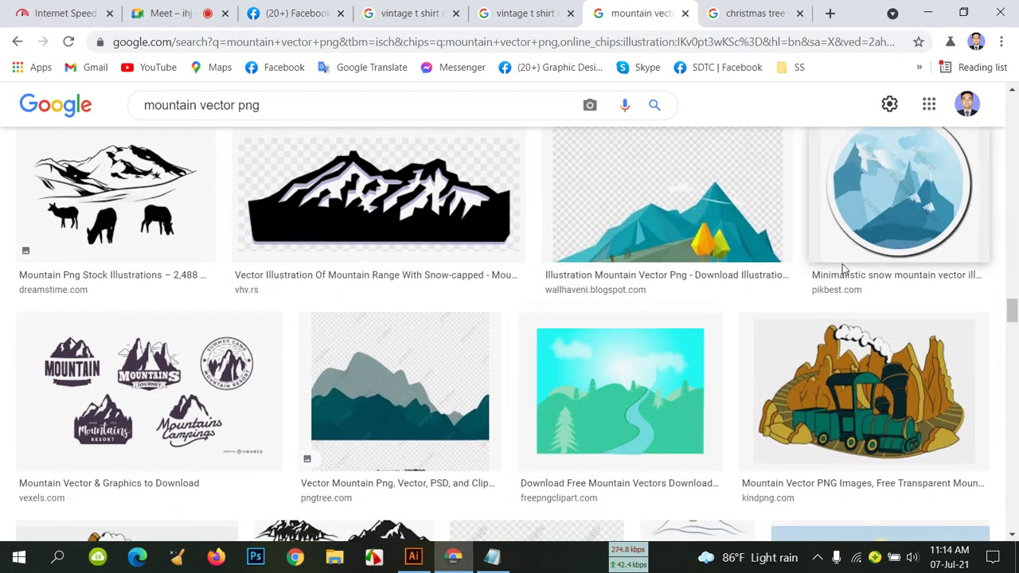
right_click(781, 179)
left_click(790, 184)
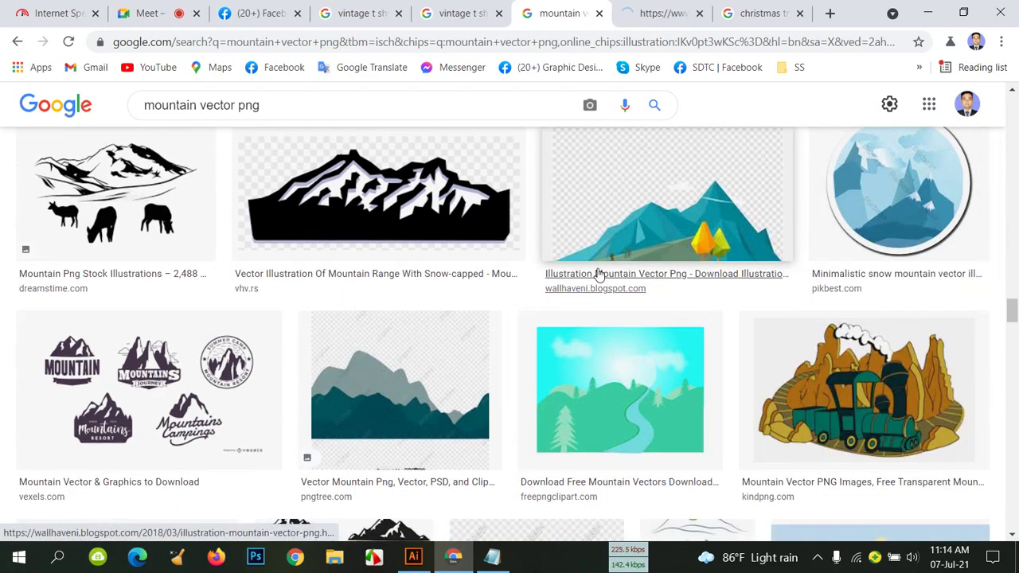
Find the purple mountain and river illustration from pngwing.com and open it in a new tab.
scroll(605, 262, "down", 3)
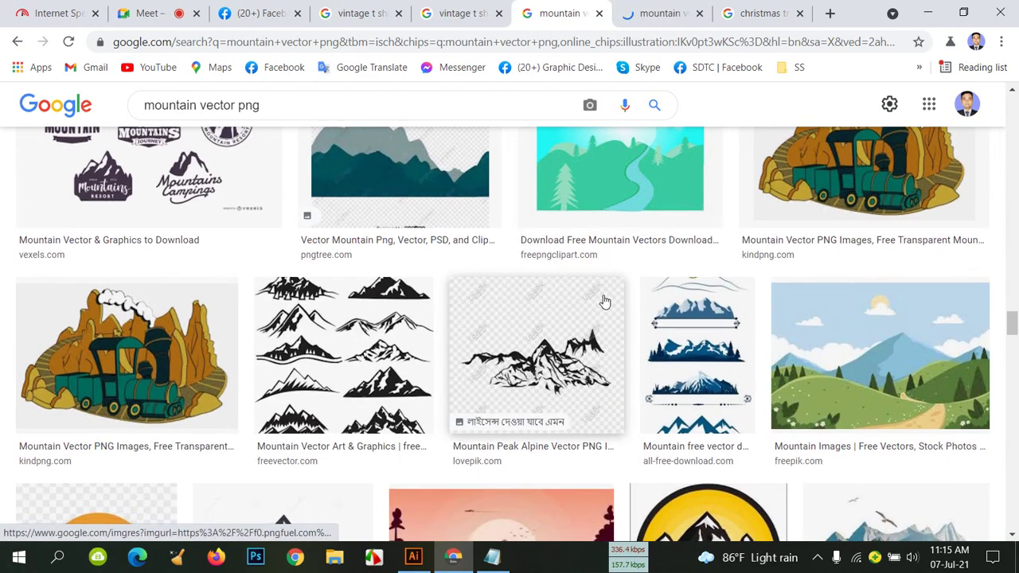
scroll(602, 301, "down", 7)
scroll(606, 303, "down", 5)
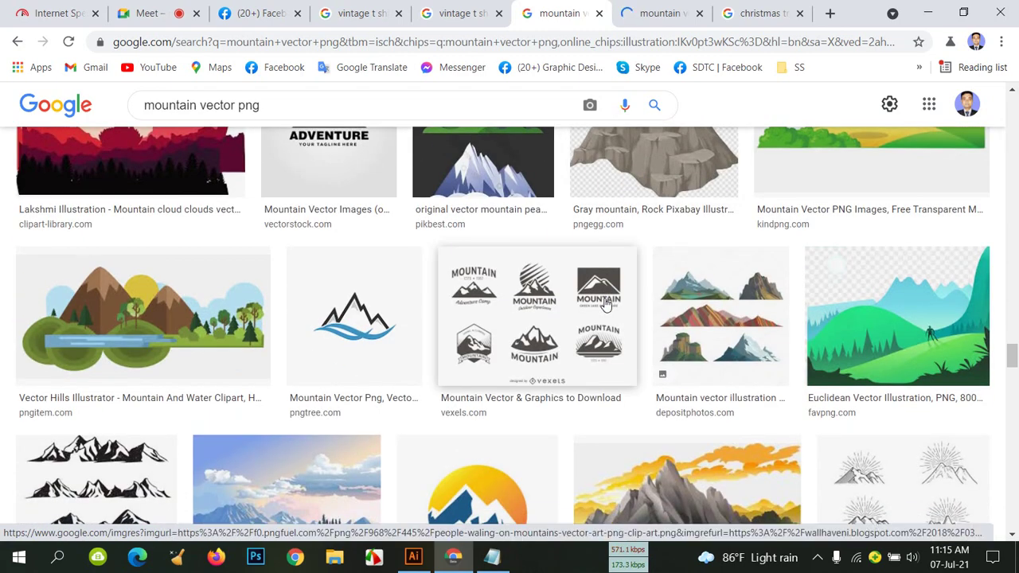
scroll(607, 302, "down", 1)
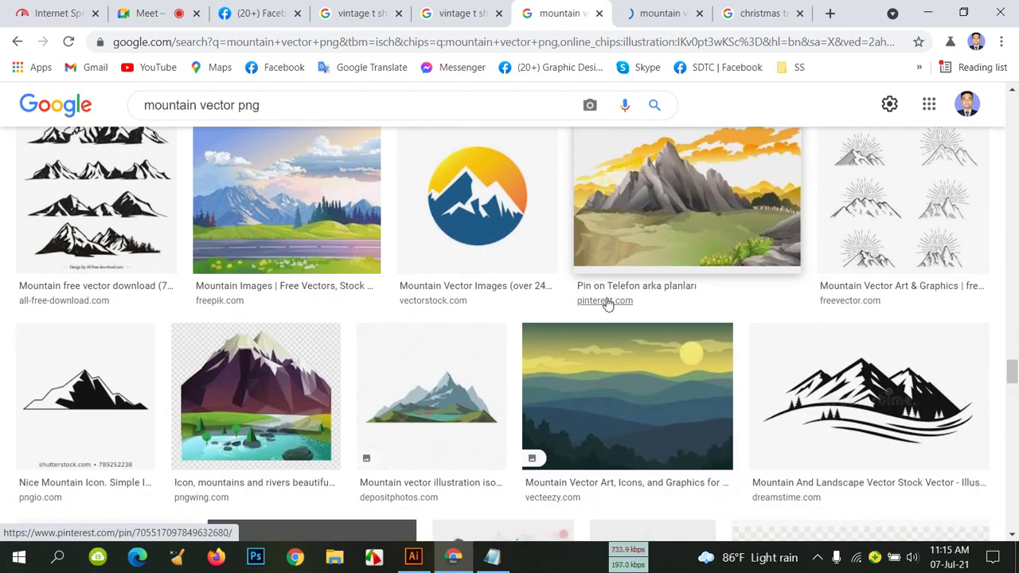
right_click(272, 360)
left_click(364, 103)
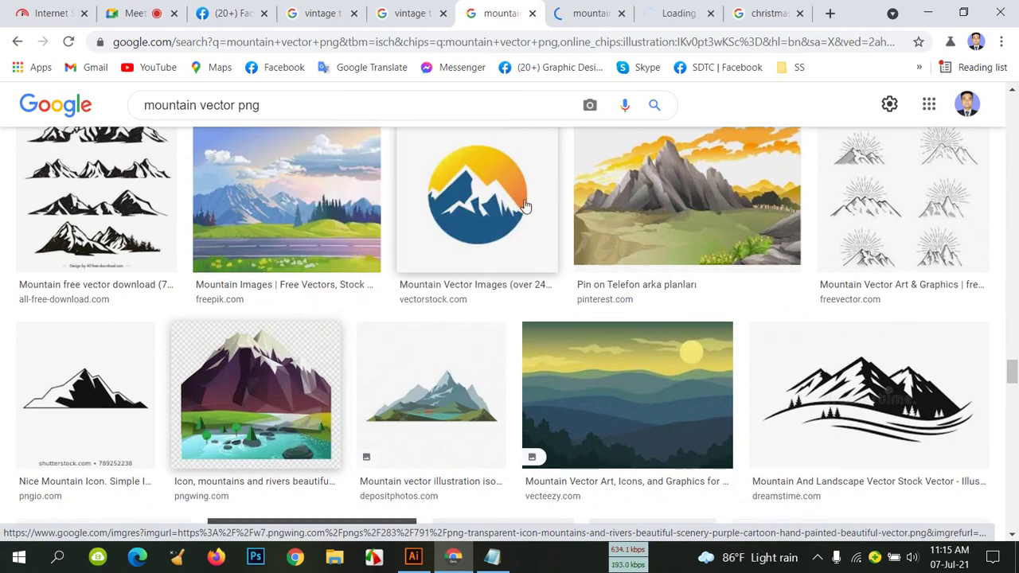
Look through more of the mountain illustration results and narrow them further to green mountains.
scroll(523, 212, "down", 5)
scroll(647, 330, "down", 3)
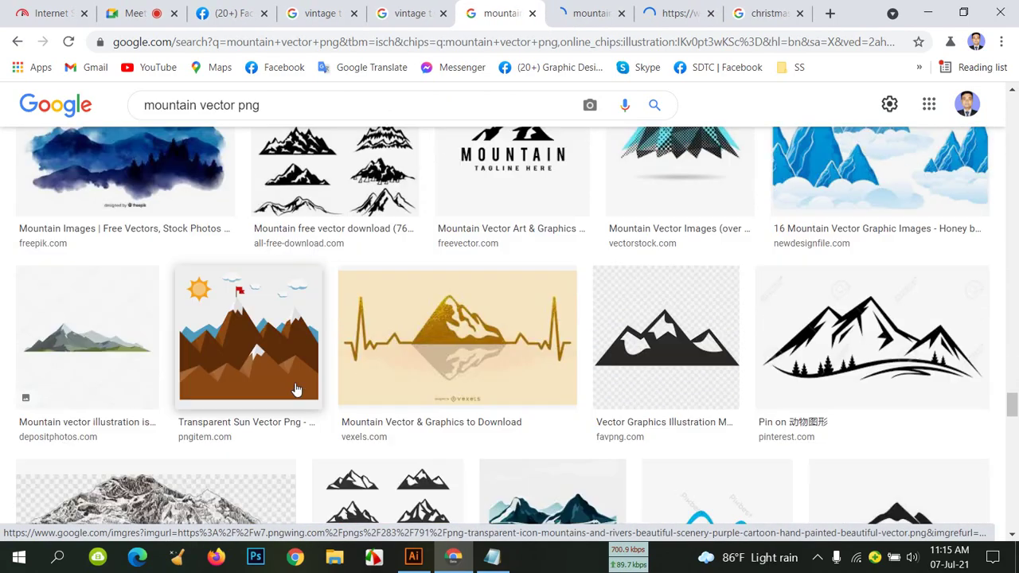
scroll(436, 376, "down", 3)
scroll(436, 376, "down", 3)
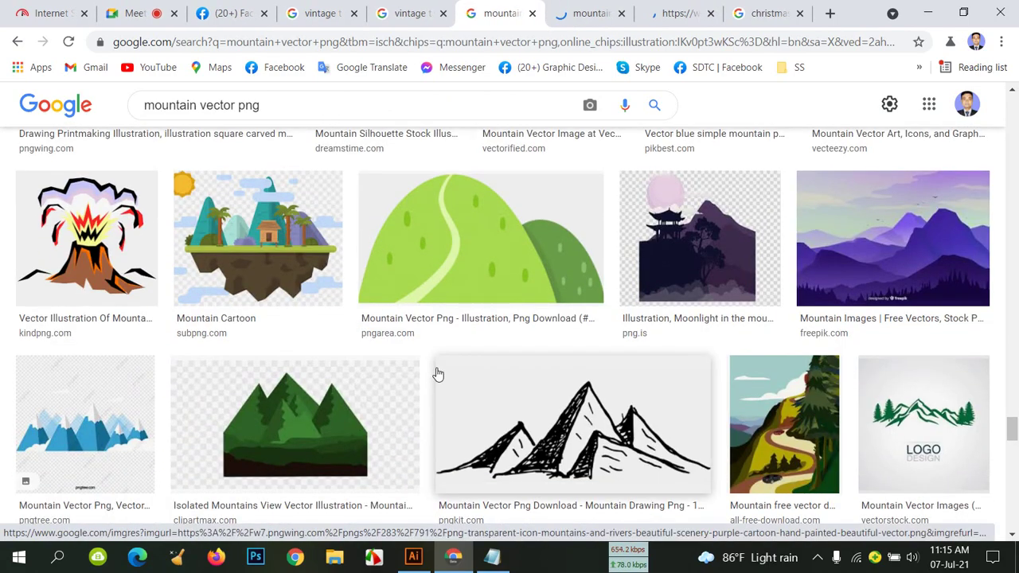
scroll(438, 374, "down", 9)
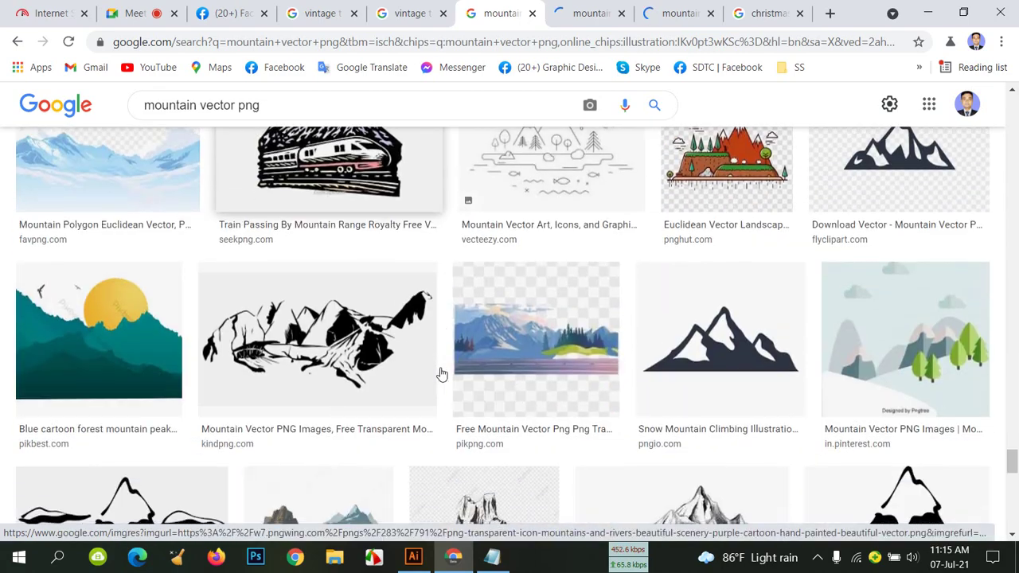
scroll(440, 370, "down", 3)
scroll(517, 367, "up", 3)
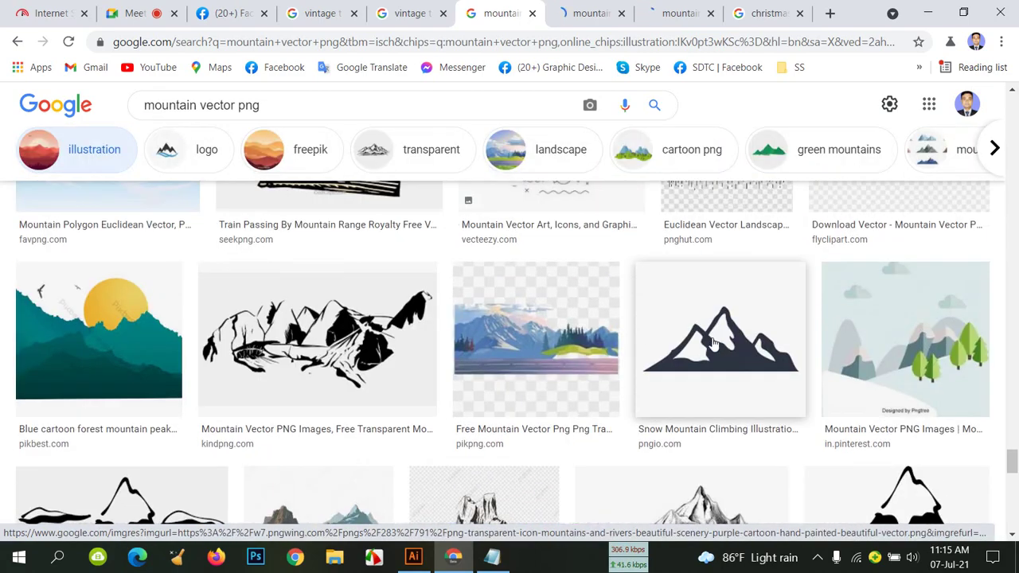
scroll(712, 342, "down", 10)
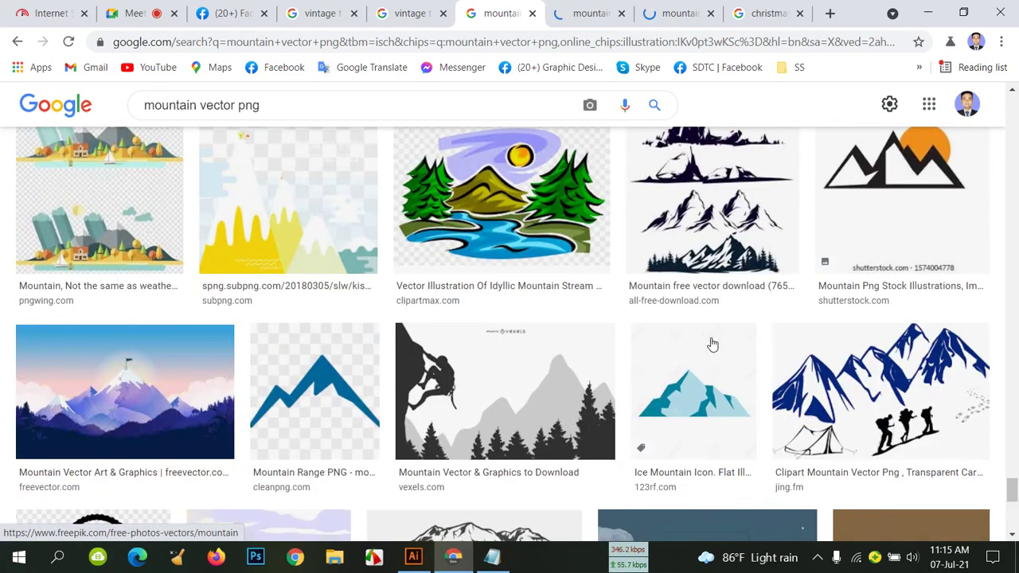
scroll(713, 344, "up", 15)
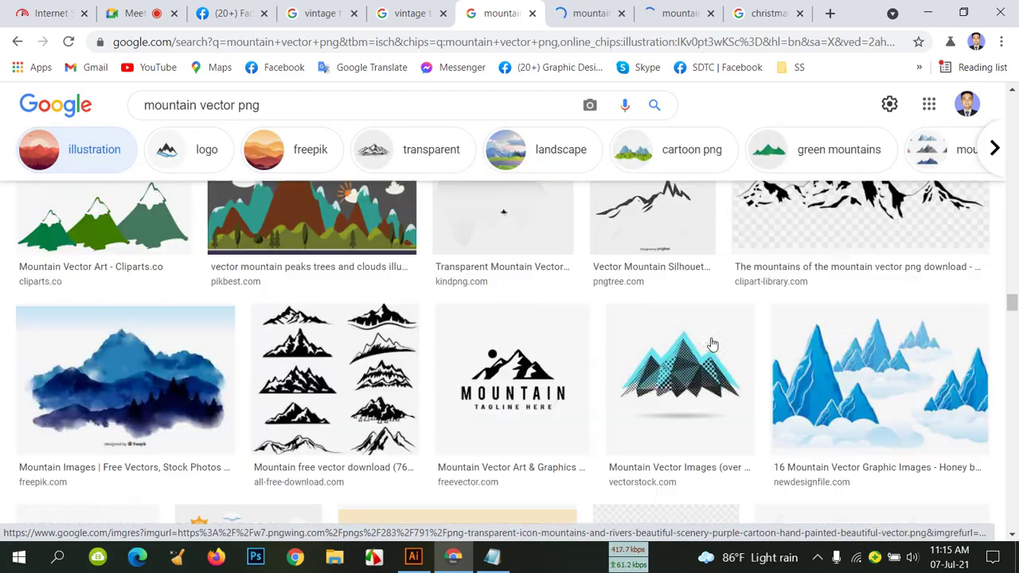
scroll(712, 342, "up", 6)
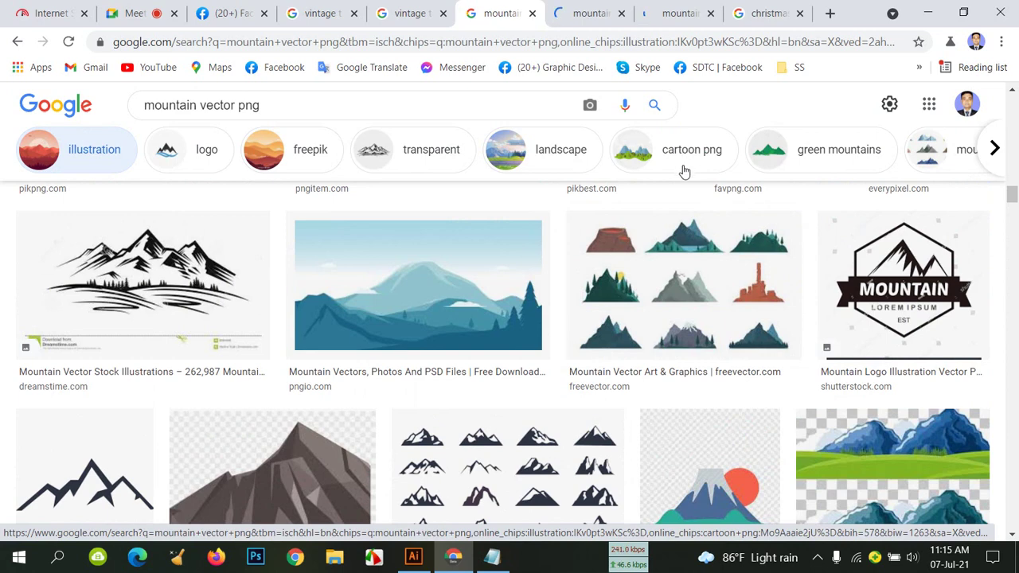
left_click(837, 162)
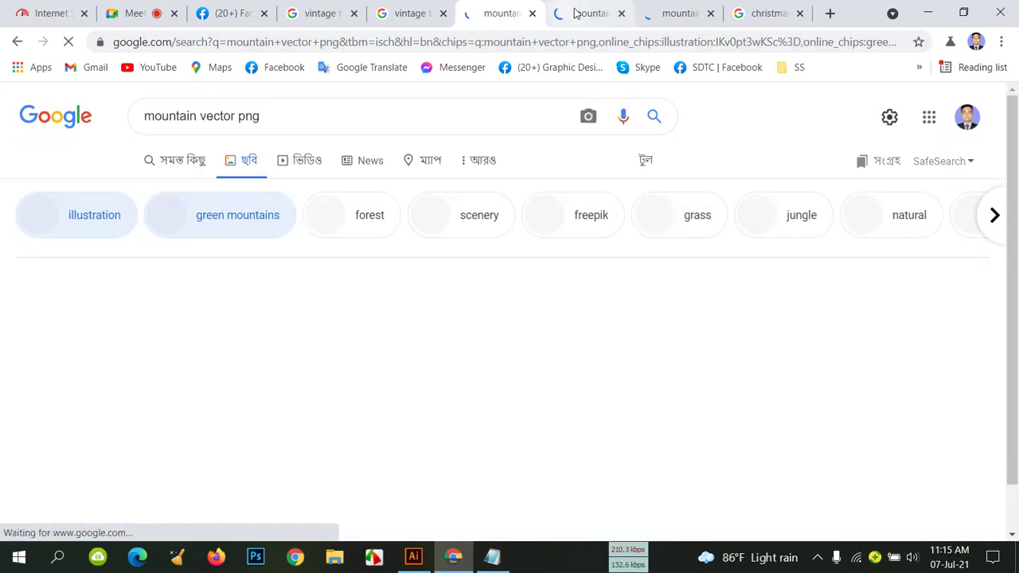
Examine the opened teal mountain illustration with yellow trees and its related images, and close its tab.
left_click(577, 13)
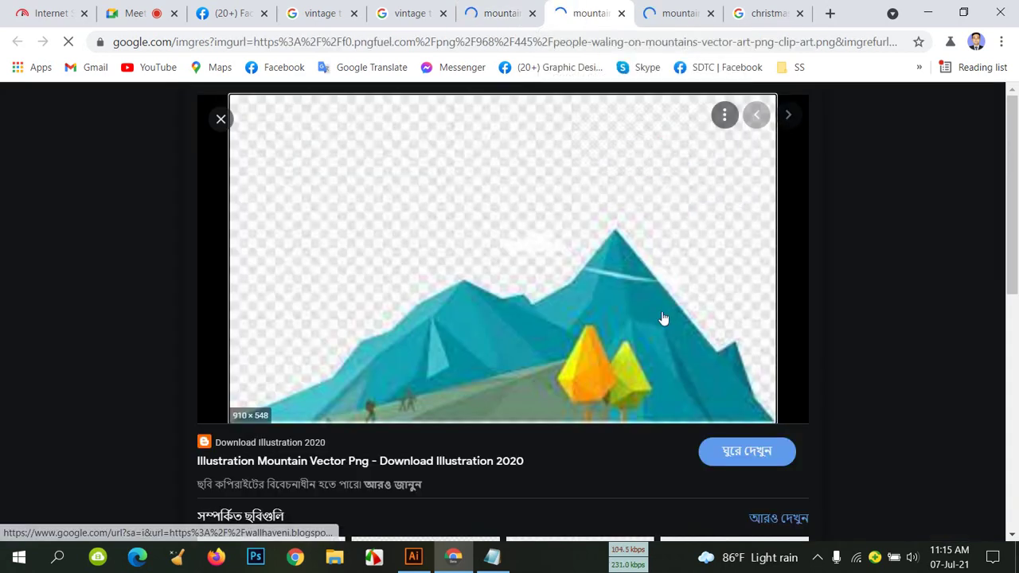
scroll(540, 312, "down", 5)
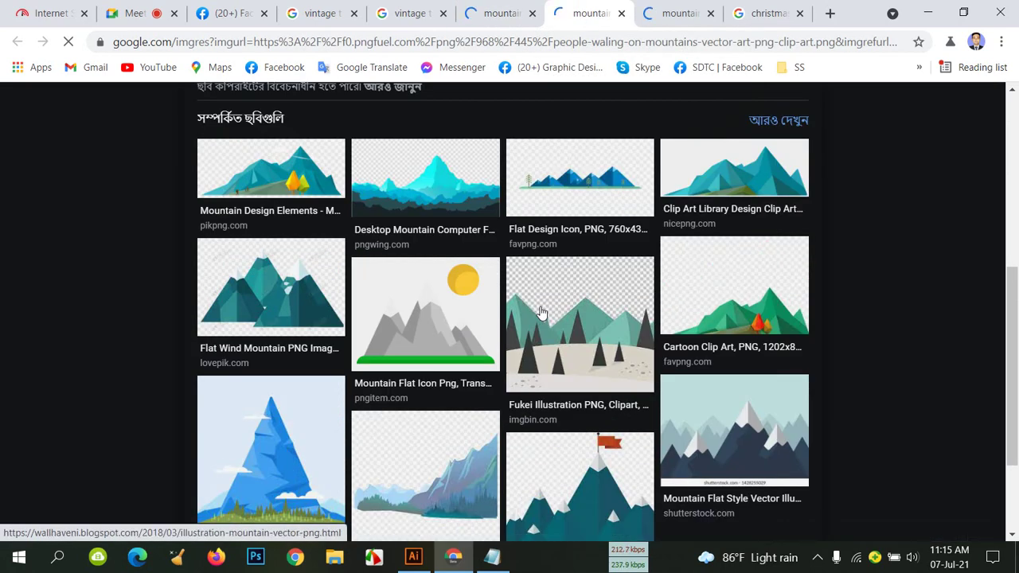
scroll(540, 312, "down", 2)
scroll(540, 312, "up", 2)
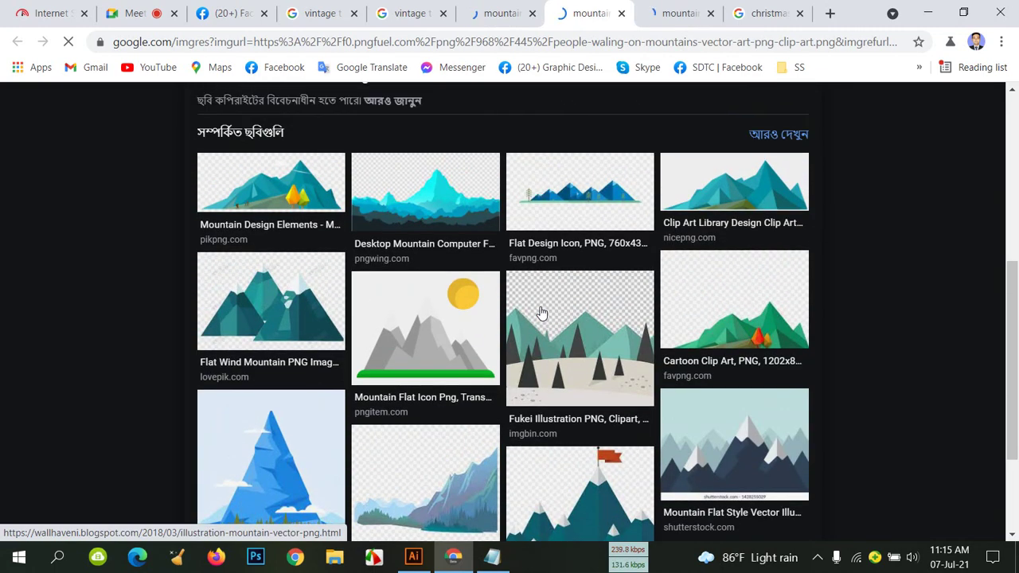
scroll(541, 313, "up", 5)
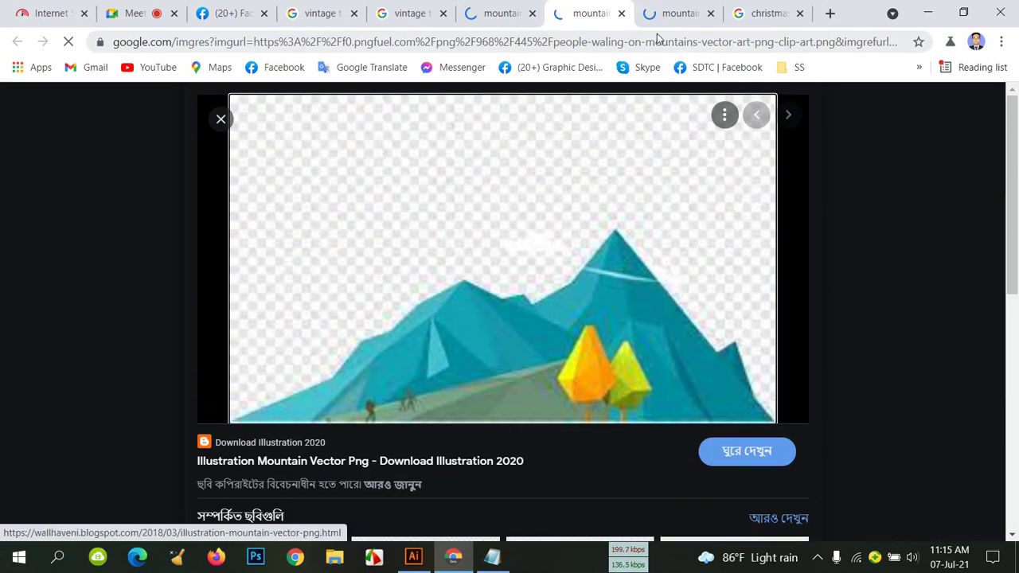
left_click(682, 22)
left_click(621, 12)
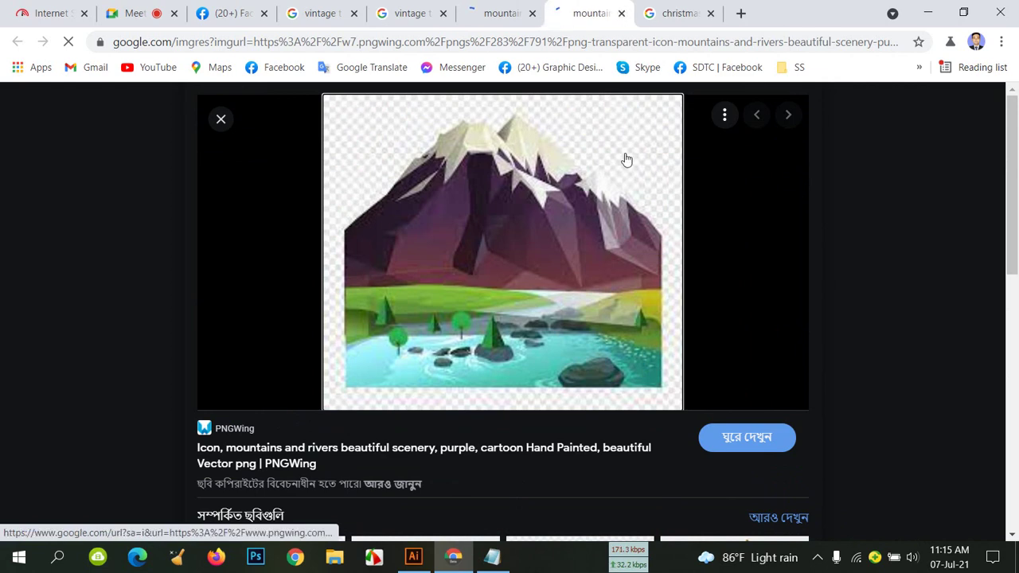
Open the forest mountain illustration from pikbest.com, among the purple mountain's related images, in a new tab and view it.
scroll(624, 216, "down", 5)
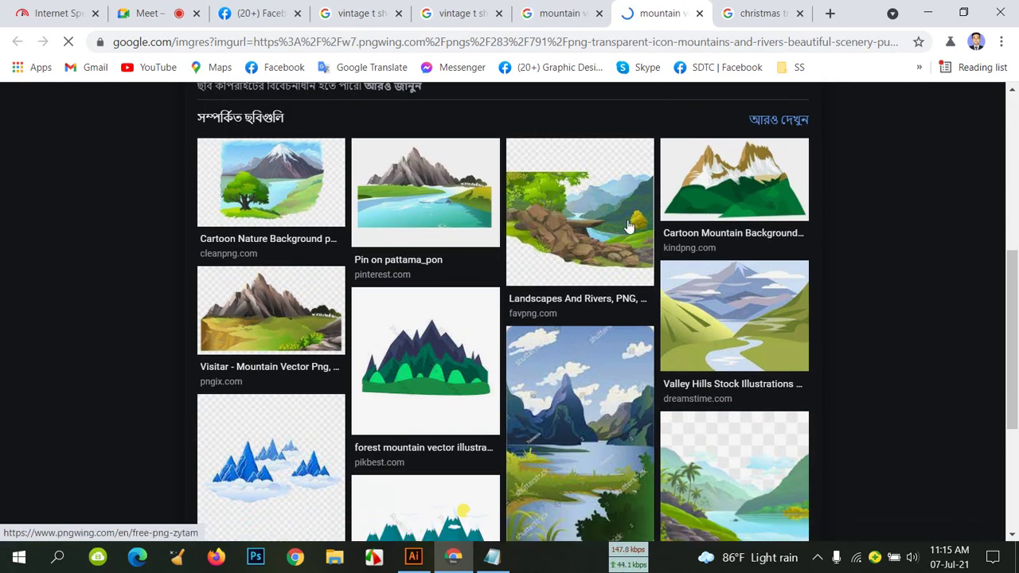
right_click(436, 354)
left_click(466, 360)
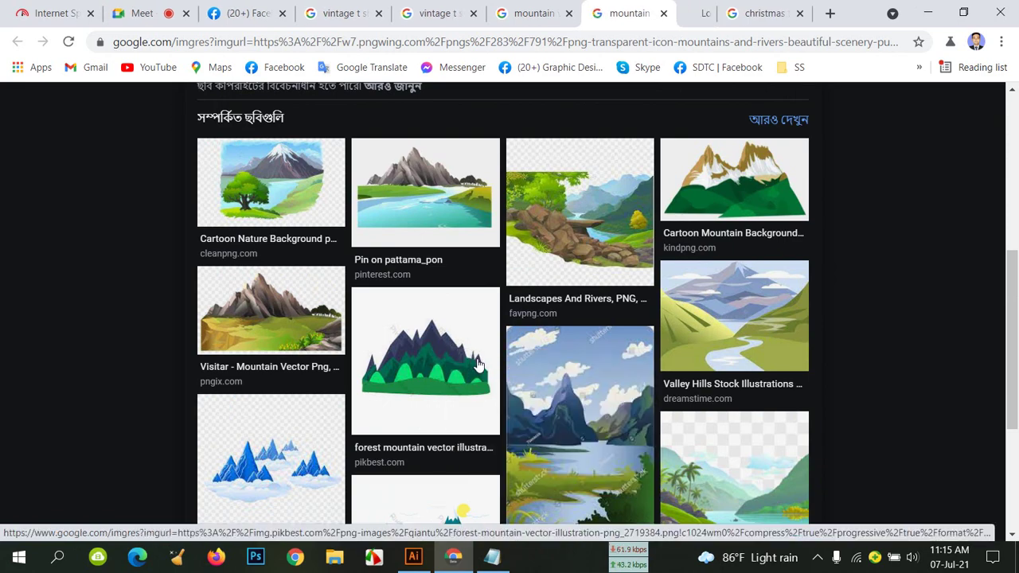
scroll(501, 342, "down", 3)
left_click(674, 13)
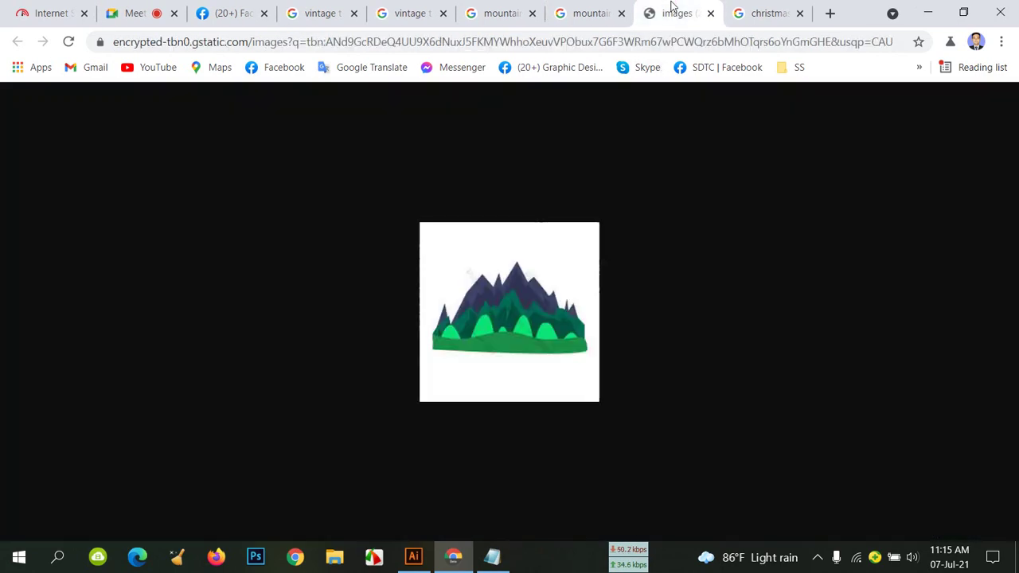
Recheck the purple mountain's related images, and close both its tab and the forest mountain image tab.
left_click(582, 14)
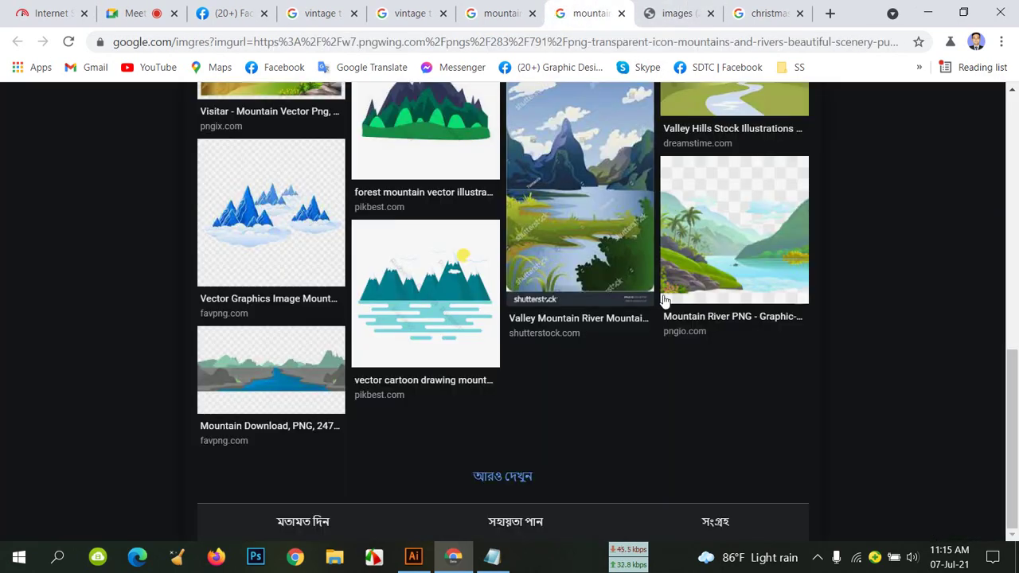
scroll(666, 298, "up", 3)
scroll(667, 297, "up", 2)
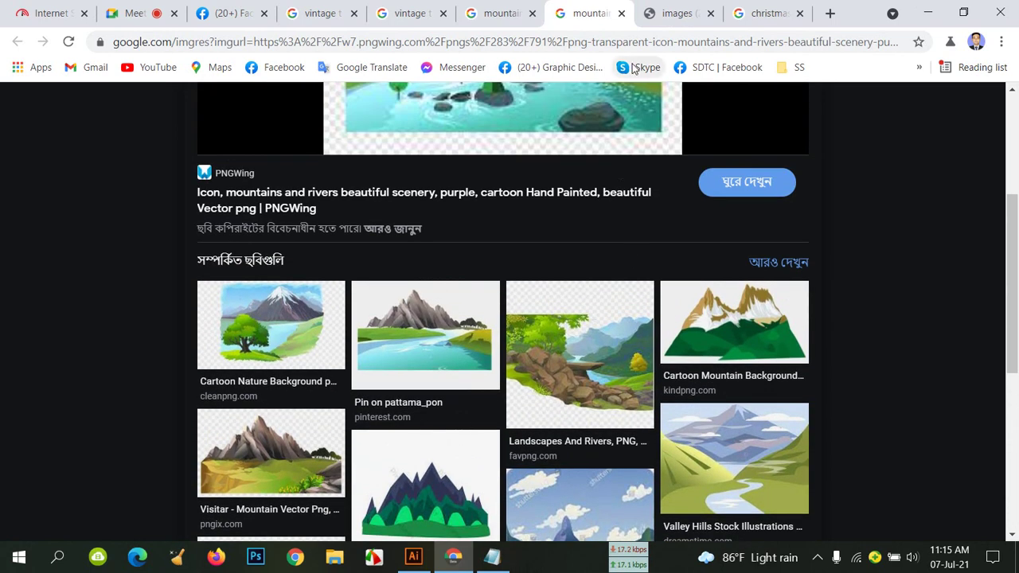
left_click(621, 12)
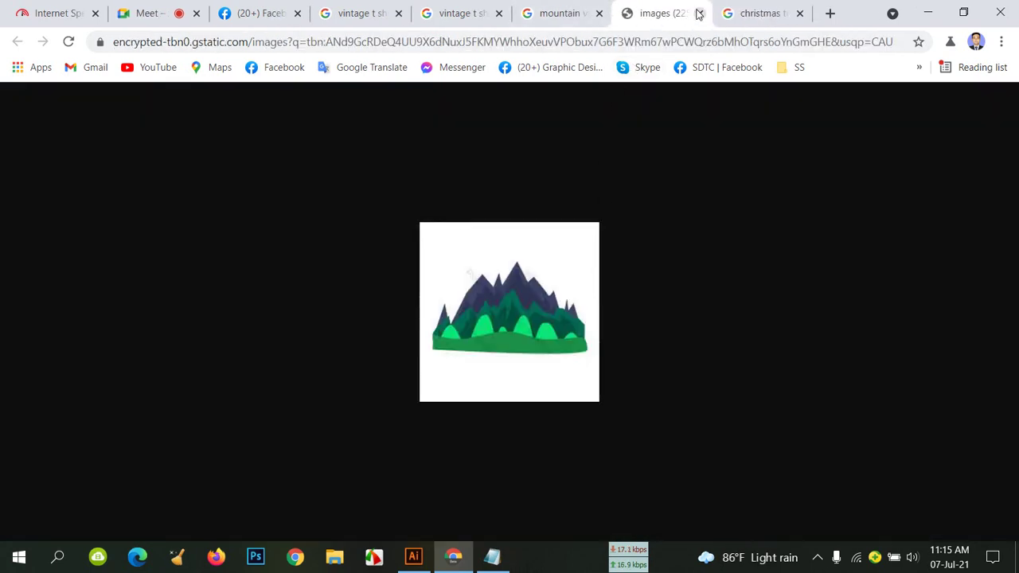
left_click(701, 13)
Find the grey rocky mountain illustration from pngwing.com in the green mountains results and open it in a new tab.
scroll(468, 324, "down", 2)
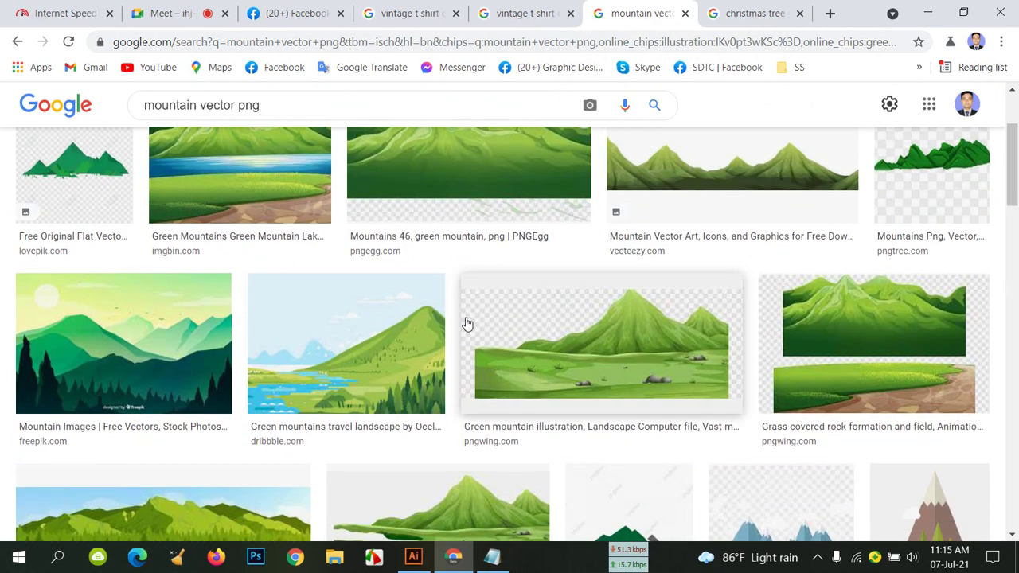
scroll(468, 324, "down", 2)
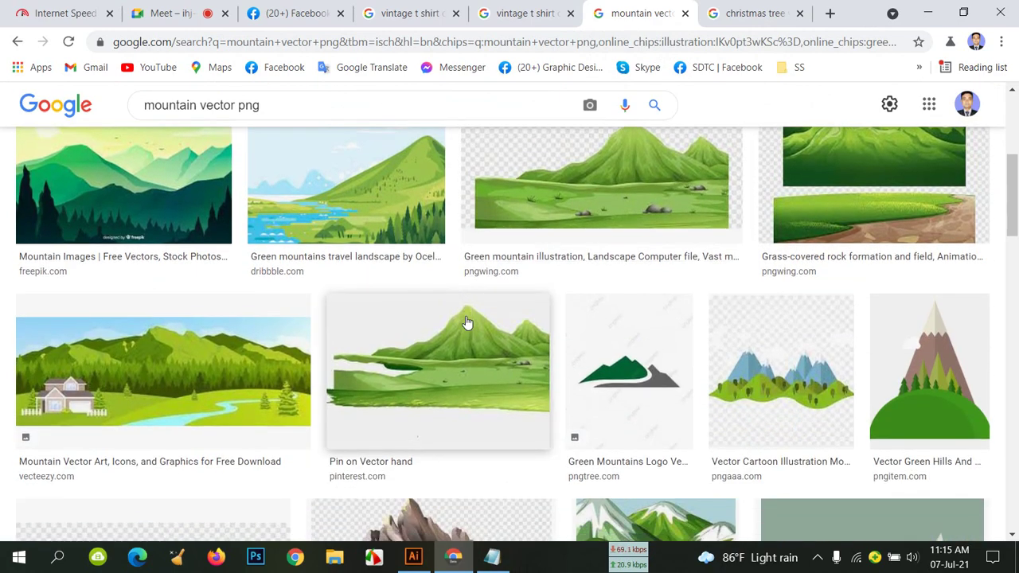
scroll(468, 324, "down", 3)
scroll(467, 313, "down", 2)
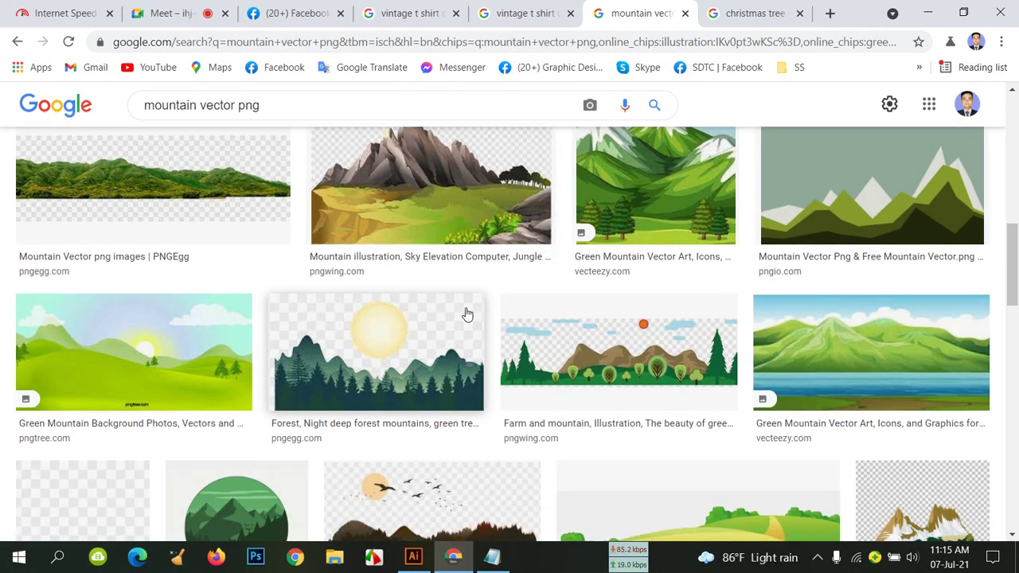
right_click(444, 189)
left_click(472, 198)
Find the snowy mountain landscape with green hills from toppng.com and open it in a new tab.
scroll(478, 205, "down", 4)
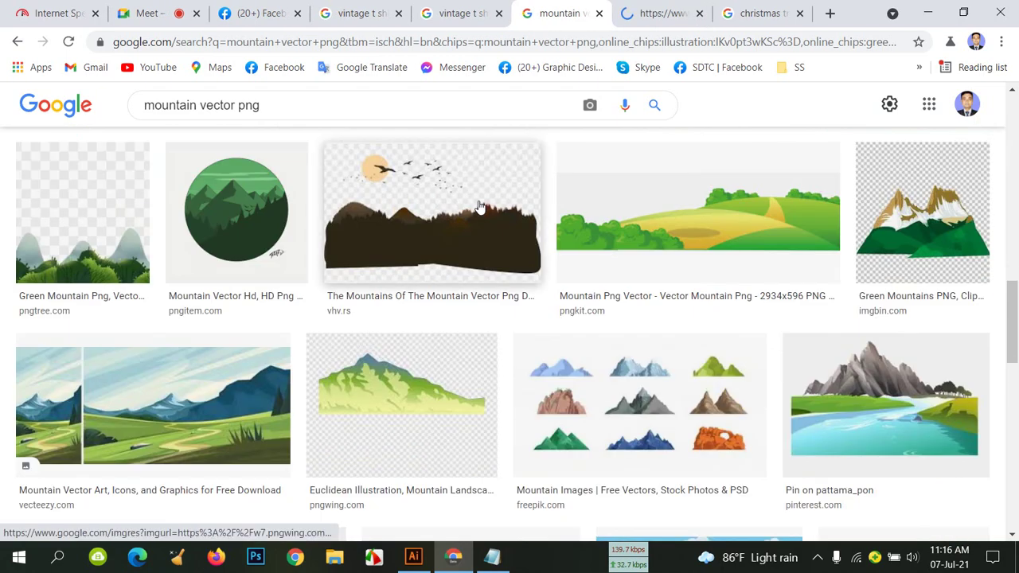
scroll(480, 203, "down", 4)
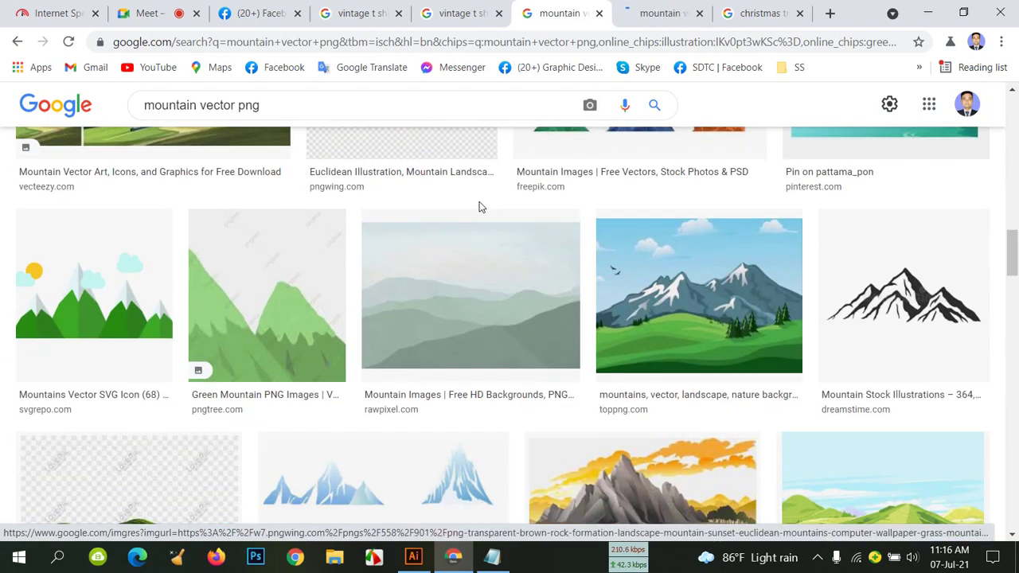
right_click(673, 277)
left_click(716, 289)
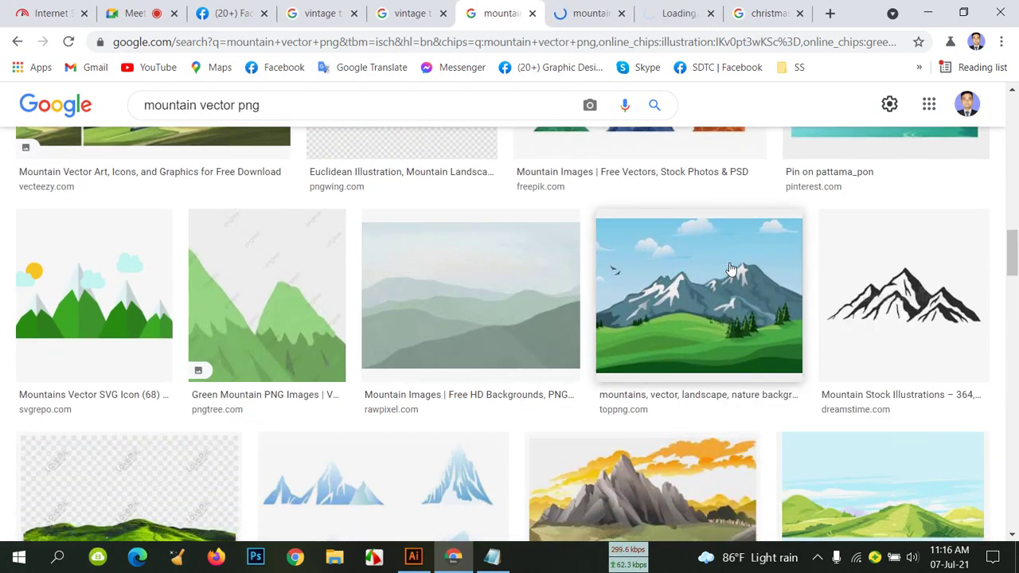
scroll(714, 265, "down", 2)
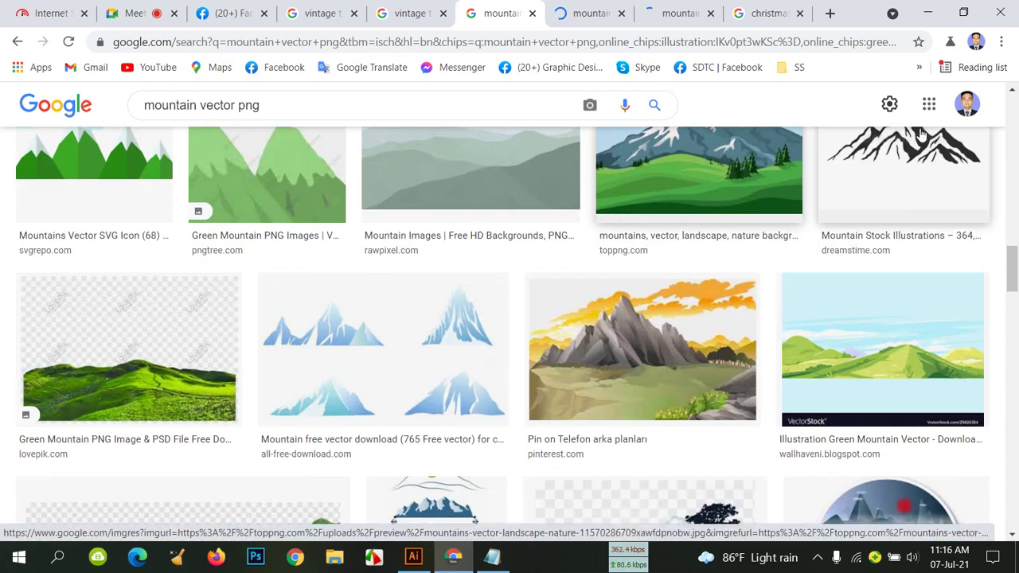
Examine the opened rocky mountain illustration from PNGWing and look through its related images.
left_click(589, 12)
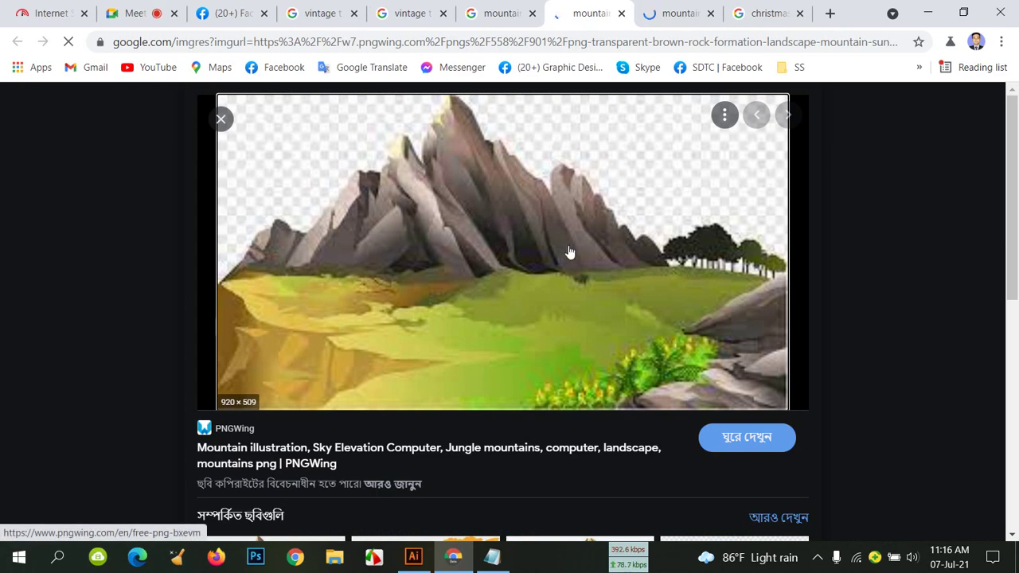
scroll(570, 253, "down", 4)
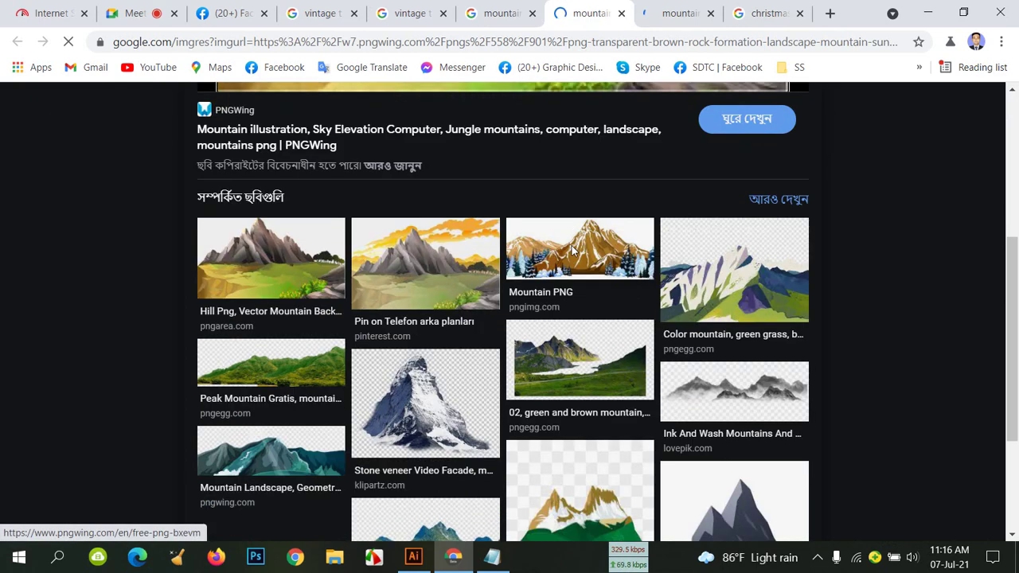
scroll(571, 253, "up", 4)
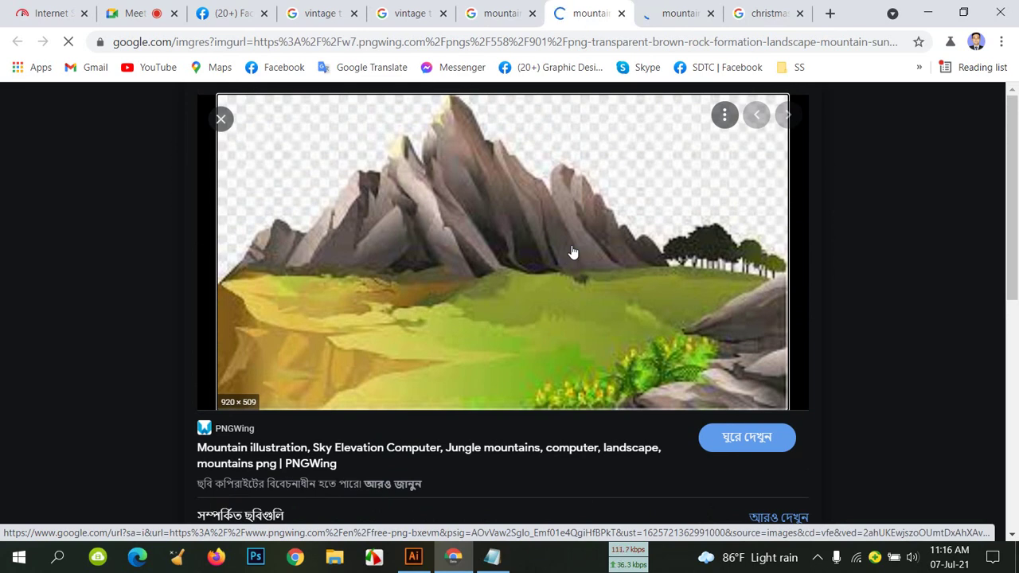
scroll(578, 251, "down", 3)
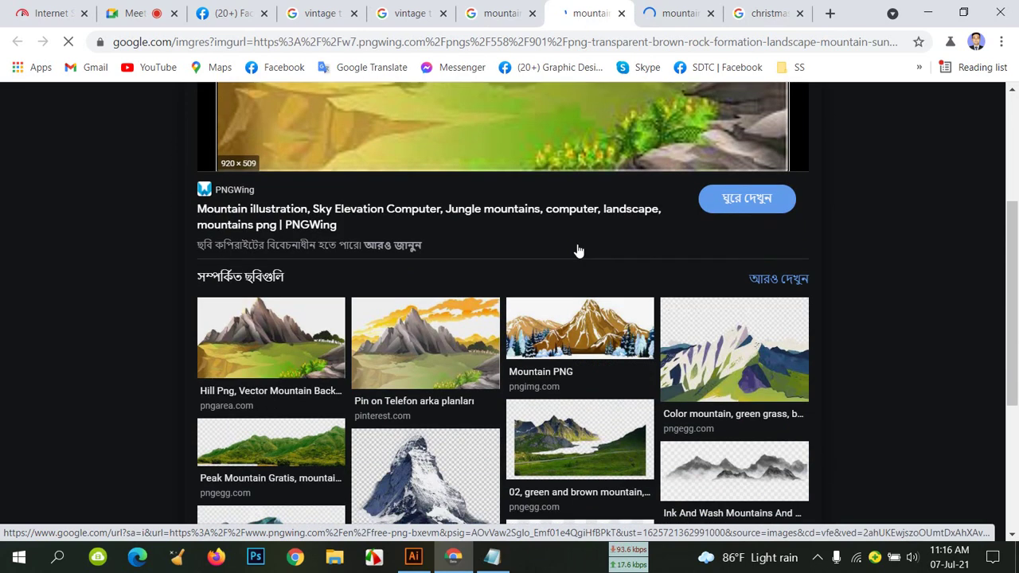
scroll(578, 247, "down", 3)
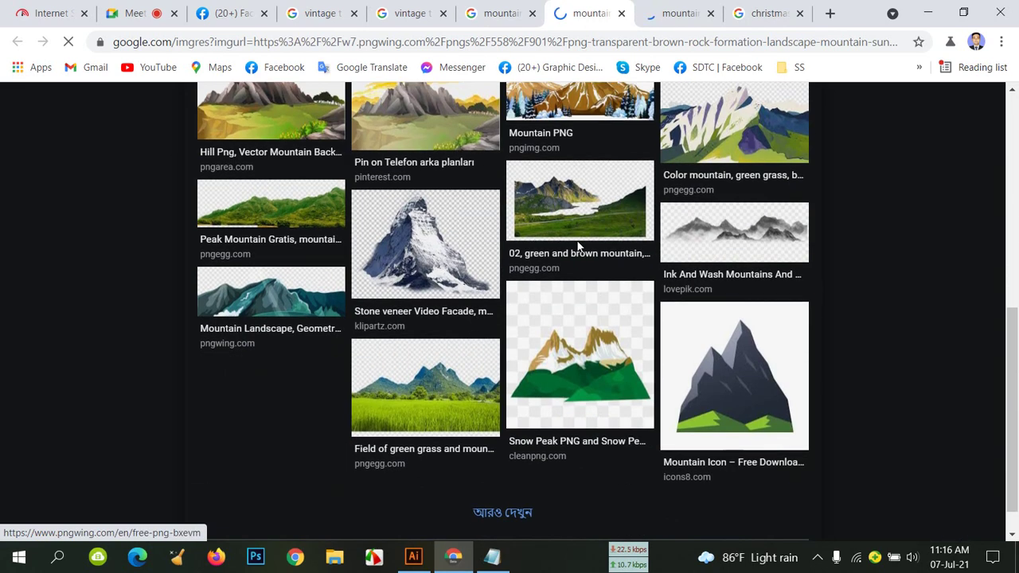
scroll(579, 248, "up", 6)
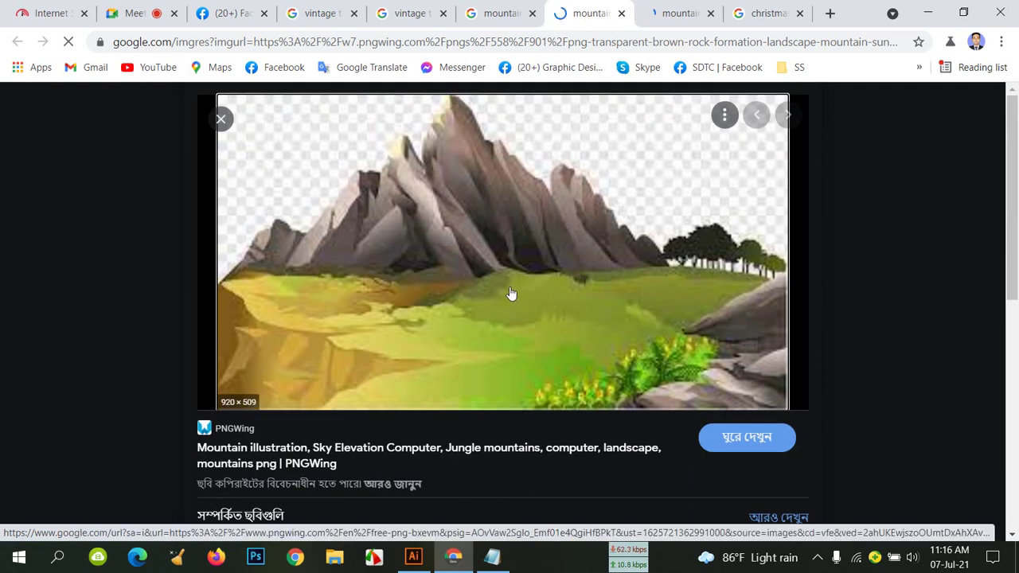
View the TopPNG mountain landscape, close its tab, and switch to the christmas tree vector results.
left_click(678, 15)
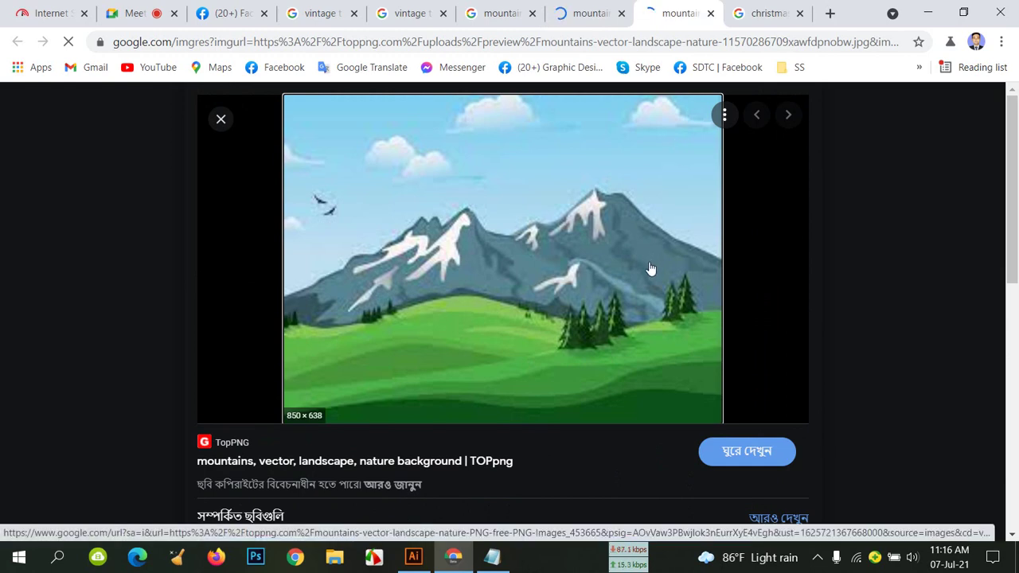
left_click(711, 18)
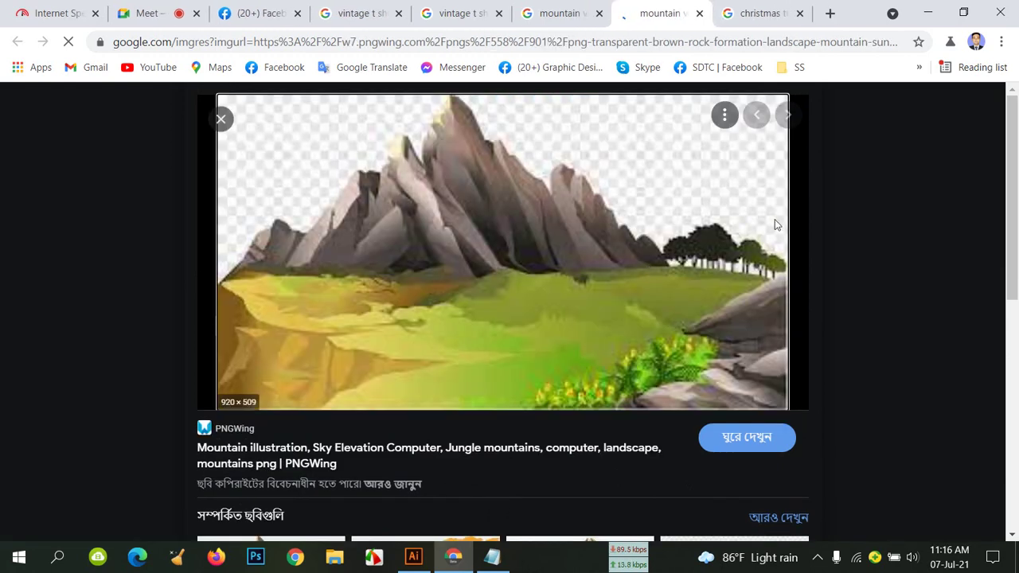
left_click(756, 12)
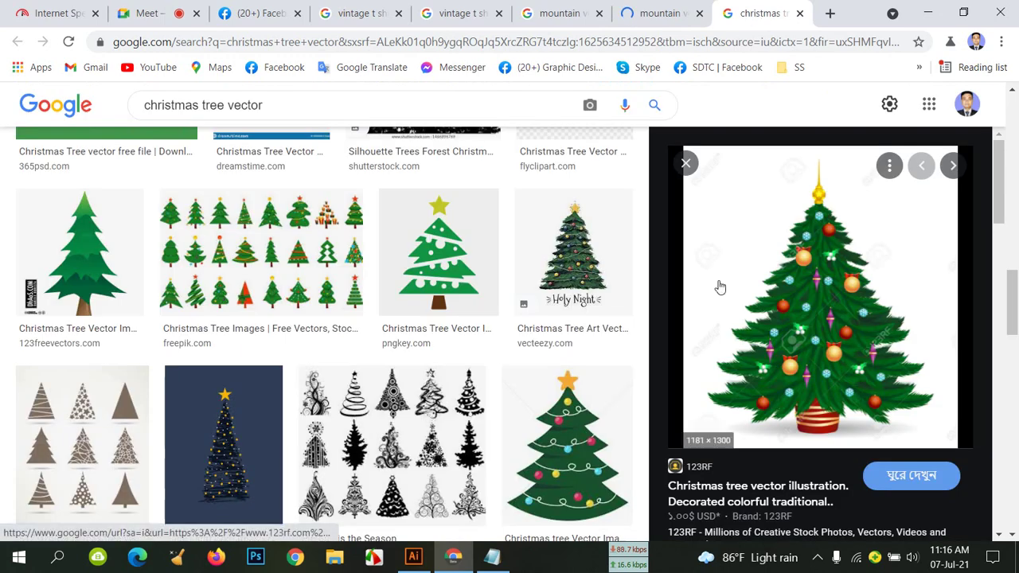
Copy the decorated 123RF Christmas tree image, paste it into the Illustrator document, and delete the earlier traced tree.
right_click(825, 249)
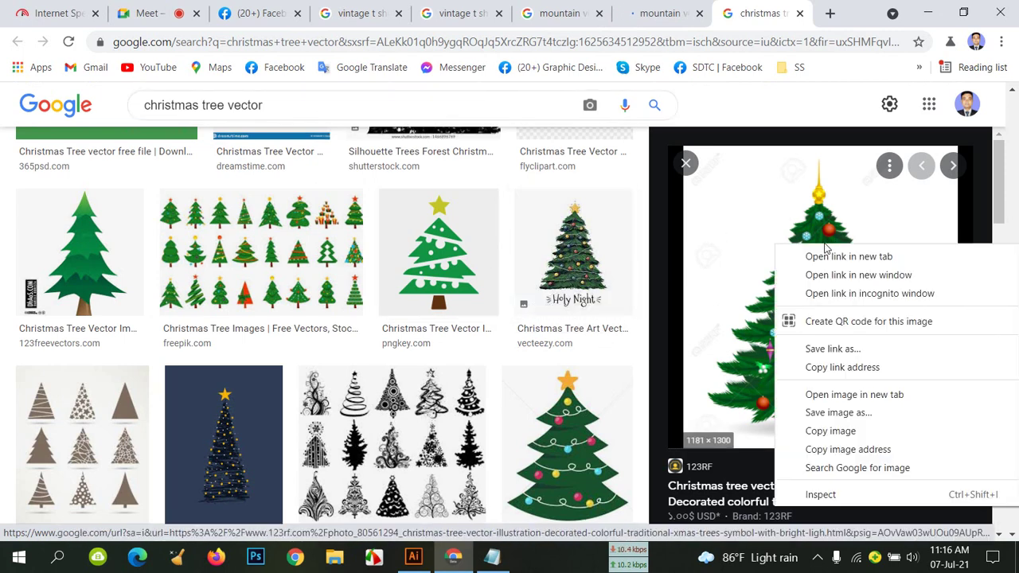
left_click(832, 431)
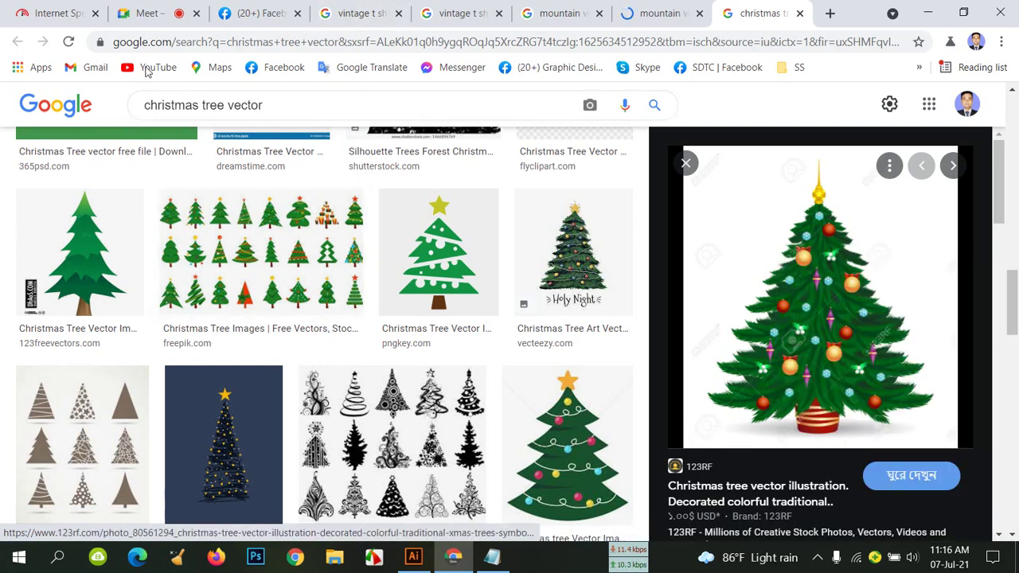
left_click(143, 12)
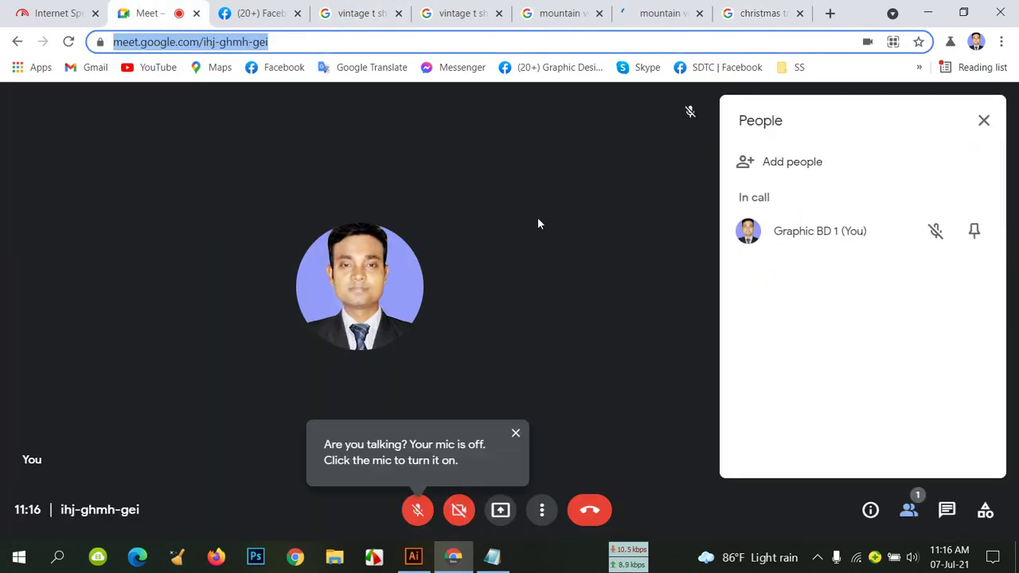
left_click(413, 556)
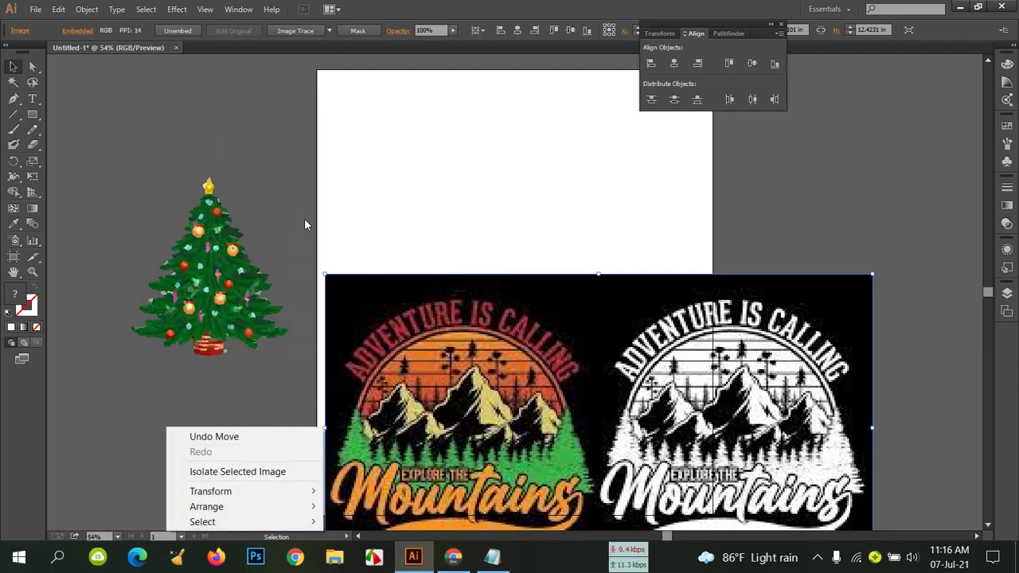
left_click(281, 178)
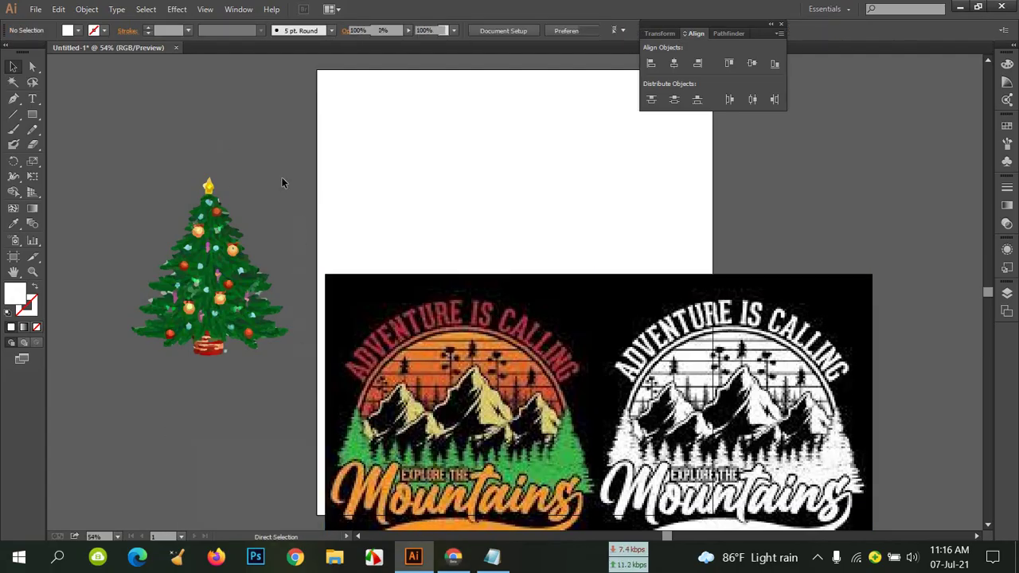
key("ctrl+v")
left_click(237, 276)
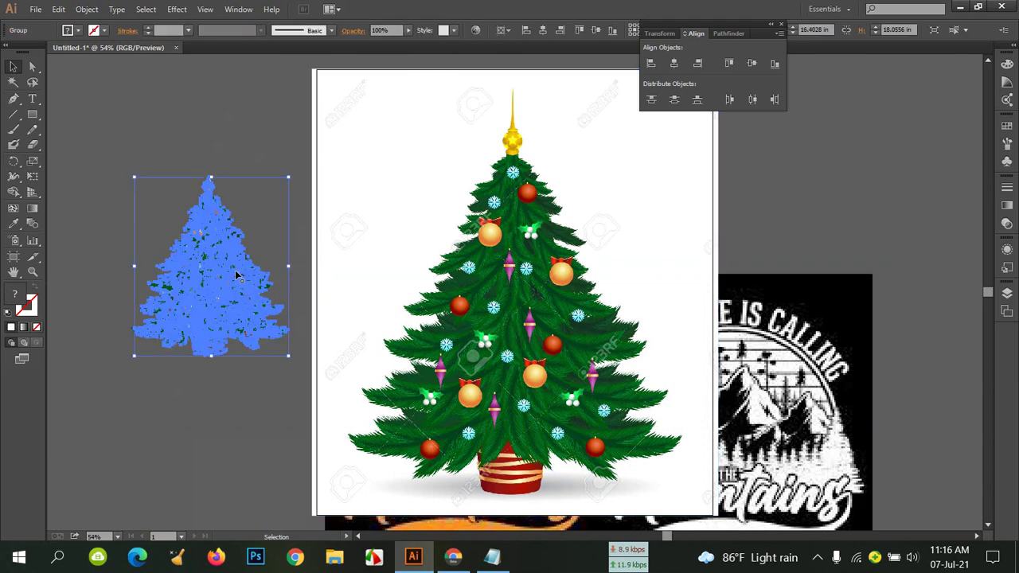
key("Delete")
Move the pasted tree image clear of the artboard and trace it with the High Fidelity Photo preset.
left_click_drag(499, 274, 246, 299)
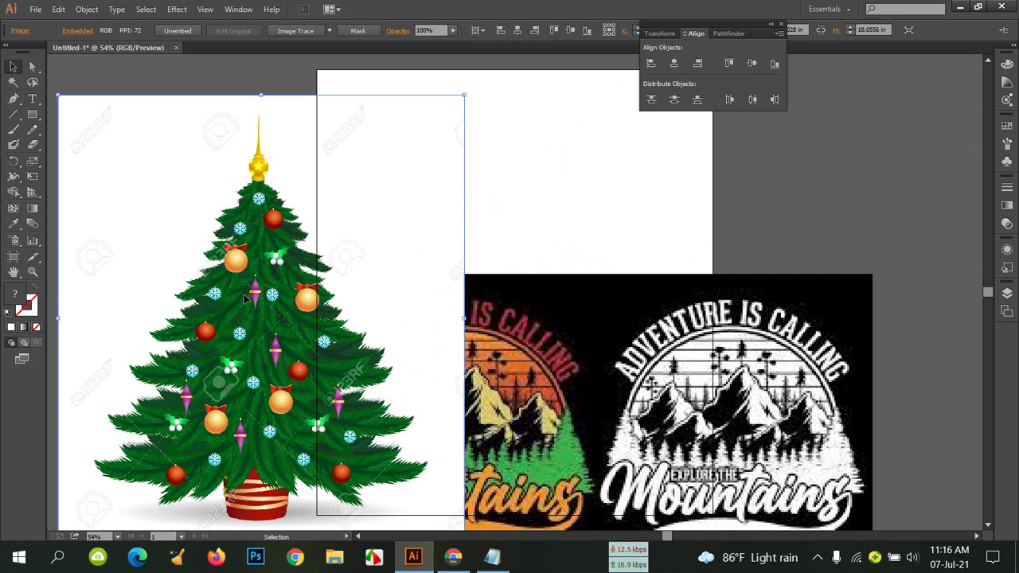
key("ctrl+minus")
key("ctrl+minus")
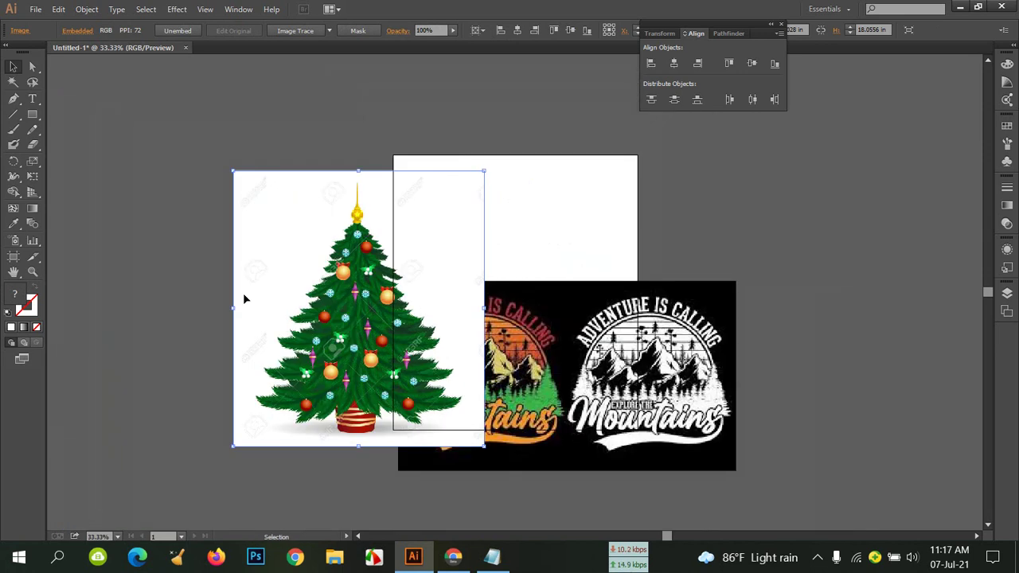
left_click_drag(260, 283, 122, 261)
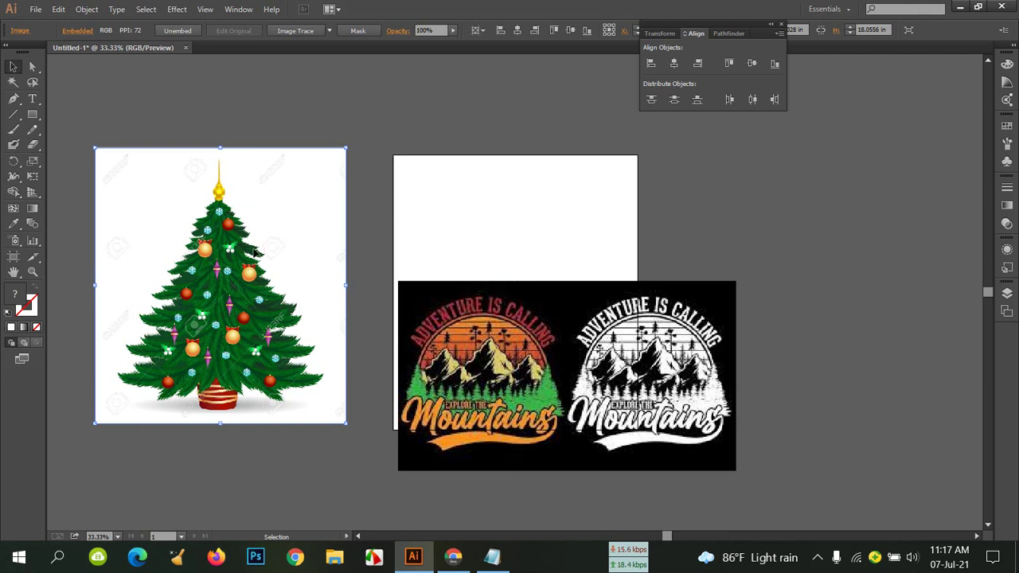
left_click(329, 31)
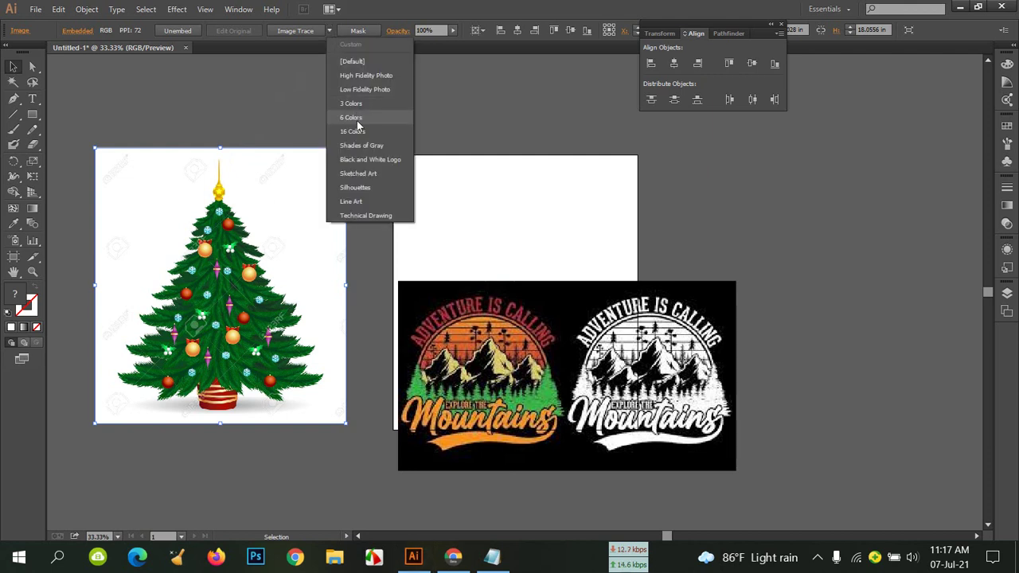
left_click(370, 77)
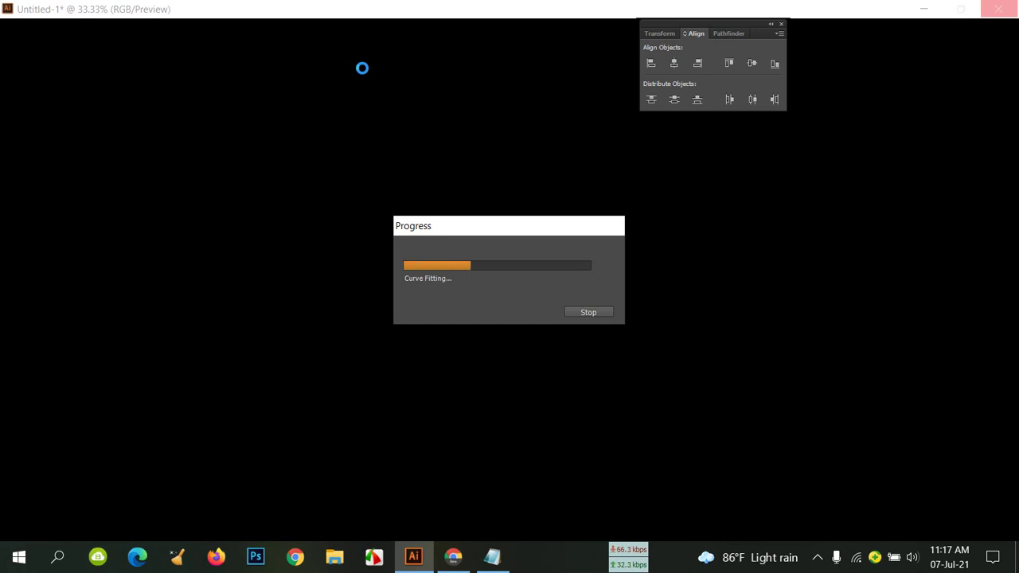
left_click(453, 556)
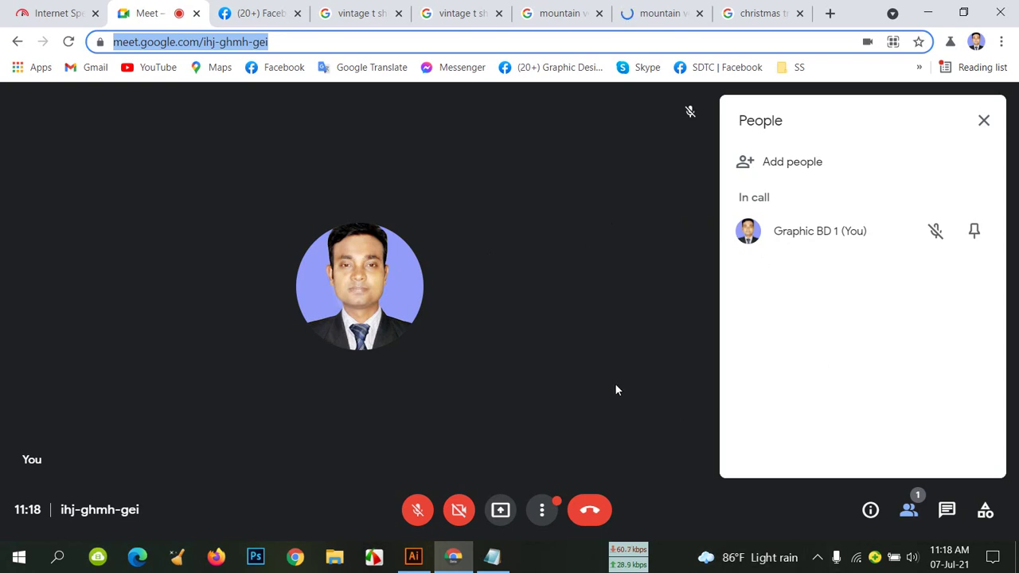
left_click(544, 511)
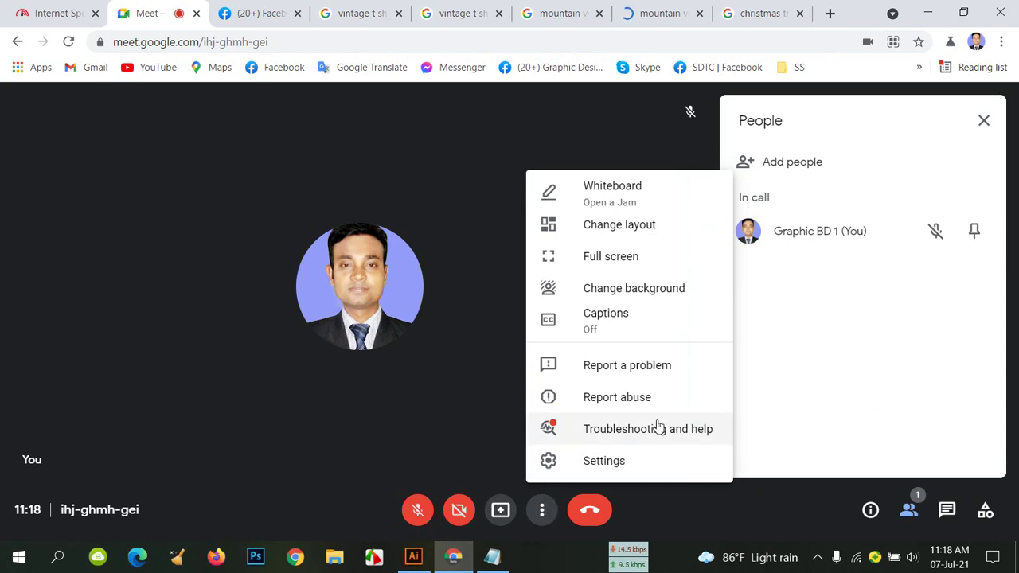
left_click(582, 129)
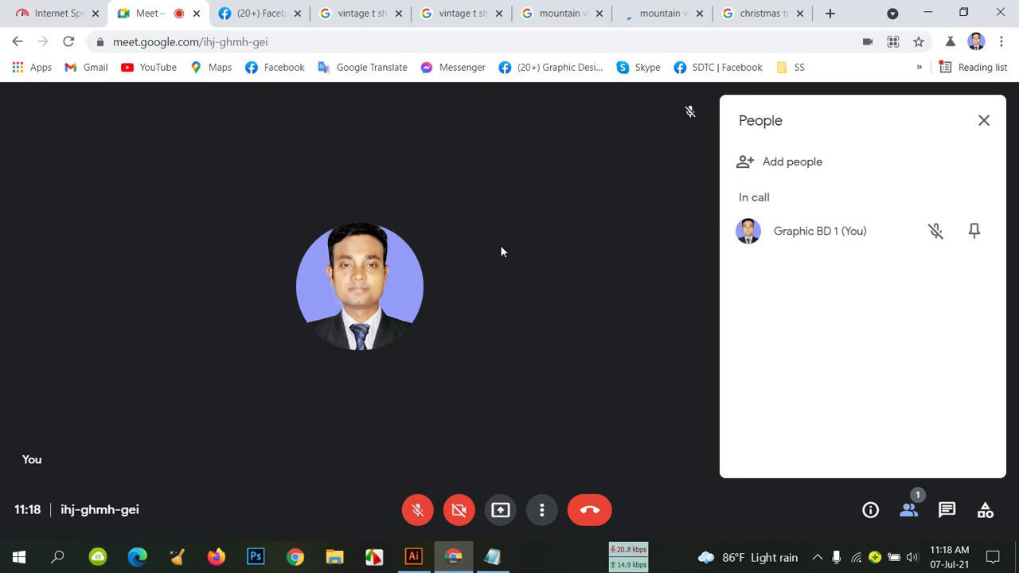
left_click(645, 13)
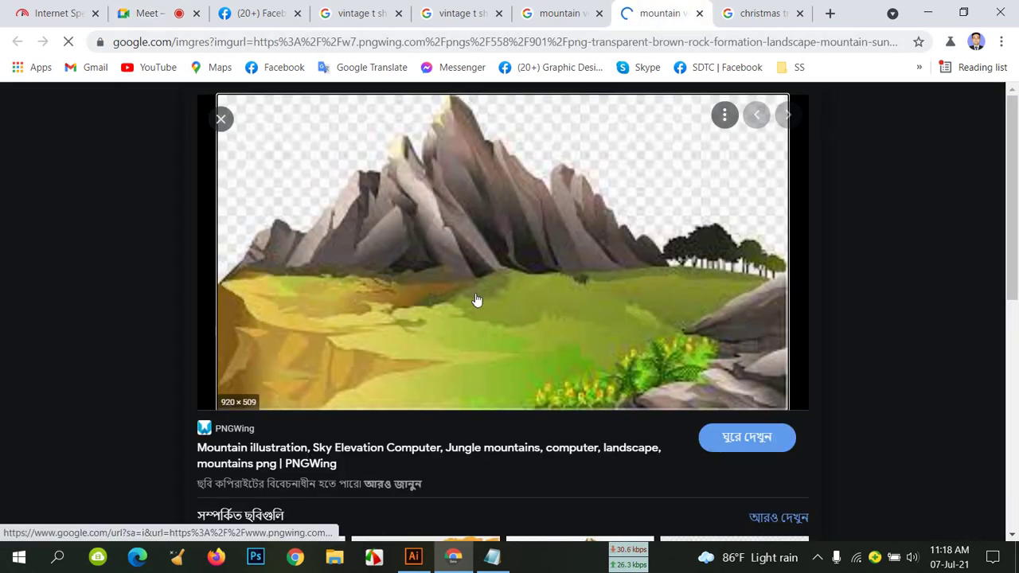
left_click(756, 13)
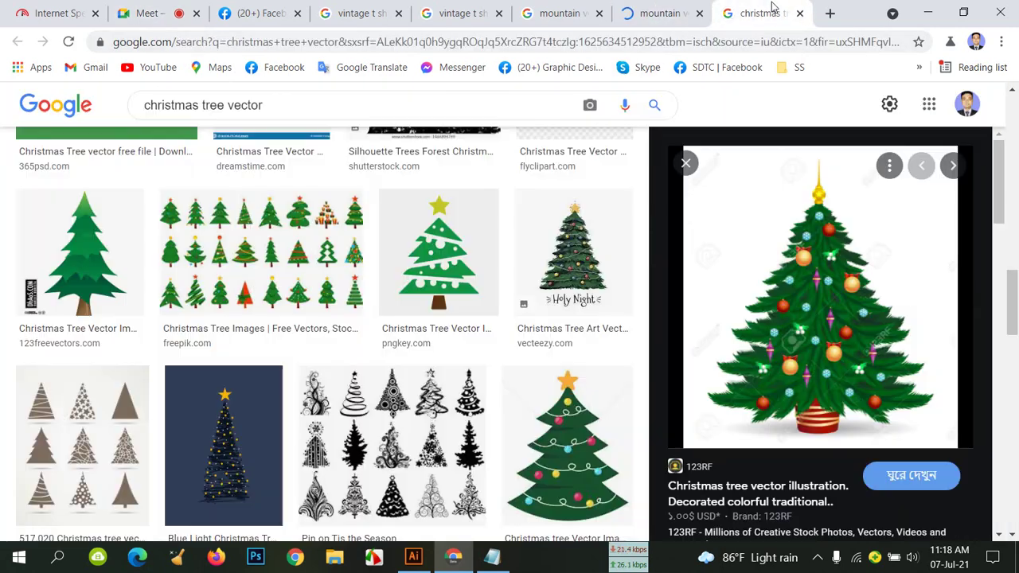
left_click(668, 14)
left_click(143, 15)
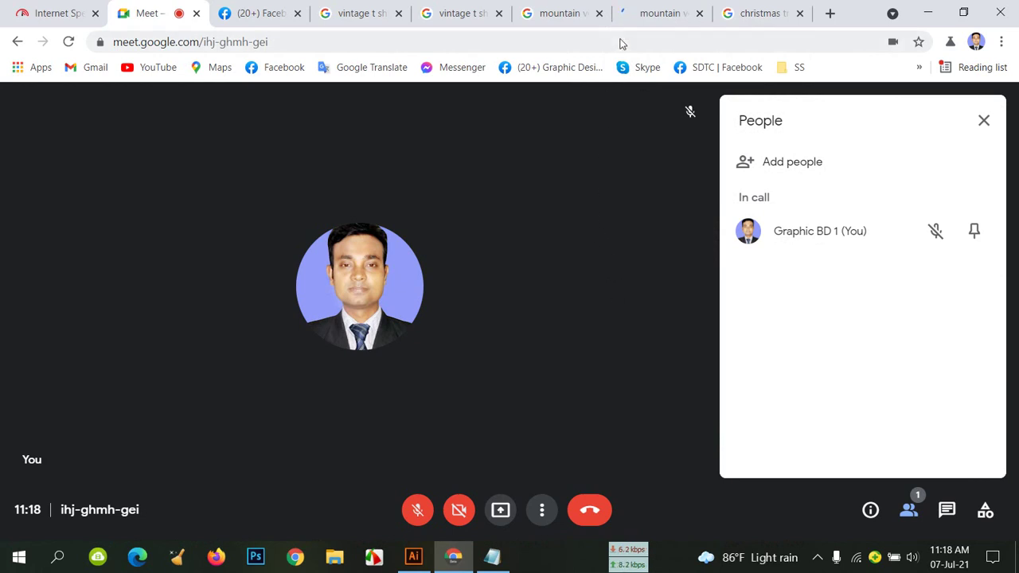
left_click(656, 13)
left_click(111, 16)
left_click(666, 16)
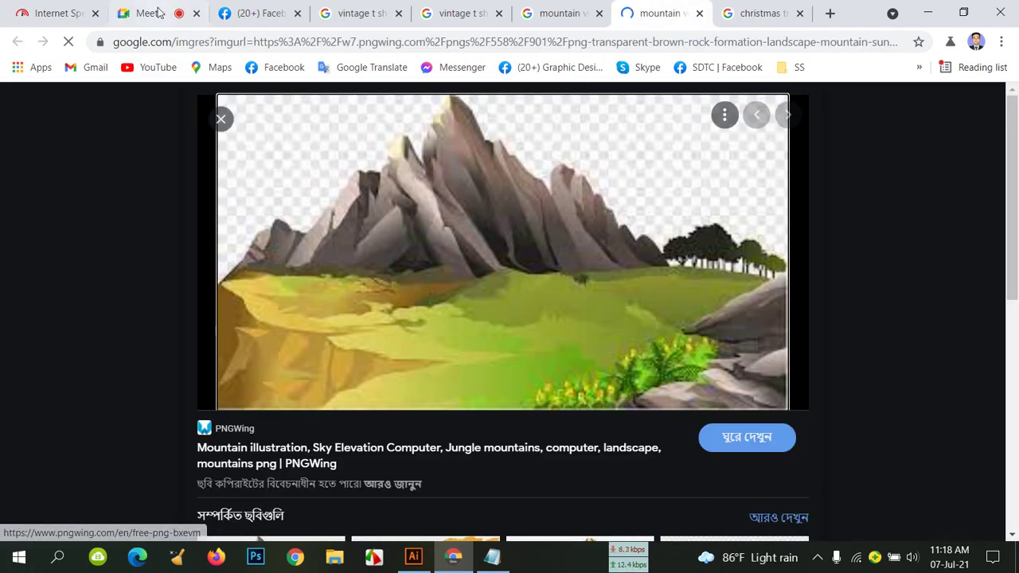
key("ctrl+2")
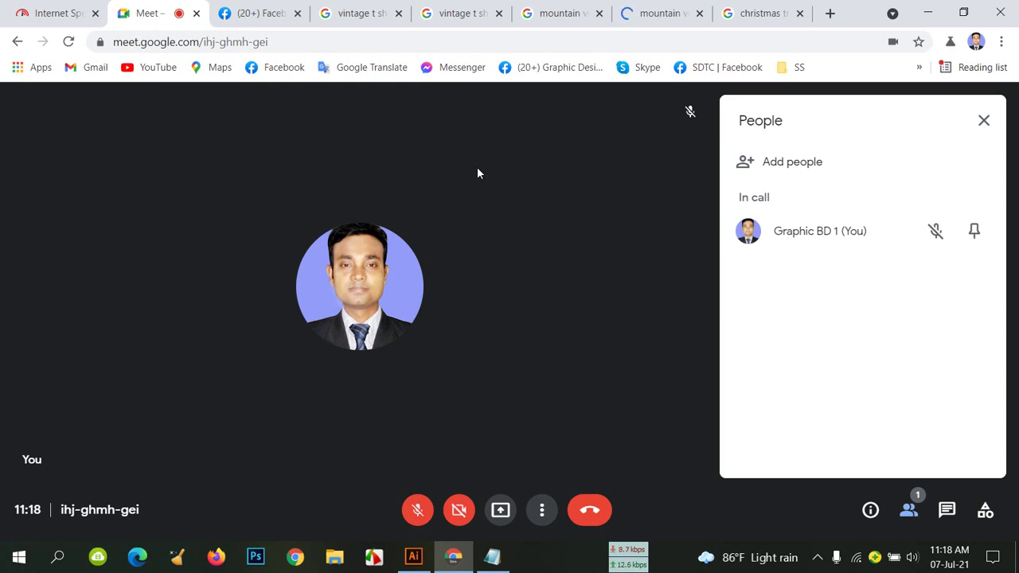
left_click(645, 18)
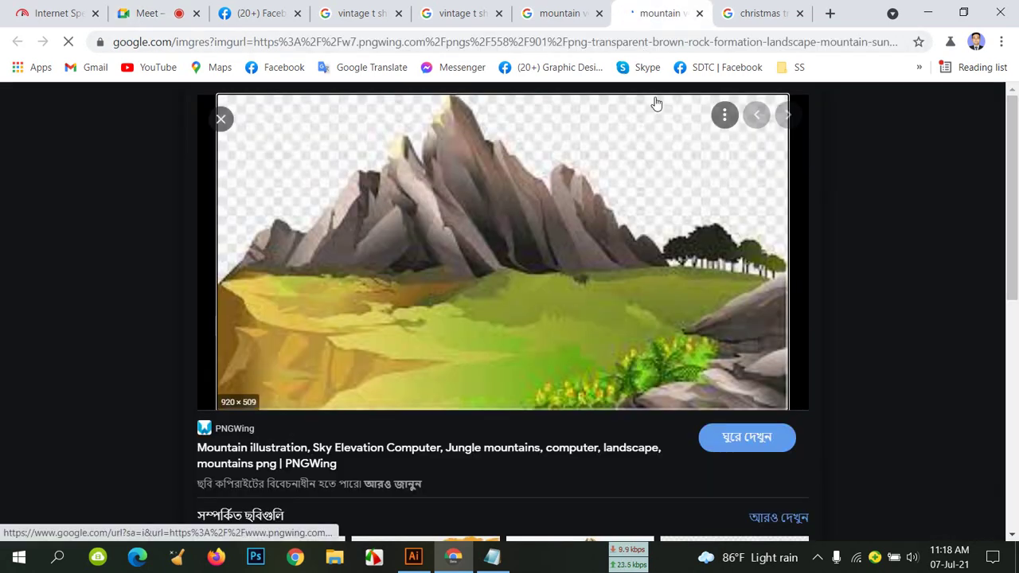
Return to Illustrator, expand the Christmas tree tracing into paths, and ungroup and deselect them.
left_click(455, 557)
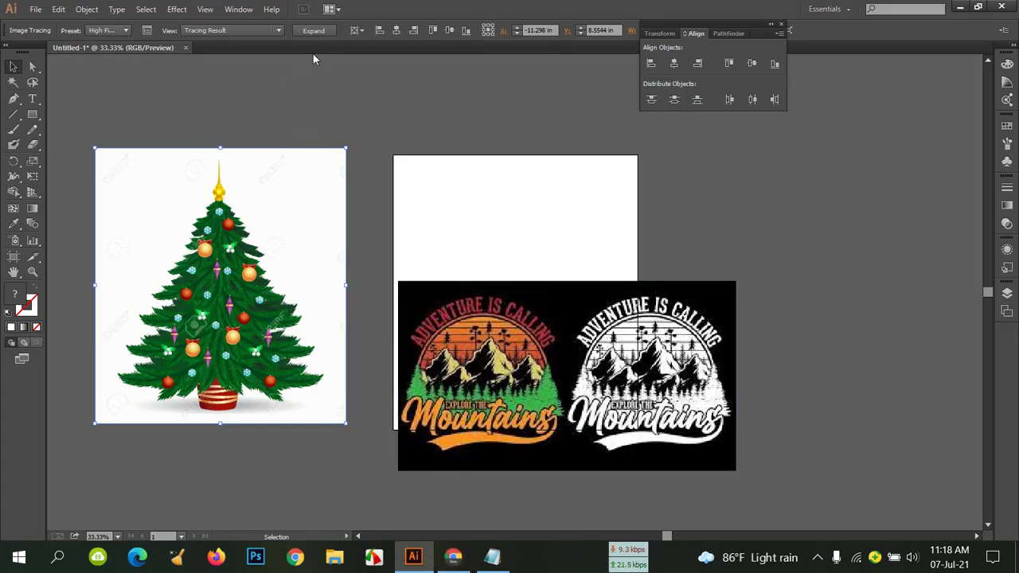
left_click(321, 31)
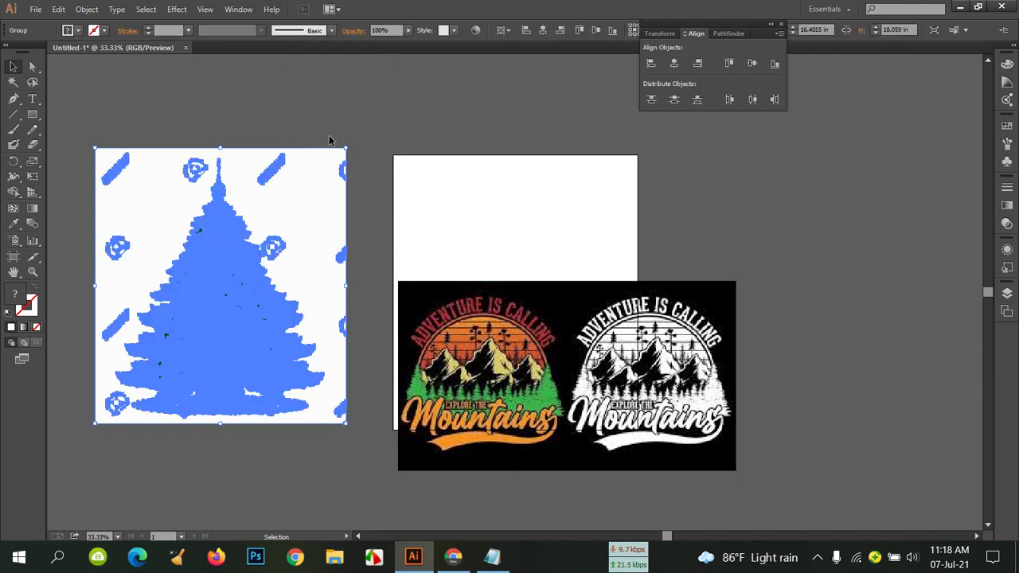
right_click(312, 170)
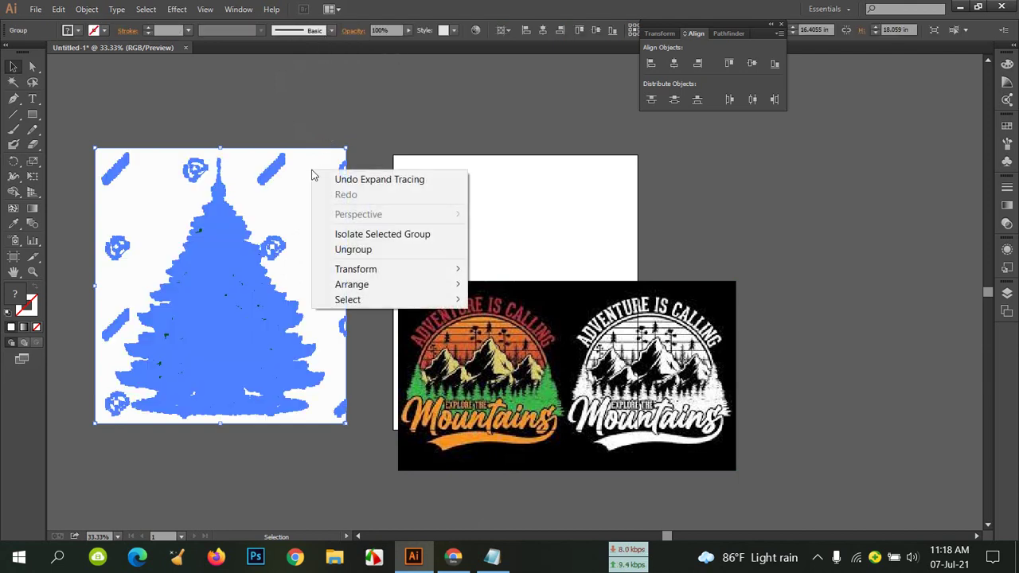
left_click(352, 249)
left_click(356, 116)
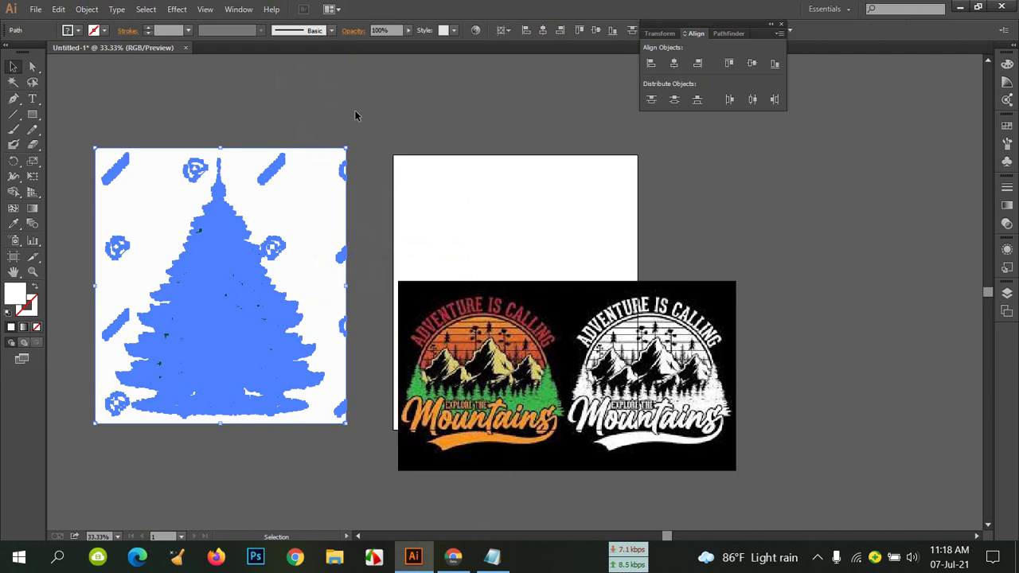
Separate the white background shape from the traced Christmas tree and delete it.
left_click(331, 185)
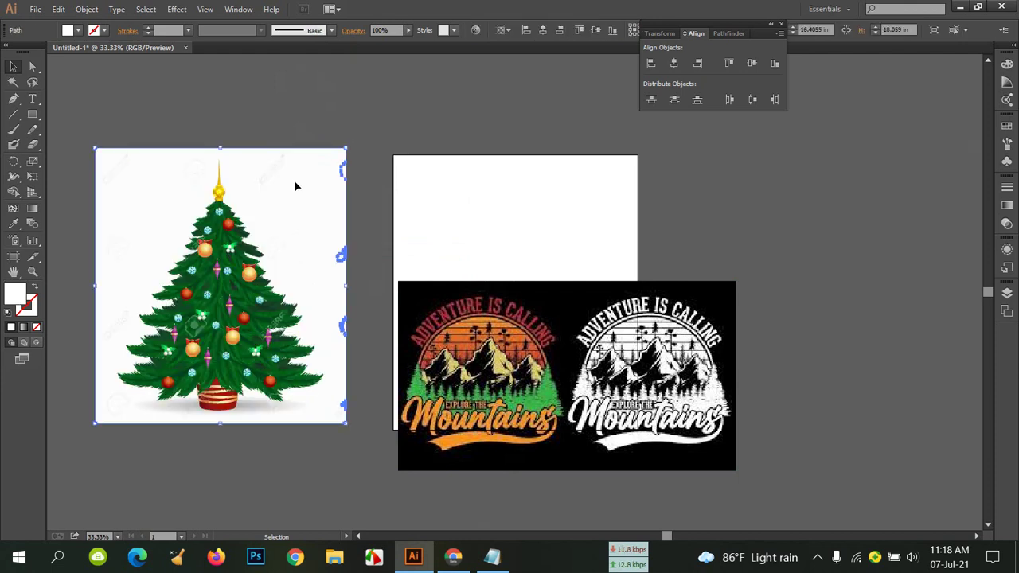
left_click_drag(294, 186, 310, 234)
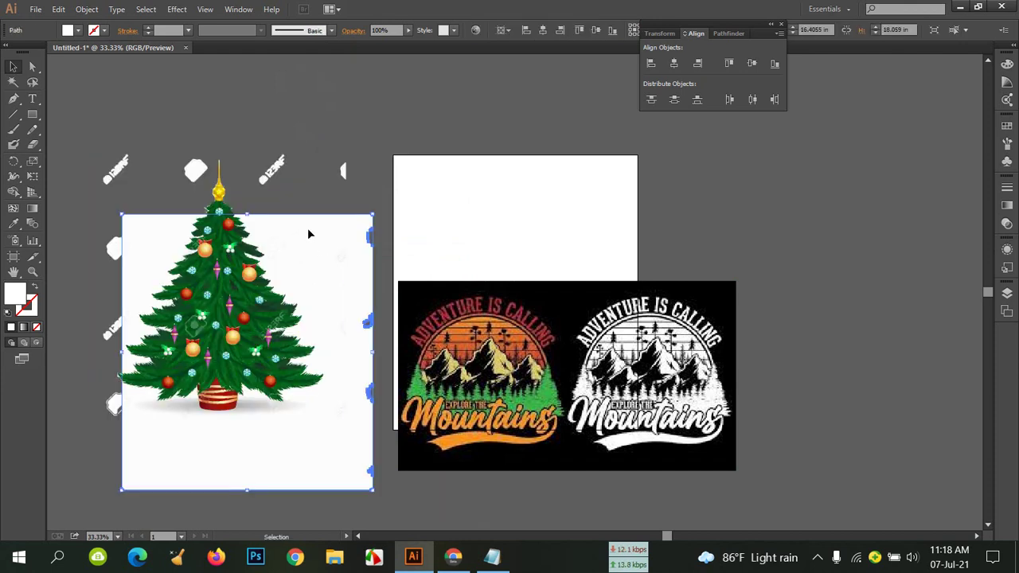
key("Delete")
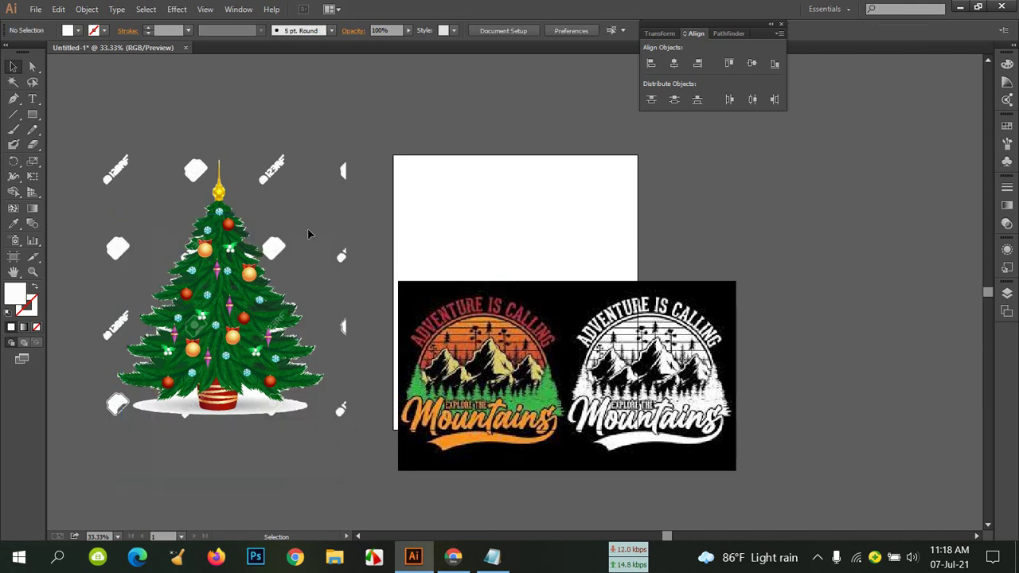
Select the remaining white watermark and shadow fragments by colour with the Magic Wand and delete them.
left_click(119, 169)
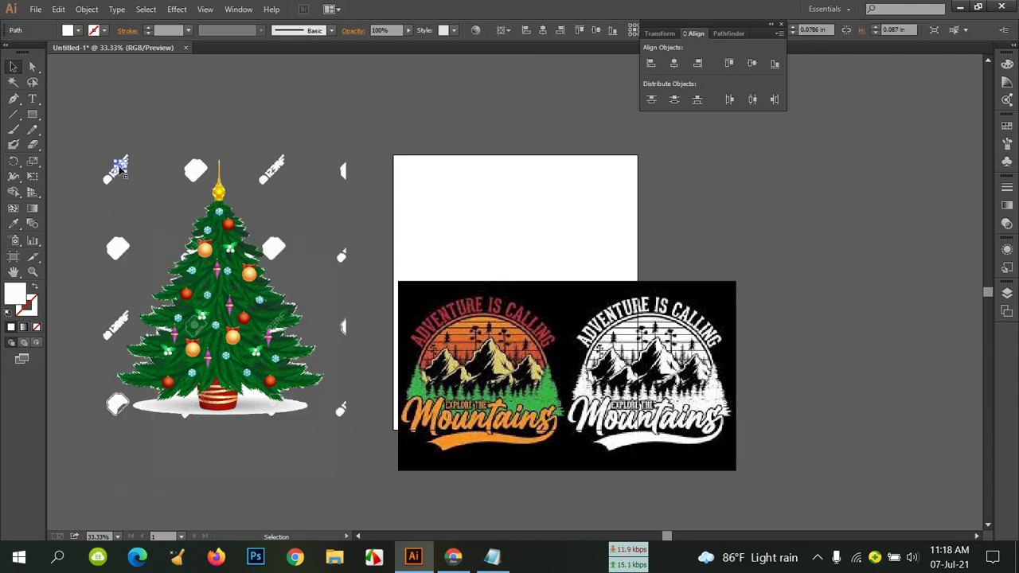
left_click_drag(245, 155, 351, 346)
left_click(271, 107)
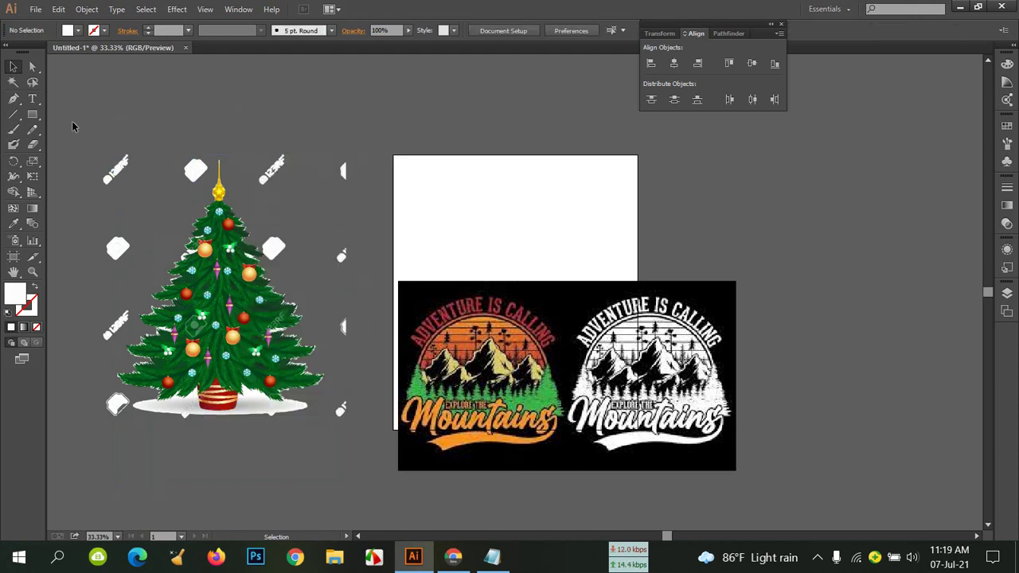
left_click_drag(72, 131, 364, 437)
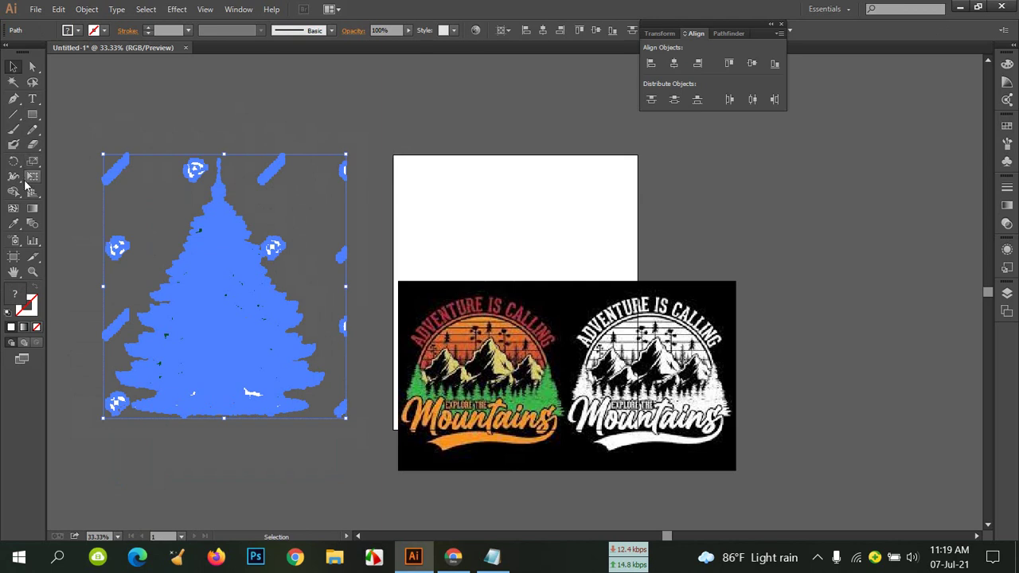
left_click(14, 82)
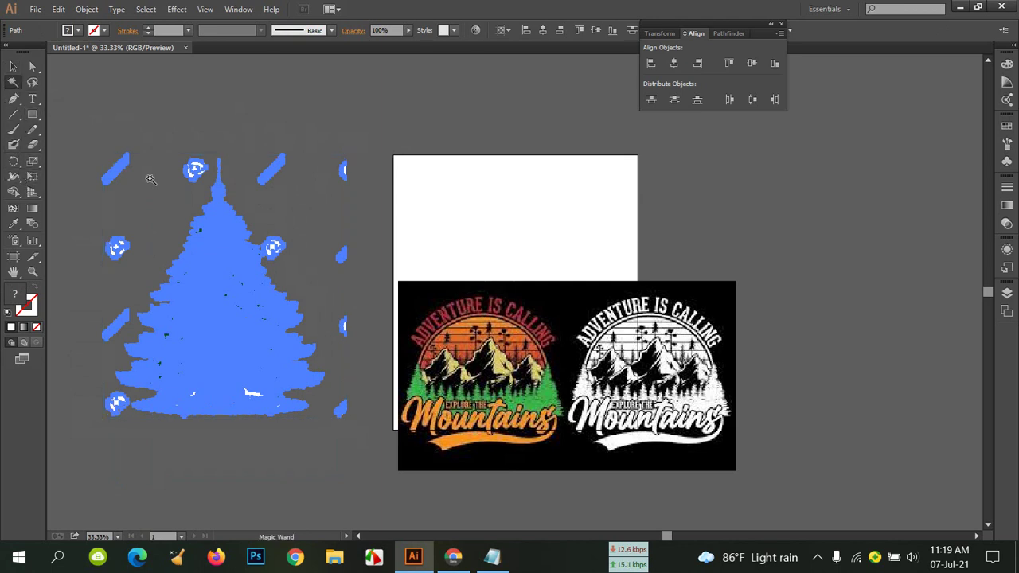
left_click(121, 166)
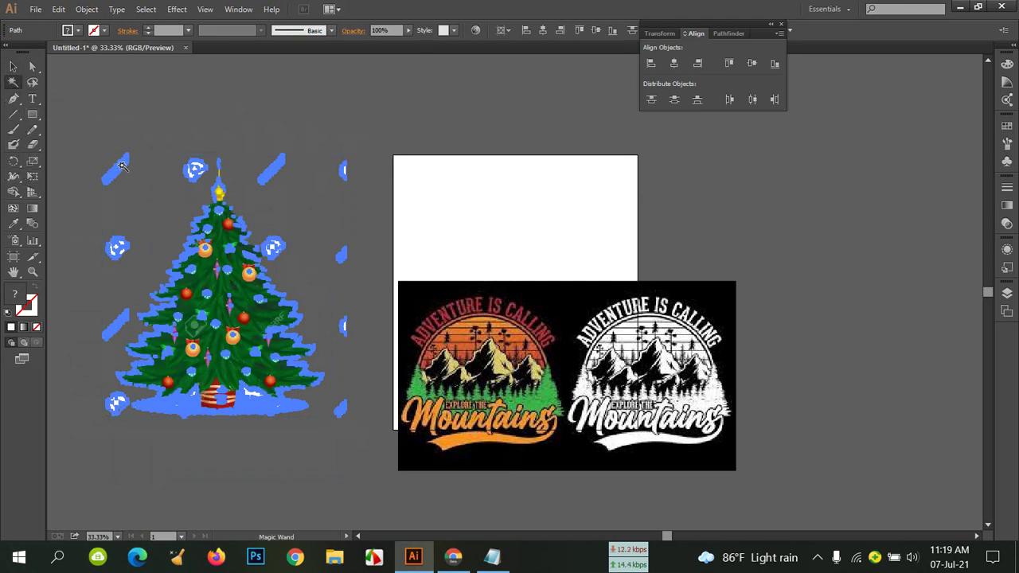
key("Delete")
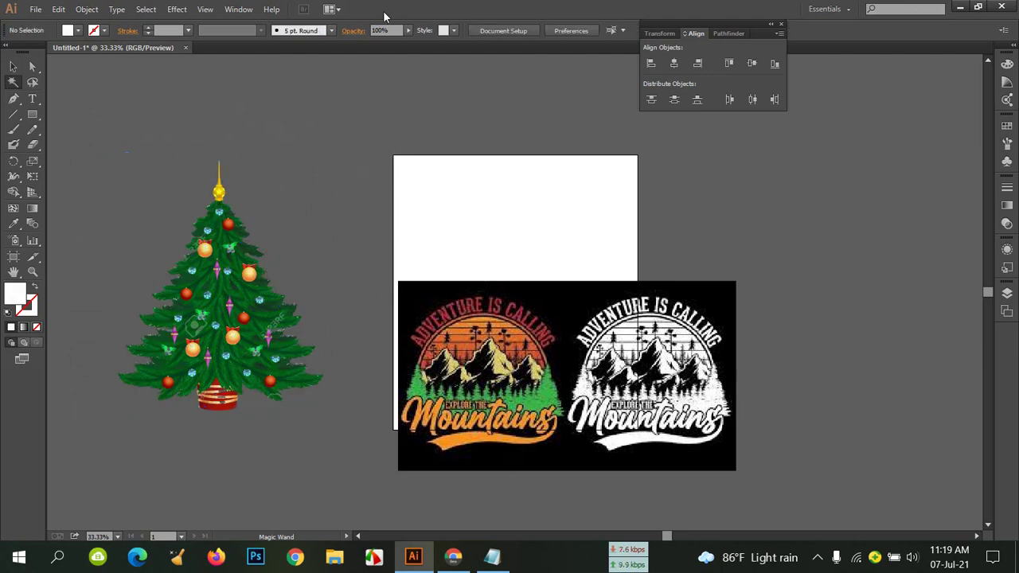
Select all the traced Christmas tree pieces, group them into one object, and deselect it.
left_click(13, 68)
left_click(13, 68)
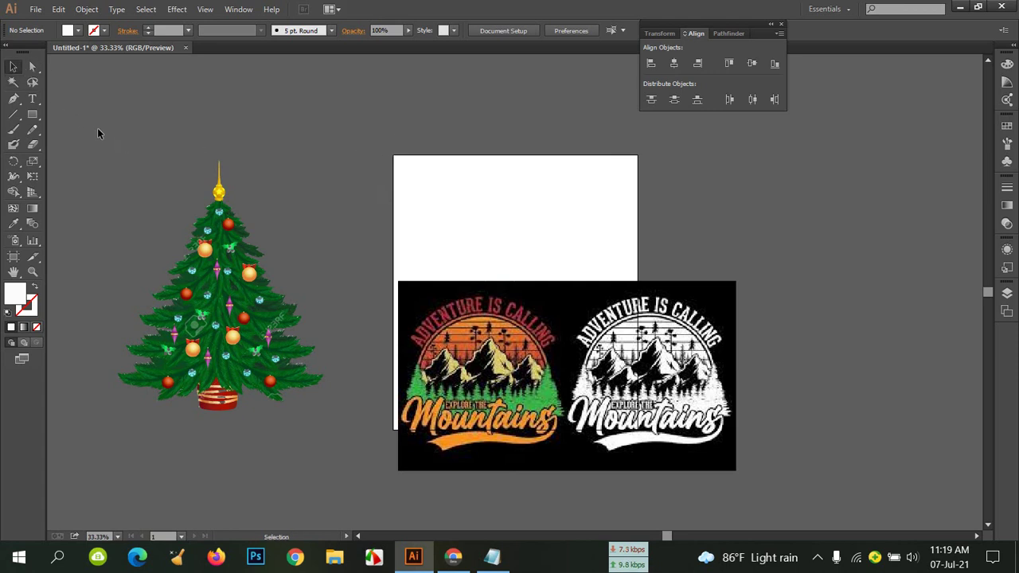
left_click_drag(155, 216, 155, 216)
left_click_drag(110, 145, 343, 411)
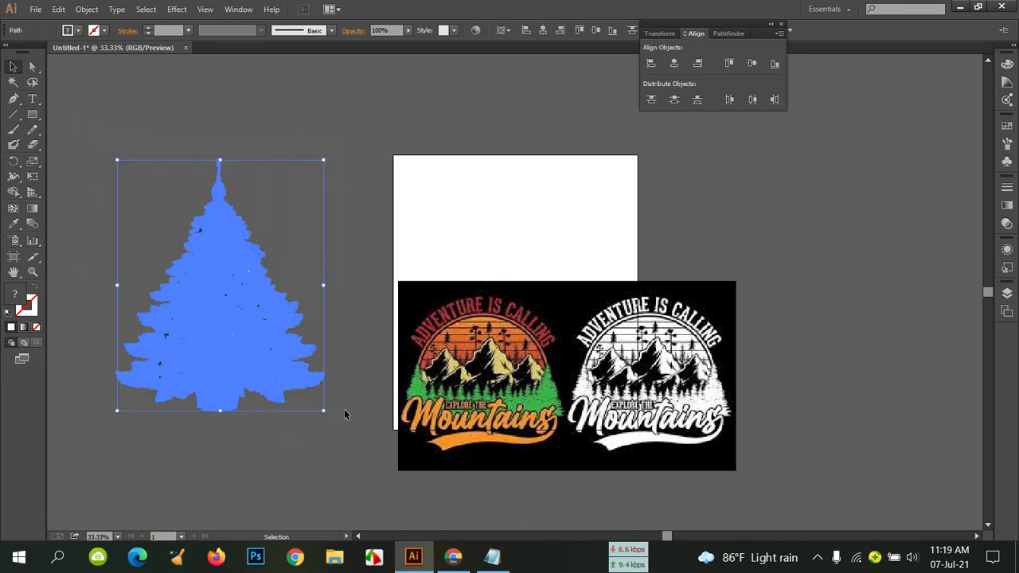
key("ctrl+g")
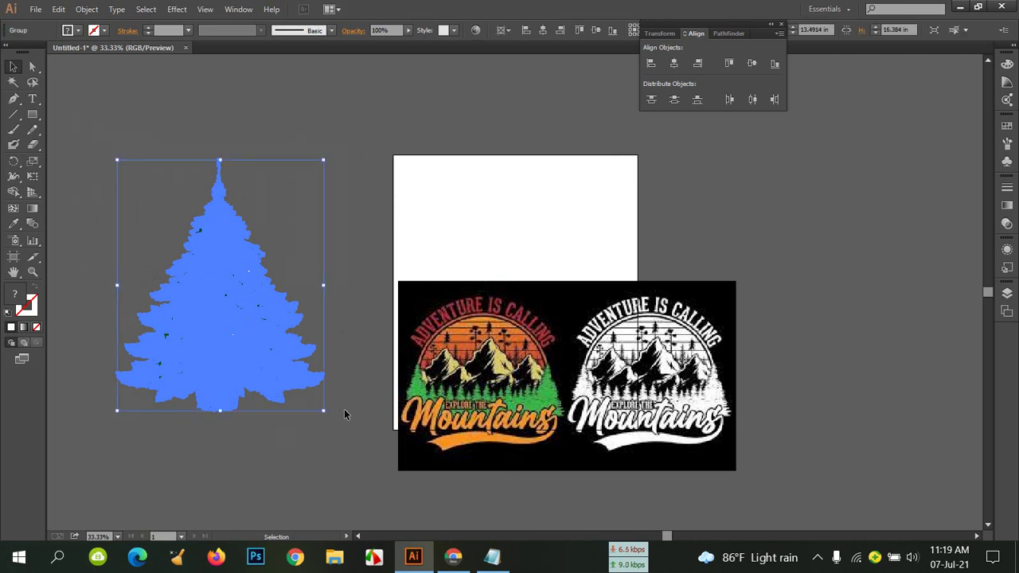
left_click(367, 123)
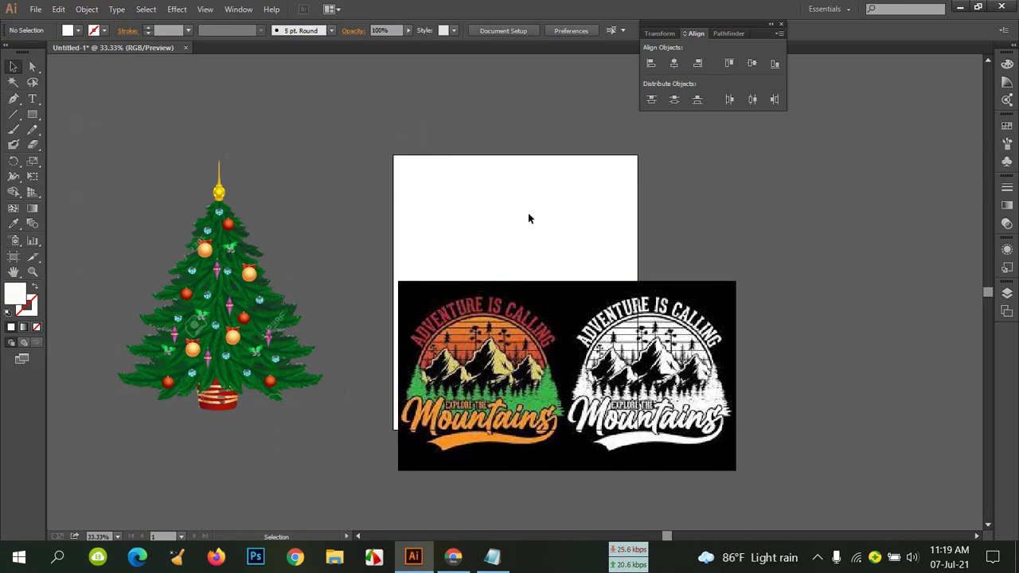
Move the T-shirt reference image slightly lower to free more of the artboard, and deselect it.
left_click(454, 557)
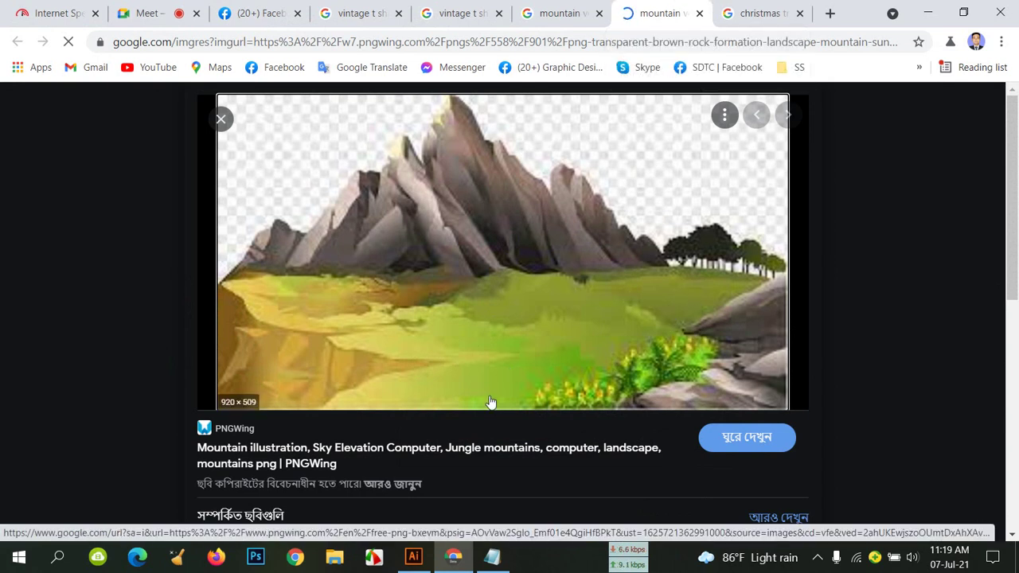
left_click(413, 558)
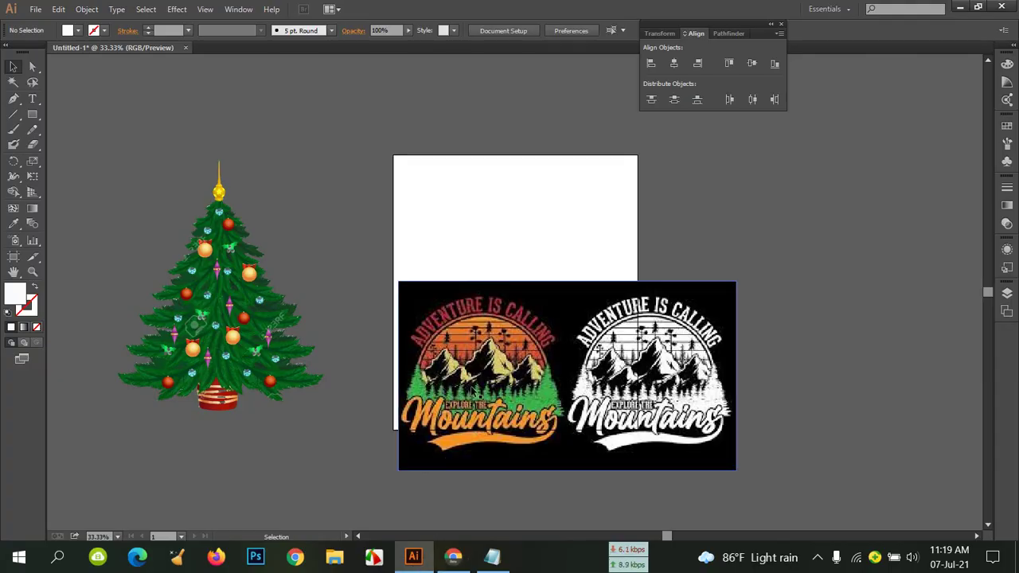
left_click_drag(511, 370, 512, 405)
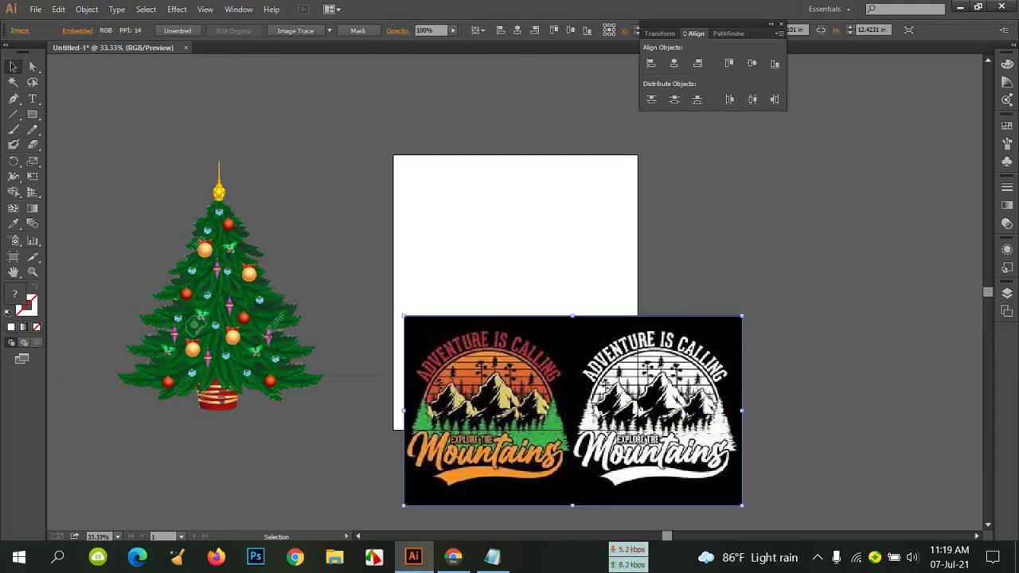
left_click(499, 233)
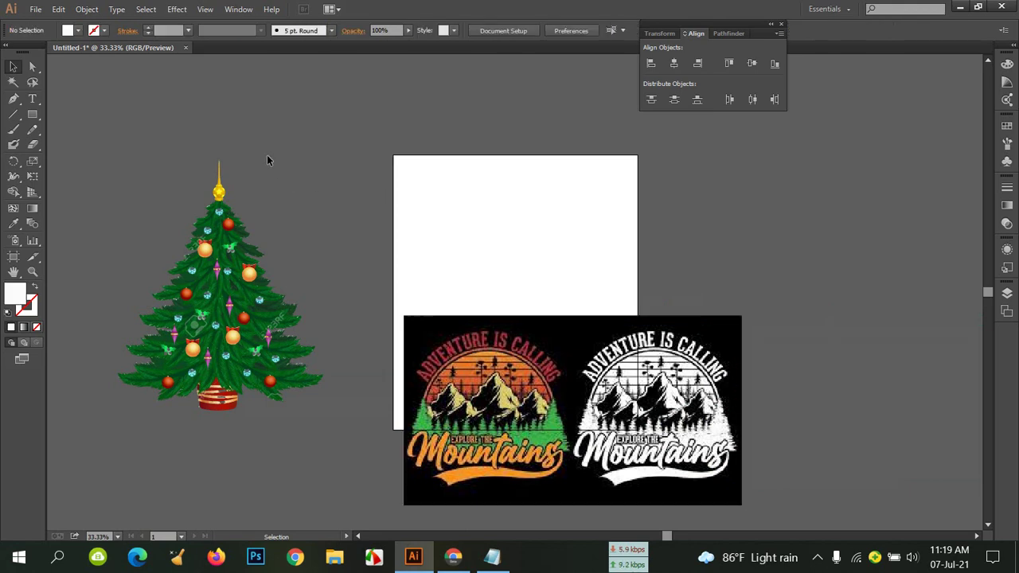
Create a new RGB document 12 in wide and 18 in high, and compare it with the original document.
left_click(38, 11)
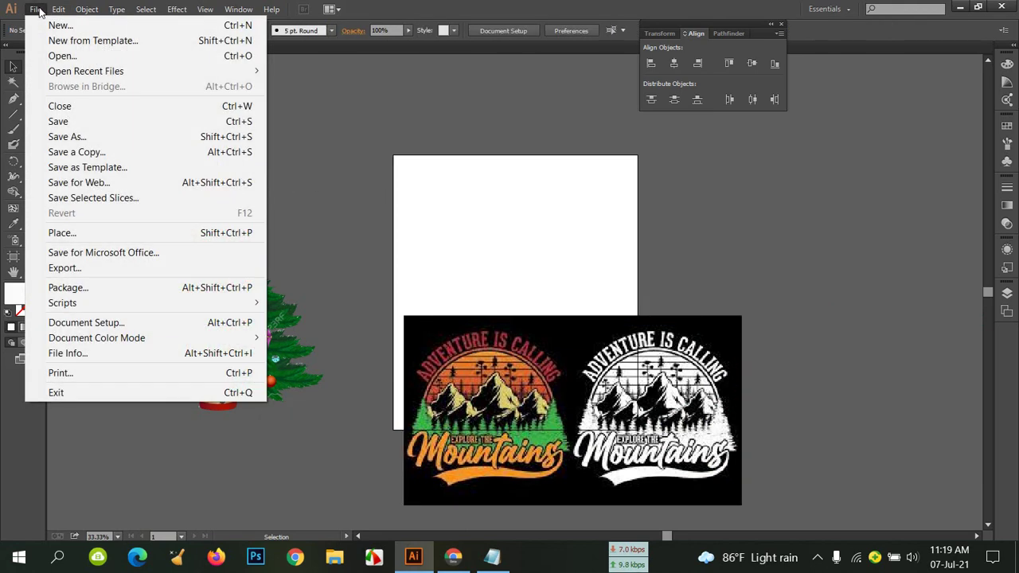
left_click(47, 26)
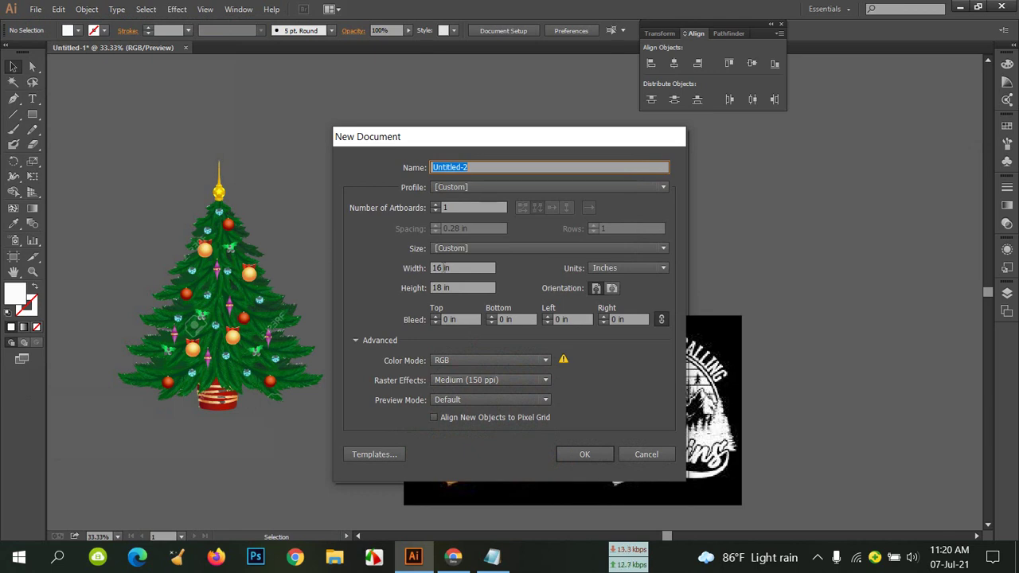
left_click(442, 268)
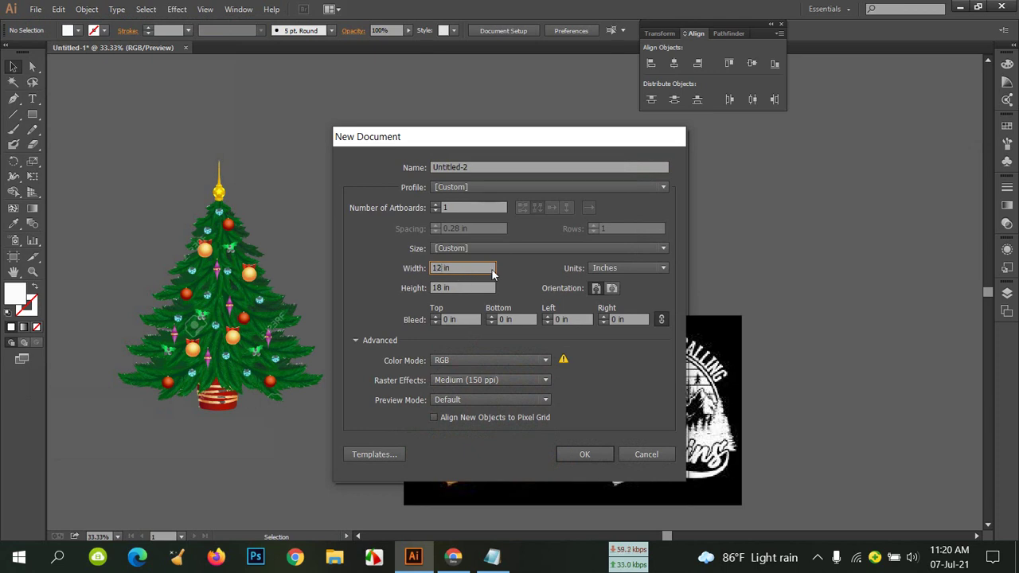
left_click(584, 453)
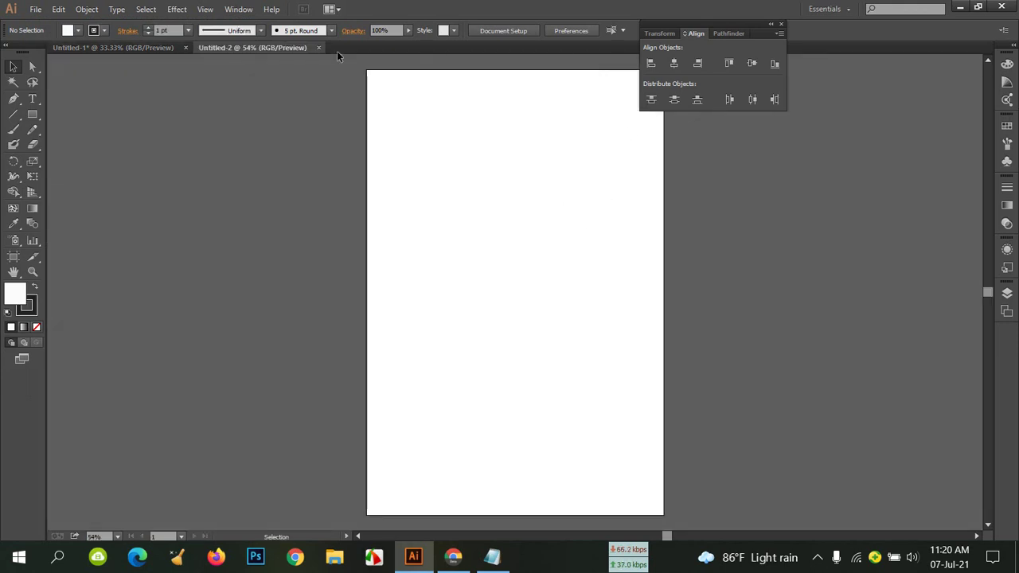
left_click(153, 48)
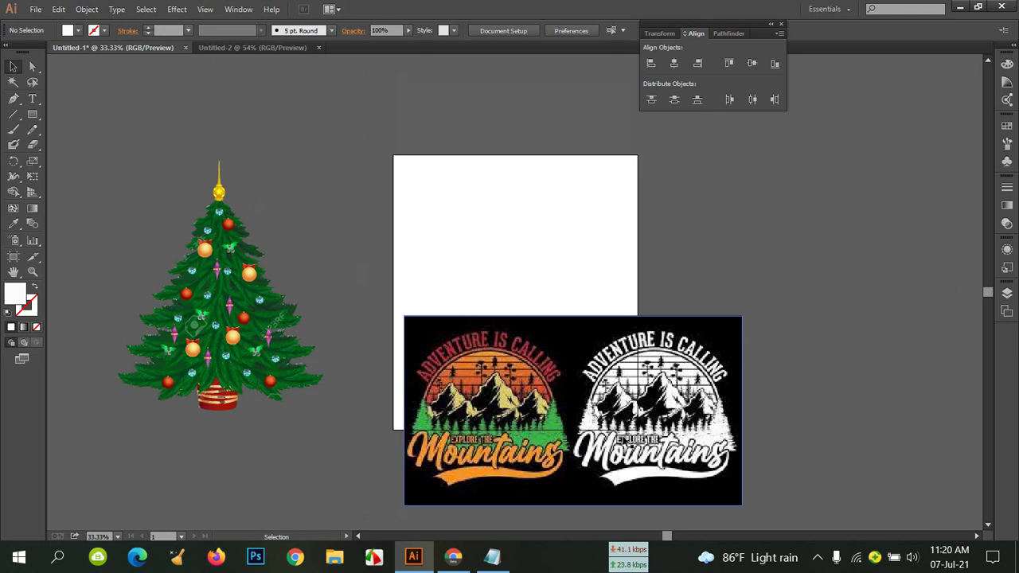
left_click(251, 48)
left_click(155, 49)
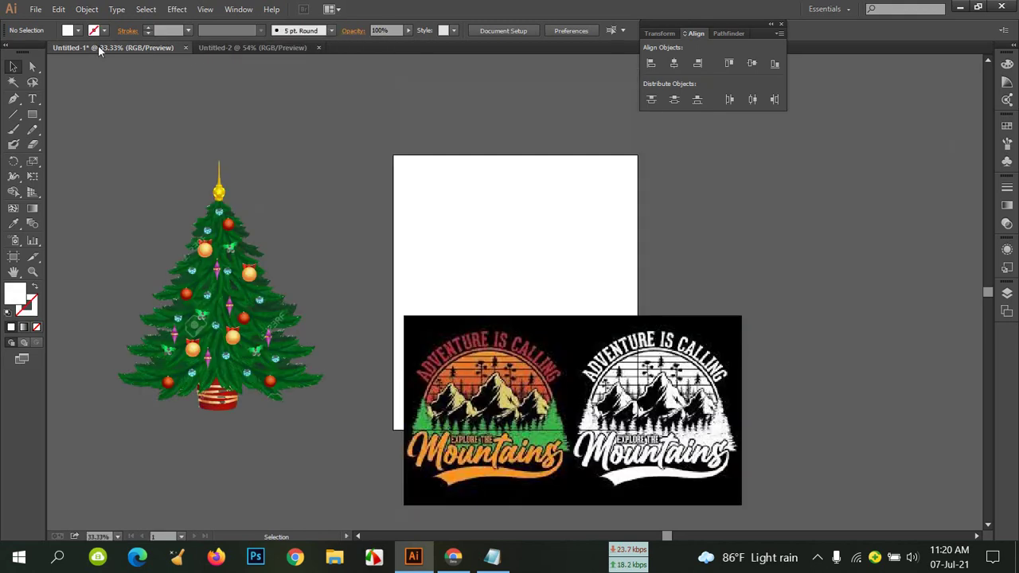
Create another new RGB document 16 in wide and 18 in high.
left_click(40, 10)
left_click(50, 24)
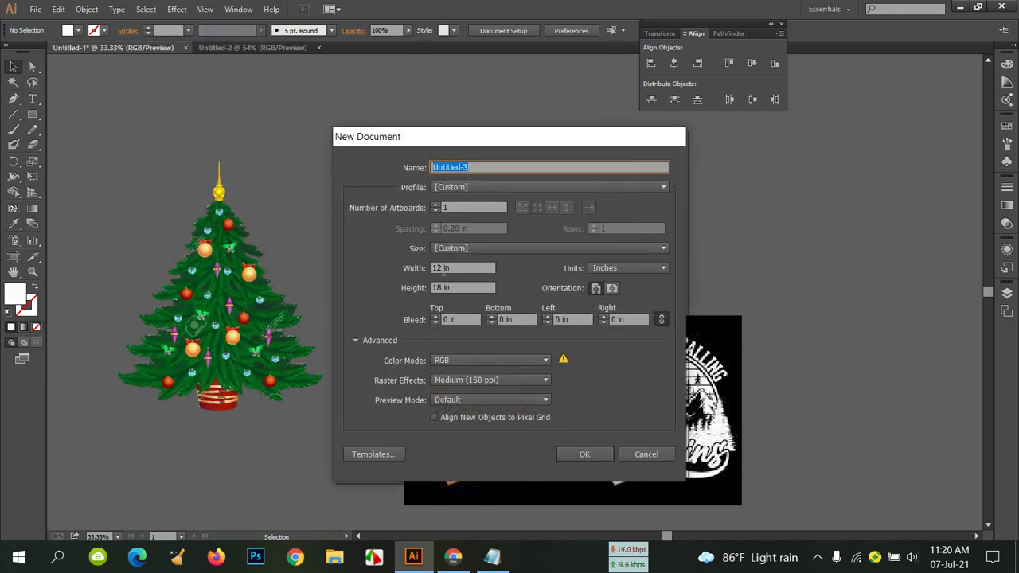
left_click(442, 268)
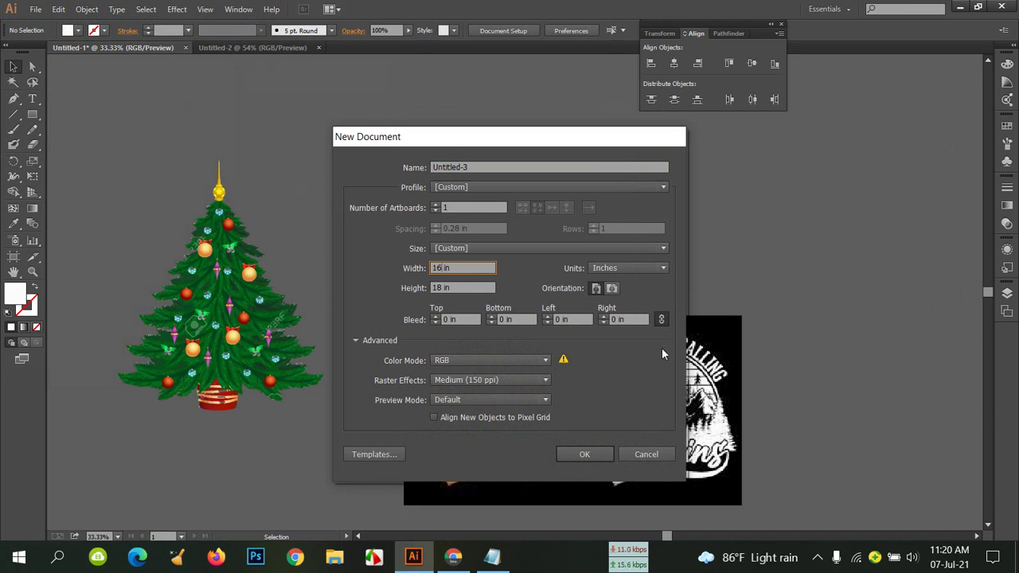
left_click(582, 457)
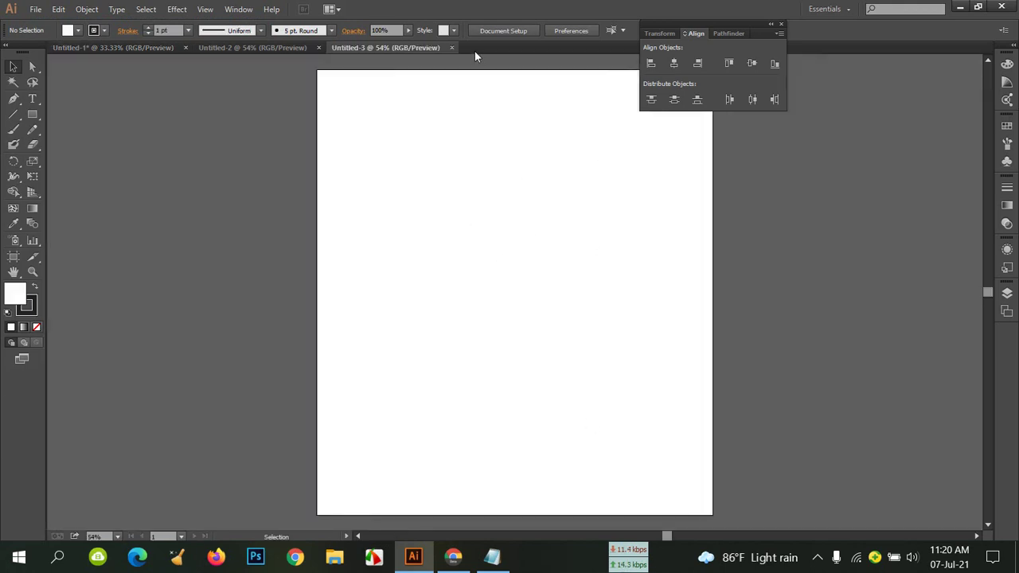
Close both newly created documents and return to the original T-shirt document.
left_click(452, 48)
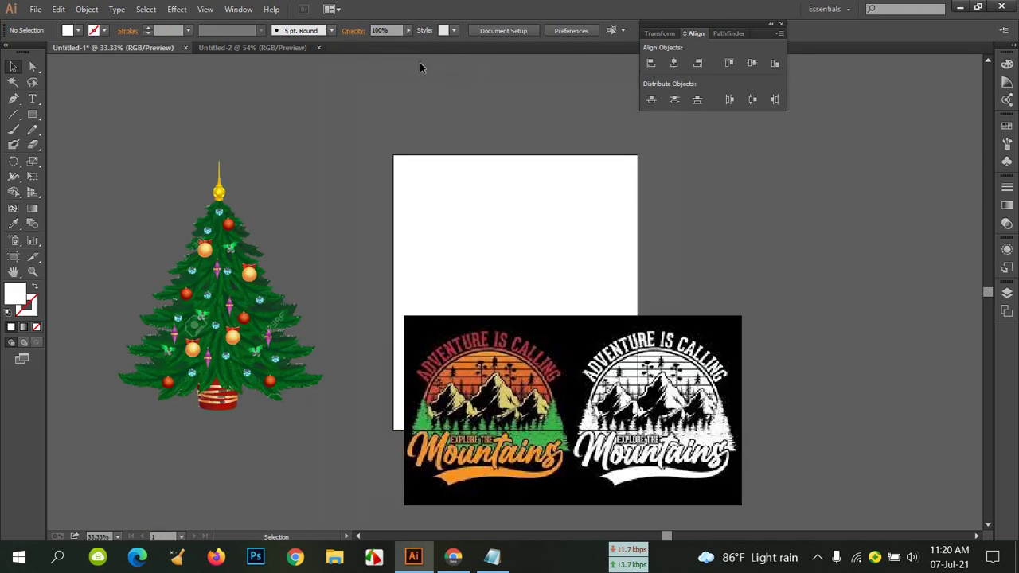
left_click(281, 47)
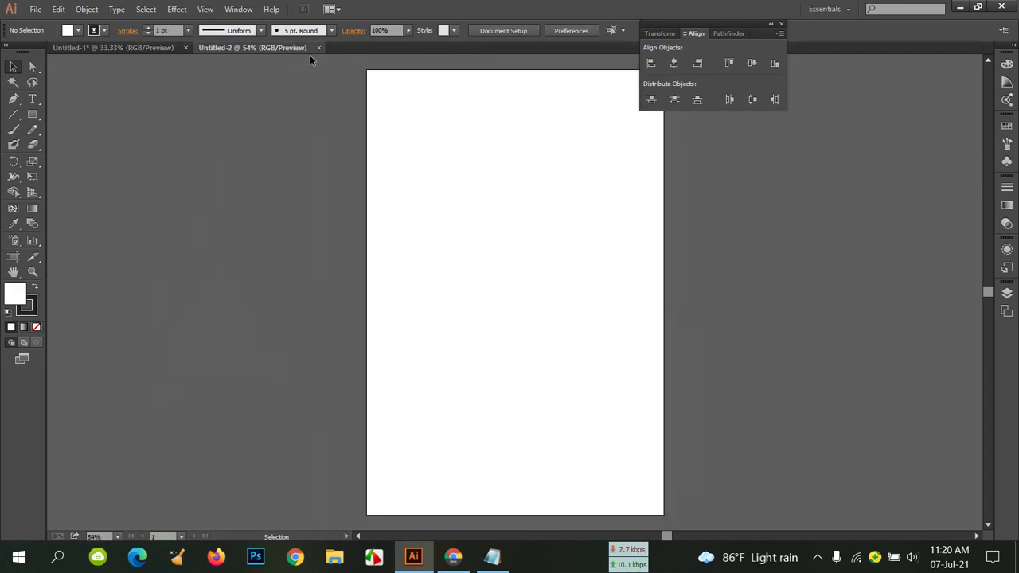
left_click(160, 47)
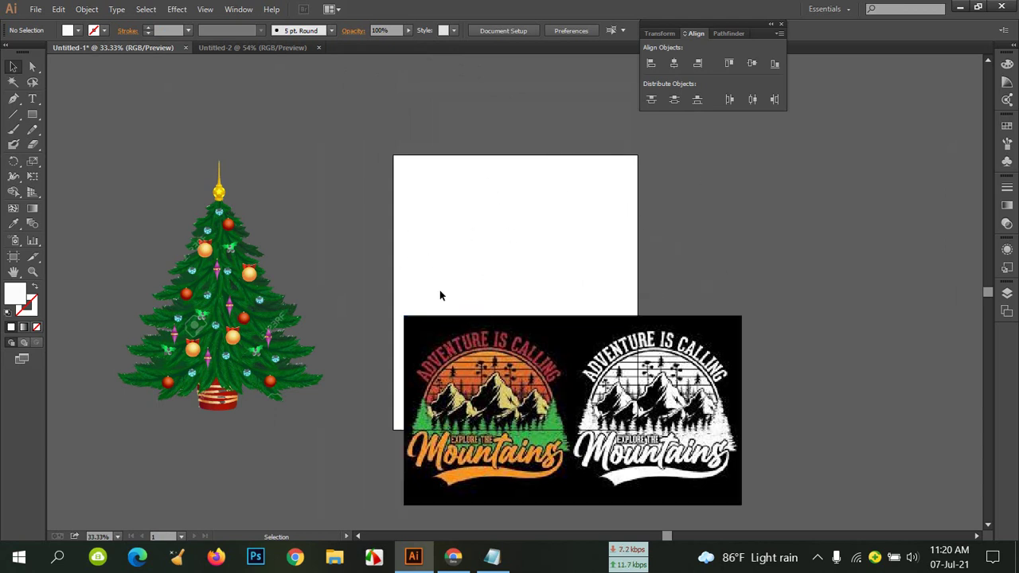
left_click(281, 50)
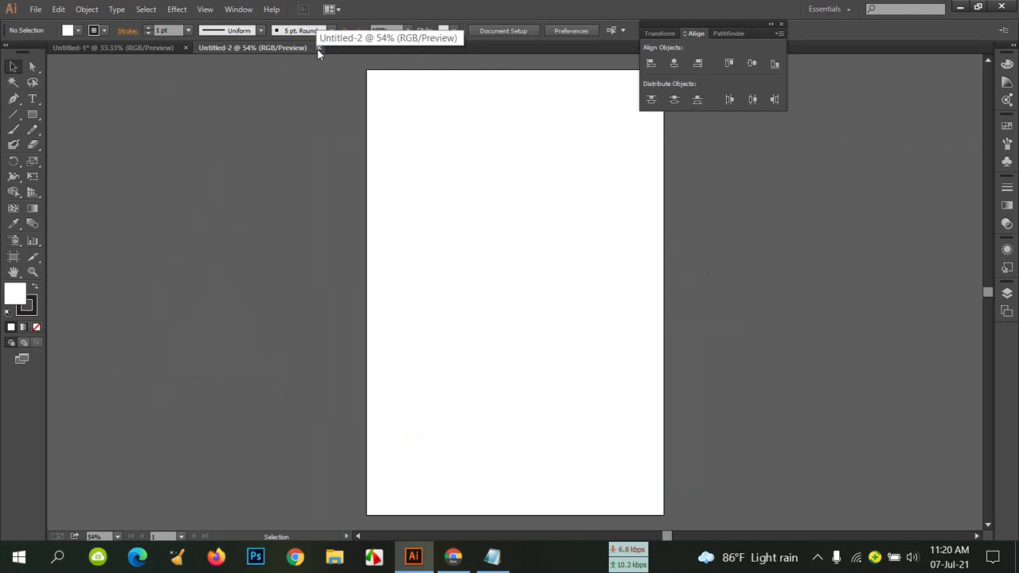
left_click(318, 47)
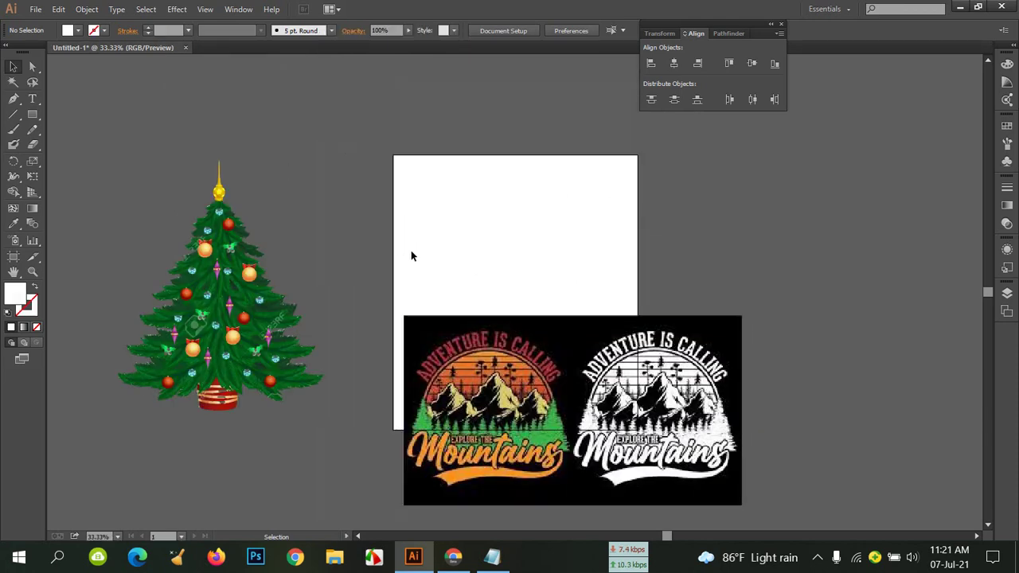
Add the text "ADVENTURE IS CALLING" at 200 pt near the artboard's upper edge.
left_click(33, 100)
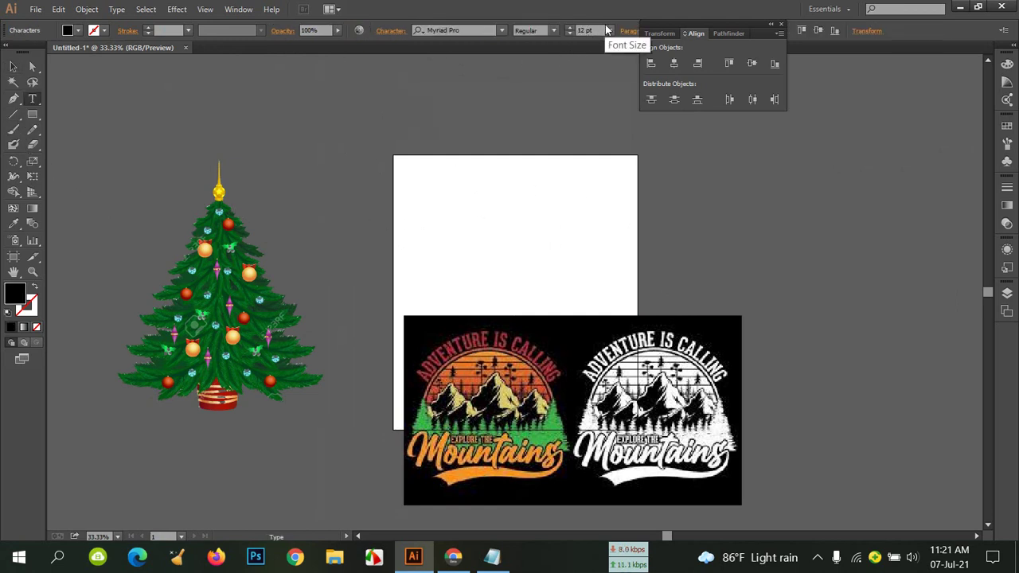
left_click(577, 31)
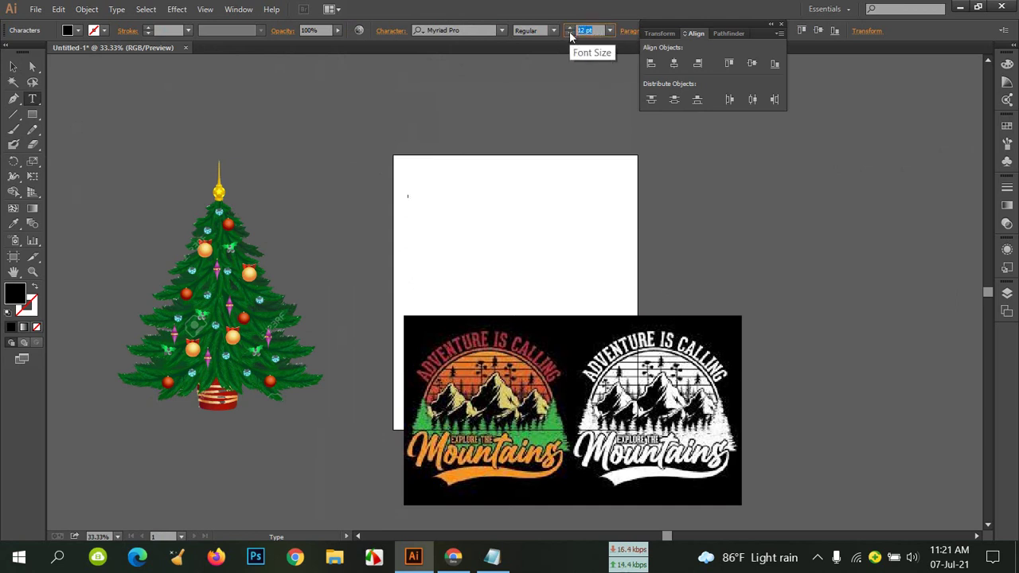
type("200")
key("Return")
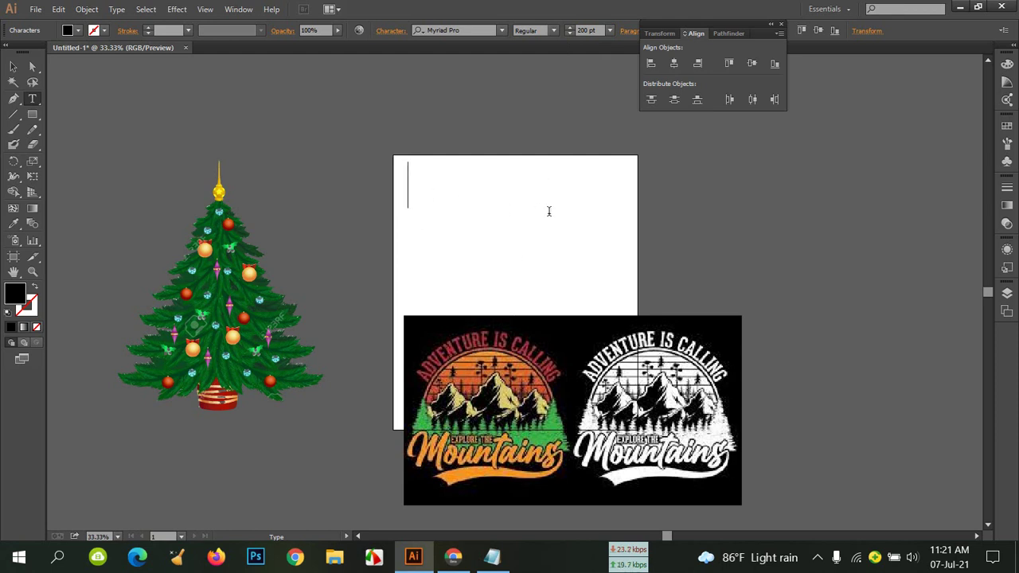
type("ADVEN")
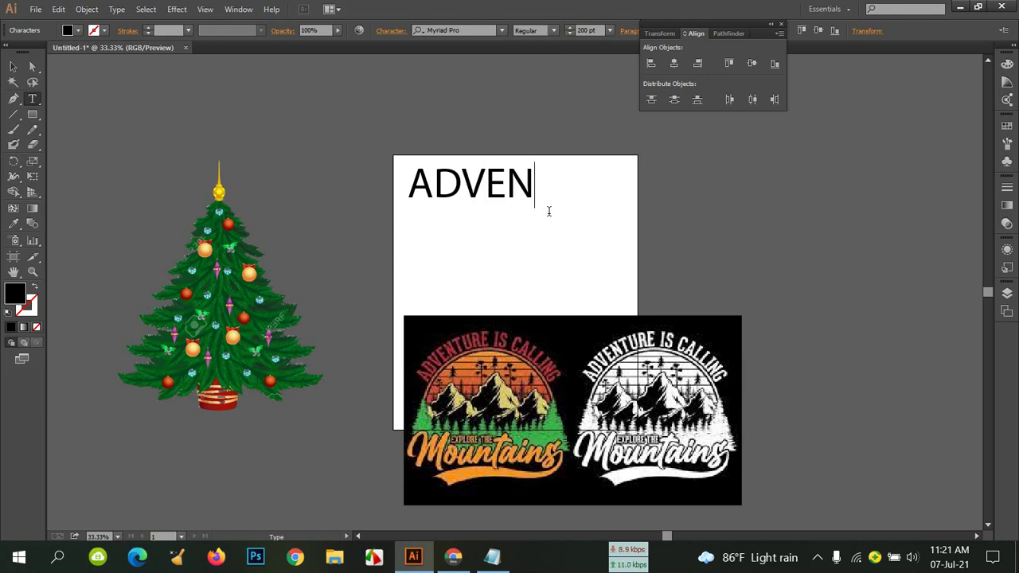
type("TURE")
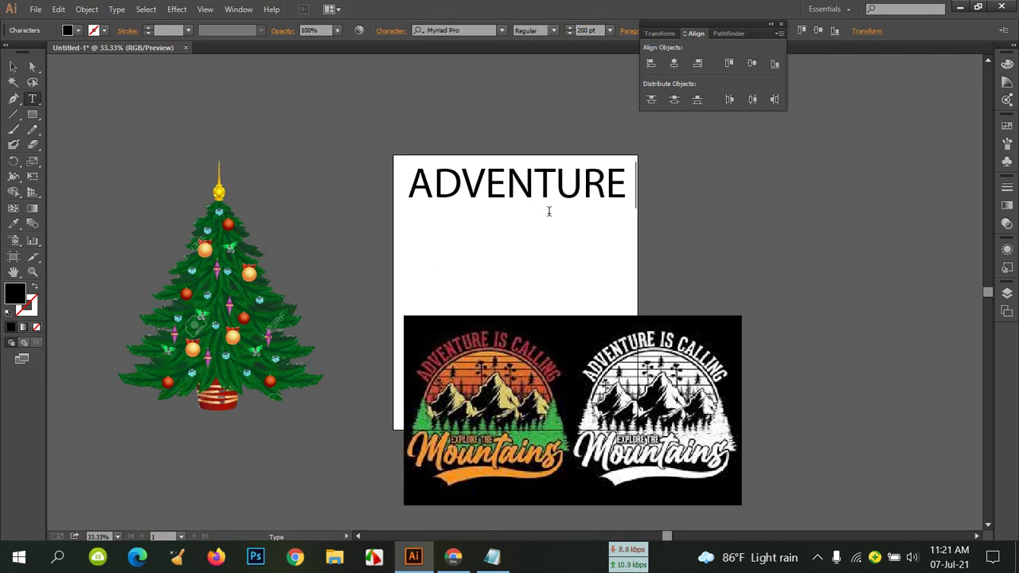
type(" IS")
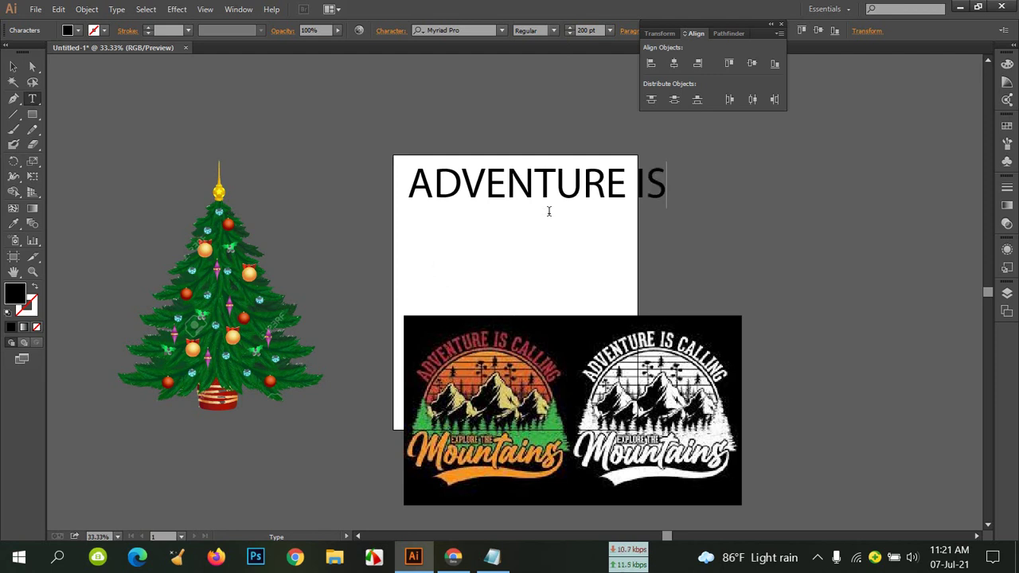
type(" CA")
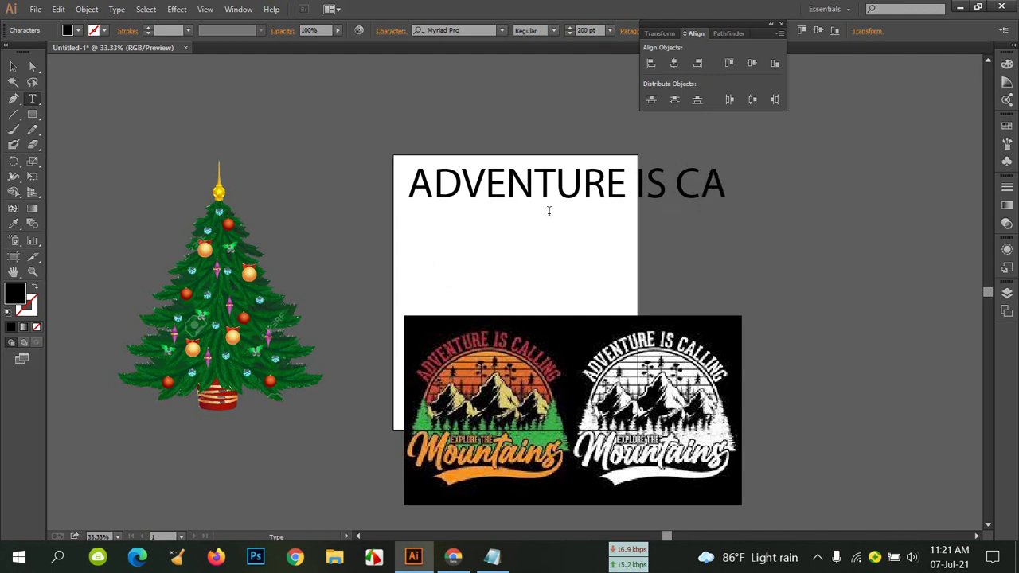
type("LLING")
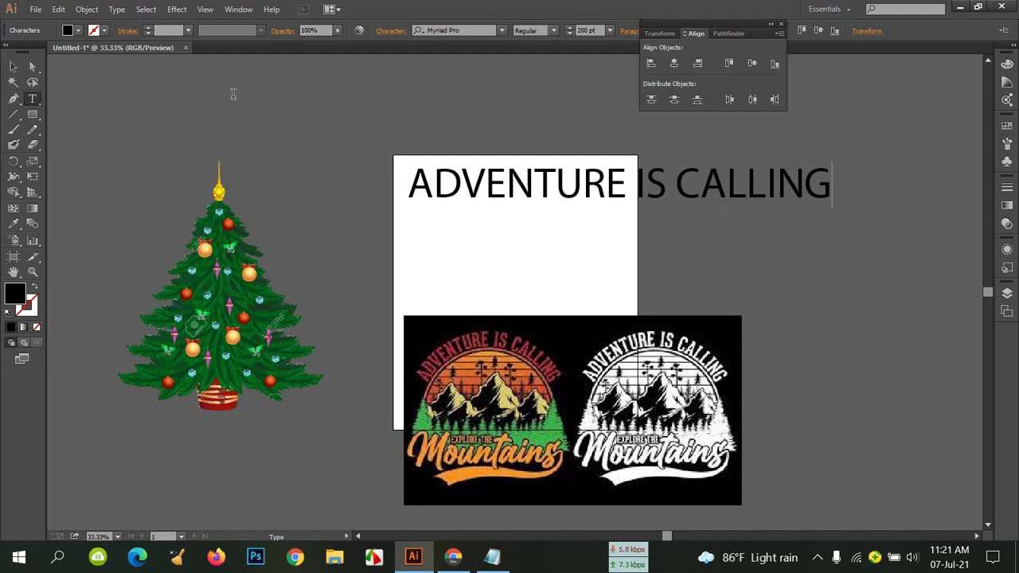
Set the font of the "ADVENTURE IS CALLING" text to Verdana Bold and leave text editing.
left_click_drag(833, 185, 419, 183)
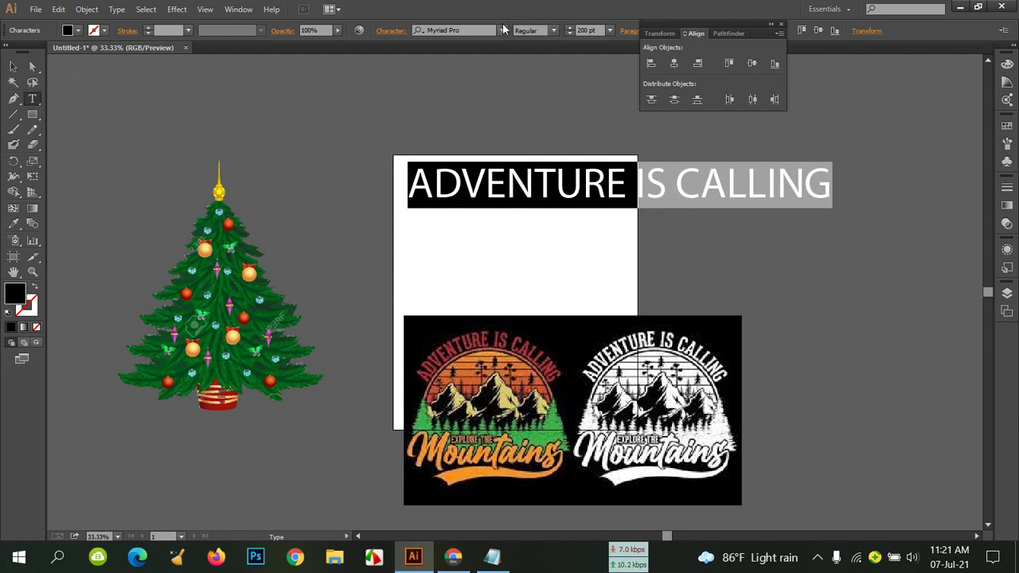
left_click(476, 31)
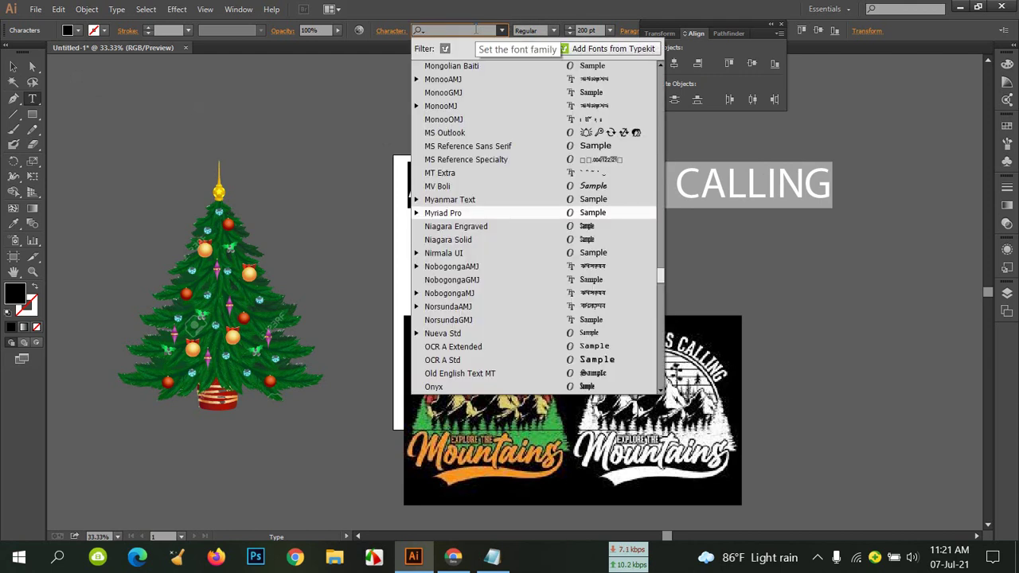
type("v")
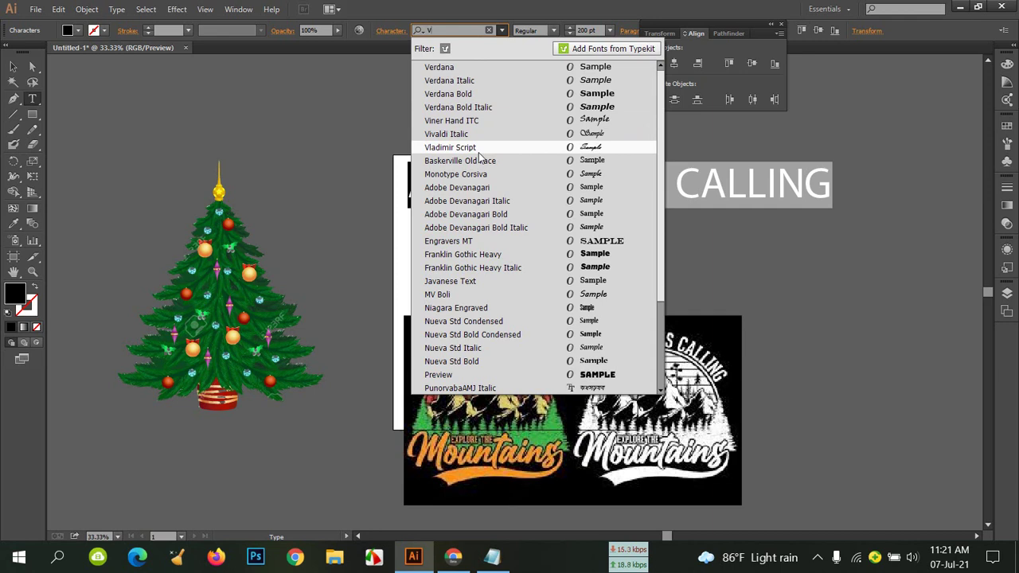
left_click(490, 93)
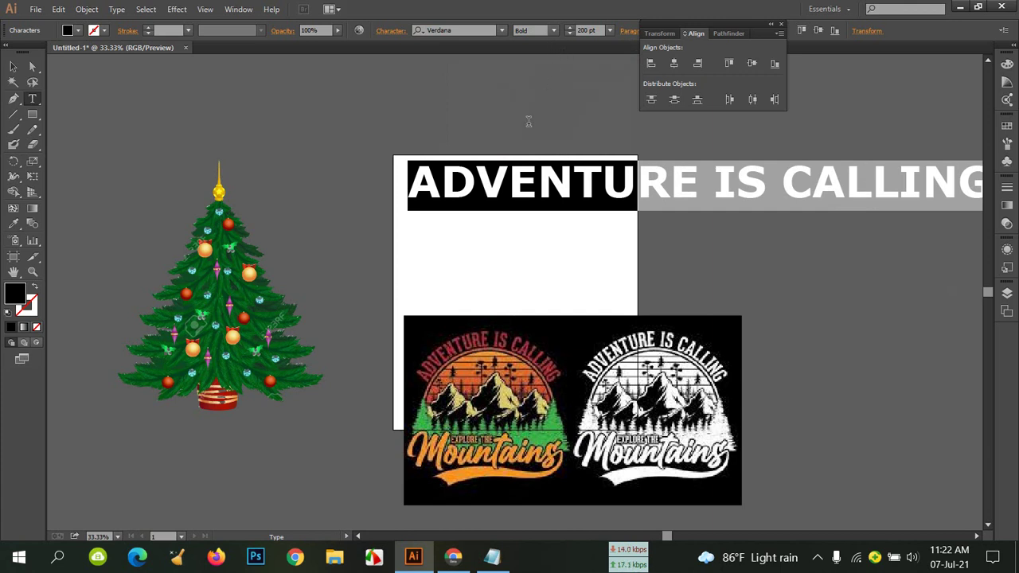
left_click(13, 66)
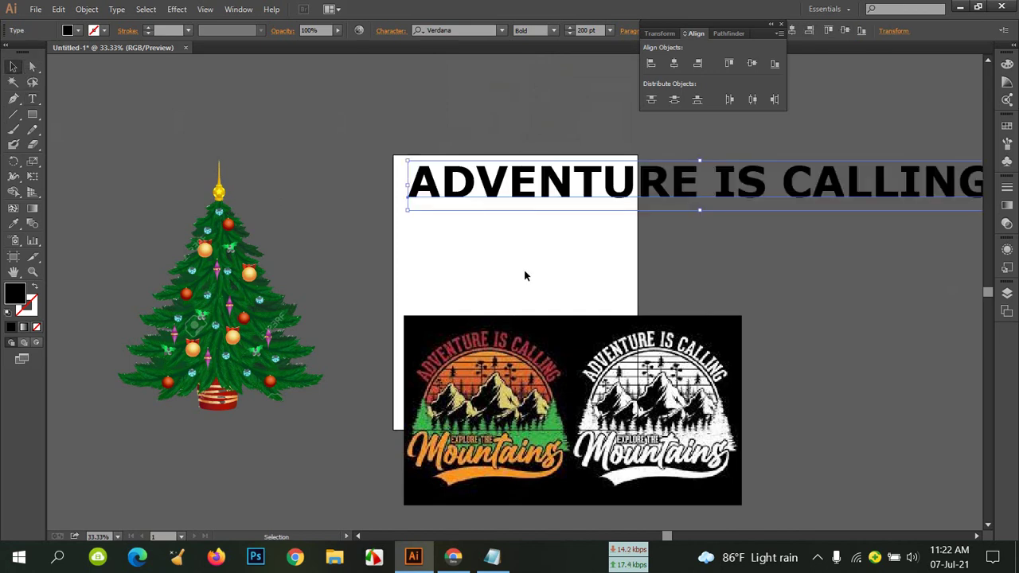
Scale the "ADVENTURE IS CALLING" text down to about 100 pt and centre it horizontally on the artboard.
key("ctrl+equal")
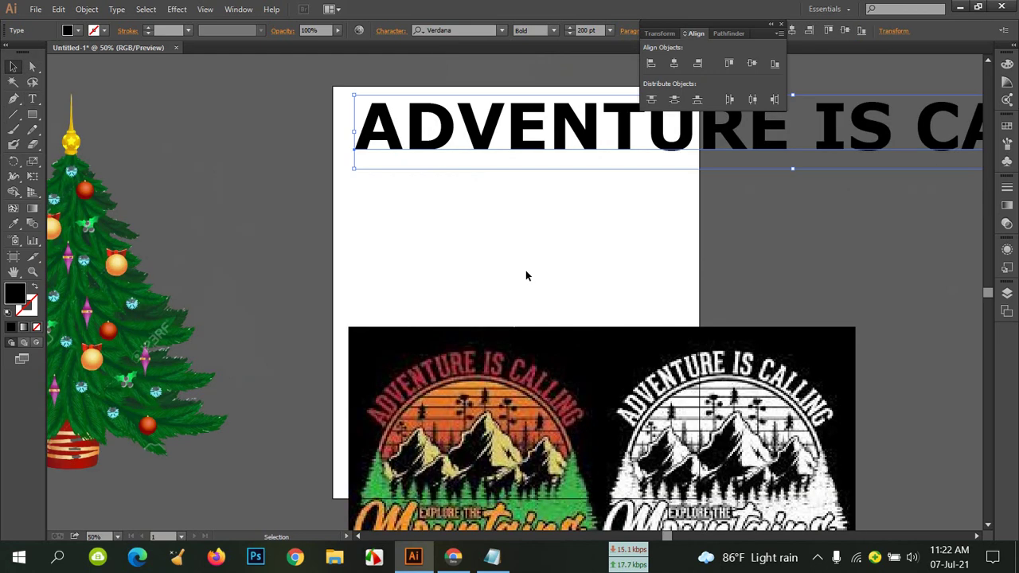
left_click_drag(593, 150, 489, 243)
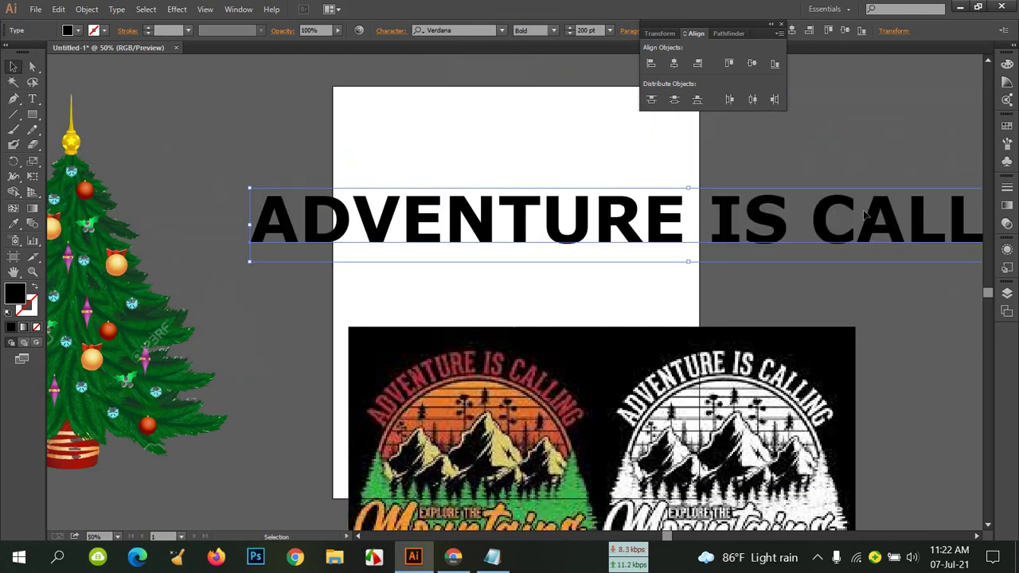
left_click(400, 269)
left_click(272, 203)
left_click_drag(251, 187, 714, 251)
left_click_drag(793, 240, 409, 191)
left_click(674, 64)
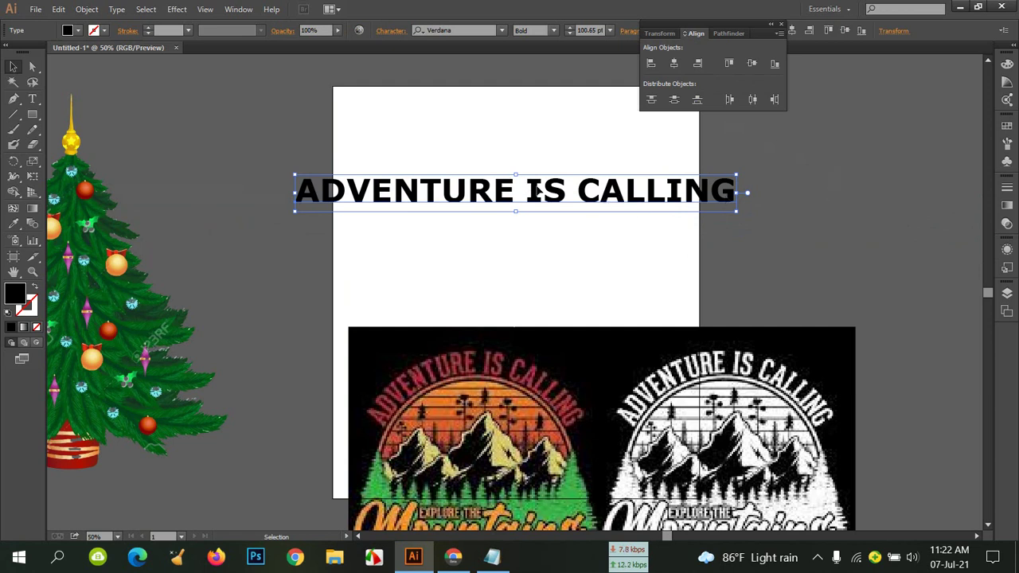
Move the "ADVENTURE IS CALLING" text up toward the artboard's upper edge and the reference image up below it.
left_click_drag(546, 190, 540, 158)
left_click(813, 196)
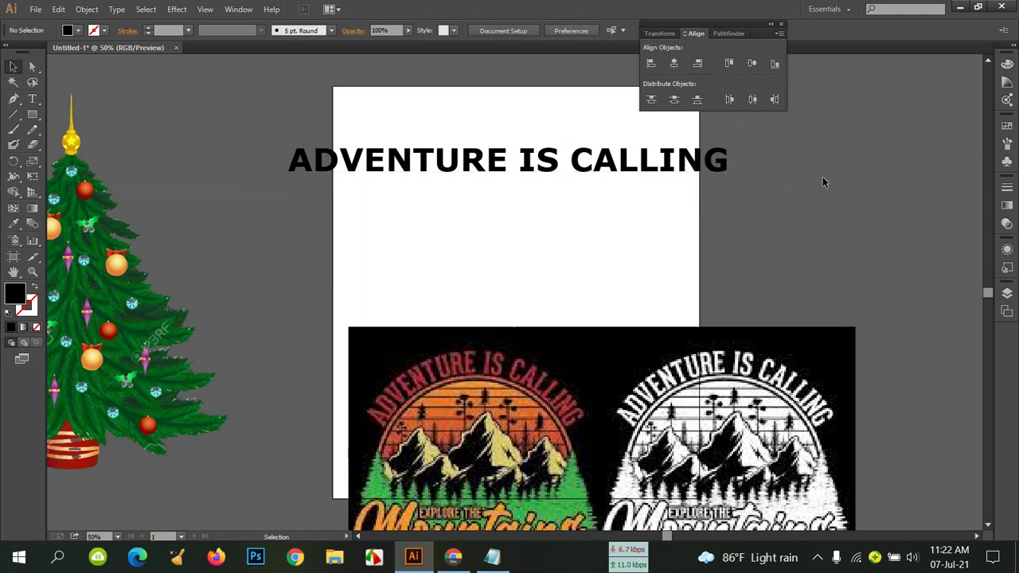
left_click_drag(570, 364, 562, 269)
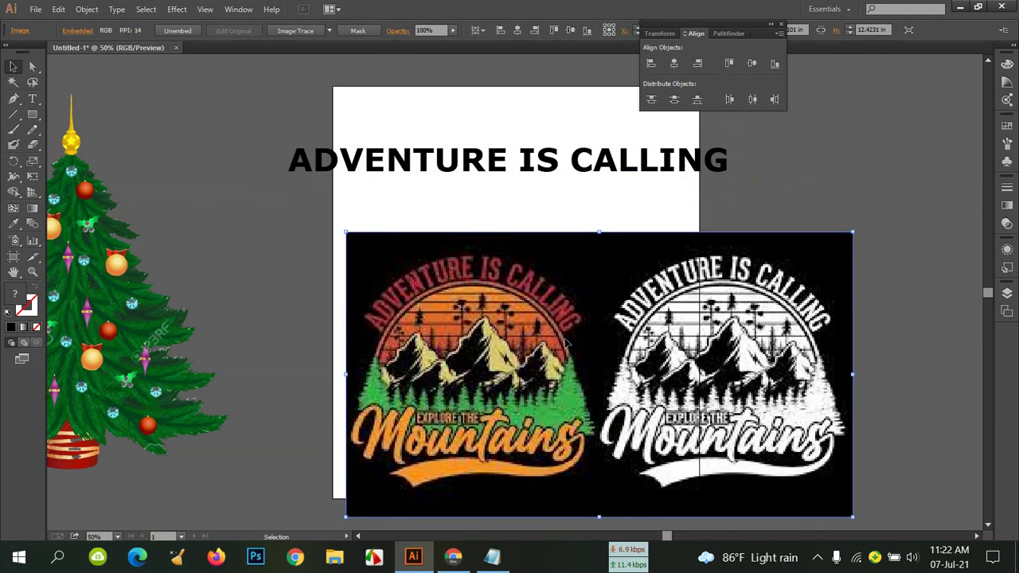
left_click_drag(481, 243, 481, 275)
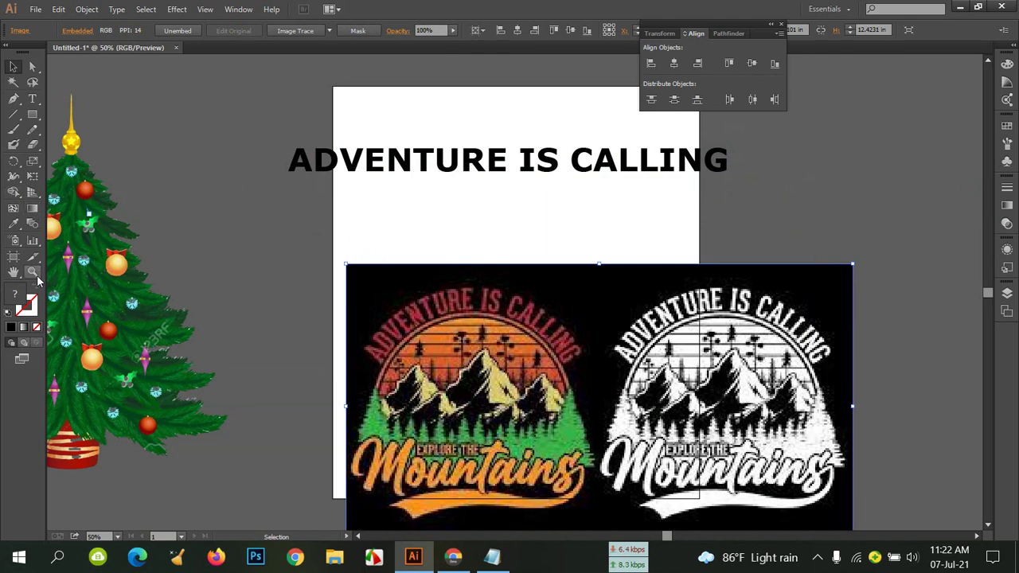
Switch to Chrome and select the word "mountain" in the "mountain vector png" image search query.
left_click(453, 557)
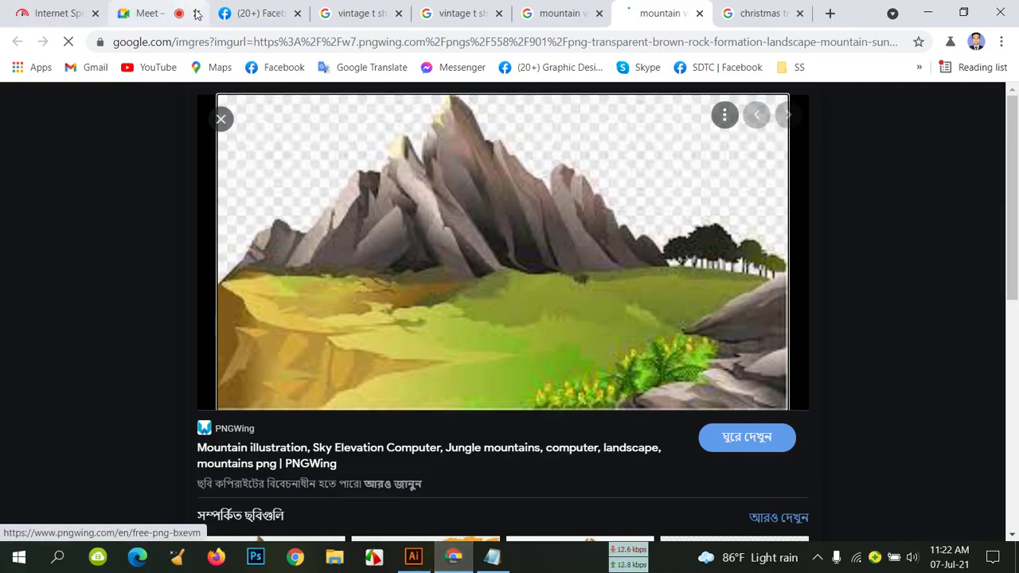
left_click(256, 23)
left_click(347, 25)
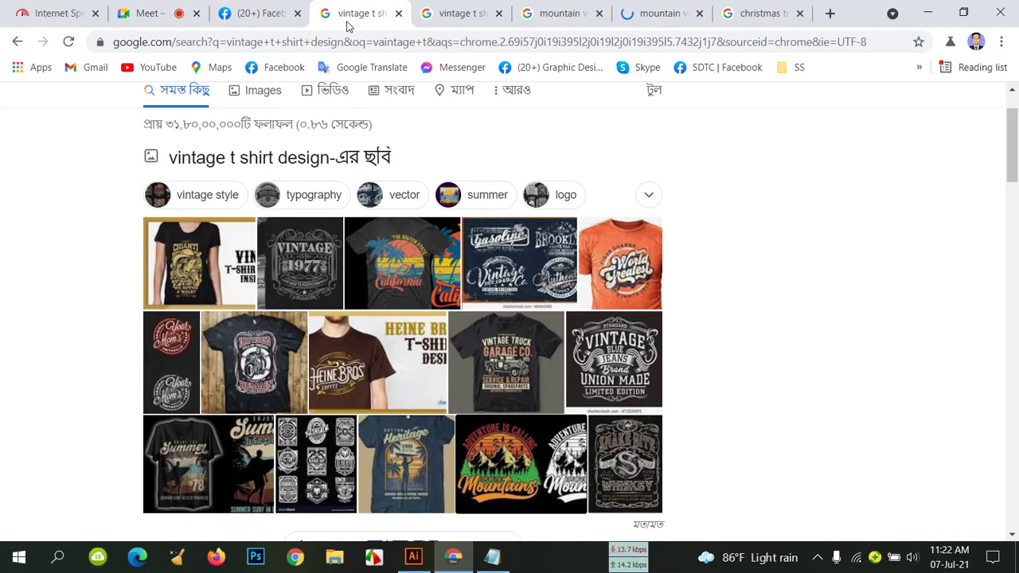
left_click(440, 27)
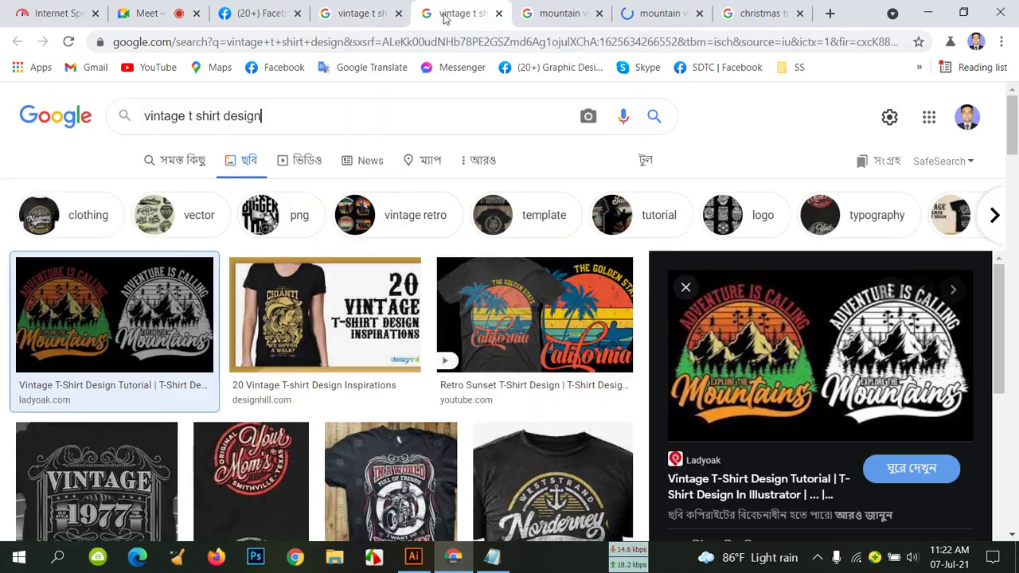
left_click(545, 19)
left_click(188, 105)
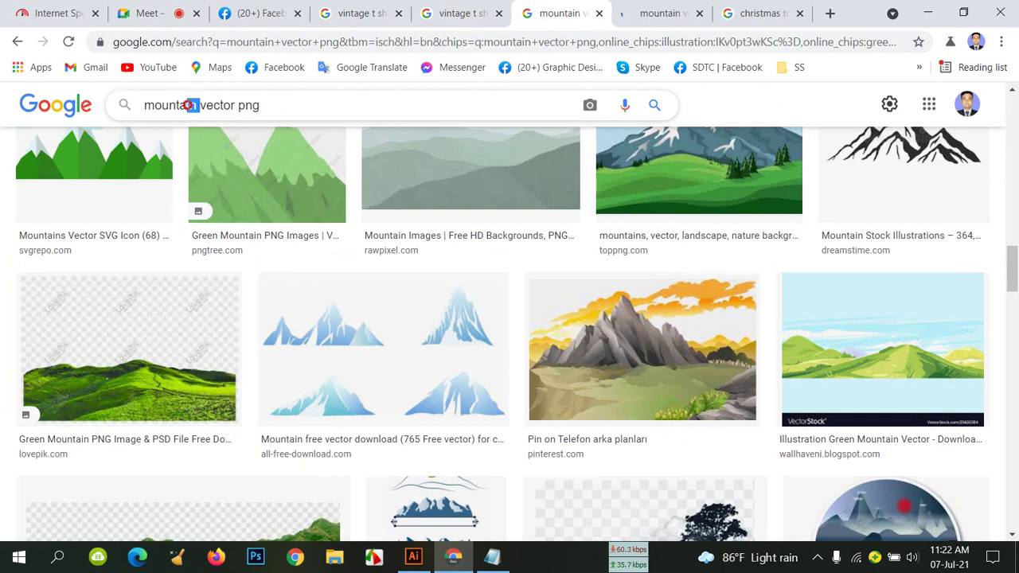
left_click_drag(189, 105, 140, 105)
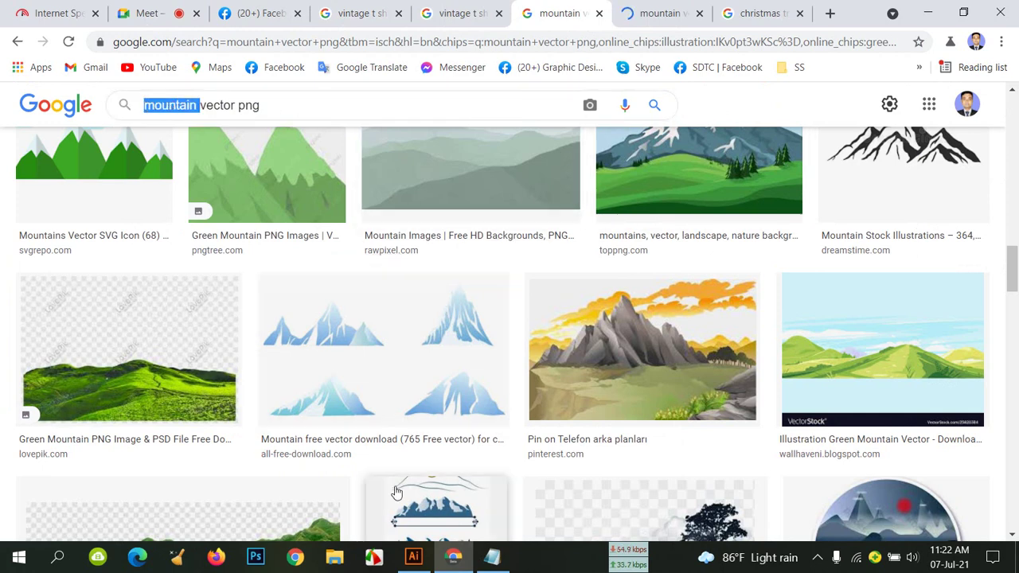
Copy the selected word "mountain" from the Chrome search query and return to Illustrator.
left_click(413, 556)
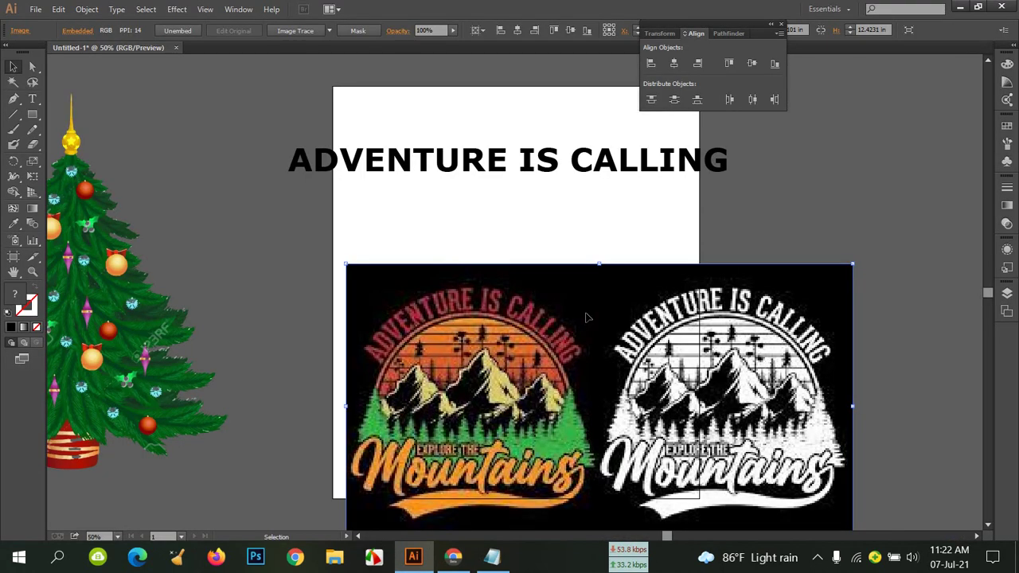
left_click(372, 232)
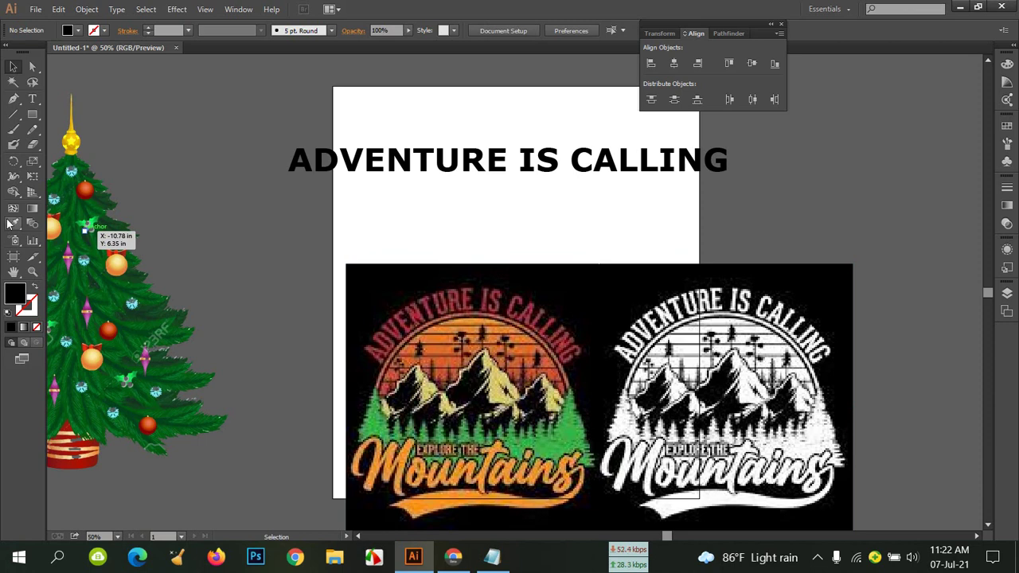
left_click(453, 557)
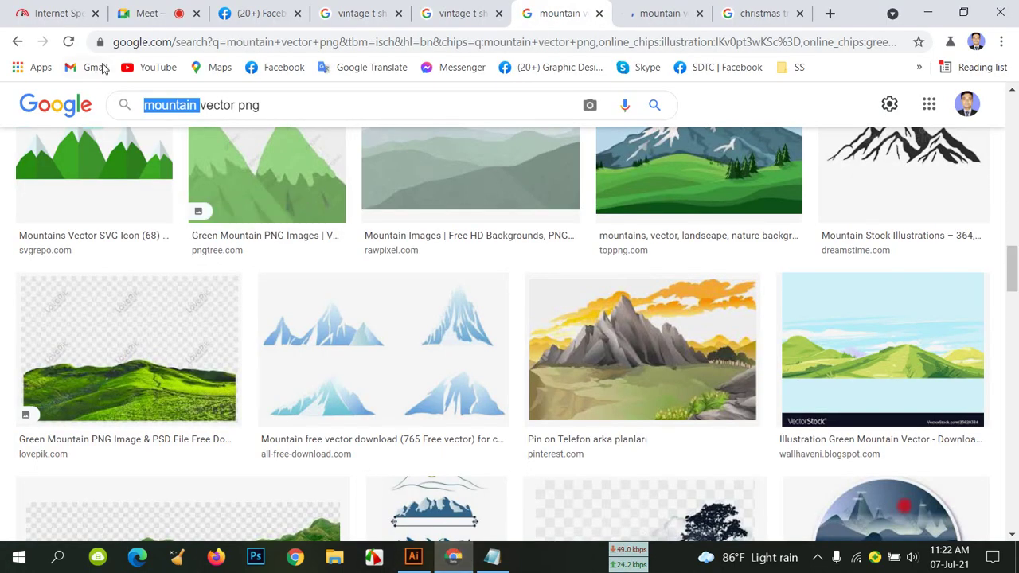
right_click(169, 112)
left_click(211, 174)
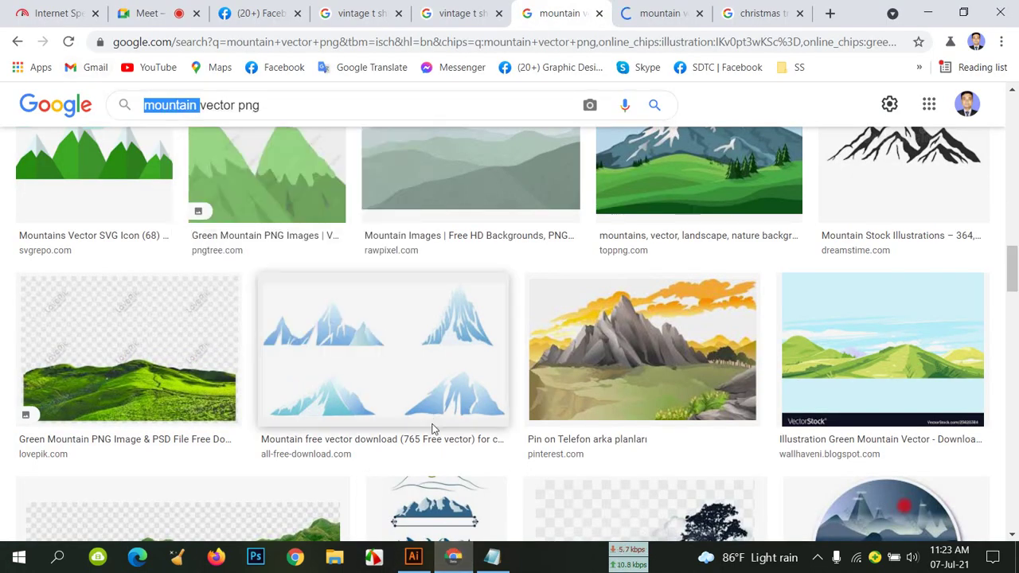
left_click(414, 557)
Add a 200 pt text below "ADVENTURE IS CALLING" from the copied word and edit it to read "Mountains".
left_click(32, 99)
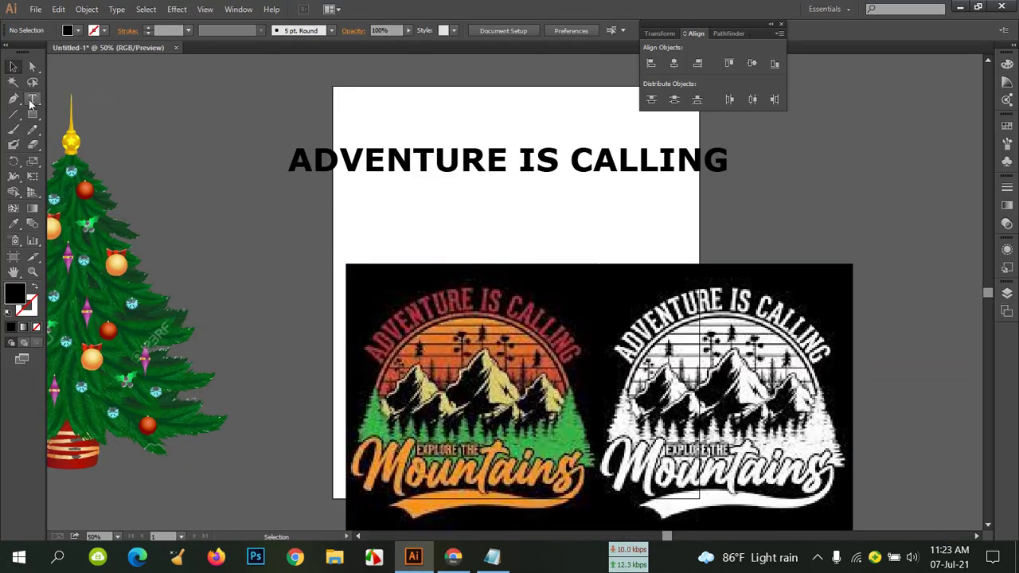
left_click(418, 217)
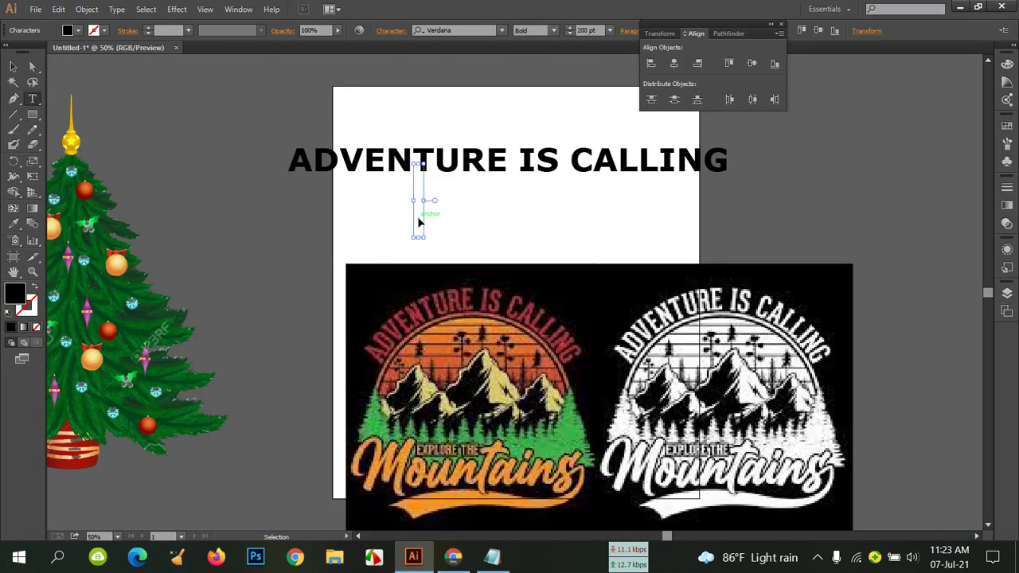
key("ctrl+v")
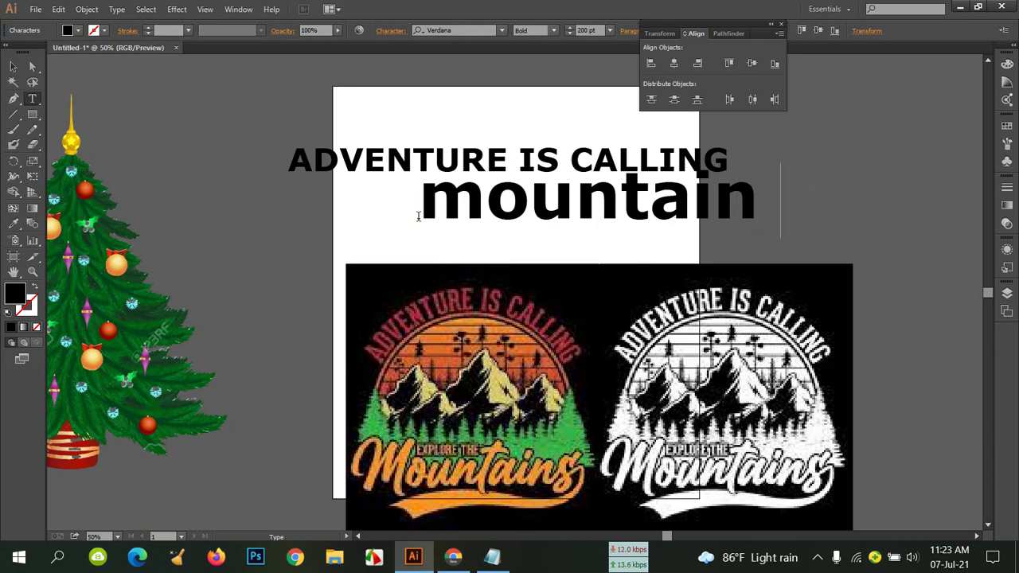
type("S")
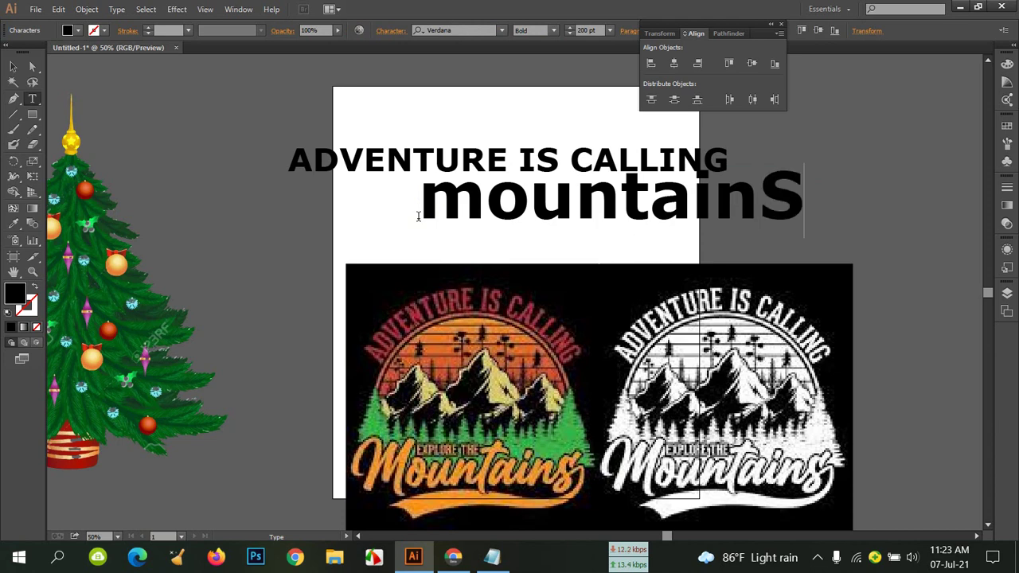
key("BackSpace")
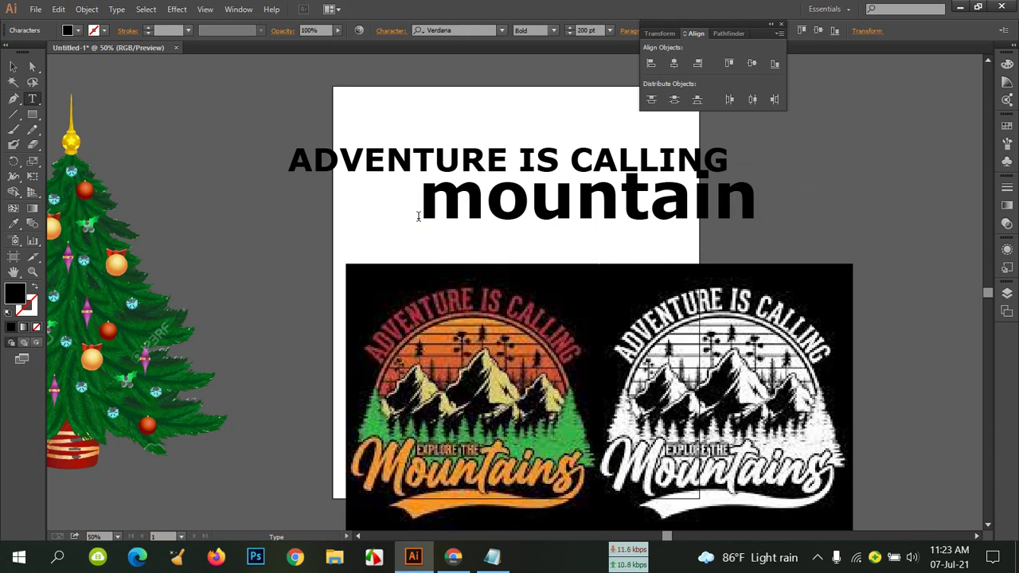
type("s")
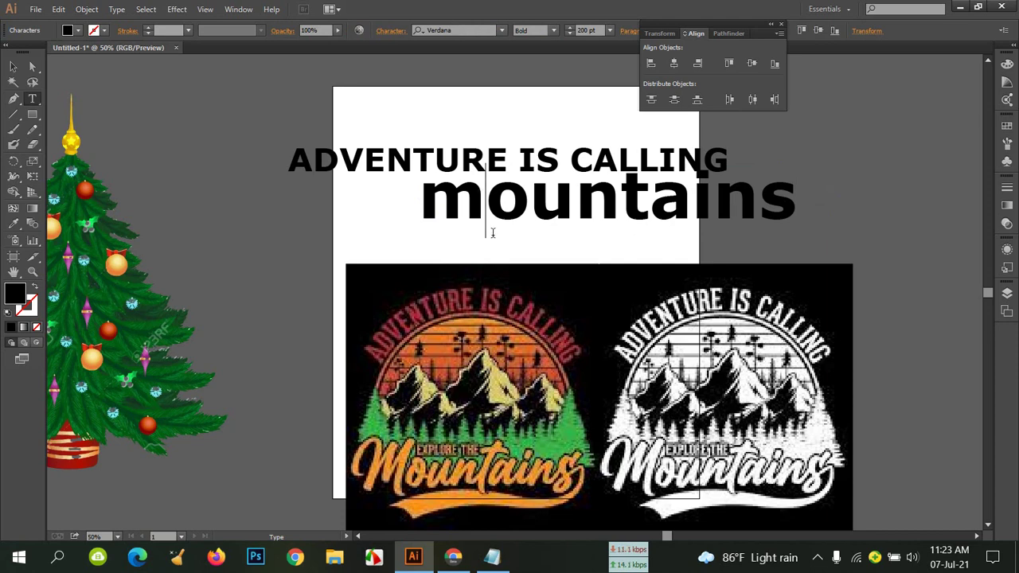
key("Home")
key("Delete")
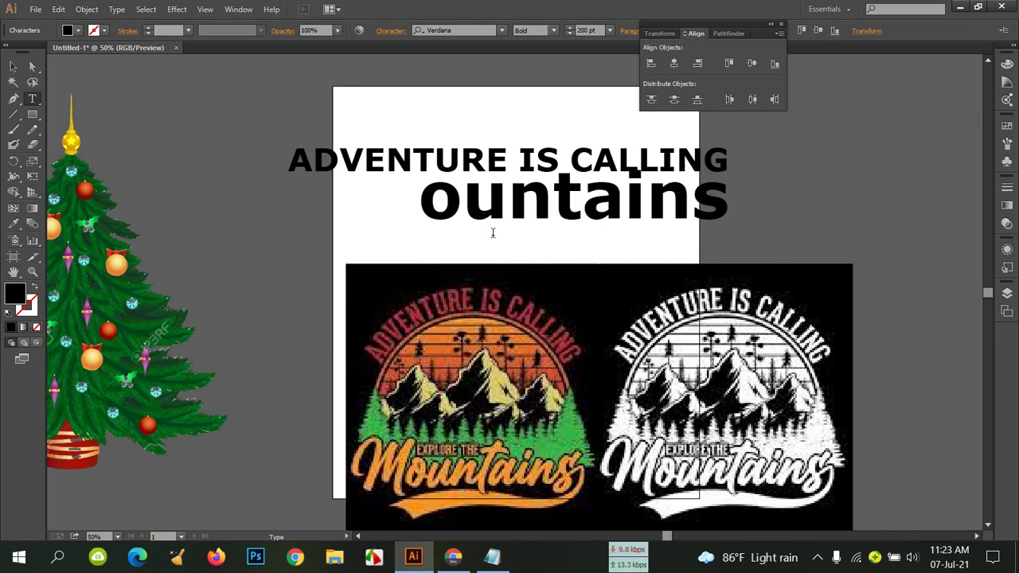
type("M")
Set the font of the "Mountains" text to Showcard Gothic.
left_click_drag(786, 226, 442, 207)
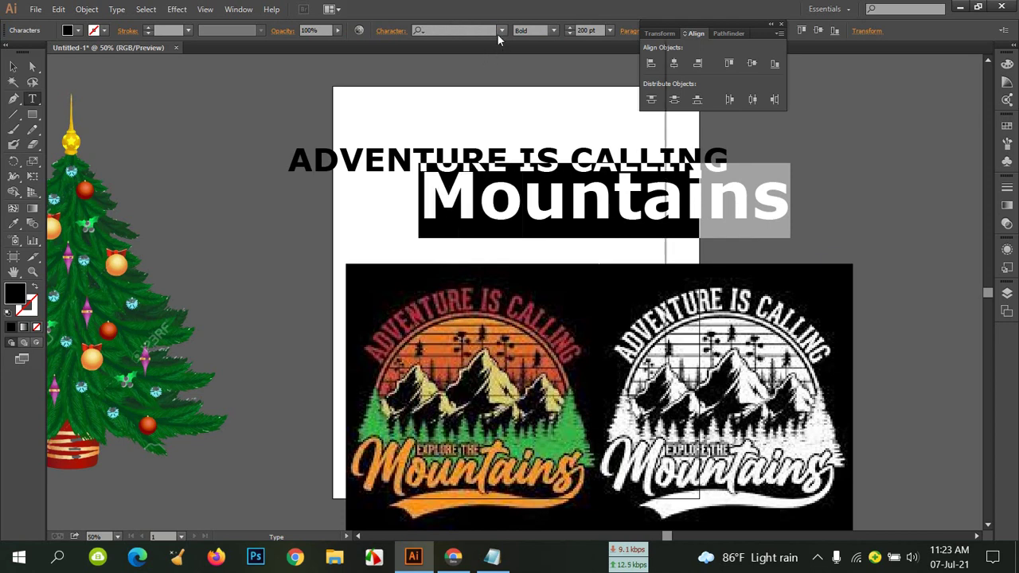
left_click(496, 33)
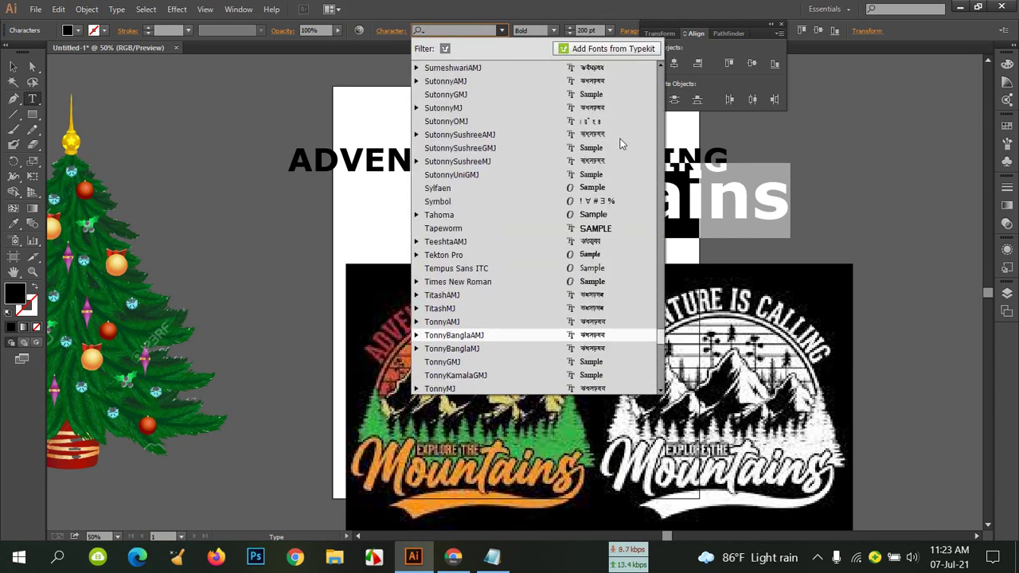
scroll(643, 183, "up", 3)
scroll(659, 219, "up", 1)
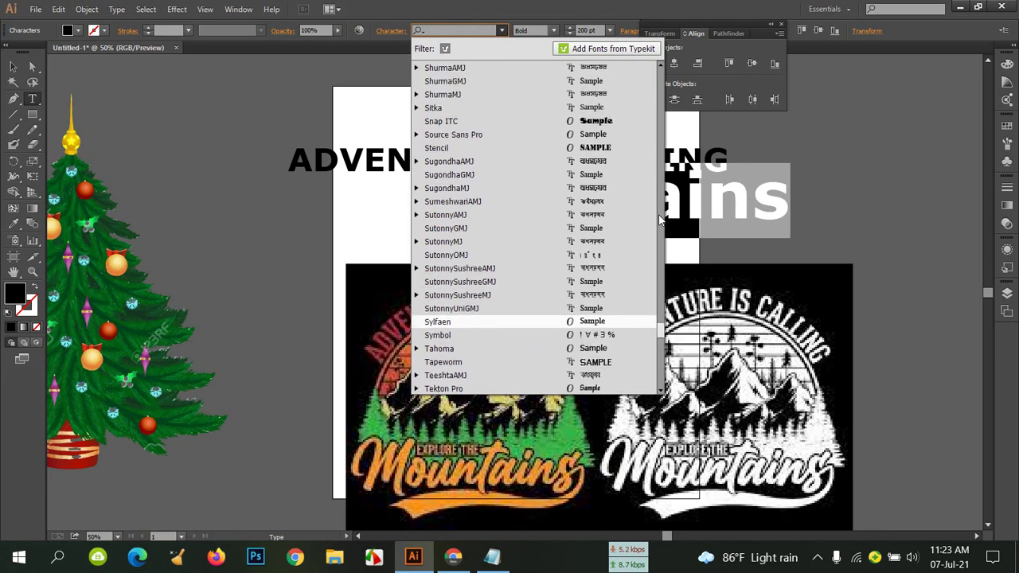
scroll(659, 220, "up", 2)
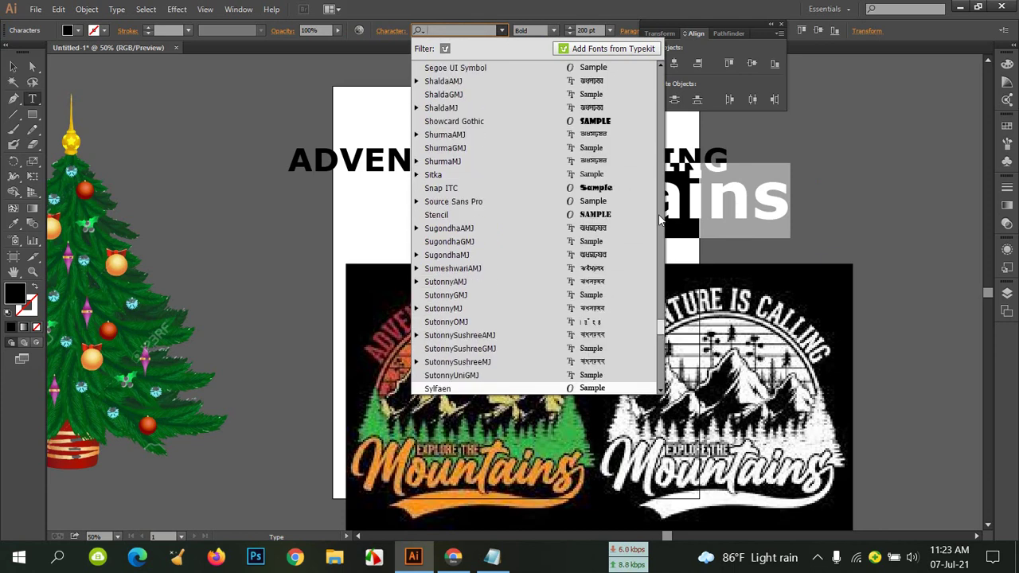
left_click(613, 121)
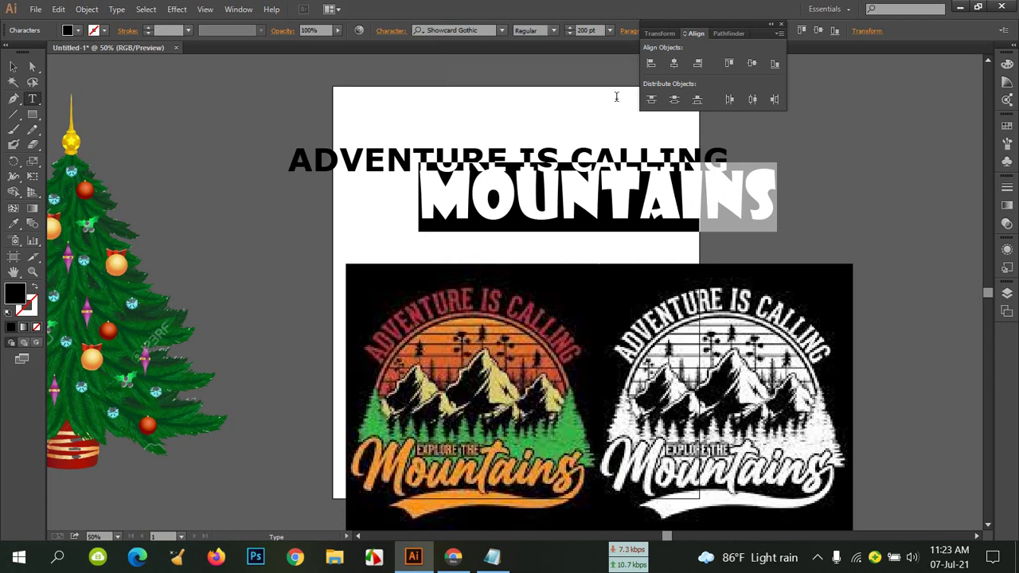
Change the font of the "Mountains" text to Pristina and check its available font styles.
left_click(501, 30)
mouse_move(660, 329)
left_mouse_down()
mouse_move(672, 362)
mouse_move(670, 325)
left_mouse_up()
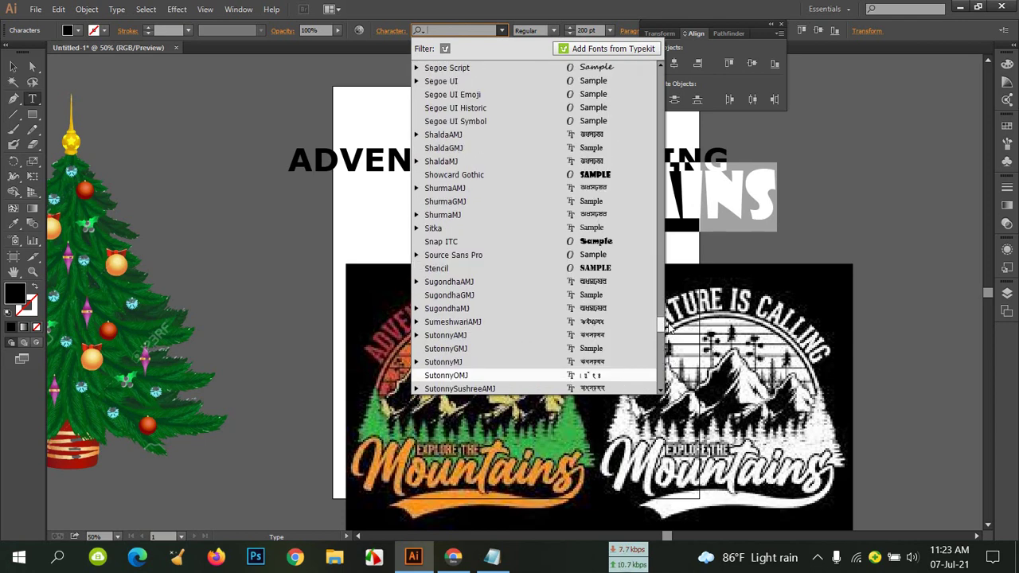
scroll(620, 151, "up", 3)
scroll(620, 152, "up", 1)
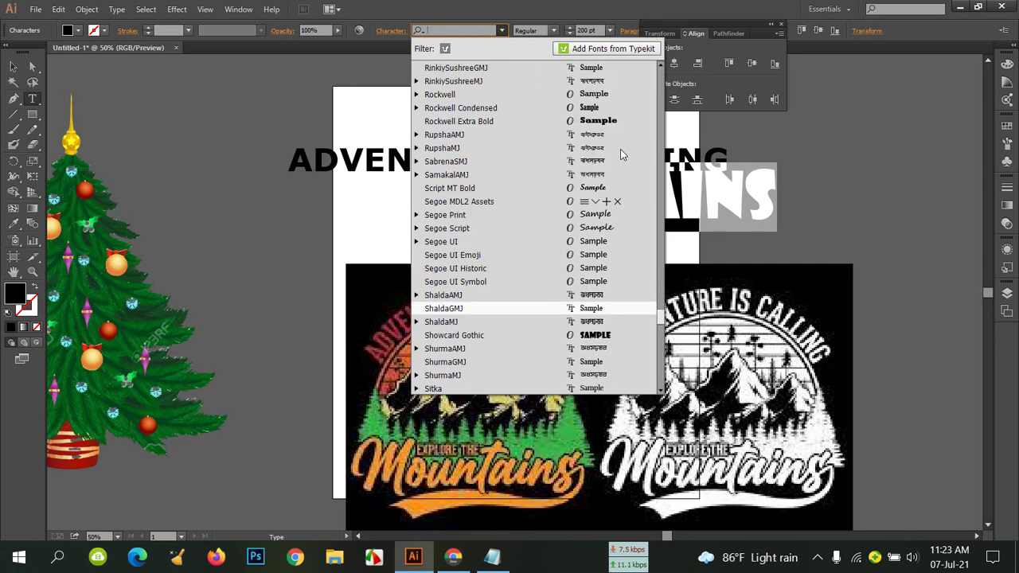
scroll(620, 148, "up", 6)
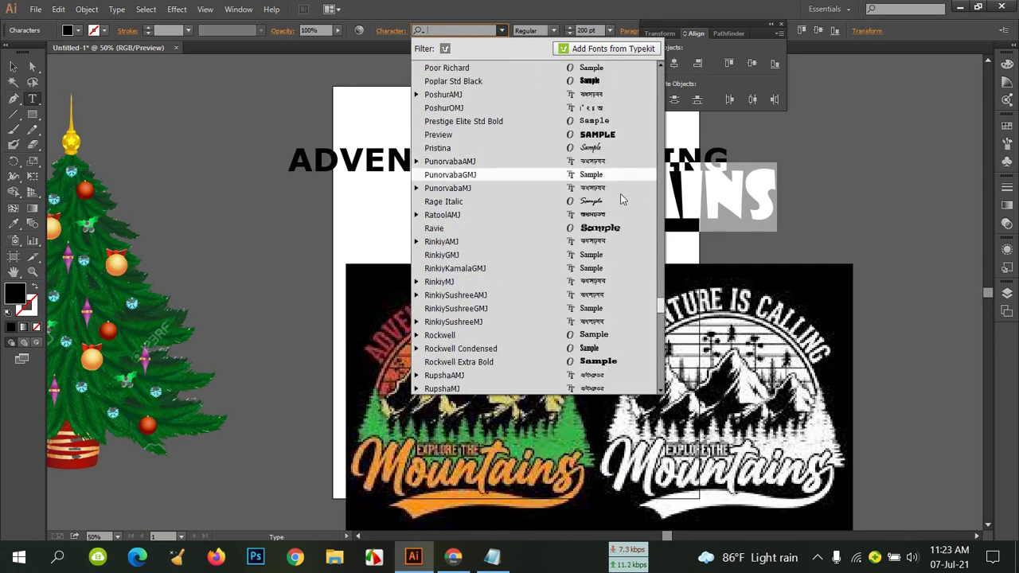
left_click(628, 152)
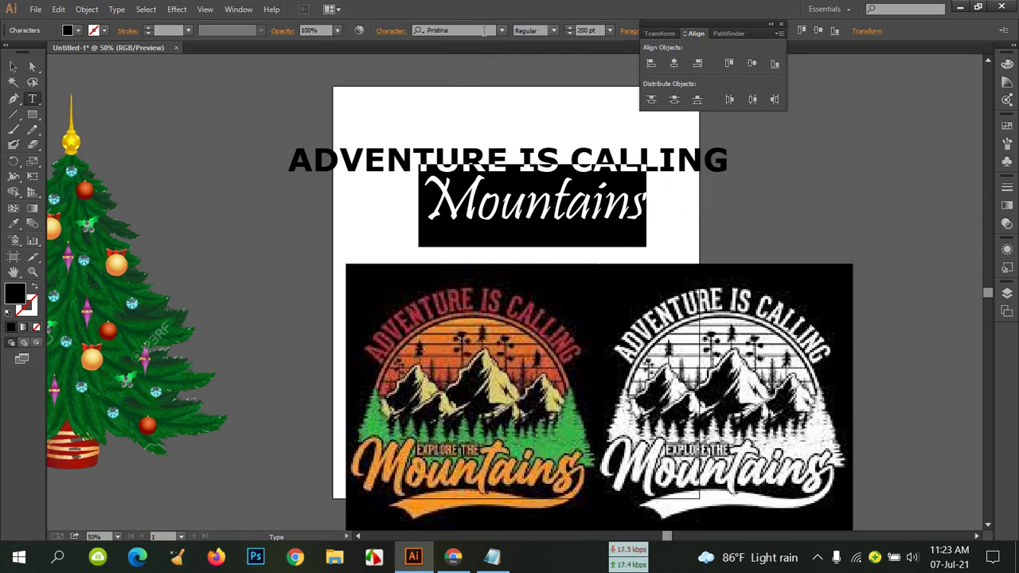
left_click(550, 33)
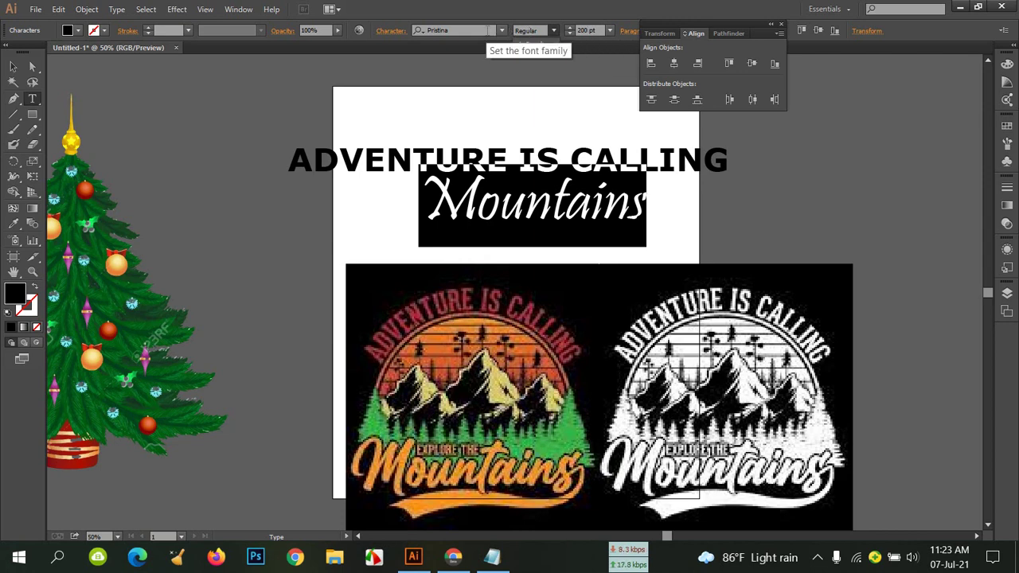
Step through the neighbouring fonts on the "Mountains" text until Parchment is applied.
left_click(488, 32)
key("Down")
key("Down")
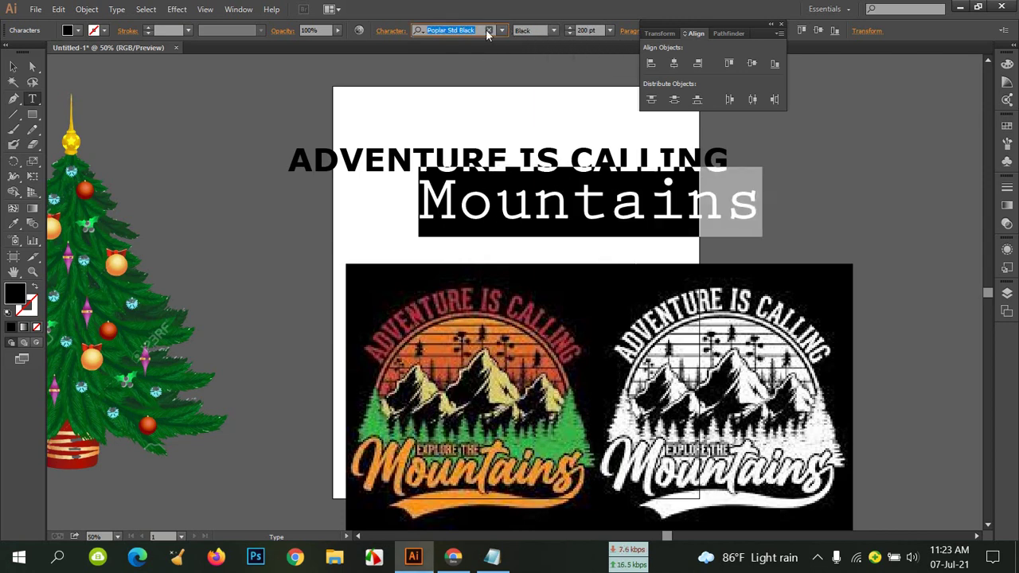
key("Down")
key("Down")
key("Down")
key("Down")
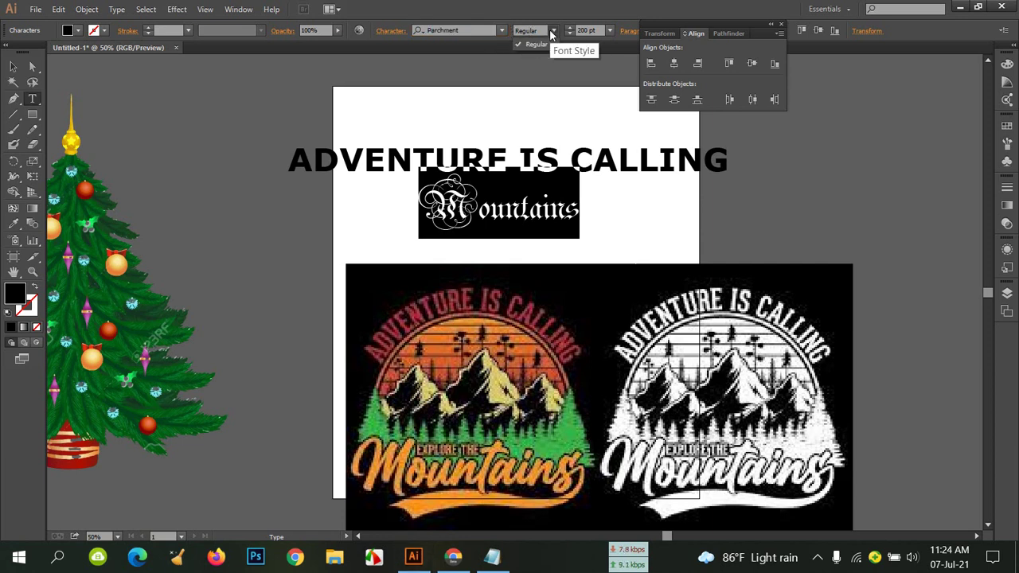
Try Pristina on the "Mountains" text again, then step through its neighbouring fonts back to Palace Script MT.
left_click(501, 30)
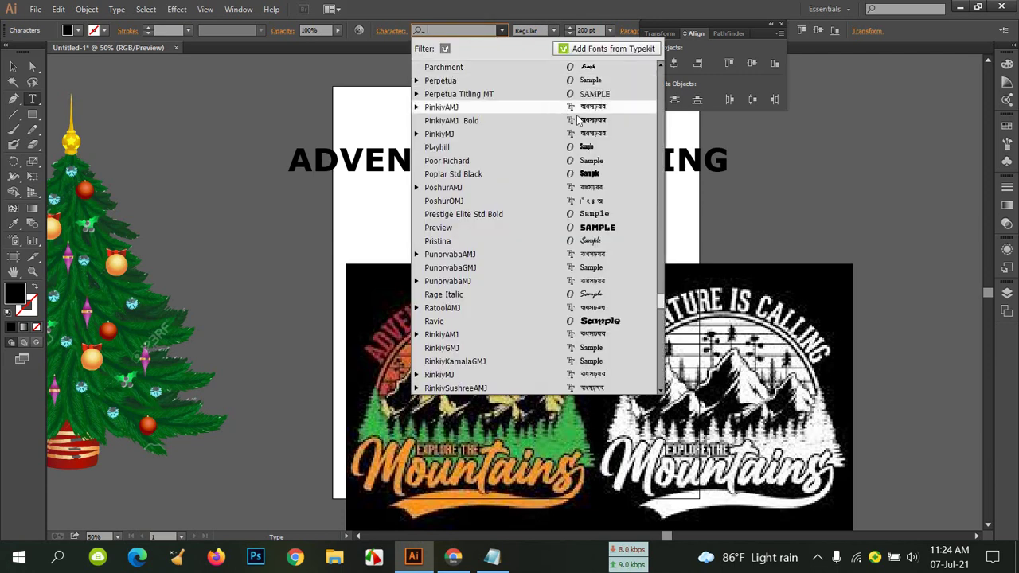
left_click(621, 241)
left_click(476, 30)
key("Up")
key("Up")
key("Up")
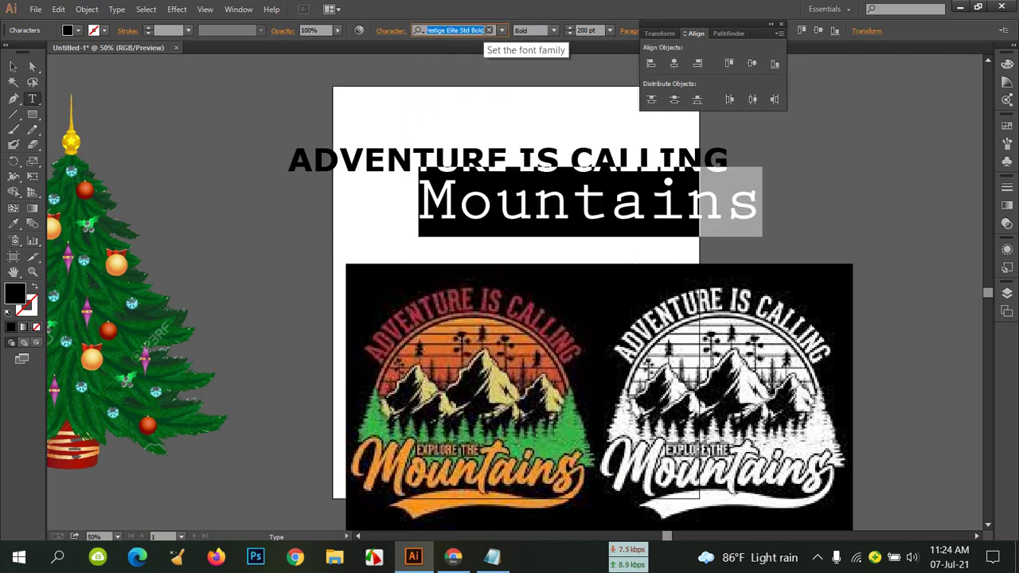
key("Down")
key("Down")
key("Down")
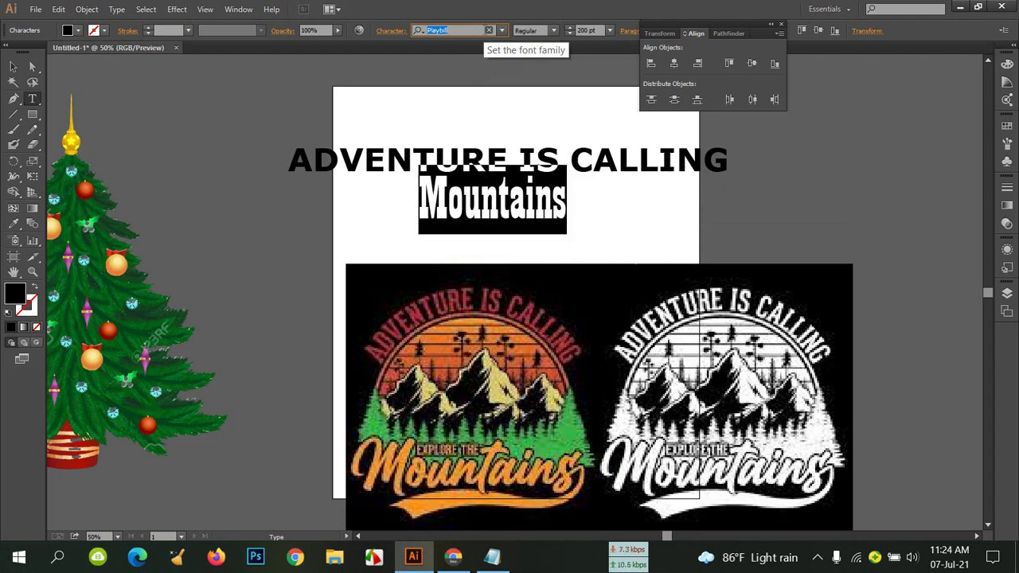
key("Up")
key("Up")
key("Up")
key("Up")
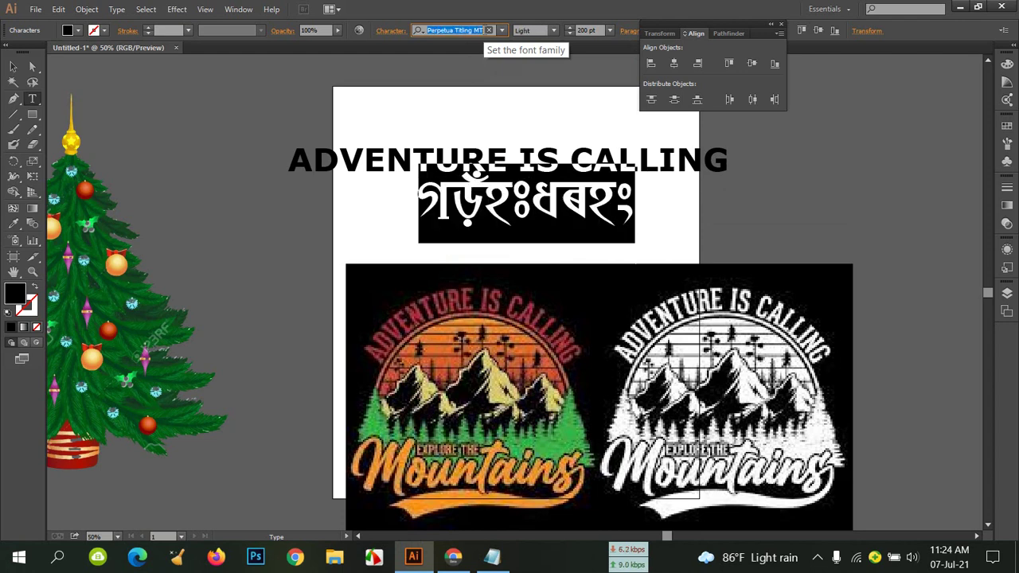
key("Up")
key("Up")
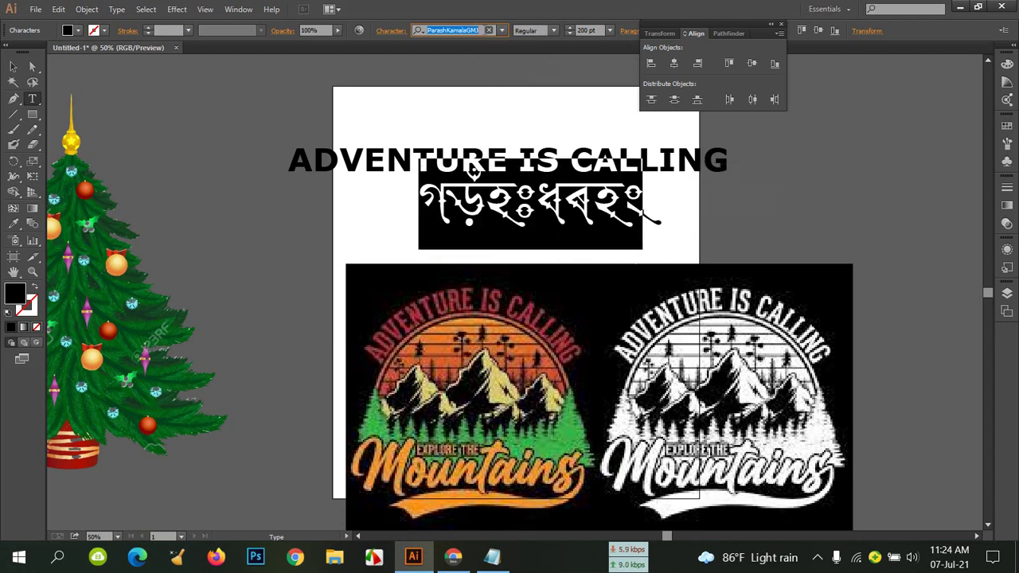
key("Down")
key("Up")
key("Up")
key("Up")
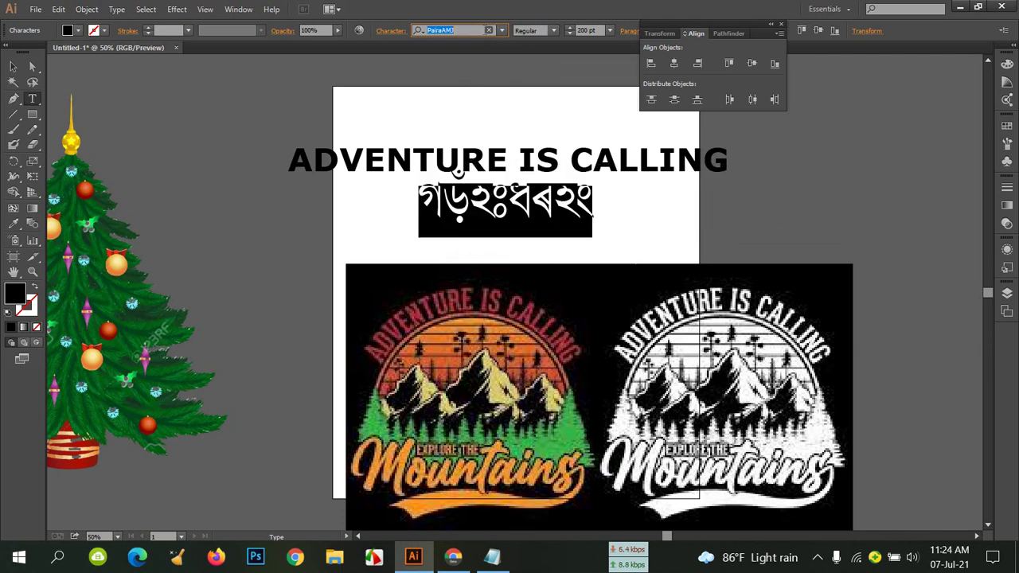
key("Down")
key("Down")
key("Down")
key("Down")
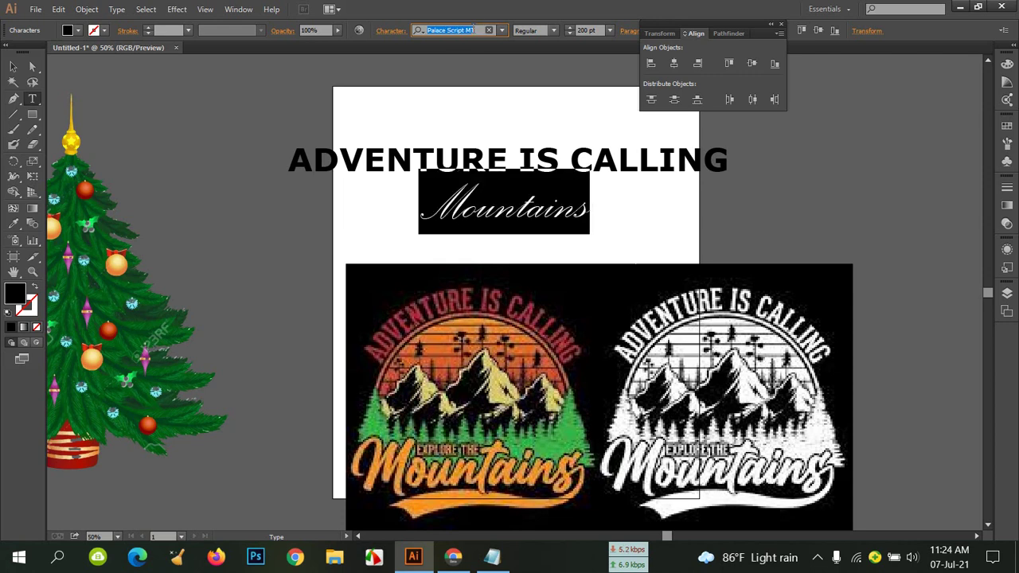
Step onward through the fonts on the "Mountains" text until Rage Italic is applied, and check its font styles.
key("Down")
key("Down")
key("Down")
key("Down")
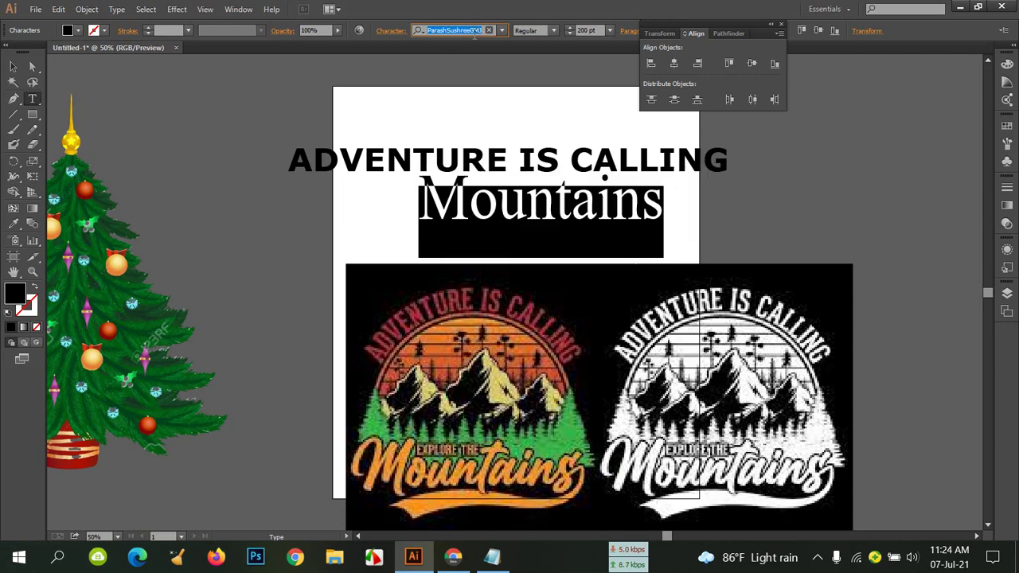
key("Down")
key("Down")
key("Down")
key("Down")
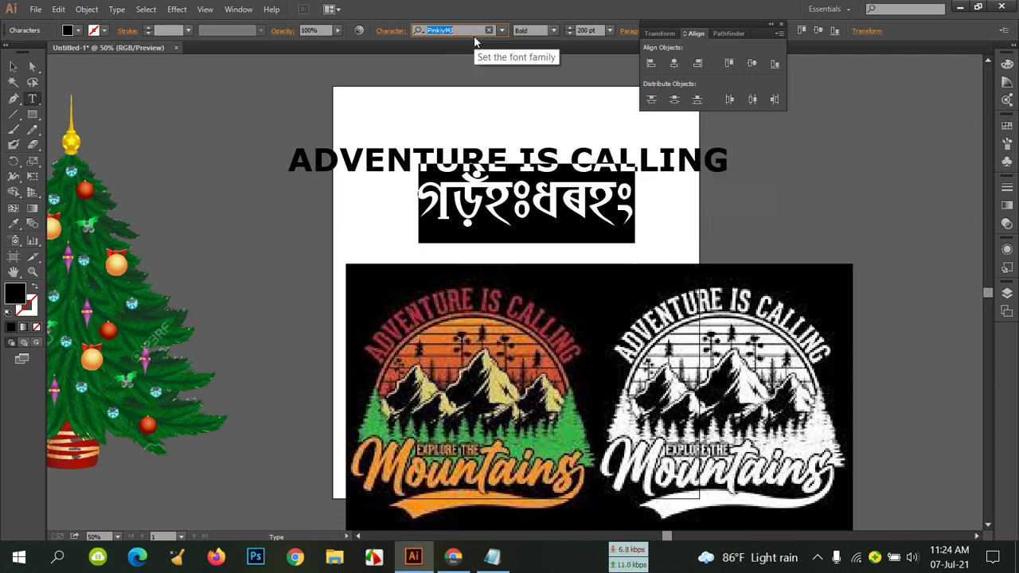
key("Down")
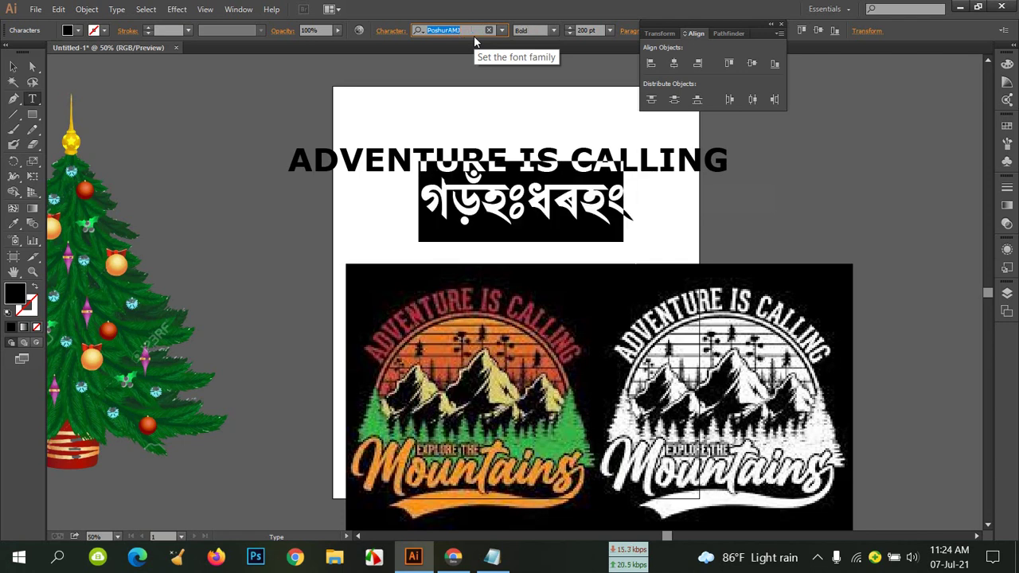
key("Down")
key("Down")
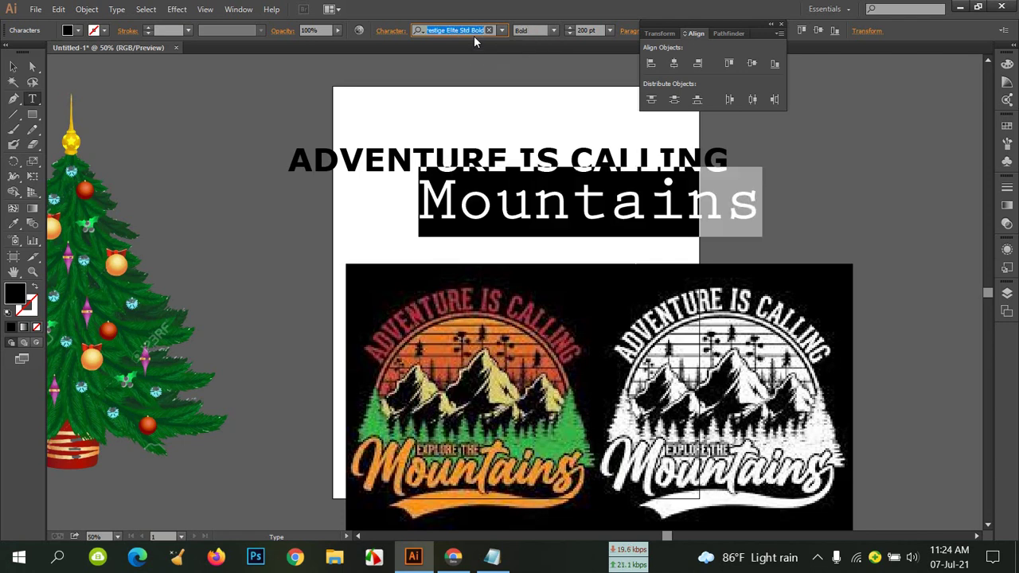
key("Down")
key("Down")
key("Down")
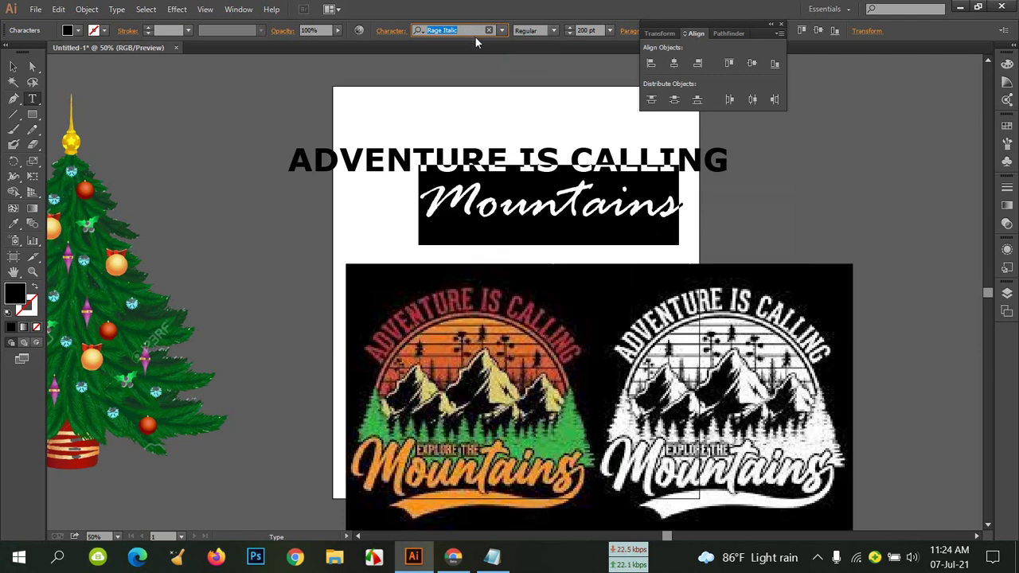
key("Return")
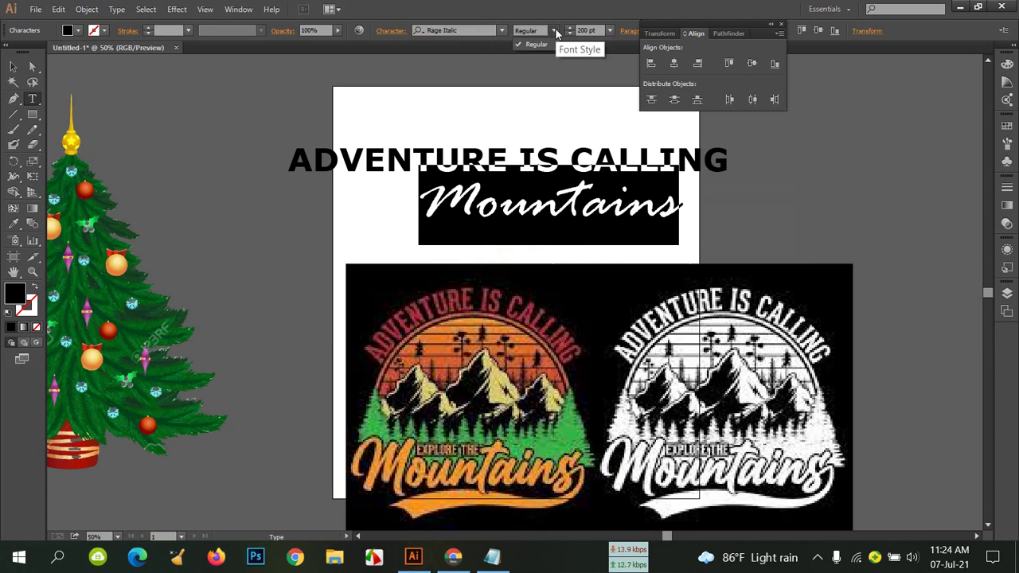
Step through the following fonts on the "Mountains" text until Script MT Bold is applied, and check its font styles.
left_click(478, 31)
key("Down")
key("Down")
key("Down")
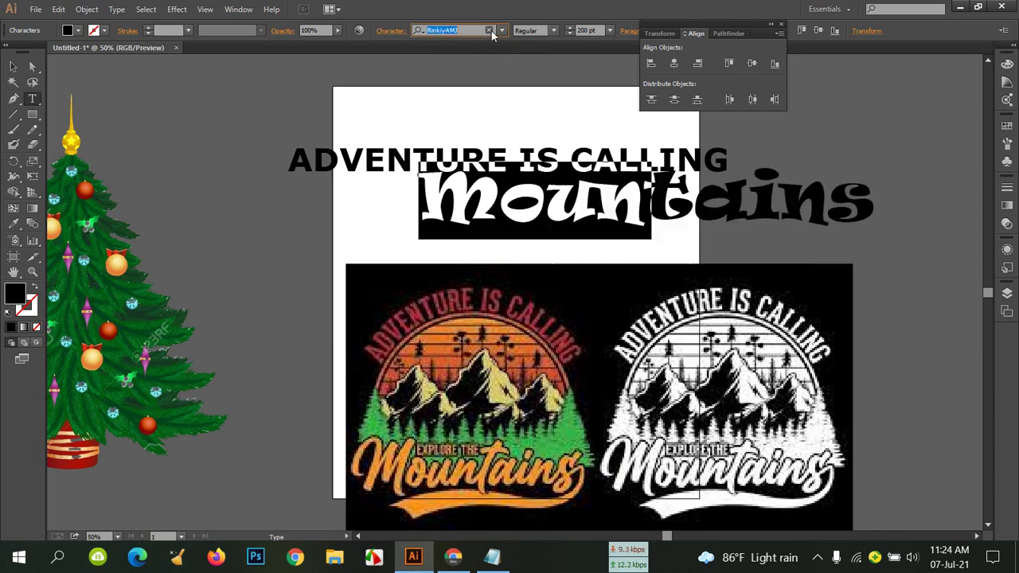
key("Down")
key("Down")
key("Down")
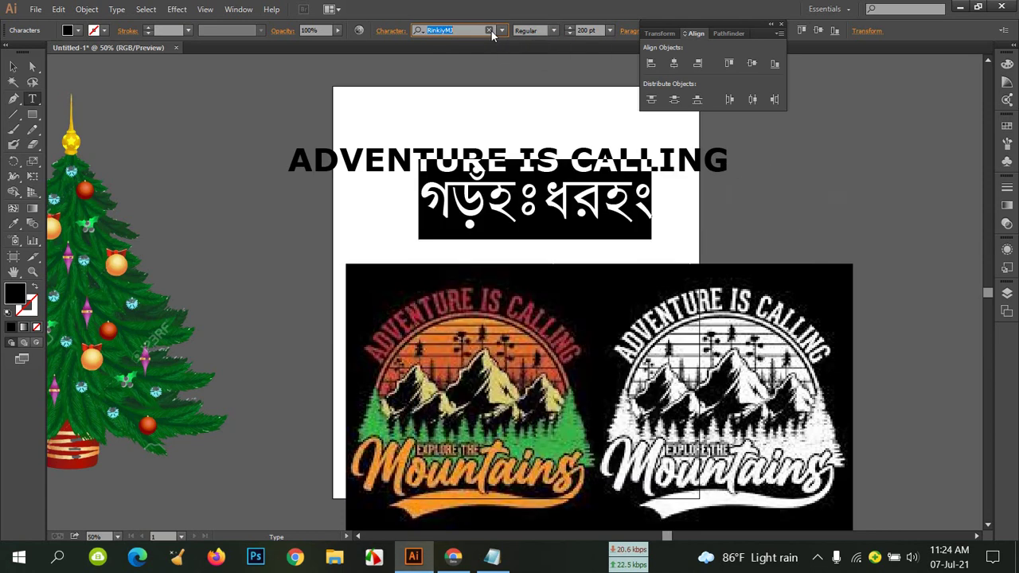
key("Down")
key("Down")
key("Down")
key("Down")
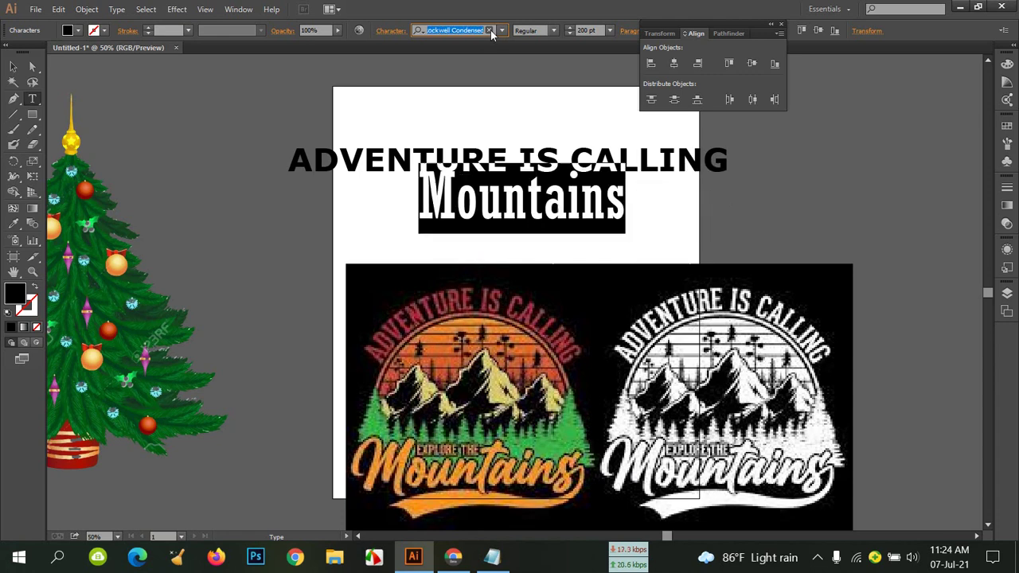
key("Down")
key("Down")
key("Down")
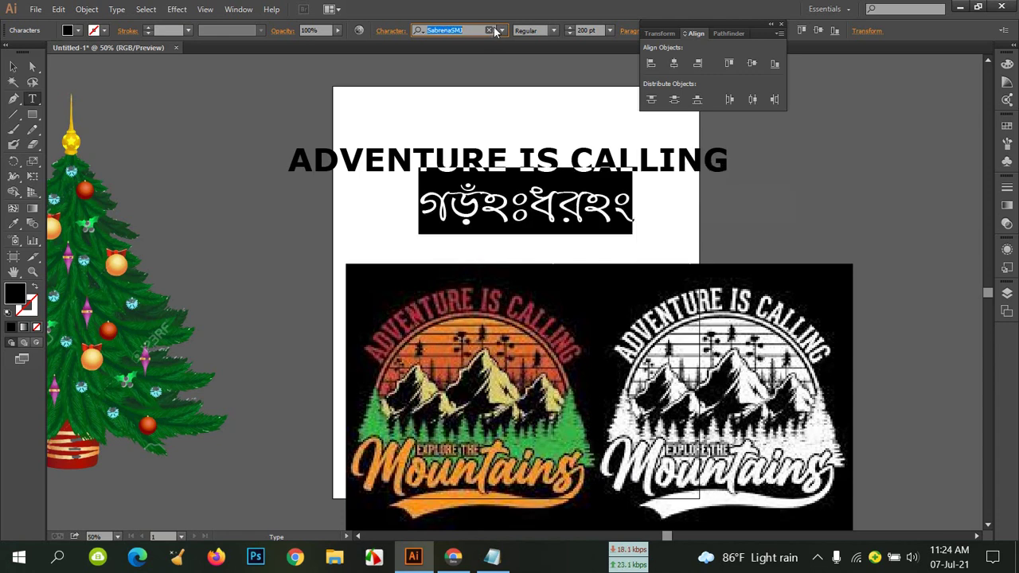
key("Down")
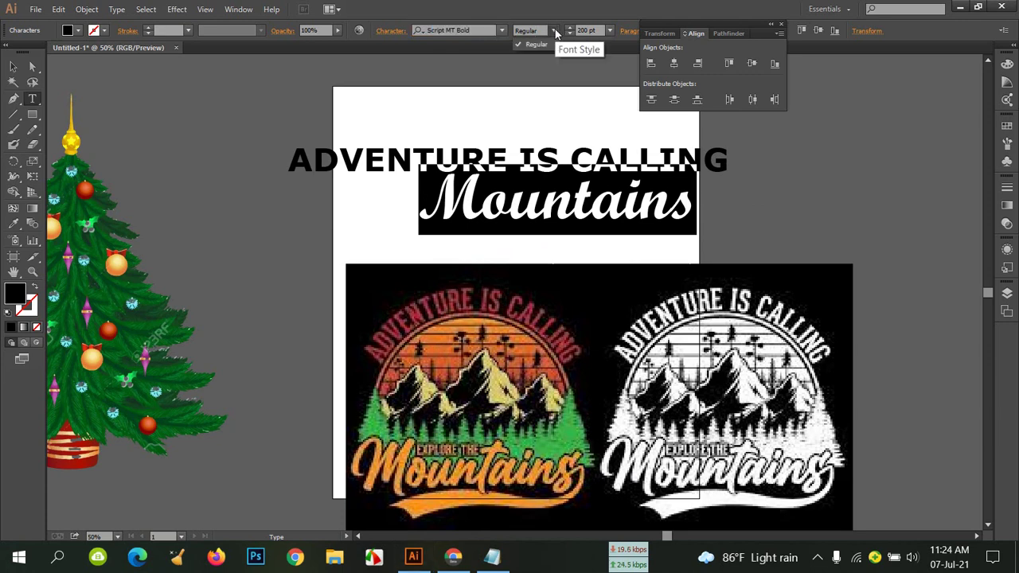
left_click(554, 30)
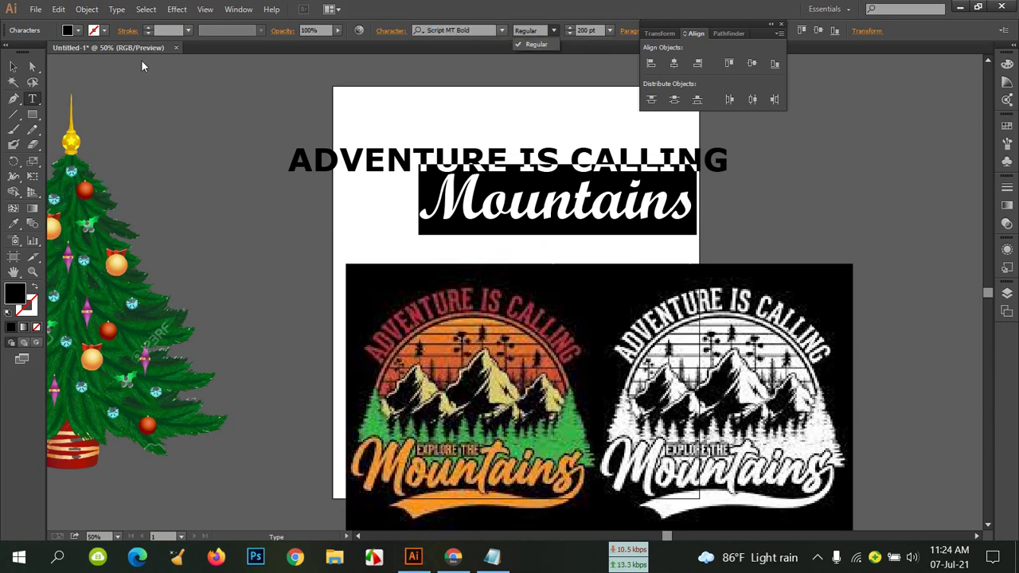
Move the "ADVENTURE IS CALLING" text up across the artboard's upper left edge and the "Mountains" text off the artboard's right side.
left_click(12, 67)
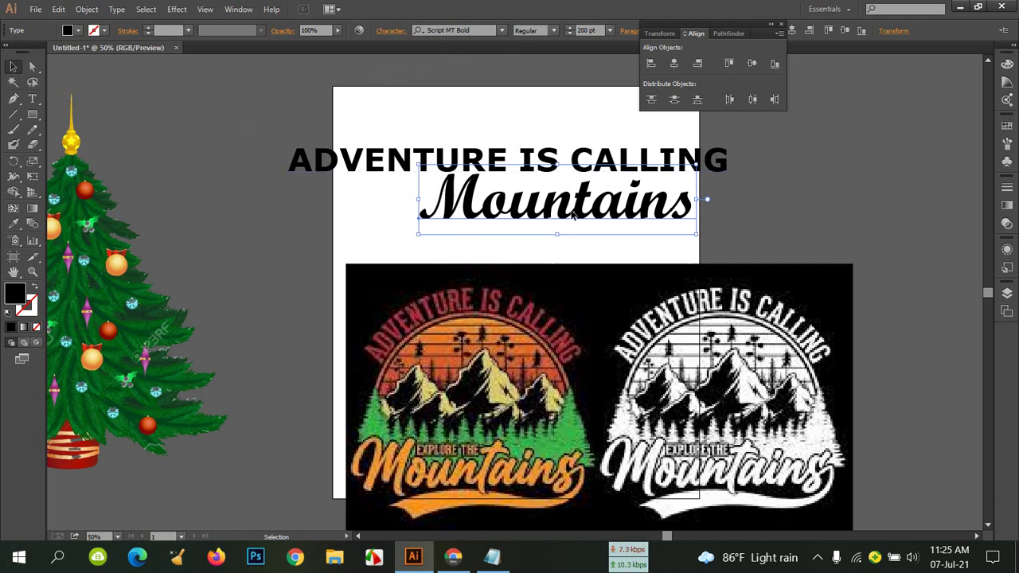
left_click_drag(572, 210, 422, 230)
left_click(586, 230)
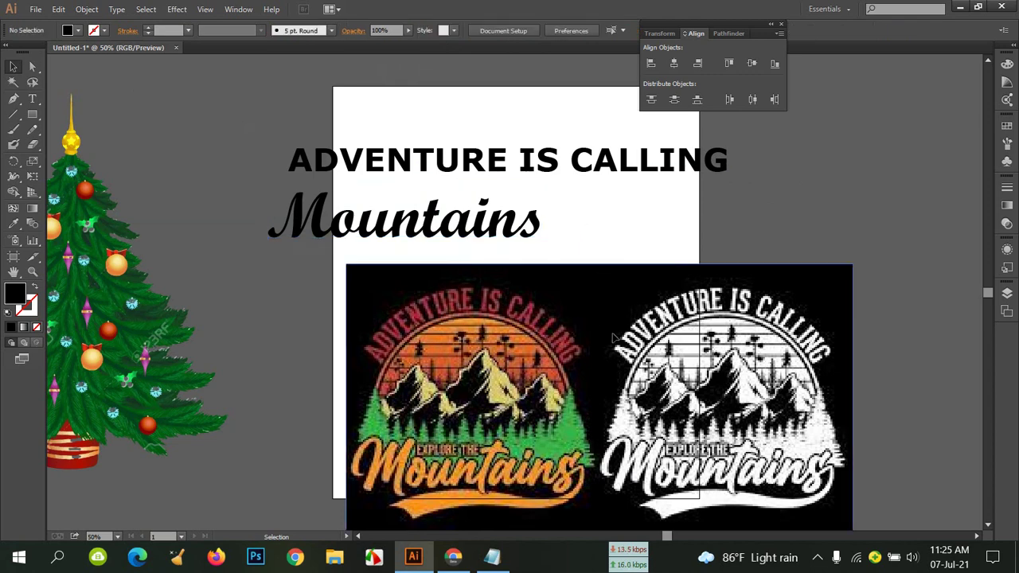
left_click(810, 320)
left_click_drag(593, 182, 464, 132)
left_click_drag(421, 215, 854, 152)
left_click(768, 222)
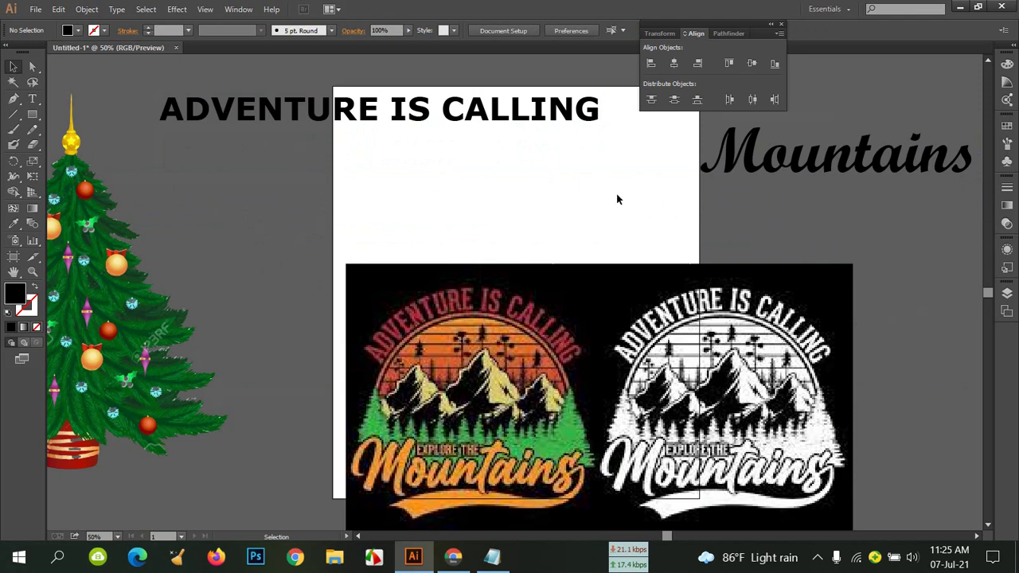
Switch to Chrome and view the PNGWing mountain illustration and the related "Hill Png" image.
left_click(453, 556)
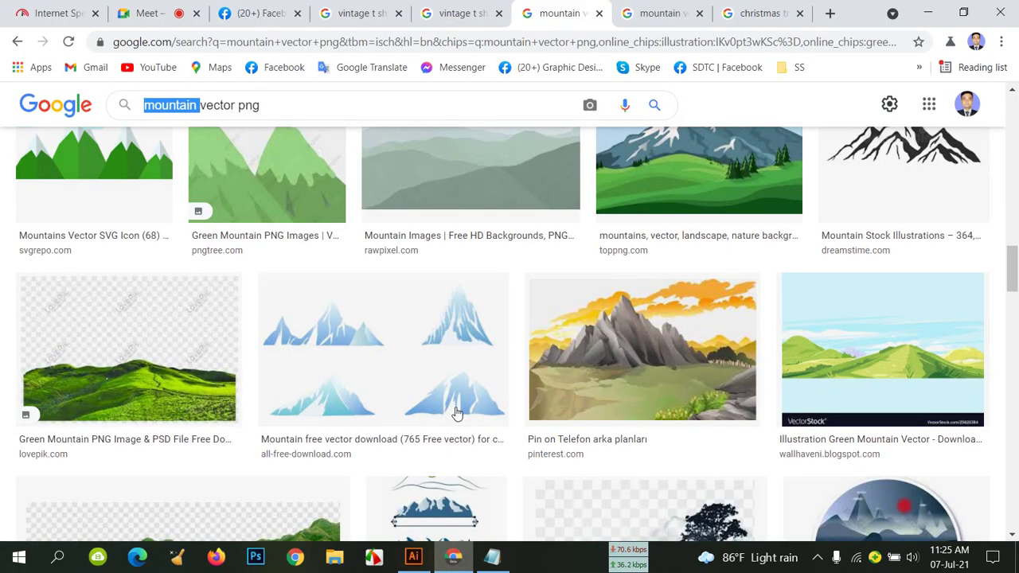
left_click(661, 13)
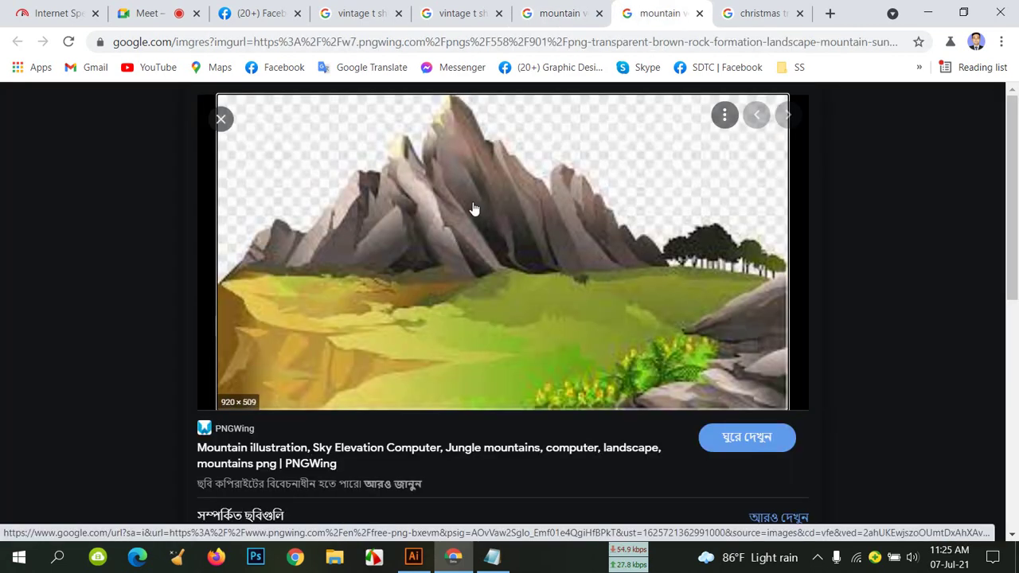
scroll(473, 208, "down", 5)
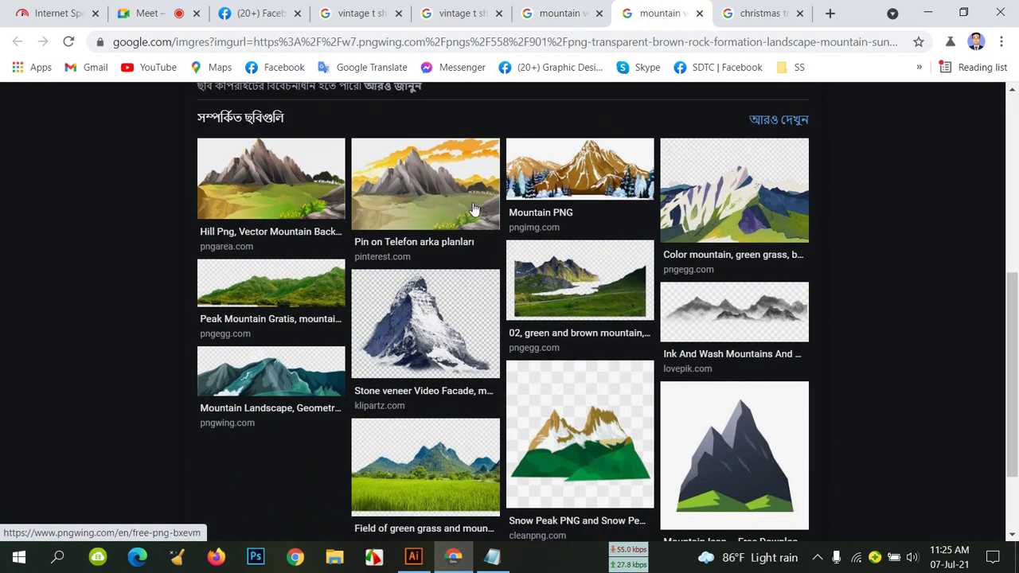
left_click(309, 204)
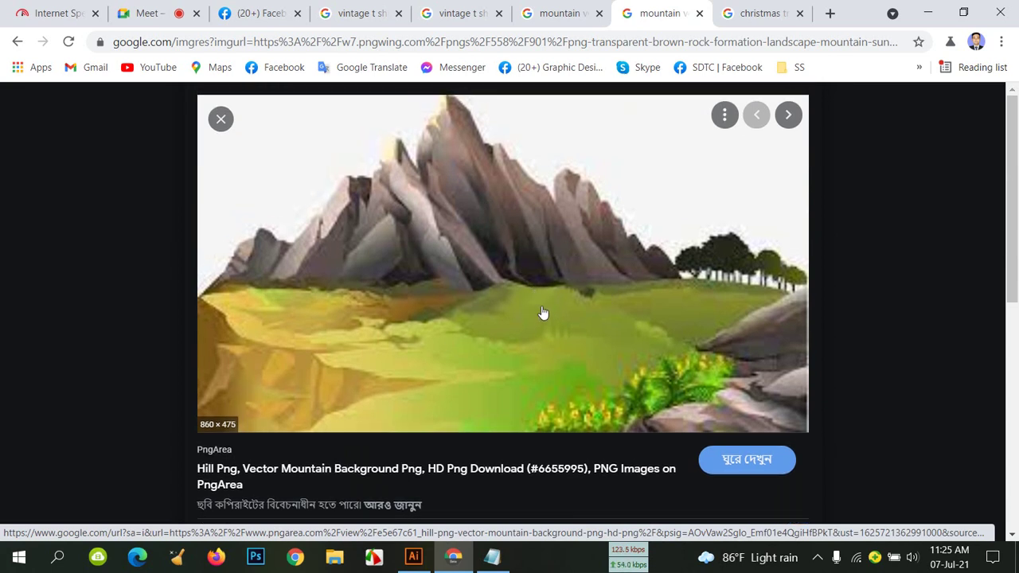
Browse the "mountain vector png" image results and open the Freepik green mountain landscape in a new tab.
left_click(549, 13)
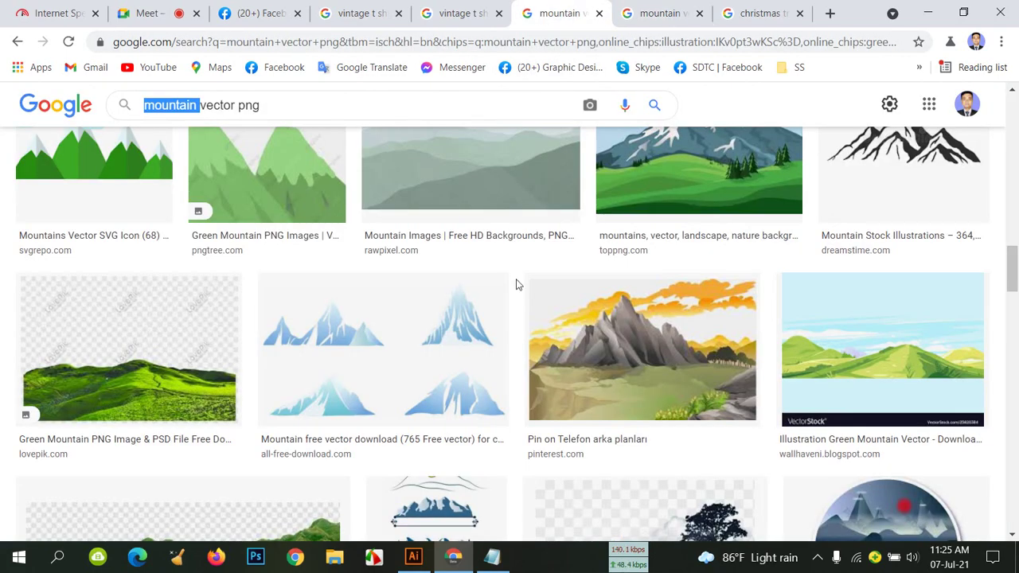
scroll(516, 284, "up", 5)
scroll(546, 321, "down", 1)
scroll(547, 314, "up", 10)
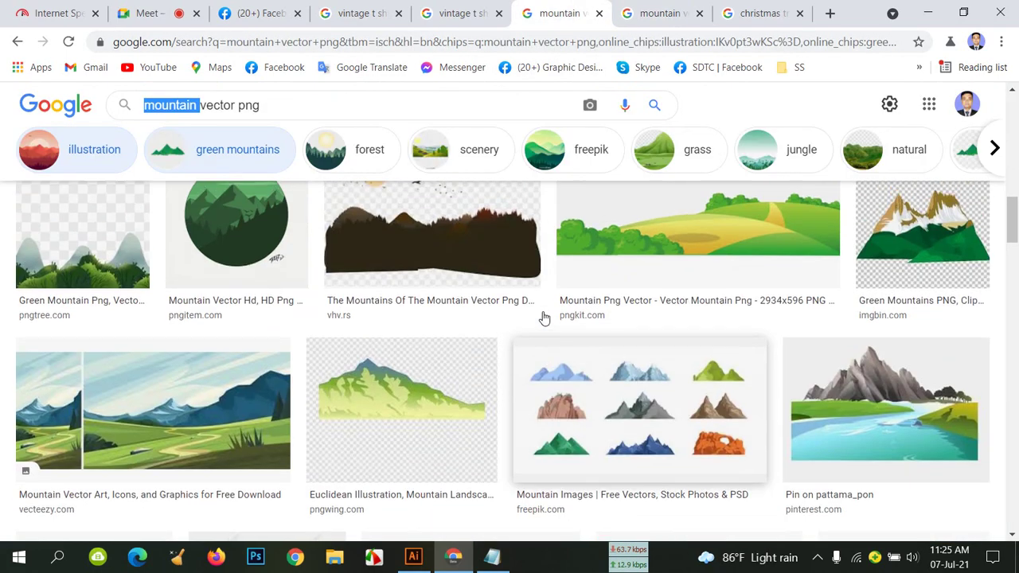
scroll(560, 313, "up", 1)
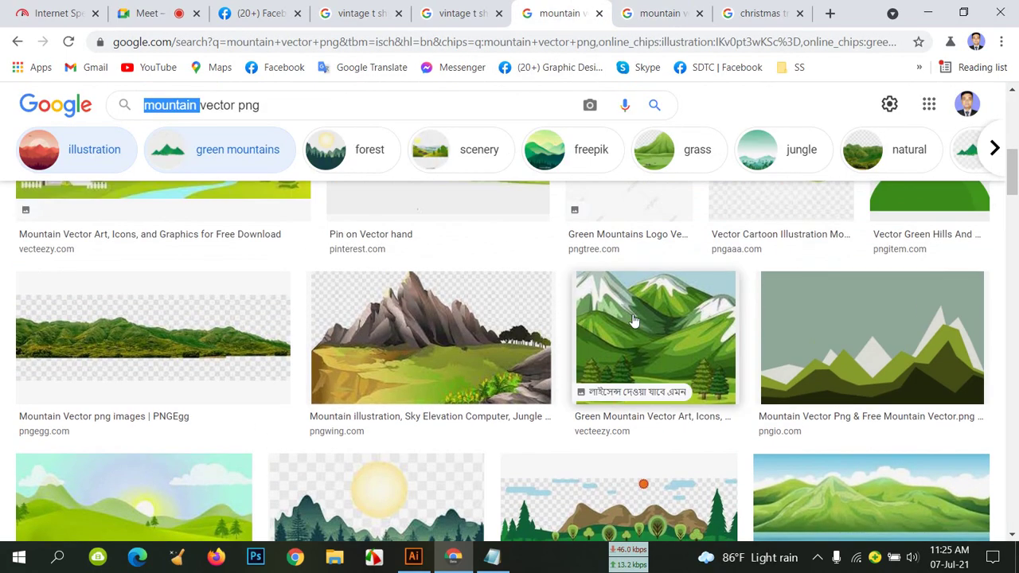
scroll(613, 319, "up", 5)
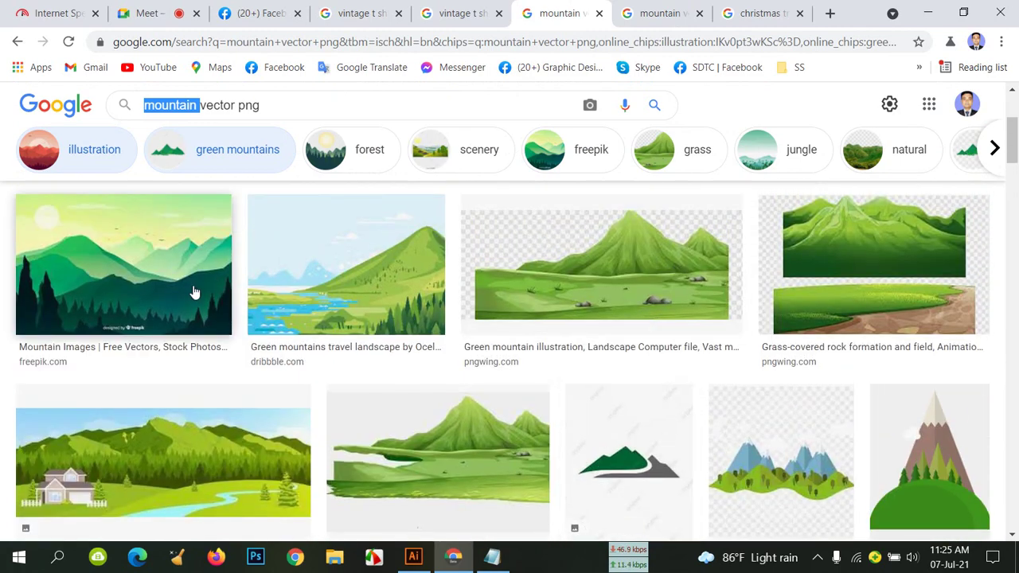
right_click(166, 275)
left_click(193, 283)
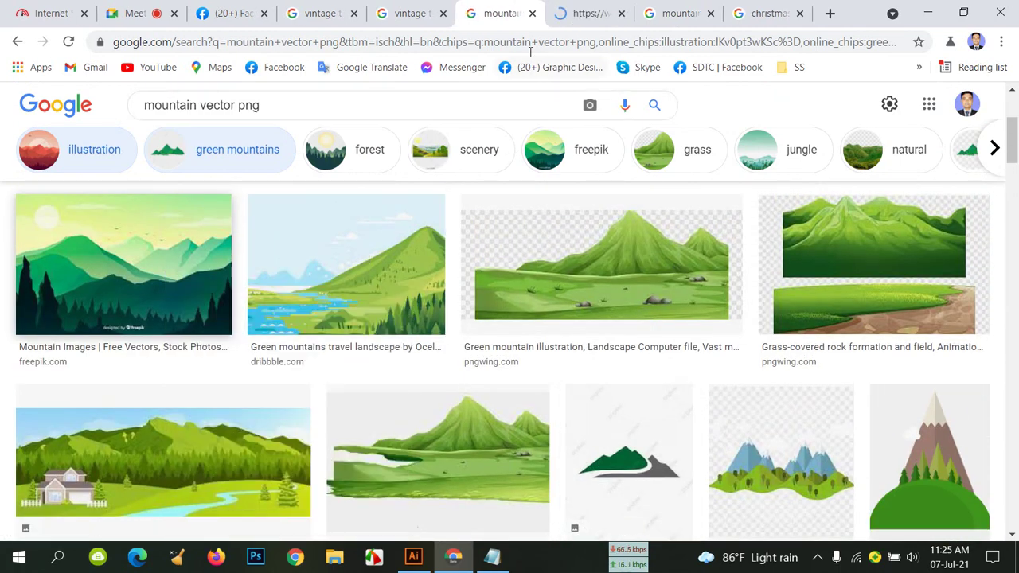
Copy the Freepik green mountain landscape image from its preview and look through the related images.
left_click(627, 8)
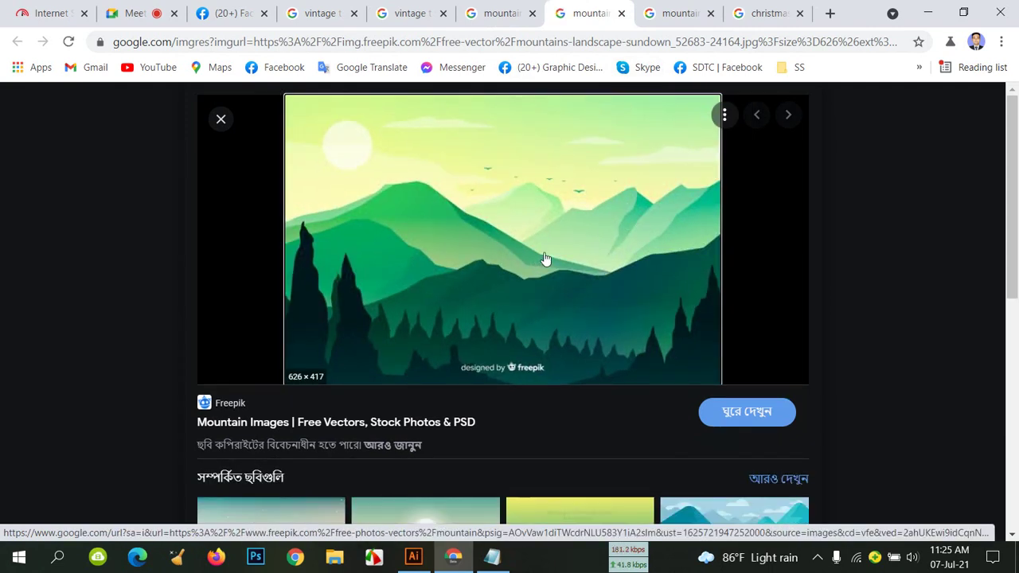
right_click(542, 205)
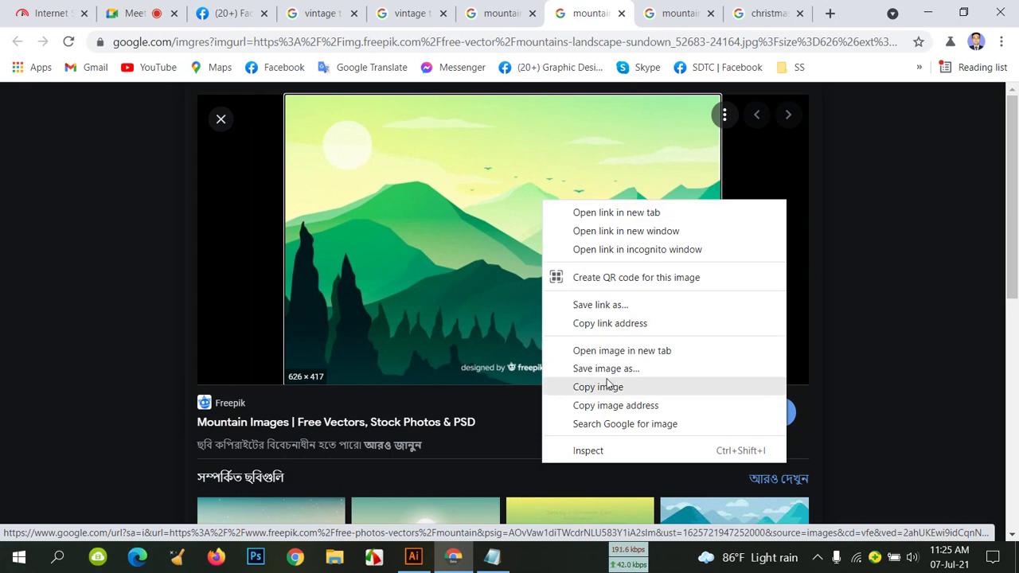
left_click(646, 390)
scroll(863, 248, "down", 3)
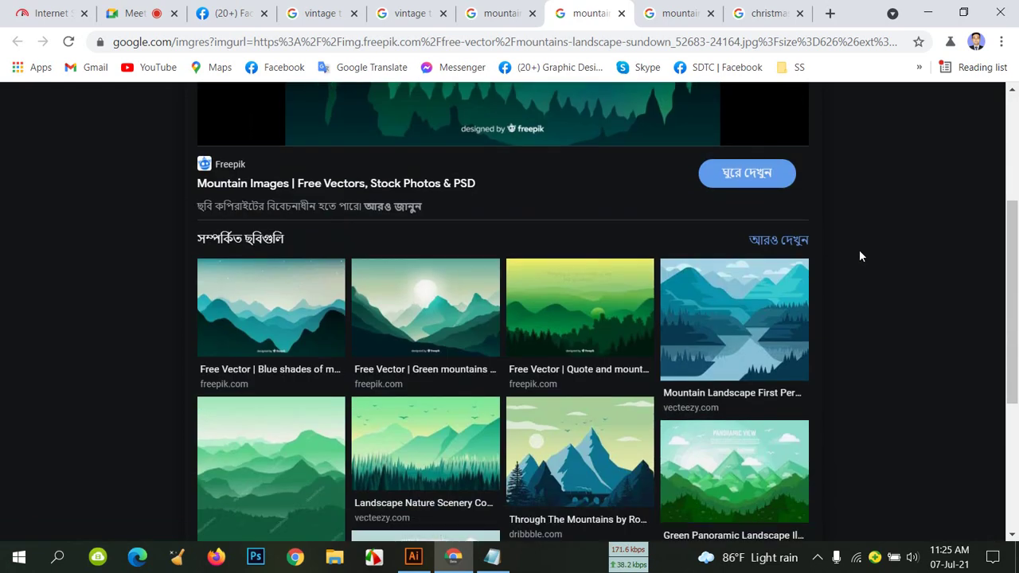
scroll(859, 249, "down", 2)
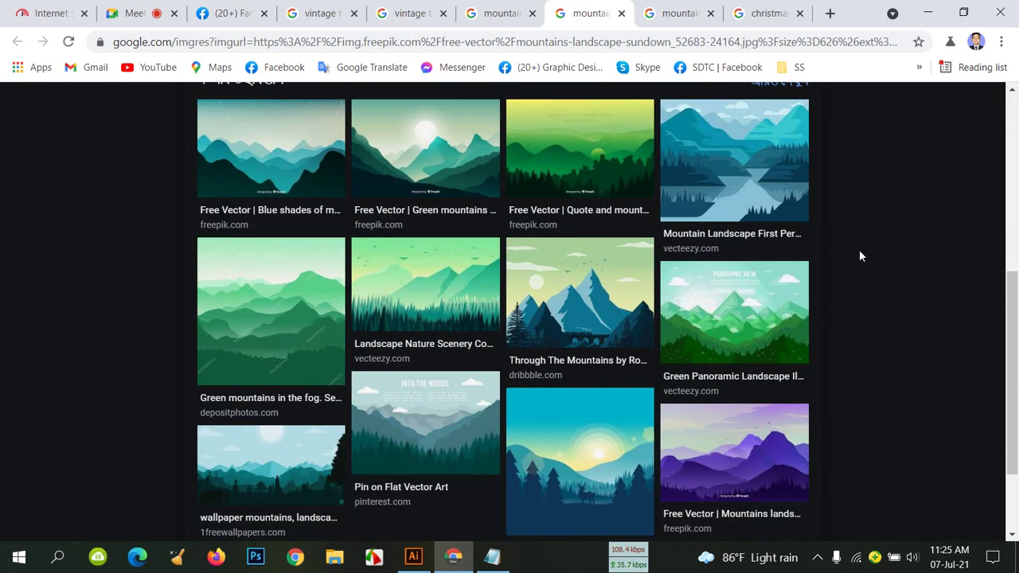
View the Dribbble "Through The Mountains" image, compare it with the other open mountain previews, and return to the Freepik green landscape.
left_click(594, 320)
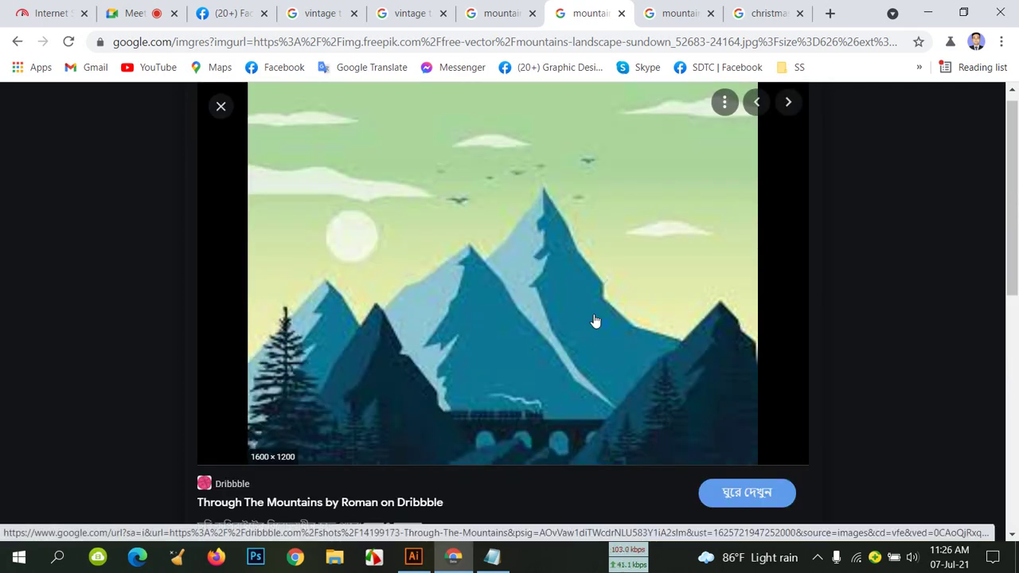
left_click(494, 12)
left_click(599, 13)
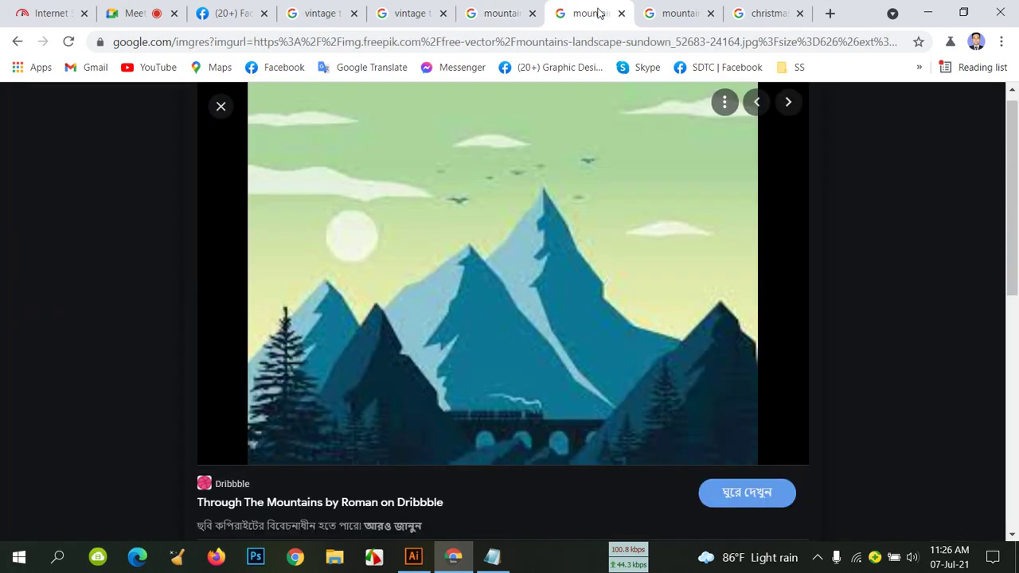
left_click(686, 12)
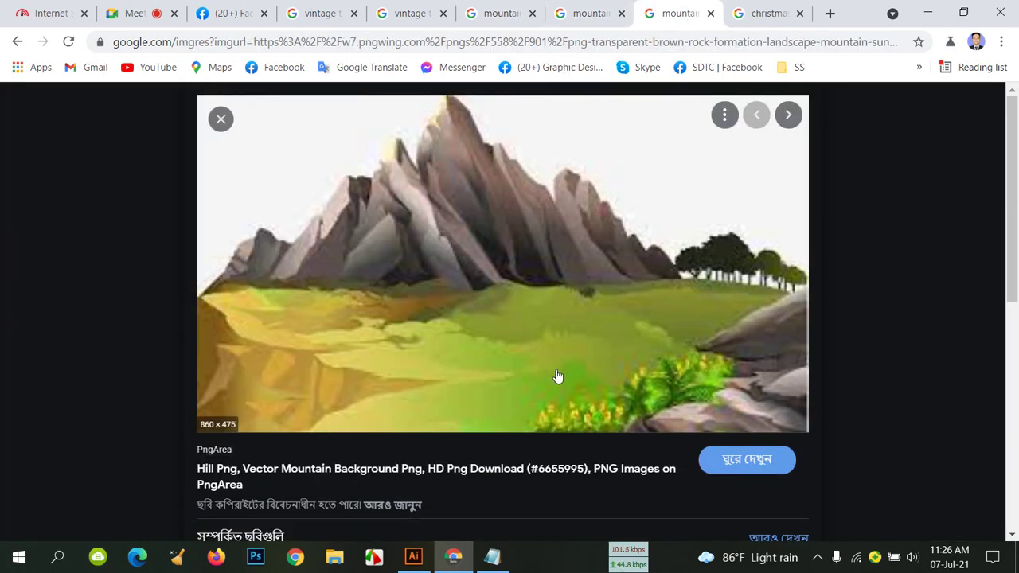
left_click(613, 18)
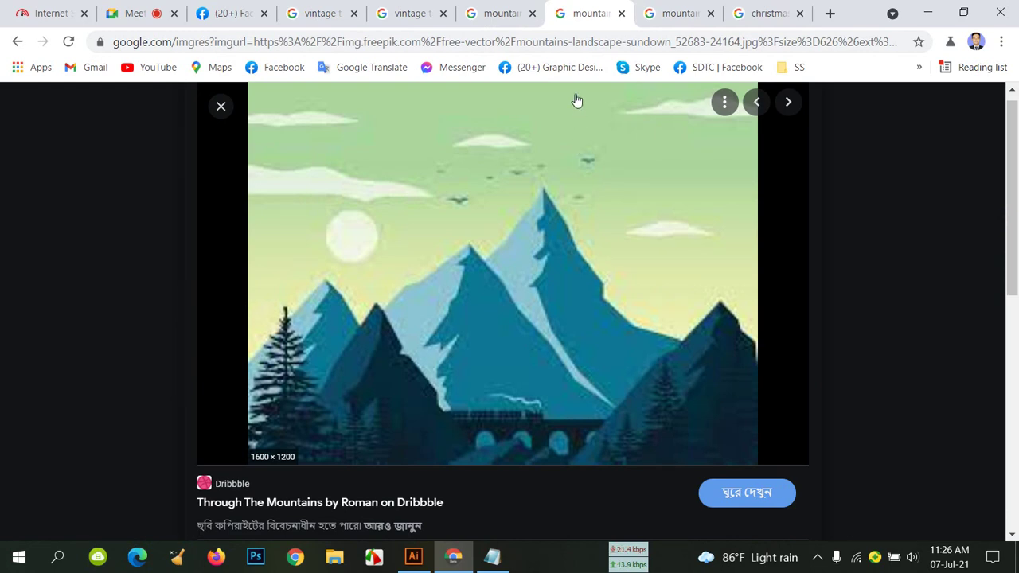
left_click(513, 12)
left_click(569, 16)
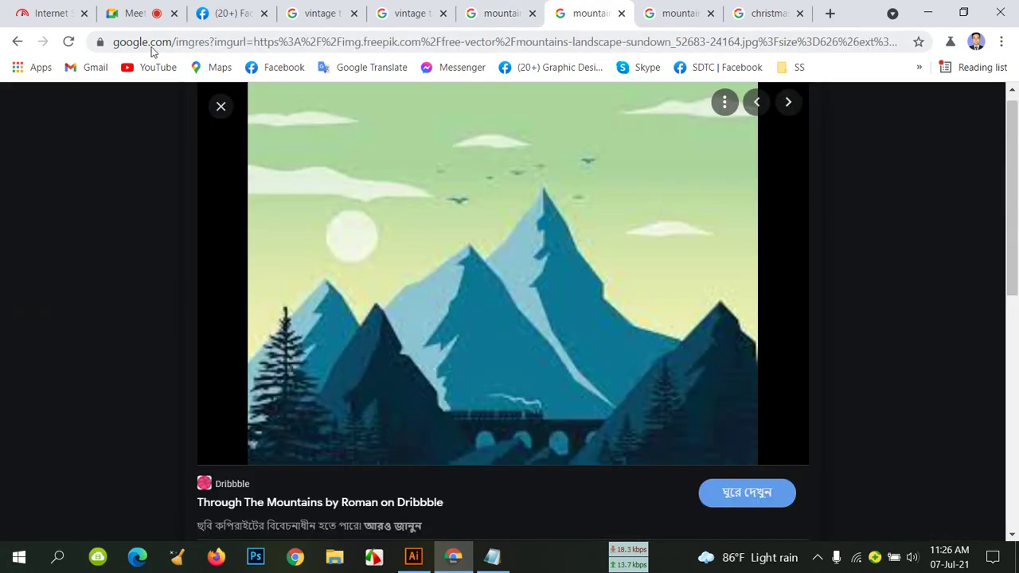
left_click(17, 41)
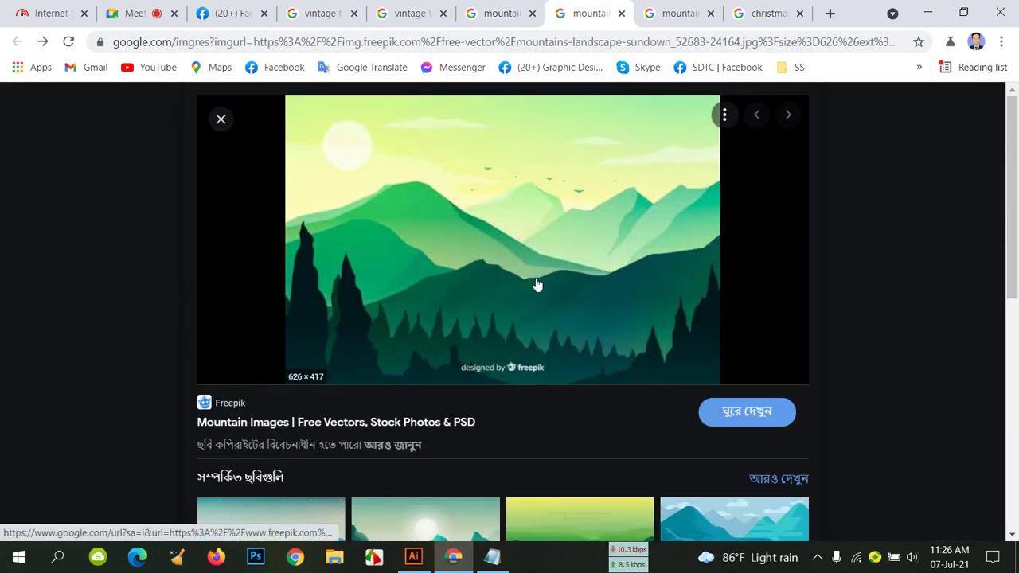
Copy the Freepik green mountain landscape image and paste it into the Illustrator T-shirt document.
right_click(523, 224)
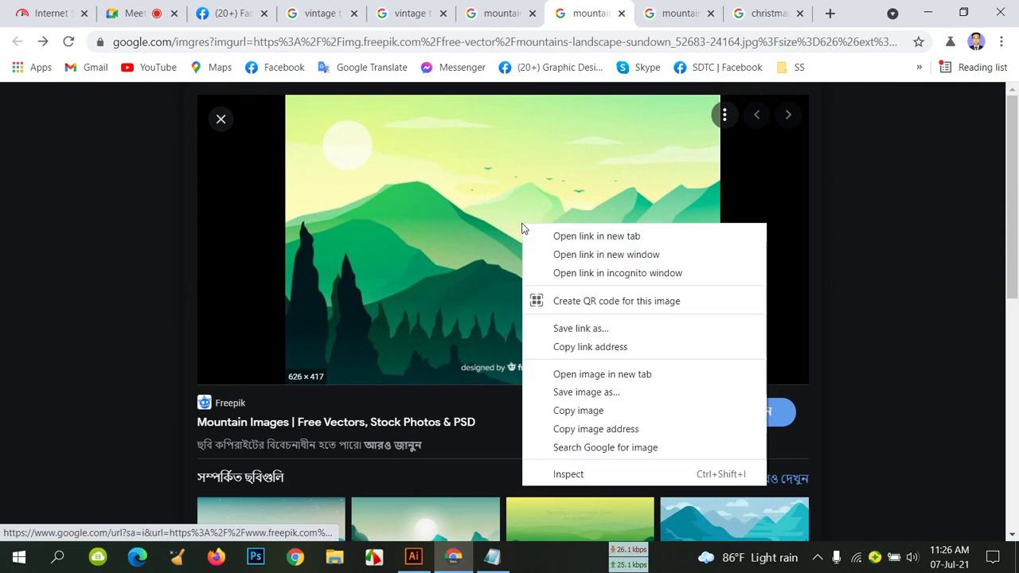
left_click(579, 410)
mouse_move(493, 557)
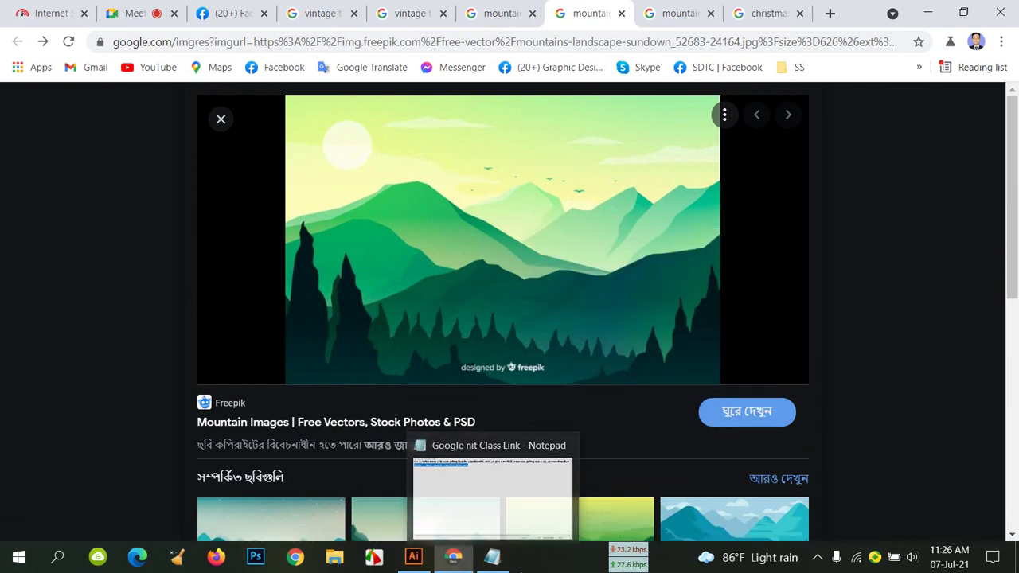
left_click(413, 557)
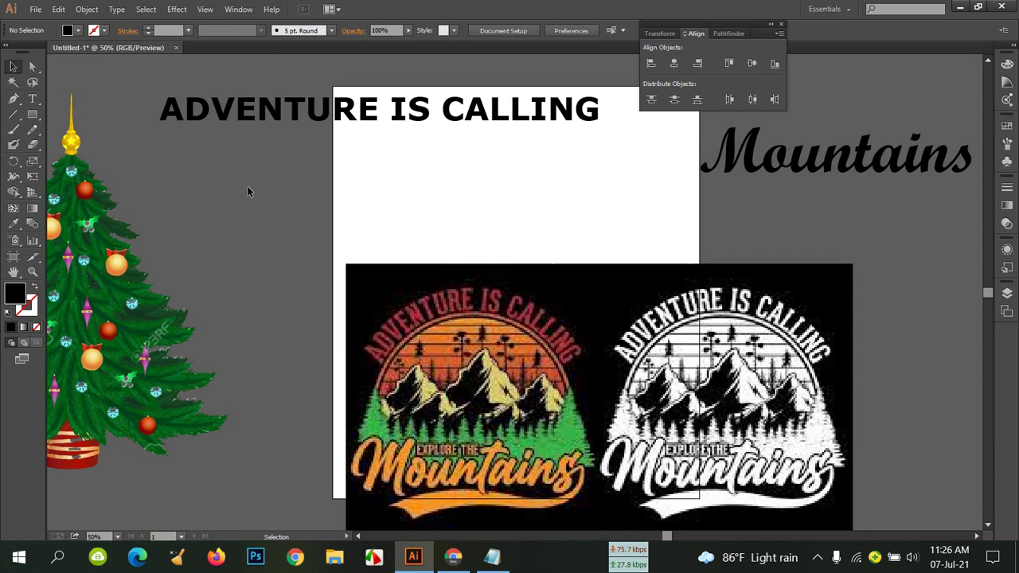
key("ctrl+v")
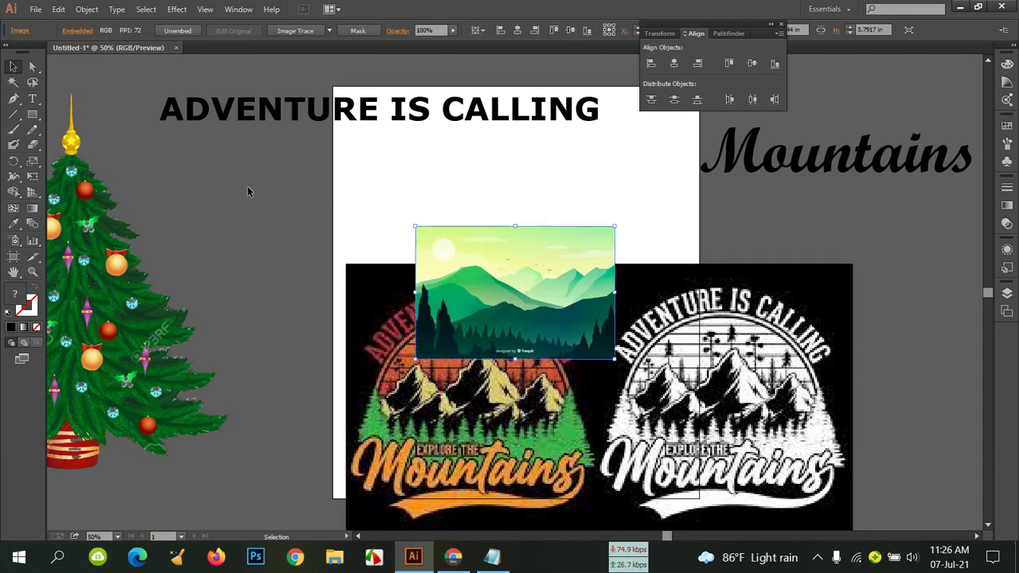
Move the reference T-shirt image off the artboard's right side and place the landscape image on the artboard's lower half.
left_click_drag(505, 281, 265, 231)
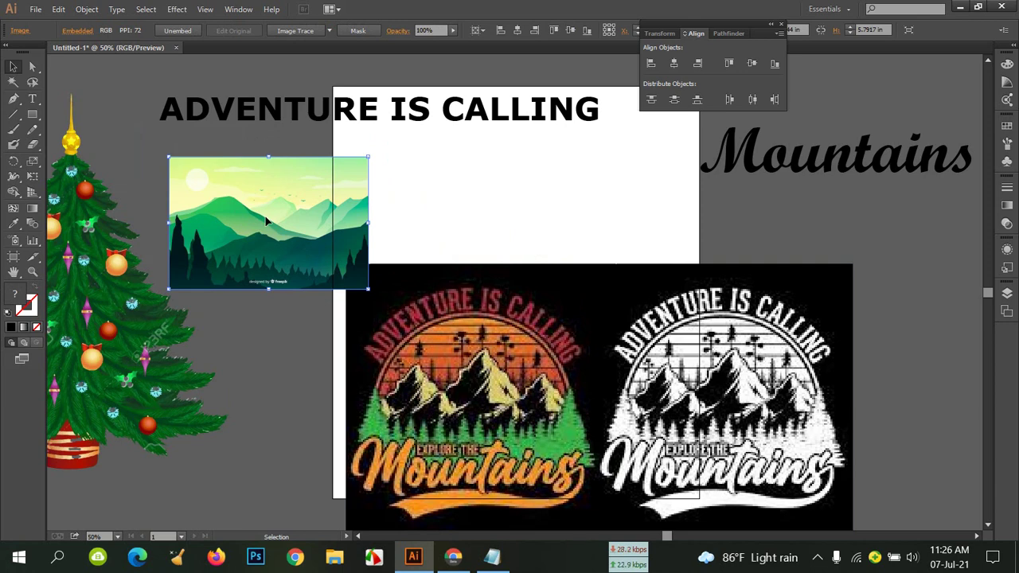
left_click_drag(450, 331, 866, 326)
left_click_drag(272, 224, 460, 374)
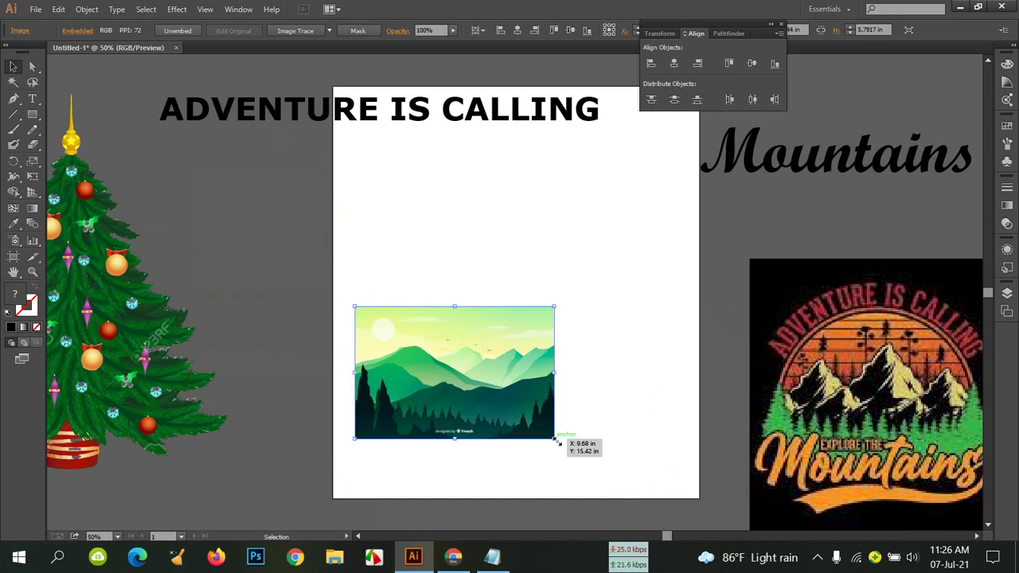
Scale the landscape image up to about 9.06 in high and centre it across the artboard's lower half.
left_click_drag(556, 440, 802, 514)
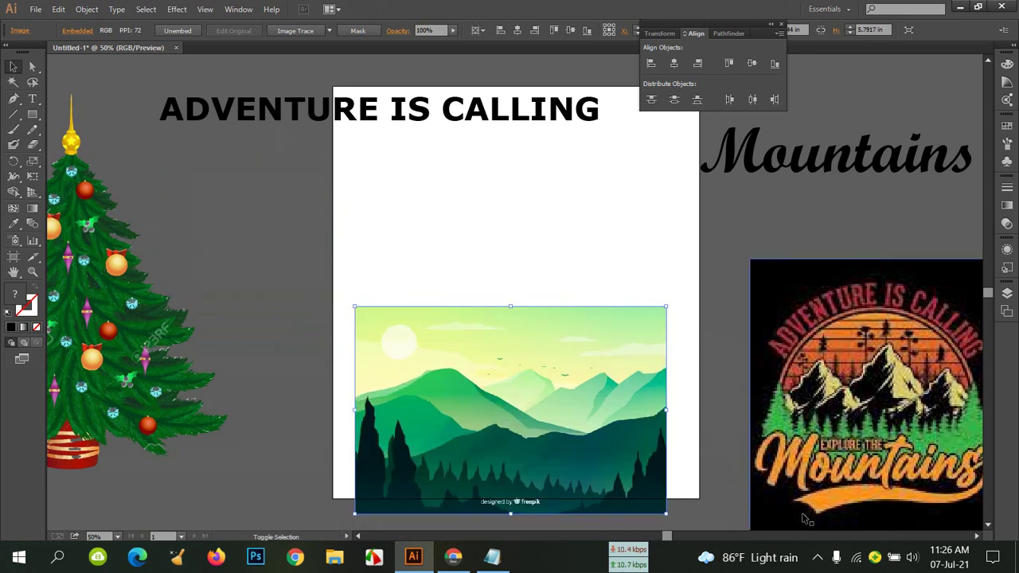
left_click_drag(551, 441, 555, 394)
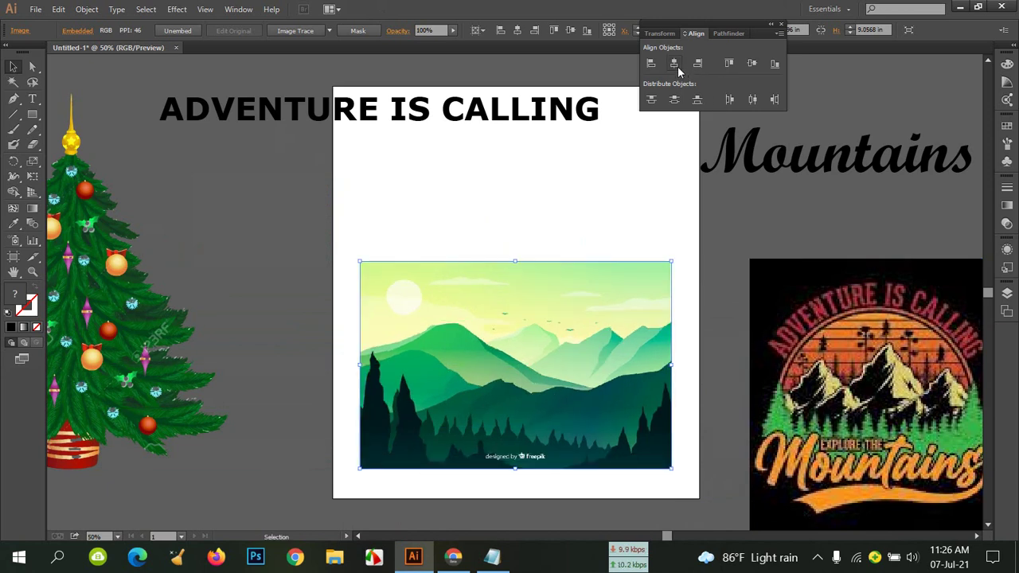
left_click(766, 224)
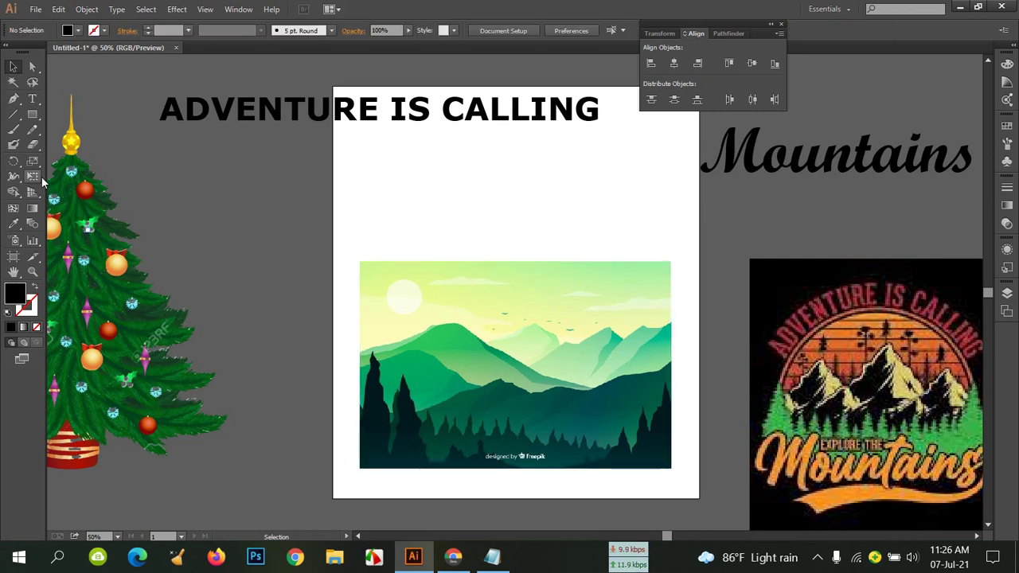
Draw a circle about 13.6 in across over the landscape image and fill it with the yellow-to-red gradient swatch.
left_click_drag(35, 116, 80, 144)
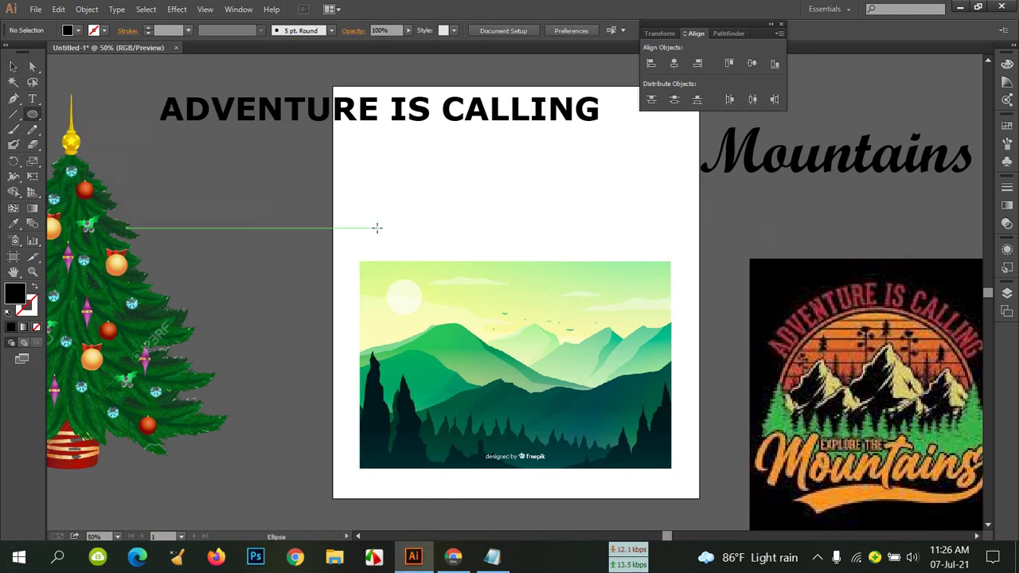
left_click_drag(362, 207, 672, 435)
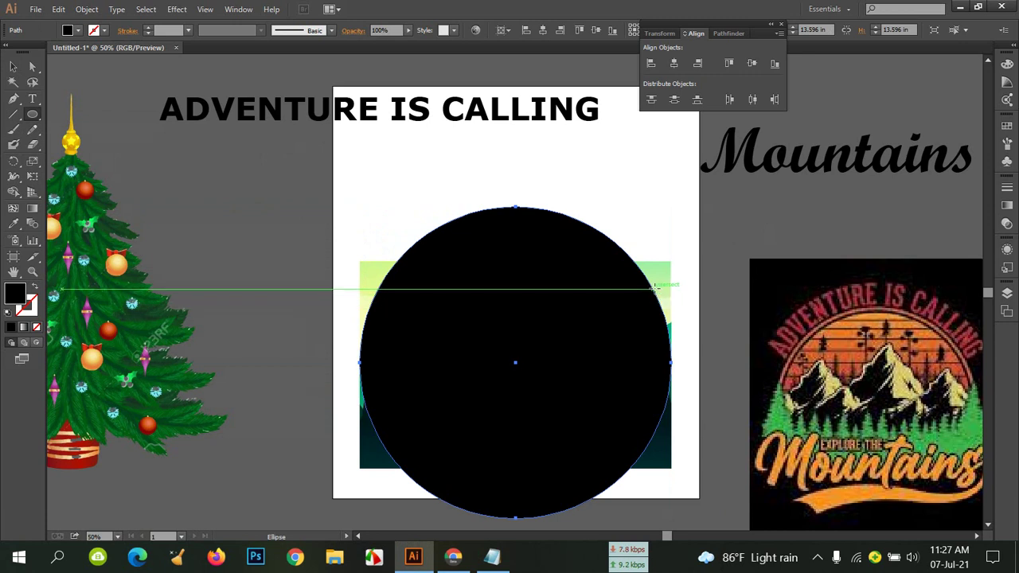
left_click(77, 31)
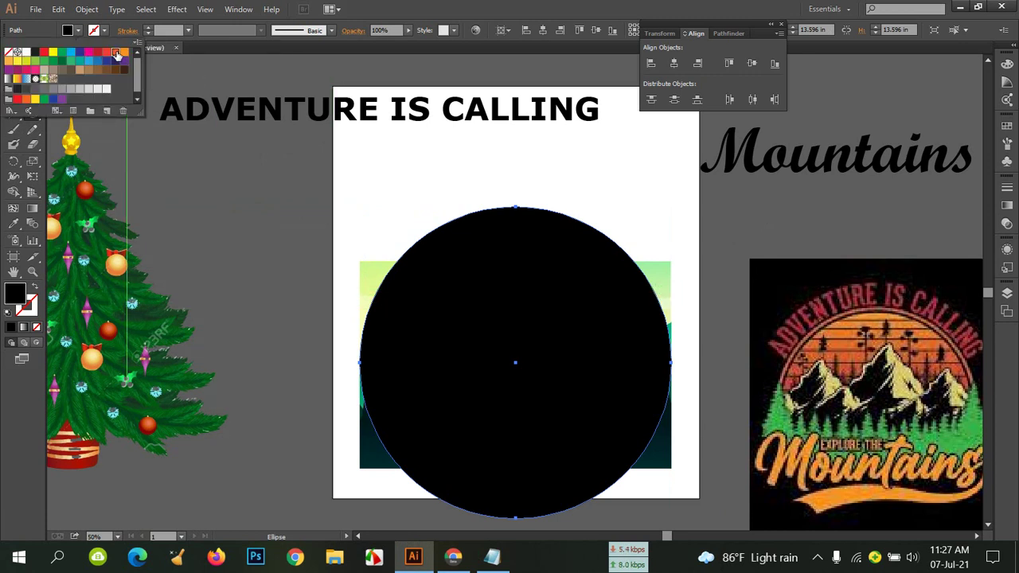
left_click(116, 53)
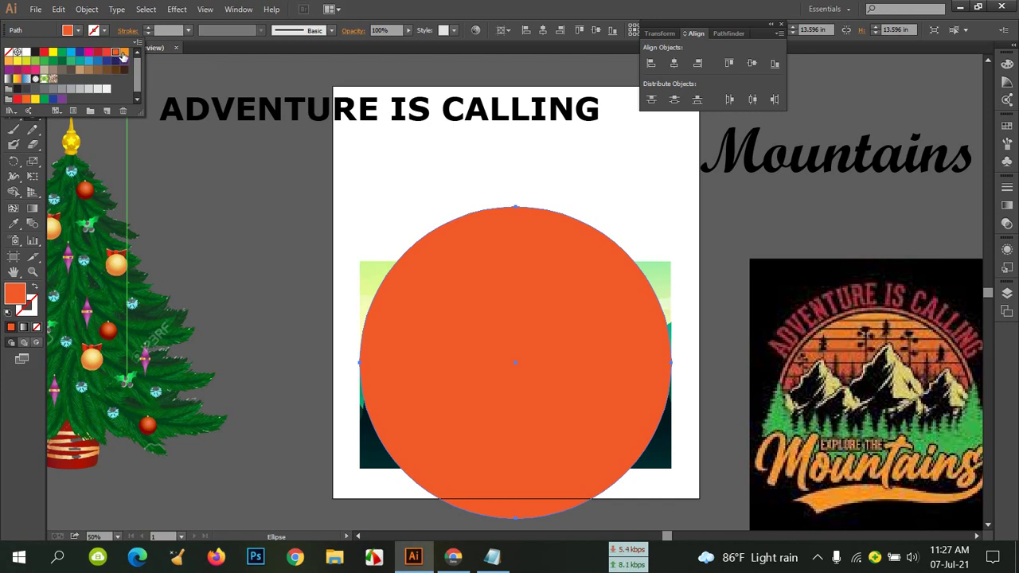
left_click(124, 52)
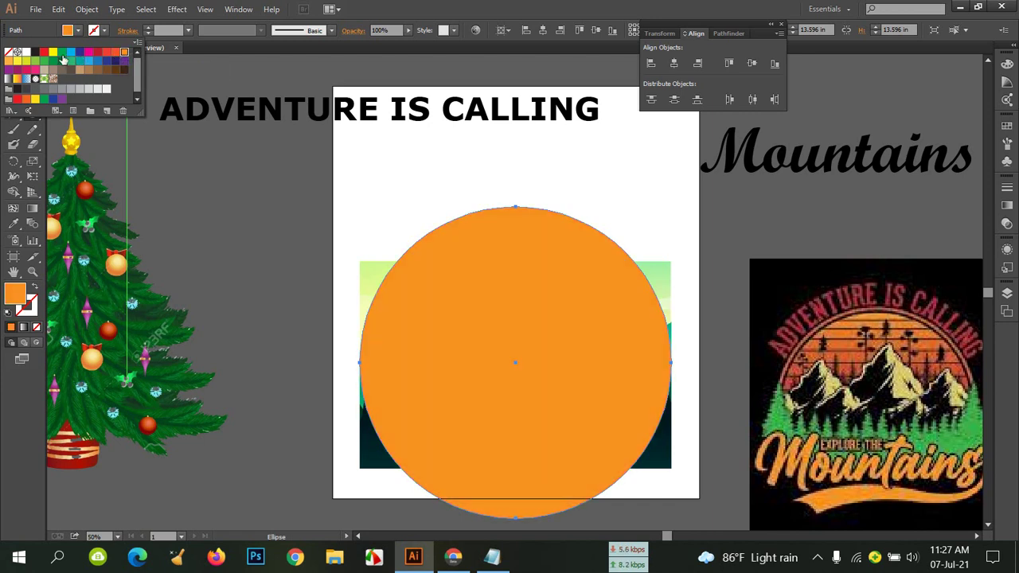
left_click(81, 32)
left_click(78, 32)
left_click(17, 79)
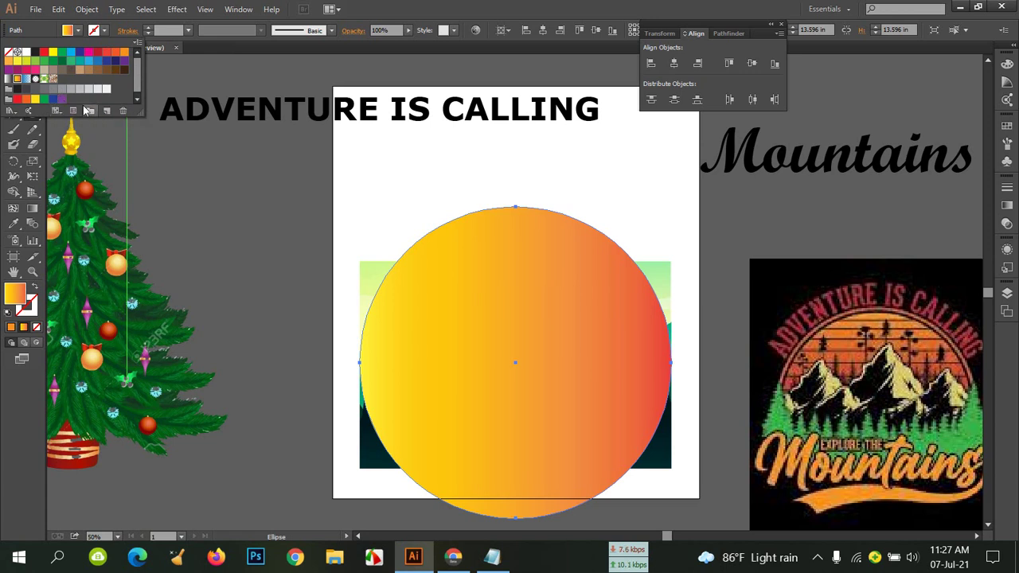
left_click(460, 6)
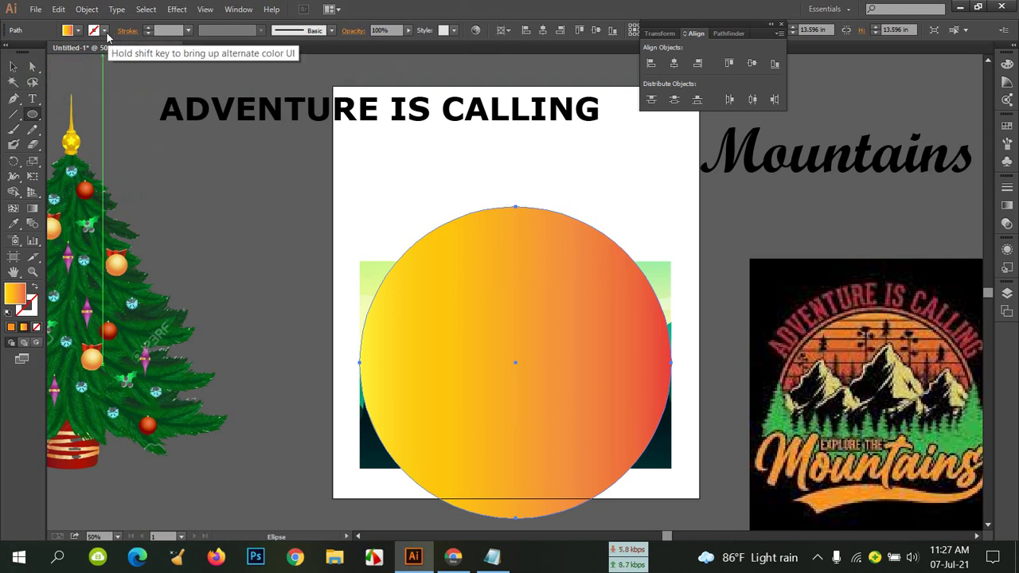
Give the gradient circle a black stroke with a weight of 6 pt.
left_click(104, 31)
left_click(35, 53)
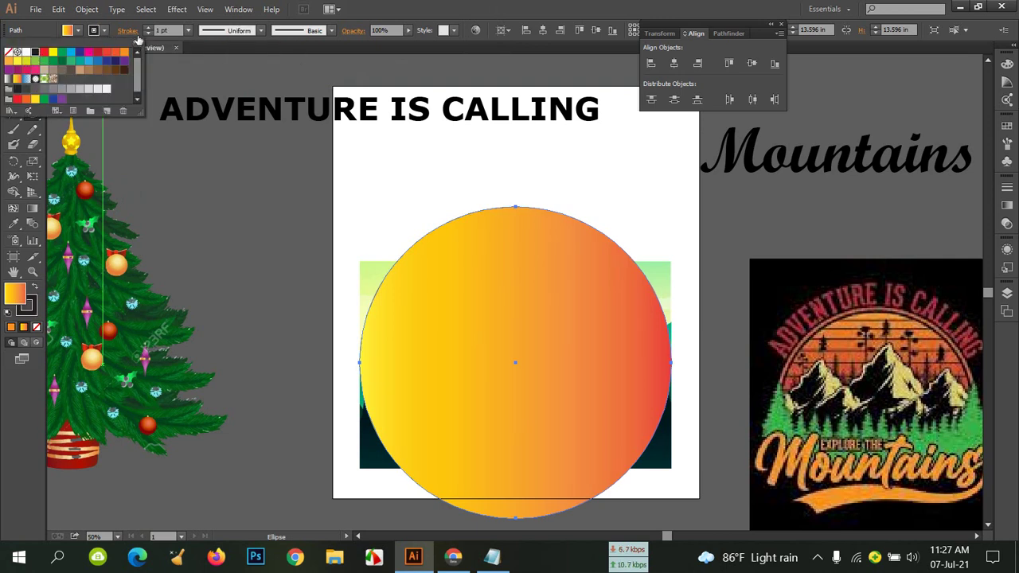
left_click(147, 27)
left_click(148, 27)
left_click(147, 28)
left_click(148, 28)
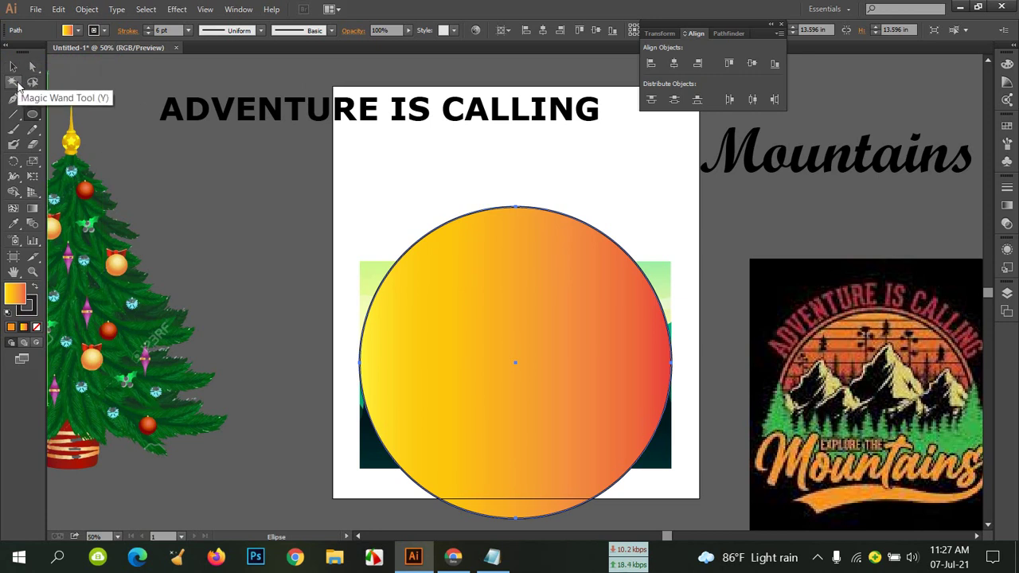
Delete the circle's bottom anchor point with the Pen tool to flatten it into a dome shape.
left_click(15, 97)
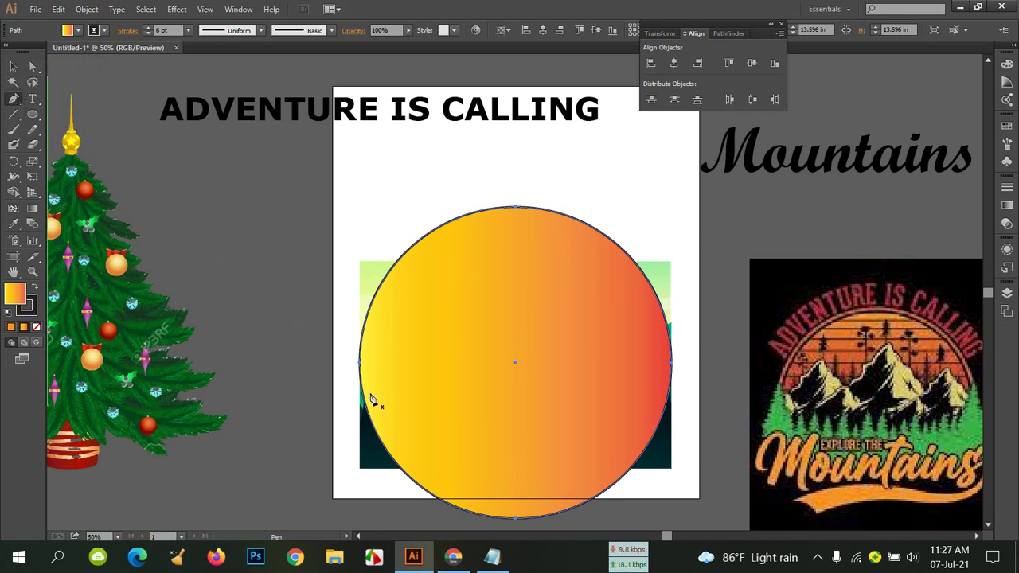
left_click(516, 519)
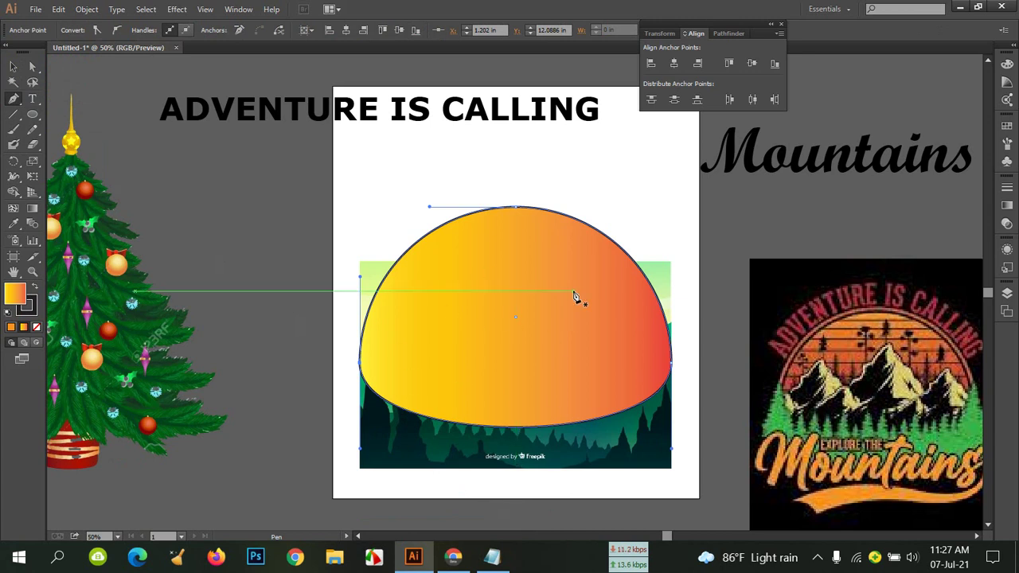
left_click(13, 66)
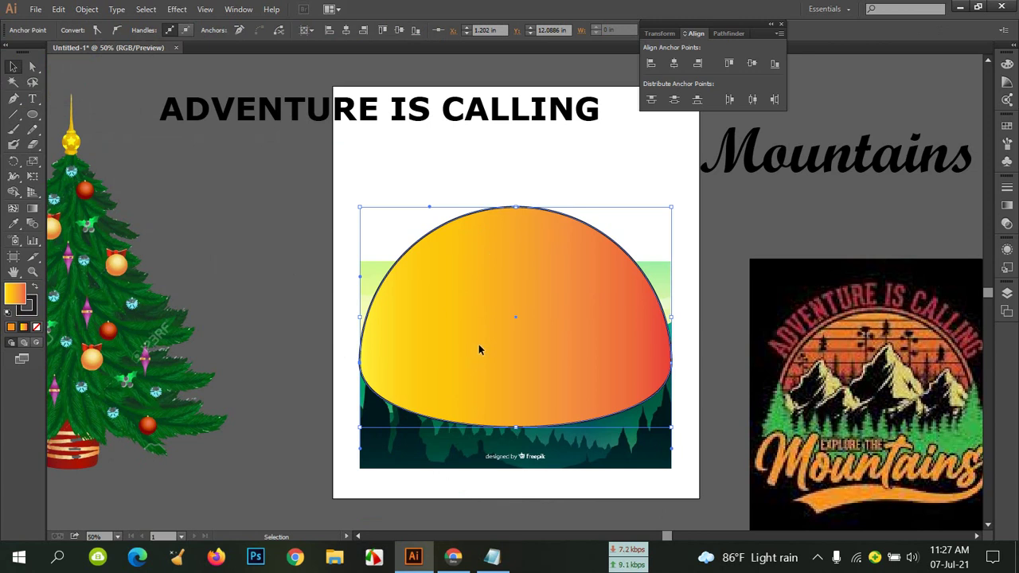
Move the gradient dome down over the landscape image and centre it horizontally on the artboard.
left_click_drag(479, 344, 492, 383)
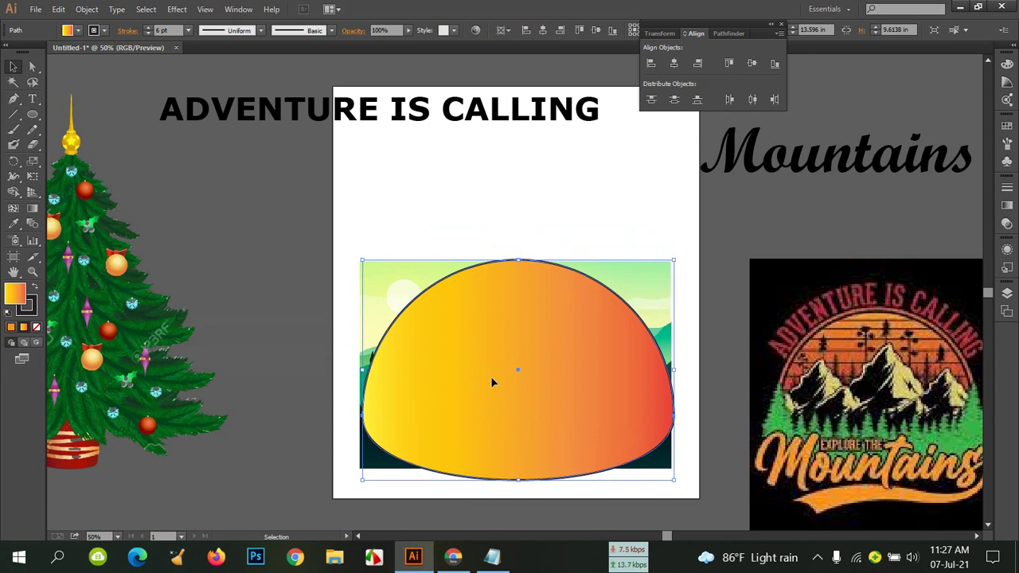
left_click(564, 214)
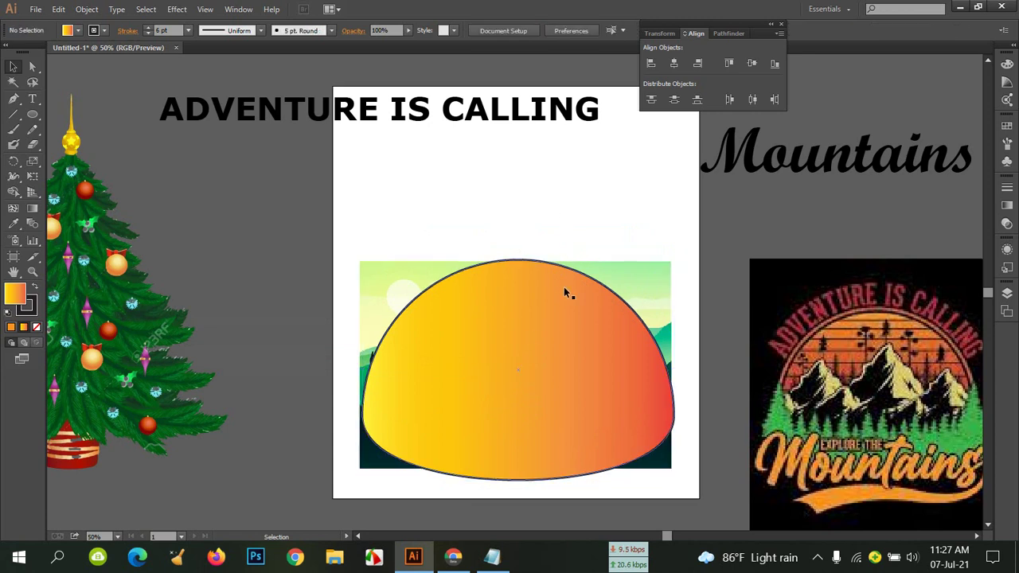
left_click(564, 368)
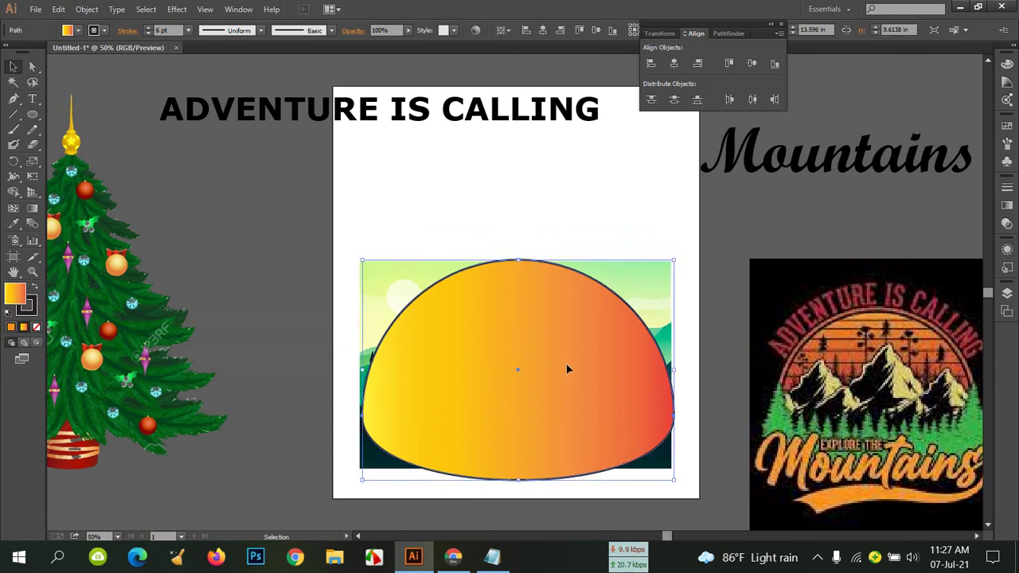
left_click(679, 64)
left_click(630, 183)
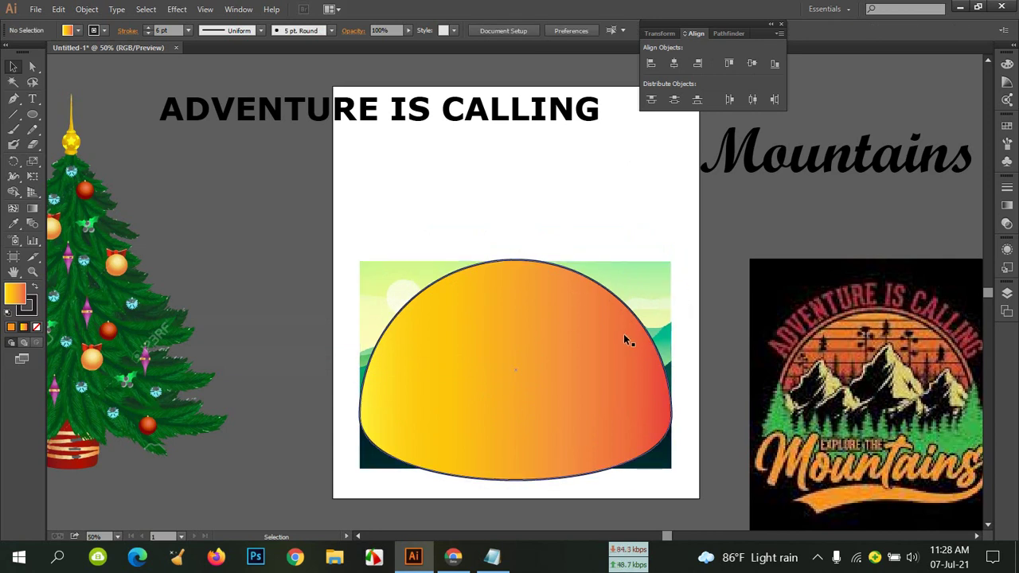
Bring the landscape image to the front of the gradient dome.
right_click(635, 296)
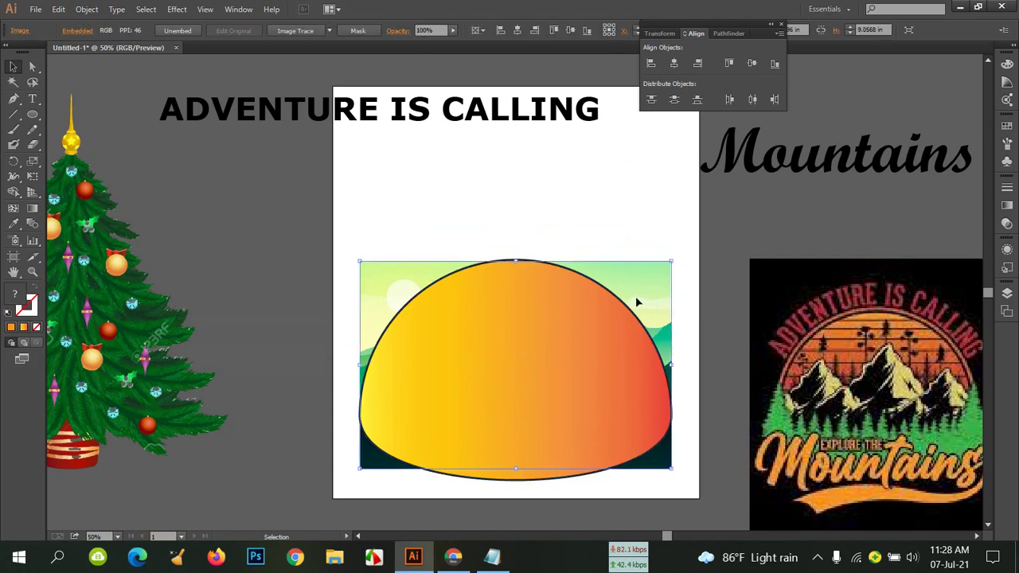
mouse_move(661, 364)
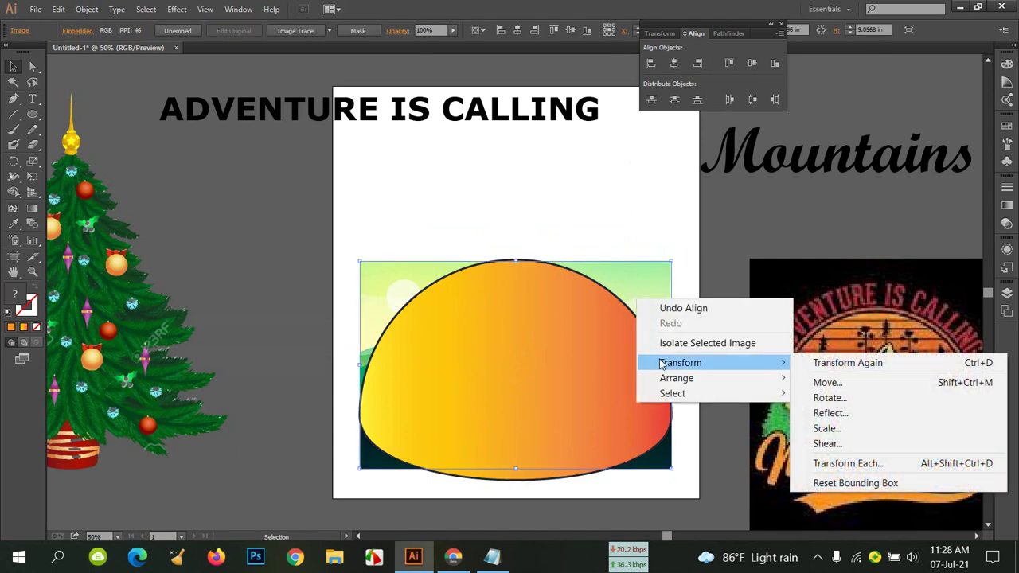
mouse_move(677, 379)
left_click(915, 381)
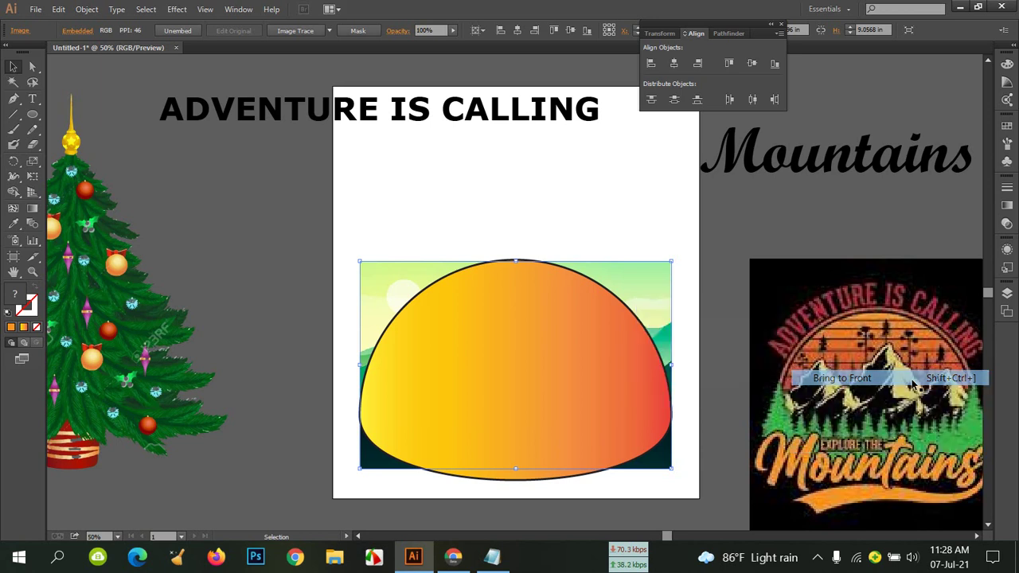
left_click(599, 231)
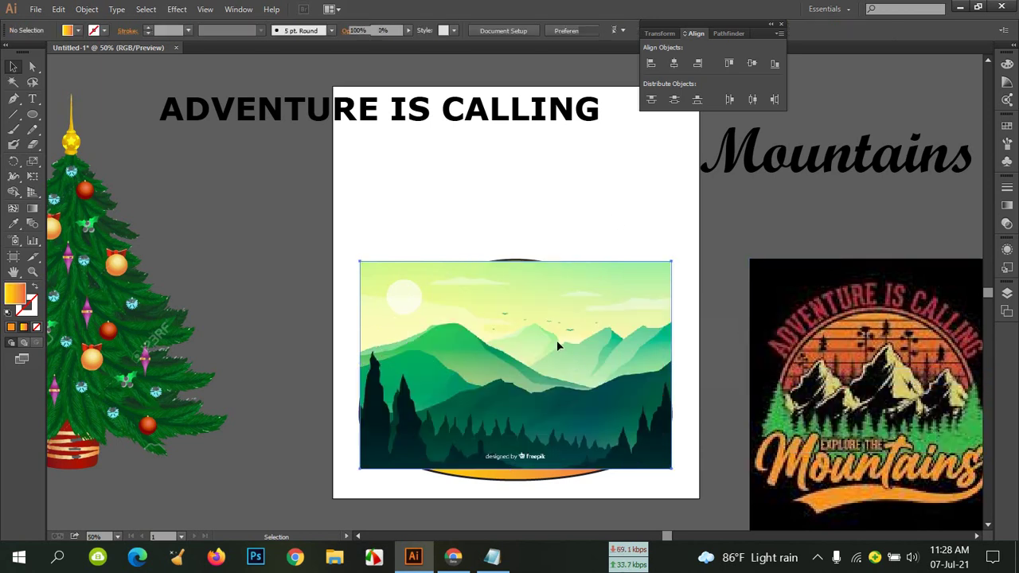
Try to erase the parts of the landscape image and dome that lie outside the arch with the Eraser tool.
left_click(557, 340)
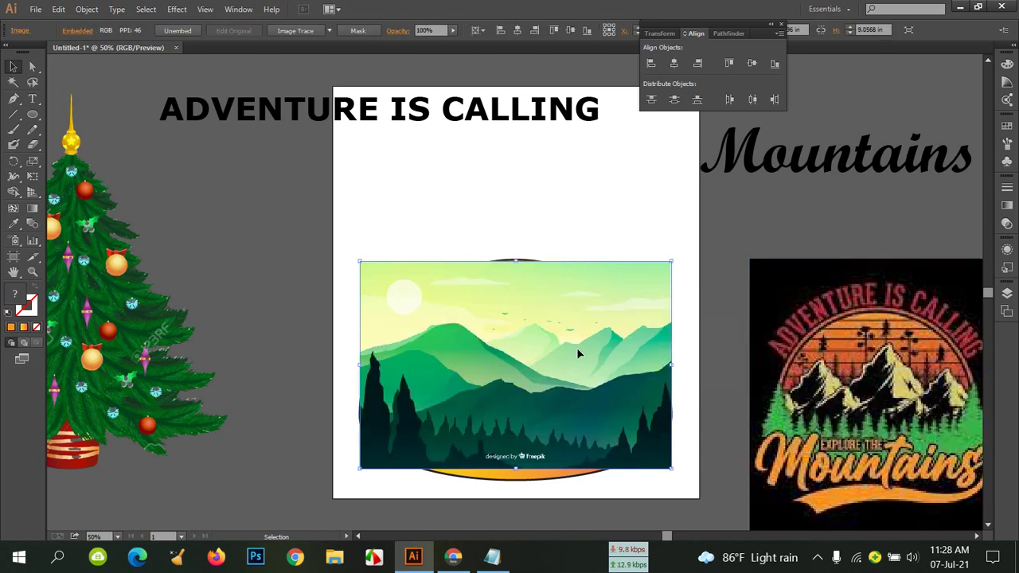
left_click(510, 477, "shift")
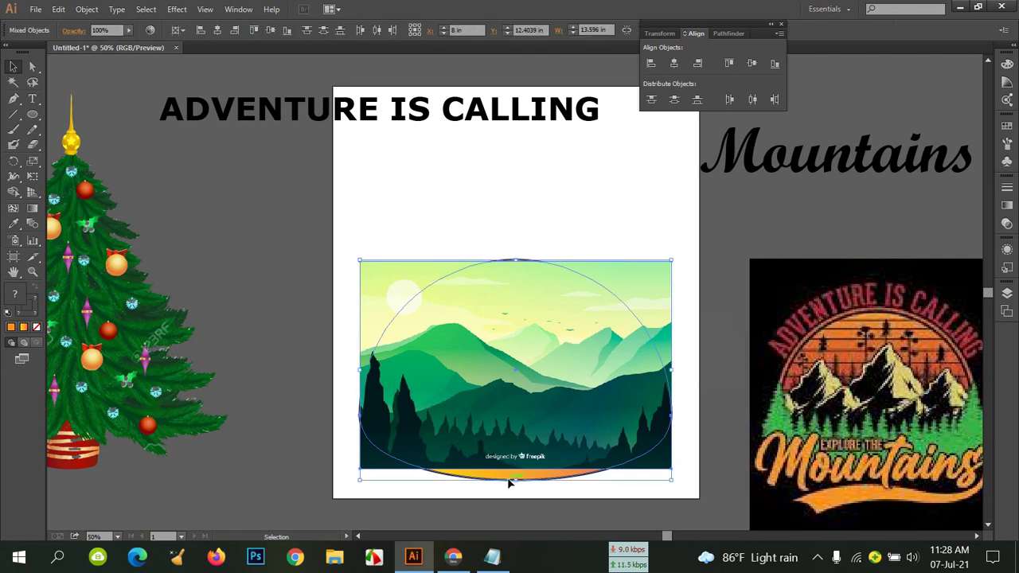
left_click(32, 145)
mouse_move(412, 255)
left_mouse_down()
mouse_move(351, 357)
mouse_move(351, 331)
mouse_move(456, 231)
mouse_move(375, 289)
mouse_move(323, 380)
mouse_move(410, 235)
mouse_move(497, 192)
mouse_move(679, 294)
mouse_move(702, 320)
mouse_move(714, 380)
mouse_move(634, 267)
mouse_move(595, 245)
mouse_move(514, 229)
mouse_move(449, 237)
mouse_move(633, 236)
mouse_move(743, 324)
mouse_move(732, 356)
mouse_move(688, 350)
left_mouse_up()
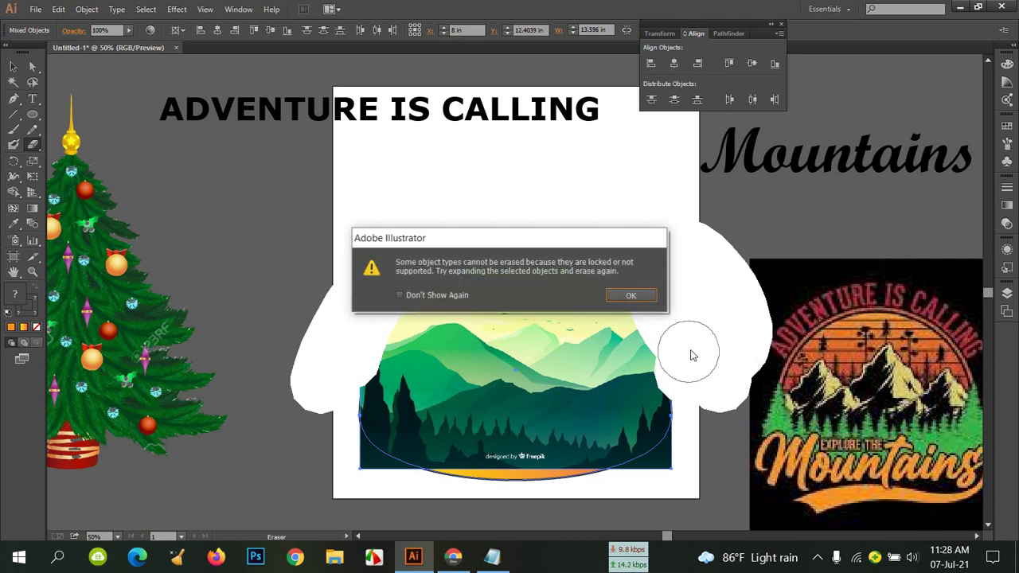
left_click(630, 293)
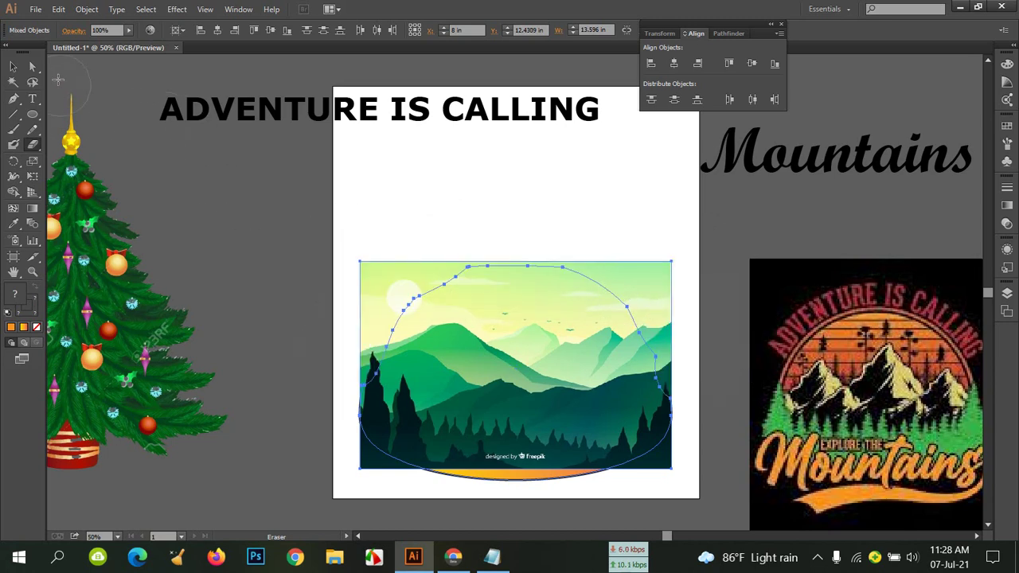
left_click(13, 67)
left_click(627, 227)
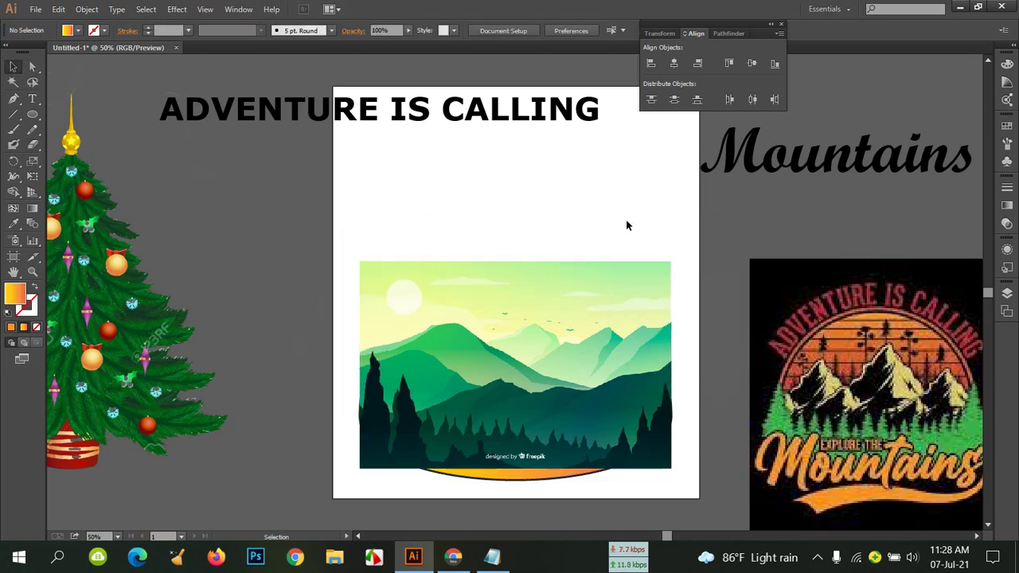
Image Trace the landscape with the High Fidelity Photo preset and expand it into editable vector paths.
left_click(628, 326)
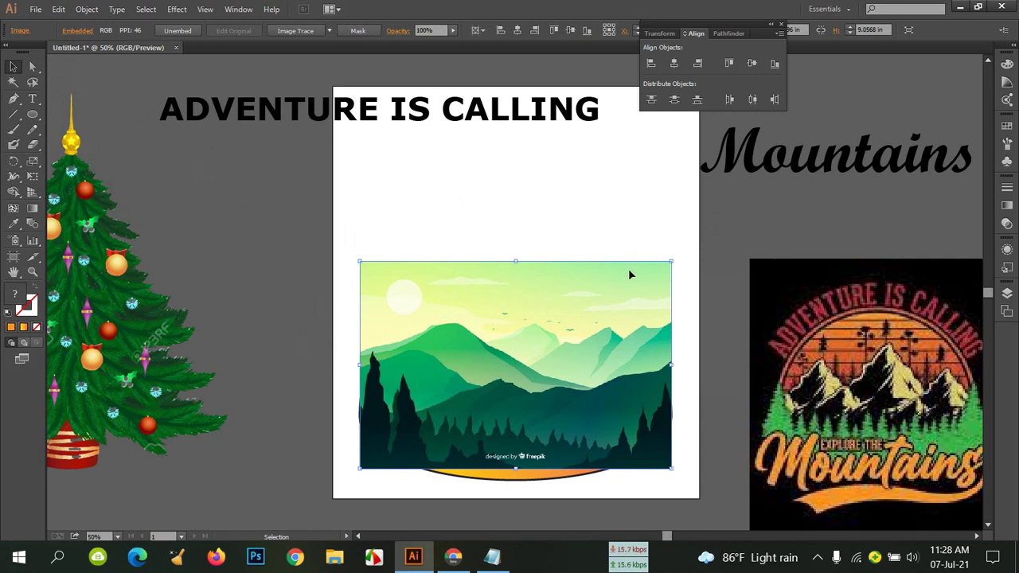
left_click(328, 31)
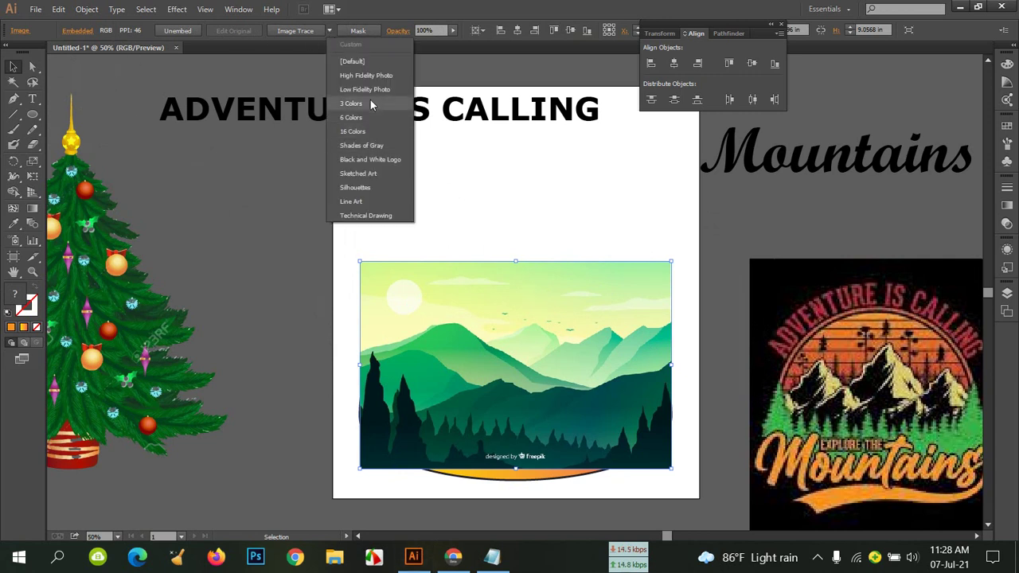
left_click(372, 76)
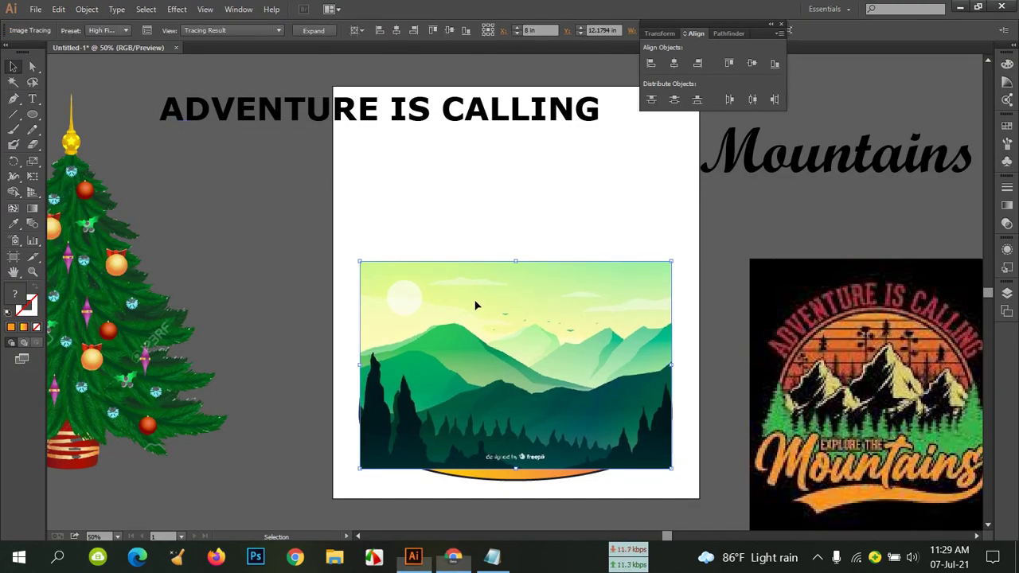
left_click(314, 31)
left_click(590, 215)
left_click(589, 287)
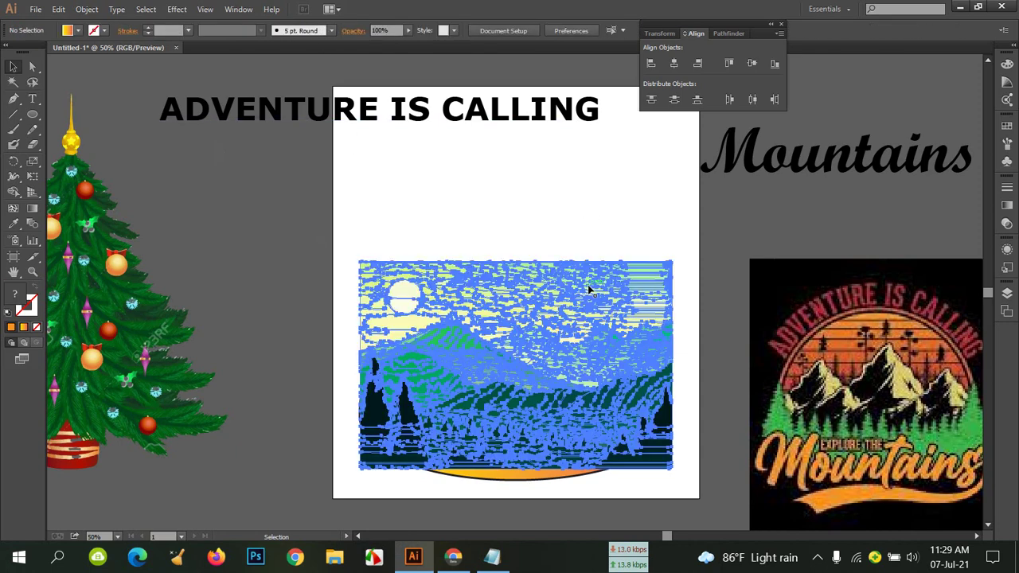
left_click(270, 211)
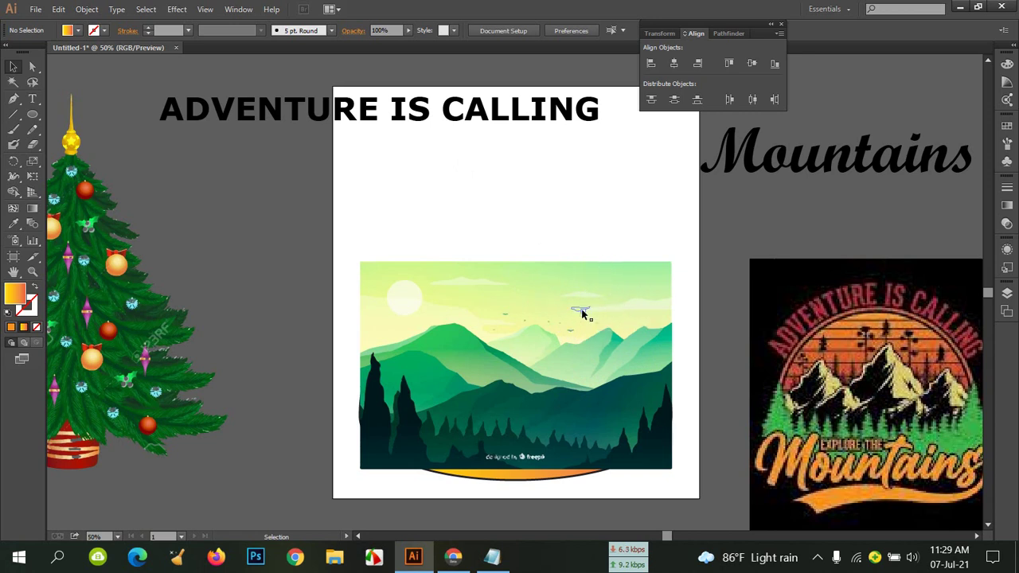
Move the distorted gradient dome out from behind the landscape and delete it.
left_click(557, 476)
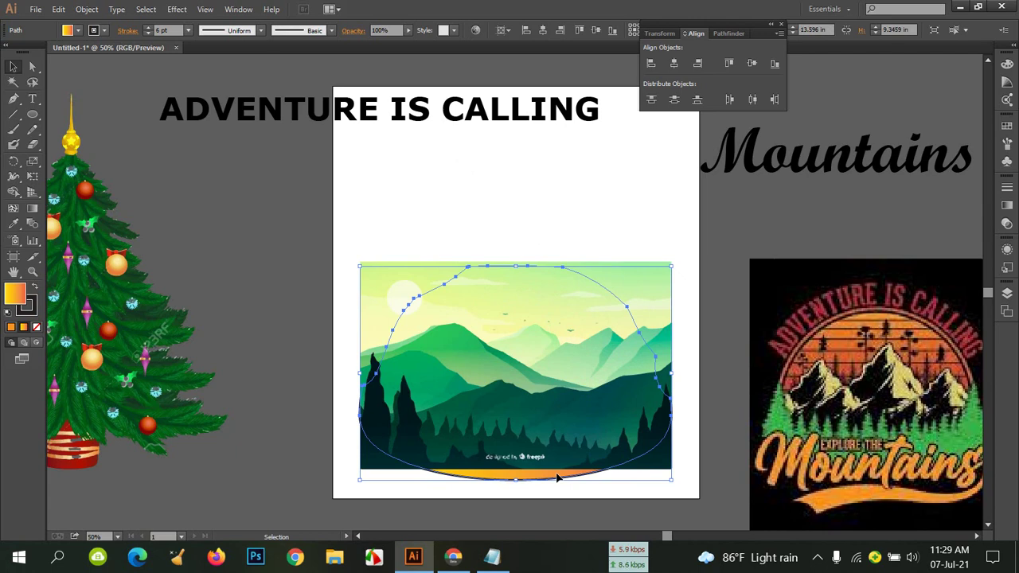
left_click_drag(551, 460, 396, 234)
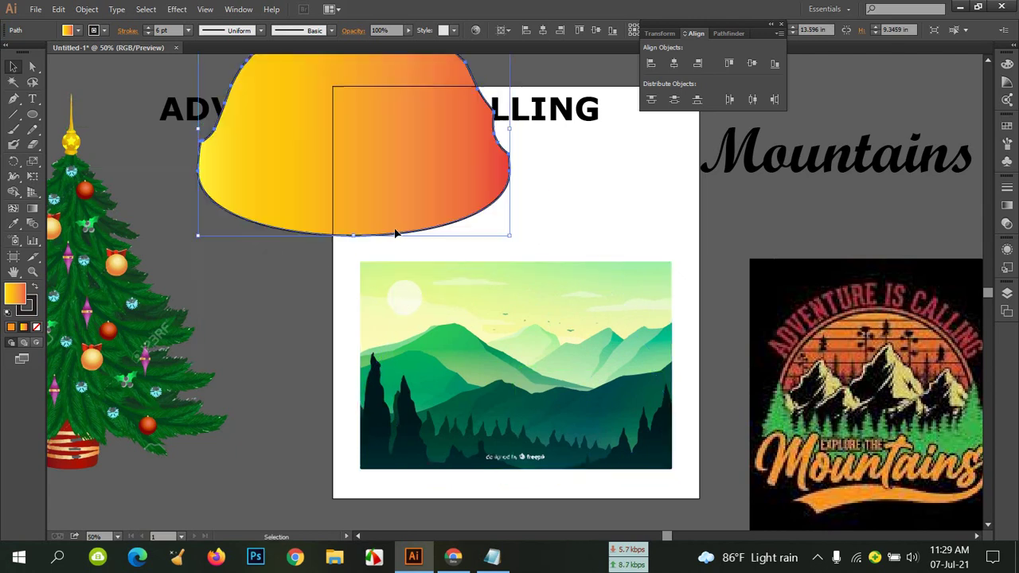
key("Delete")
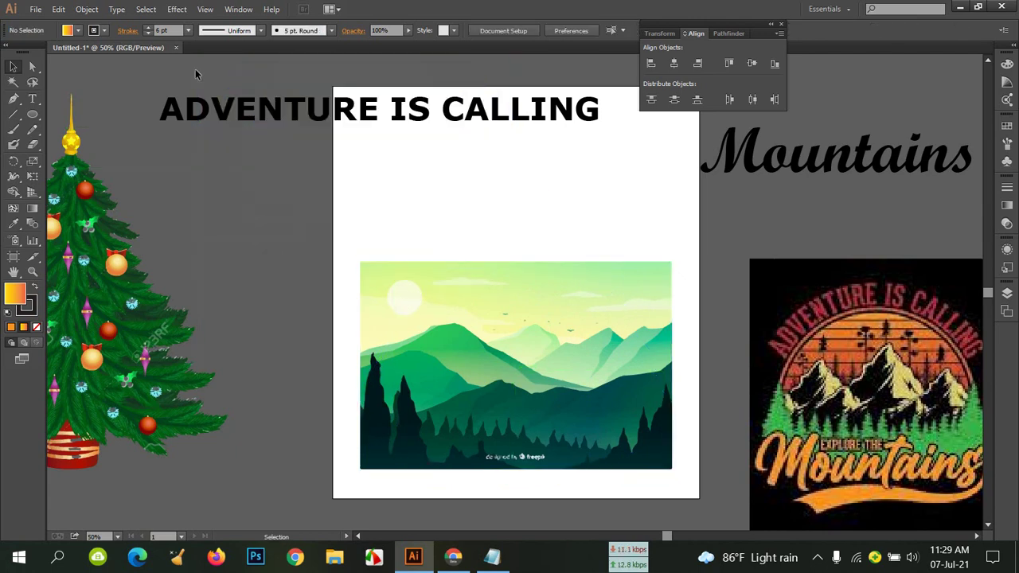
Draw a gradient circle about 13.6 in across over the landscape and remove its bottom anchor point to form a dome.
left_click(32, 114)
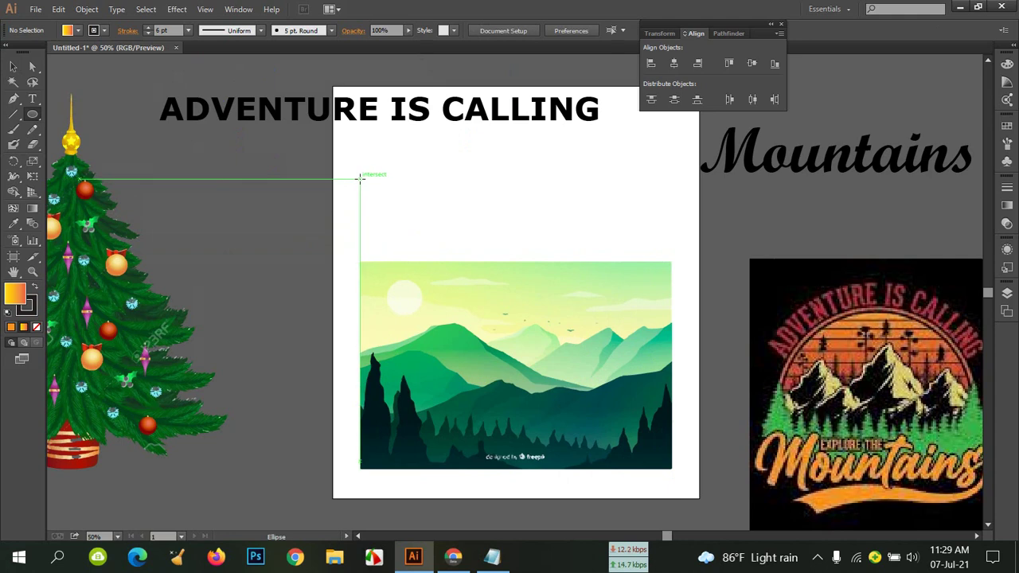
left_click_drag(362, 177, 674, 470)
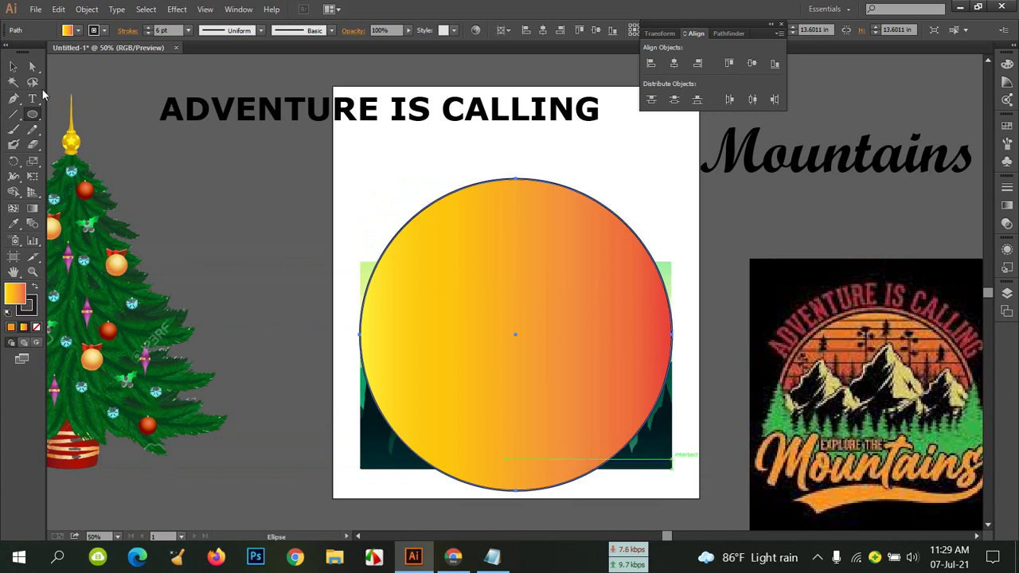
left_click(13, 66)
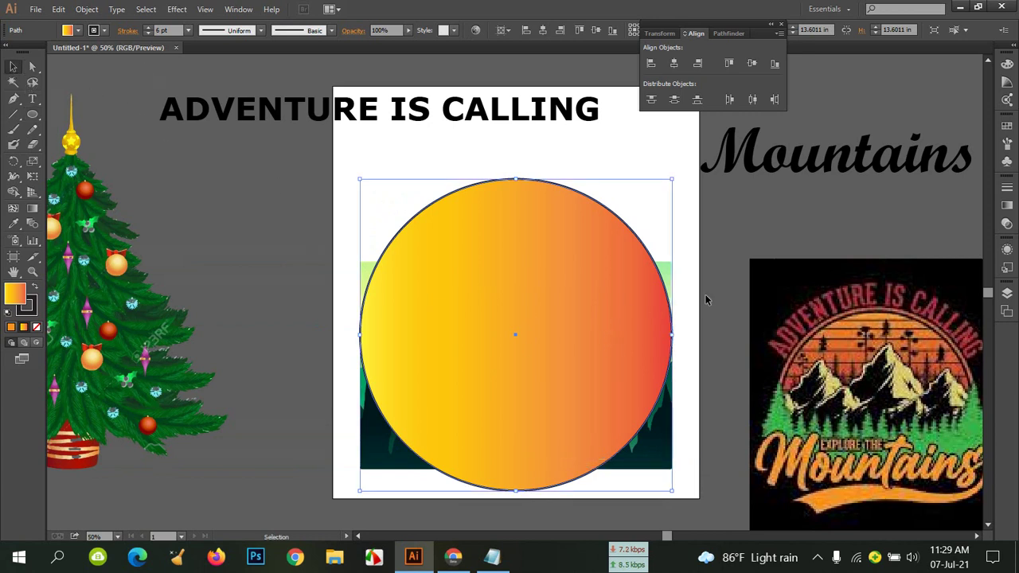
left_click(13, 98)
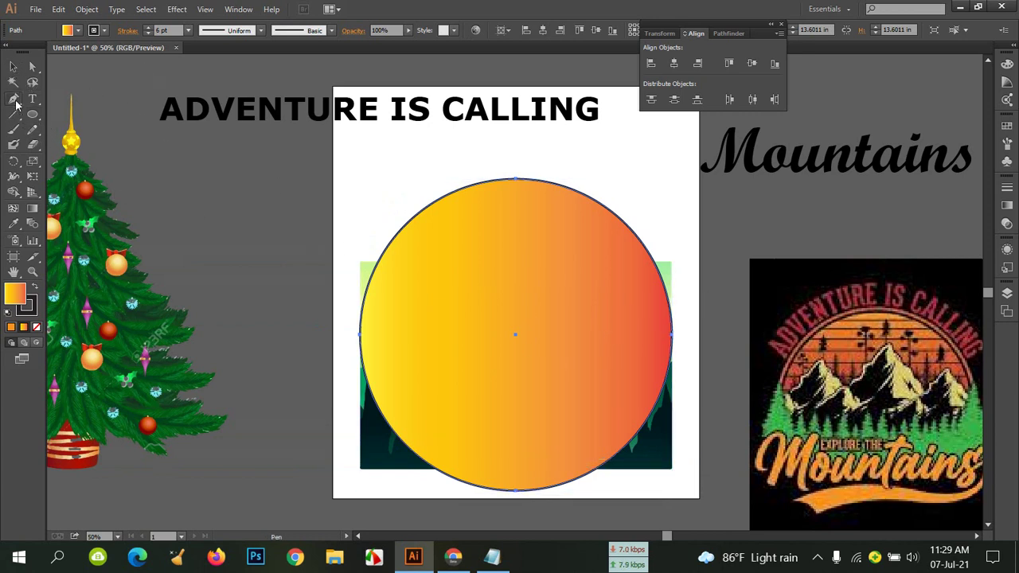
left_click(516, 491)
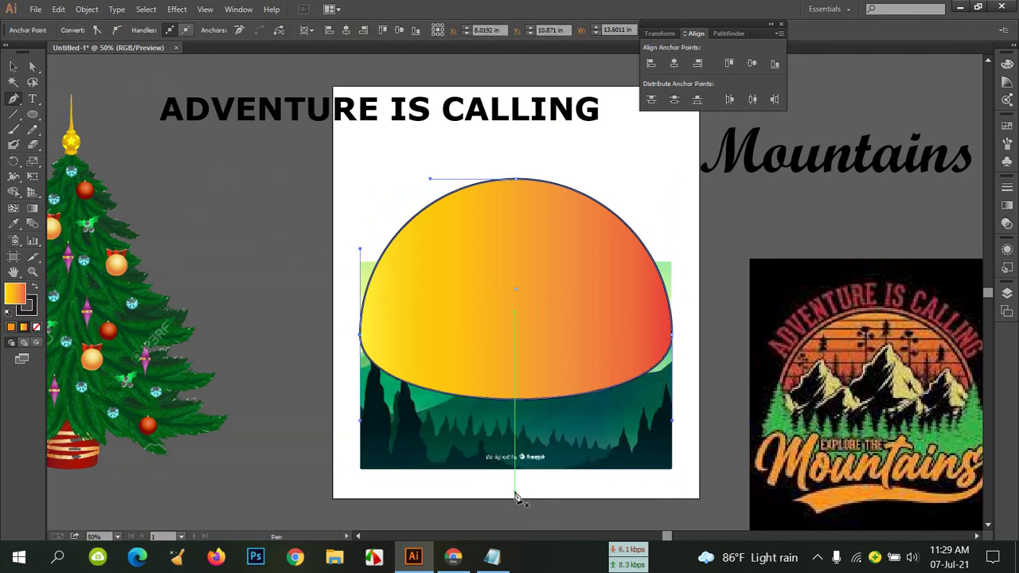
left_click(14, 66)
left_click(571, 299)
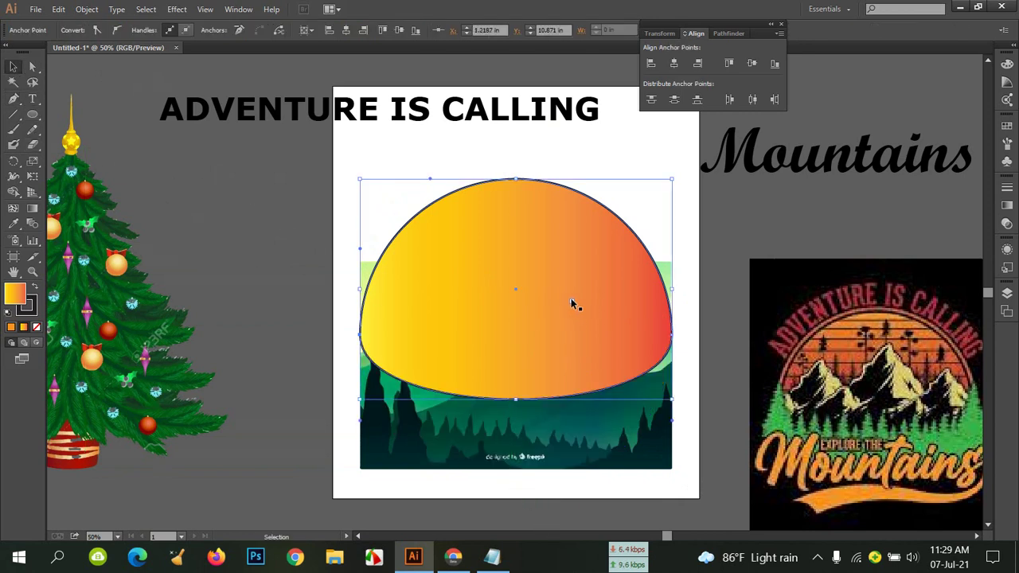
Move the new gradient dome down over the landscape and centre it horizontally on the artboard.
left_click_drag(572, 340, 546, 352)
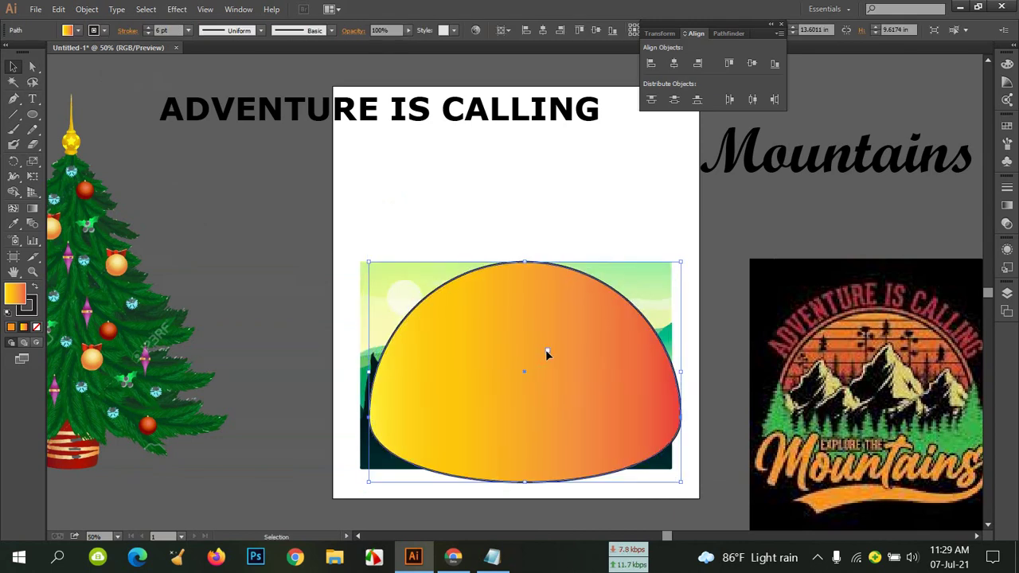
left_click(673, 64)
left_click(630, 201)
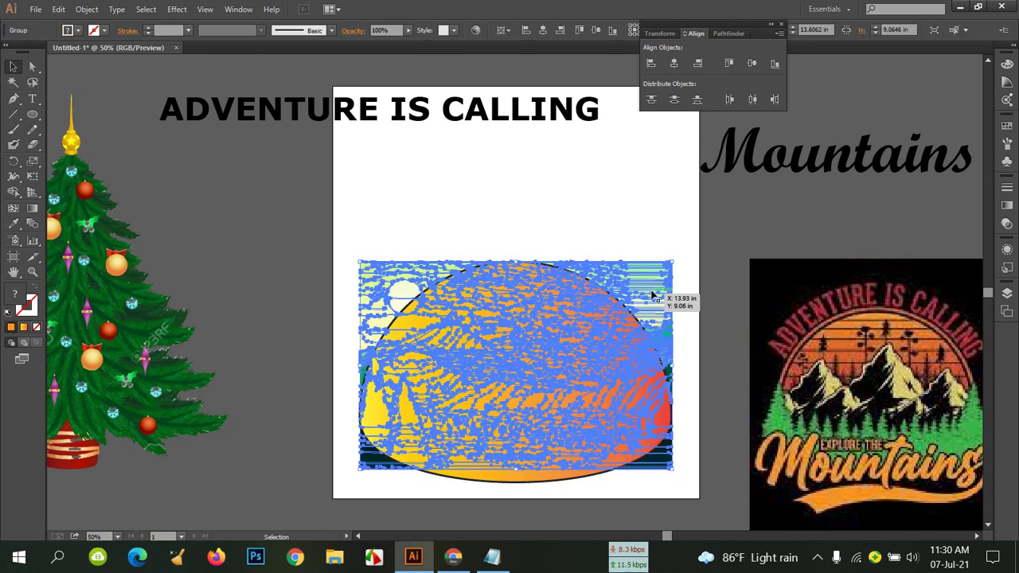
Bring the traced landscape group in front of the new gradient dome.
right_click(651, 295)
mouse_move(753, 393)
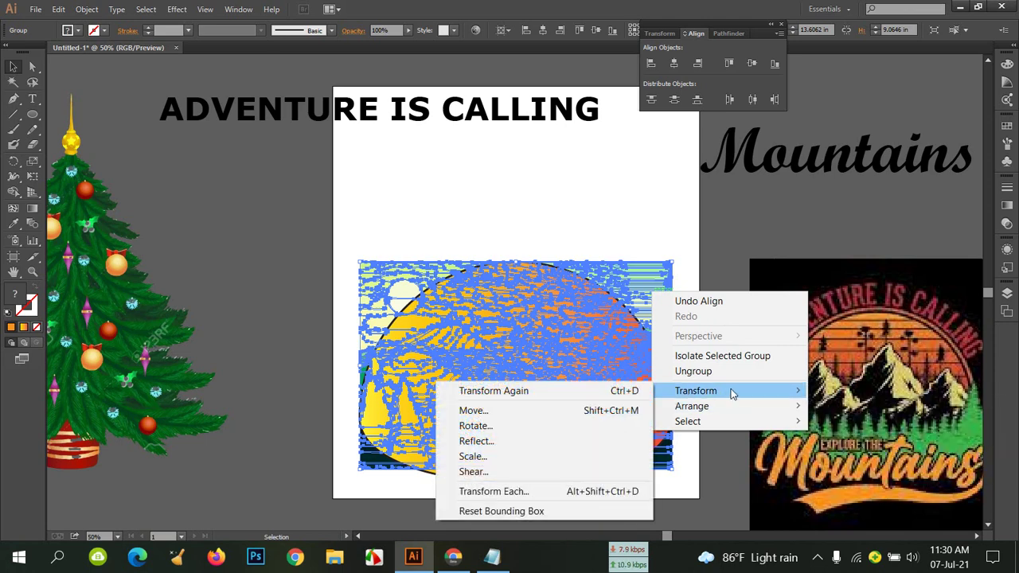
left_click(840, 405)
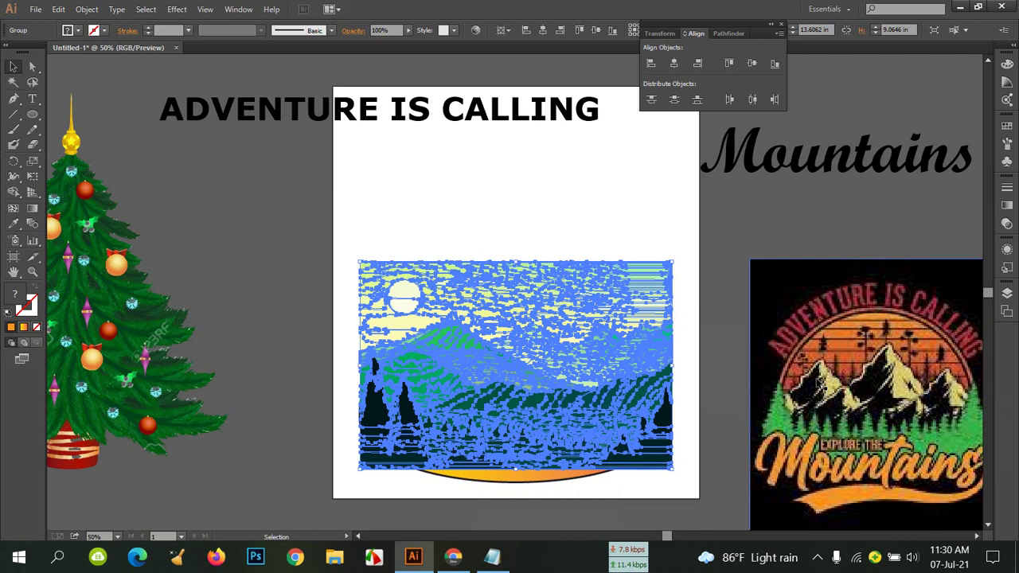
left_click(698, 234)
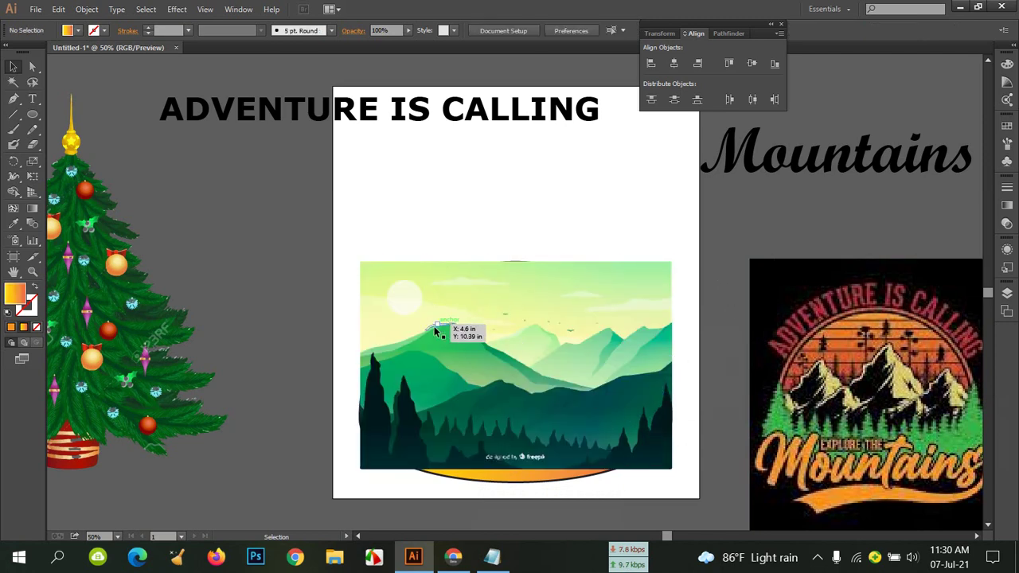
Select the dome and traced landscape together and cut away the landscape's upper-left corner with the Shape Builder tool.
left_click(518, 484)
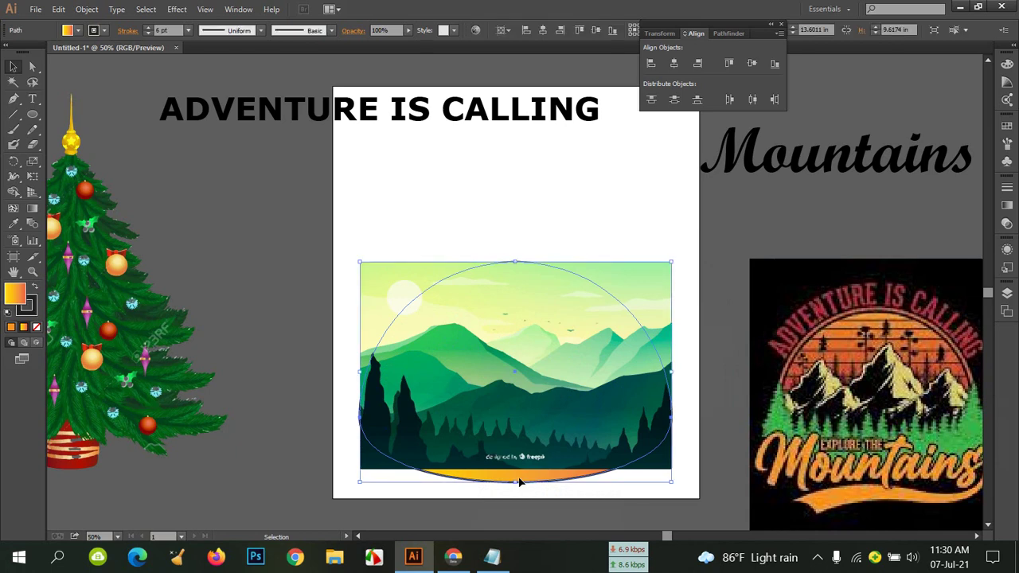
left_click(637, 297, "shift")
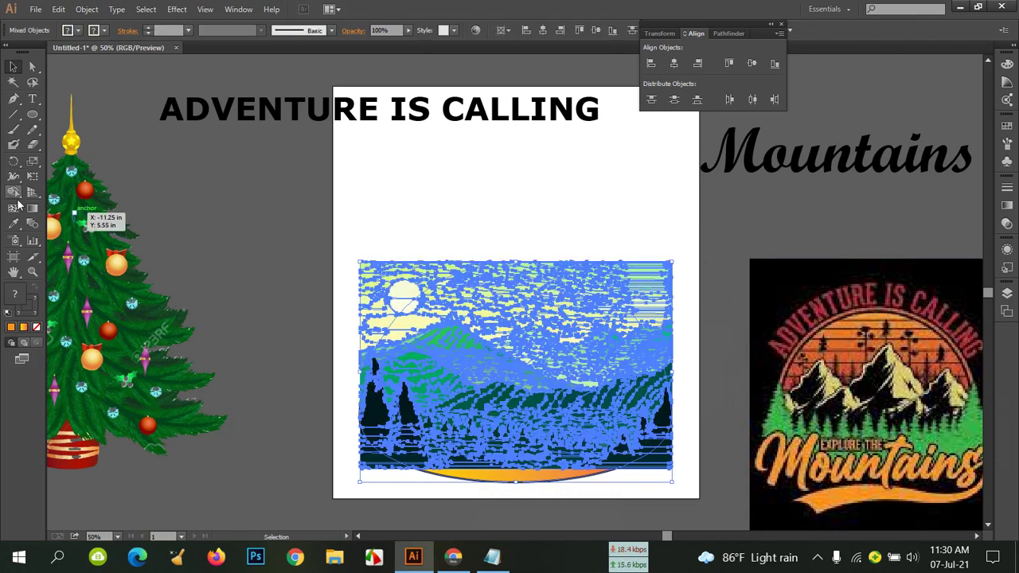
key("shift+m")
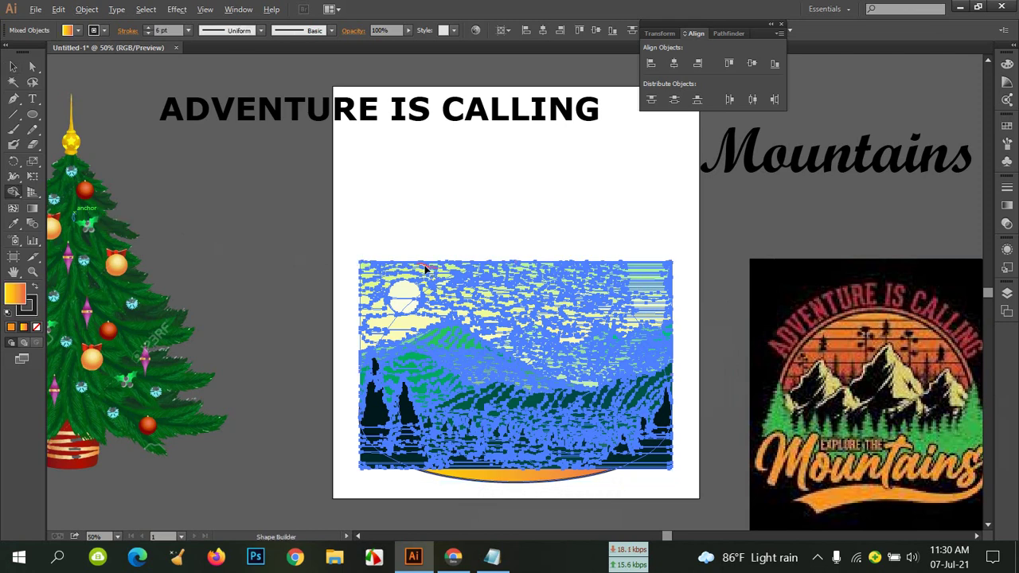
mouse_move(420, 275)
left_mouse_down()
mouse_move(358, 382)
mouse_move(361, 366)
left_mouse_up()
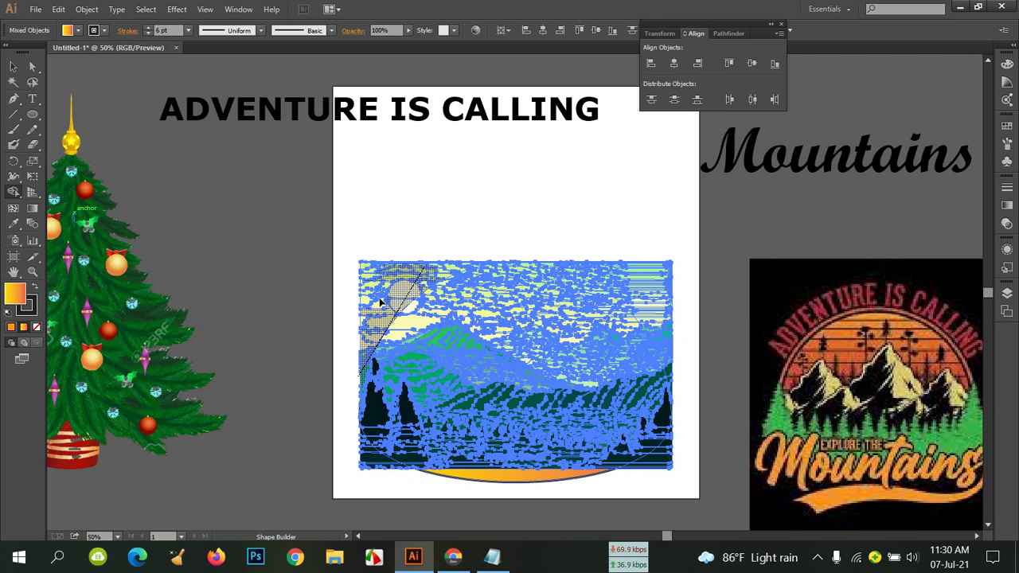
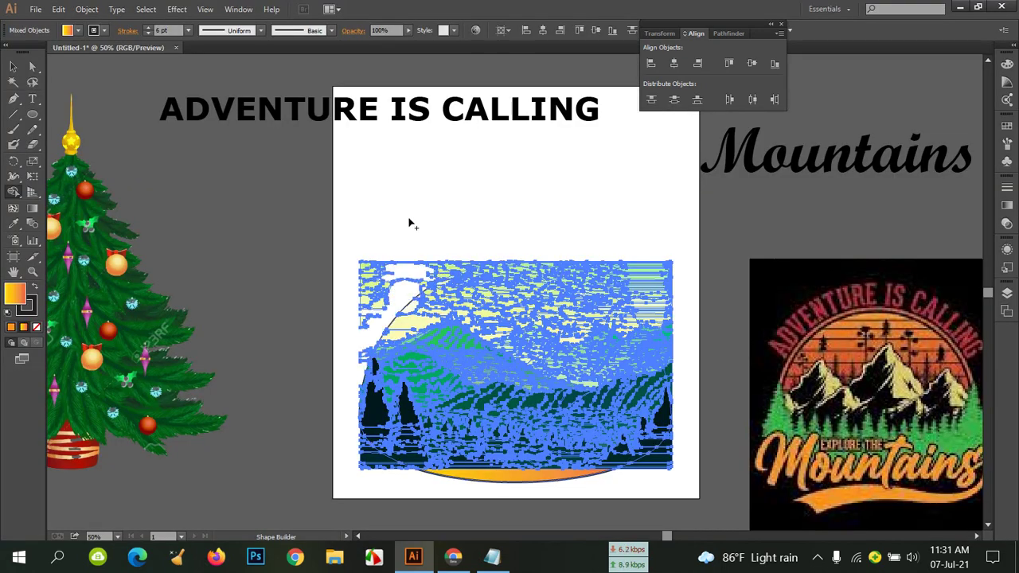
Erase the landscape's upper-left and upper-right corners along the dome's curve with the Eraser tool.
left_click(33, 145)
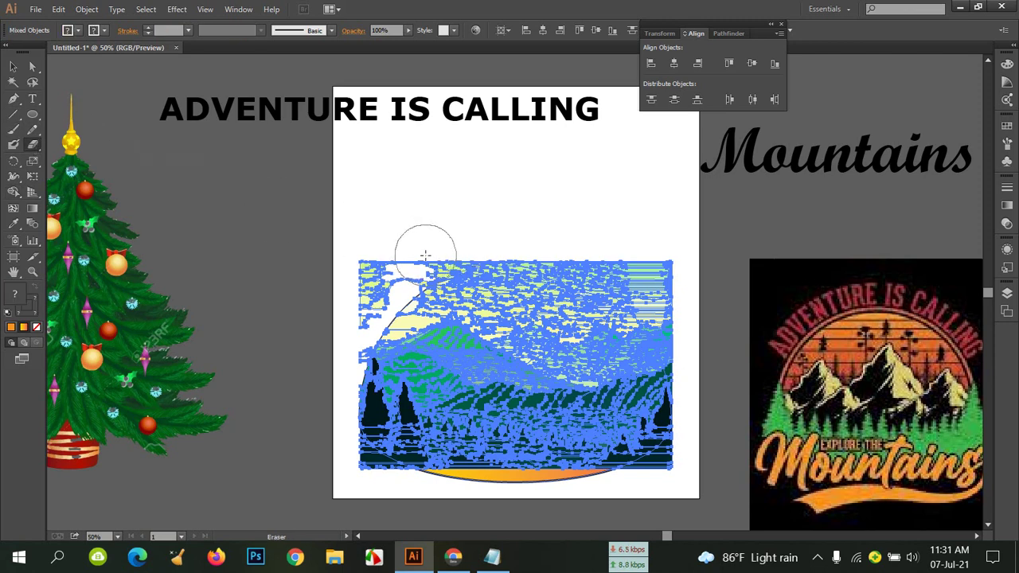
mouse_move(426, 255)
left_mouse_down()
mouse_move(359, 295)
mouse_move(343, 338)
mouse_move(347, 364)
mouse_move(341, 345)
left_mouse_up()
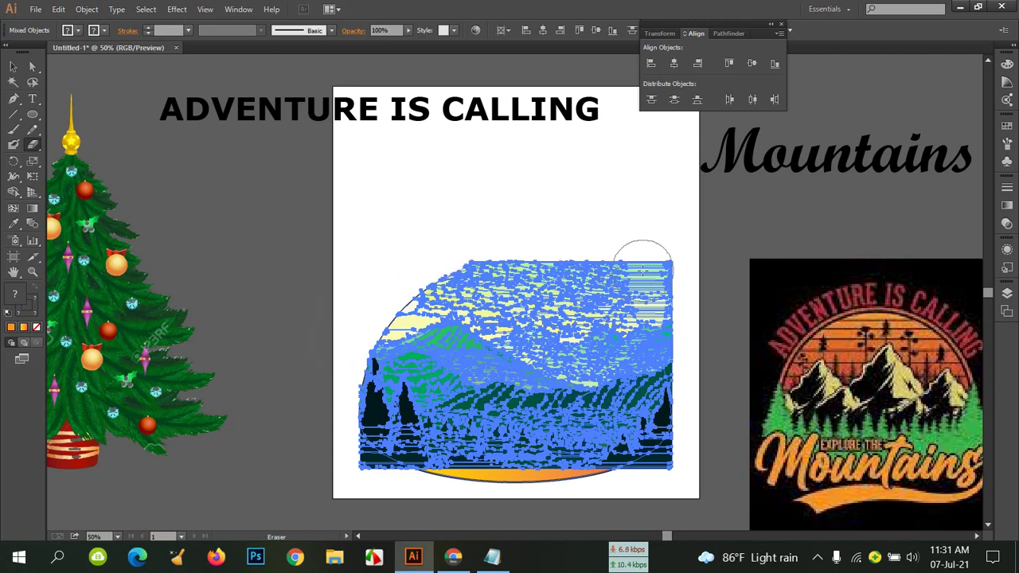
mouse_move(643, 271)
left_mouse_down()
mouse_move(603, 253)
mouse_move(642, 265)
mouse_move(673, 293)
mouse_move(715, 383)
mouse_move(683, 338)
left_mouse_up()
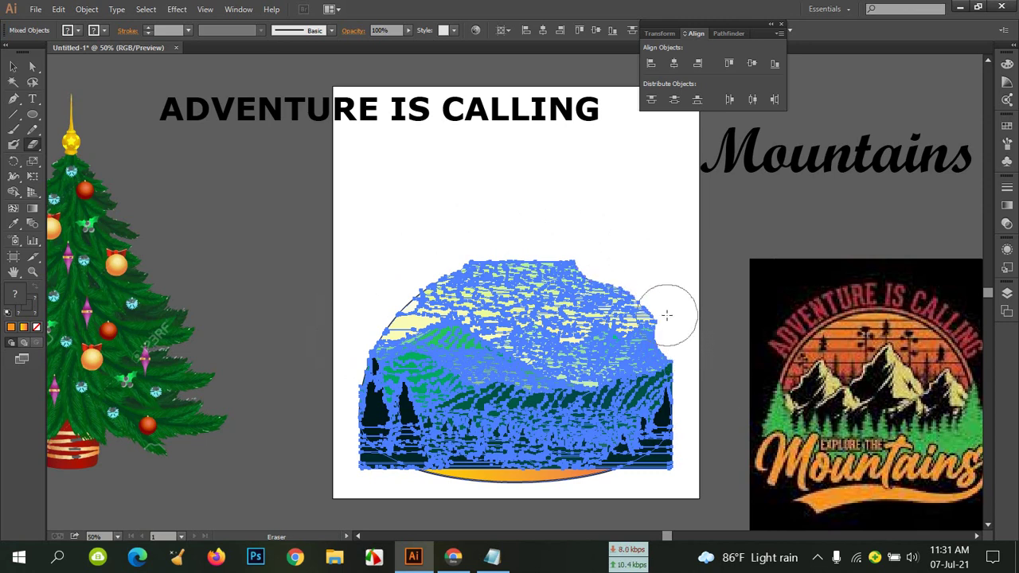
Delete the partly erased landscape together with the gradient dome, clearing the artboard.
left_click(12, 67)
left_click(437, 313)
key("Delete")
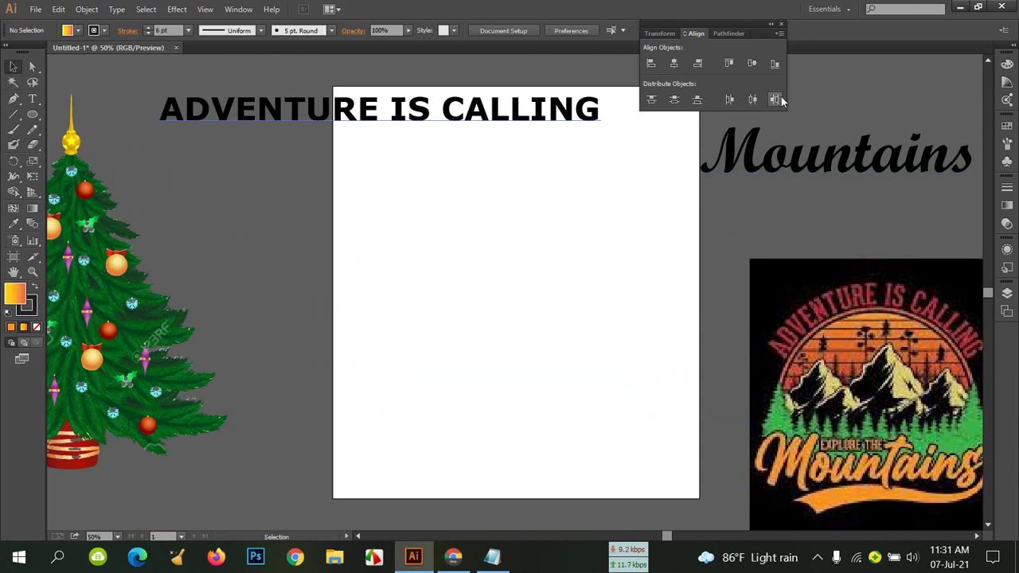
Undo the last two changes and delete the traced landscape group behind the gradient dome.
key("ctrl+z")
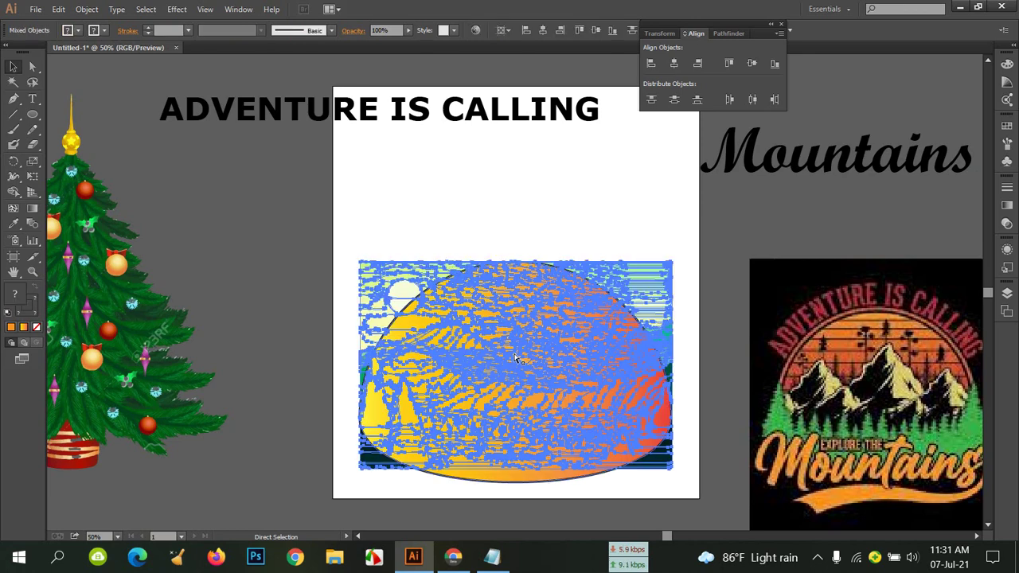
key("ctrl+z")
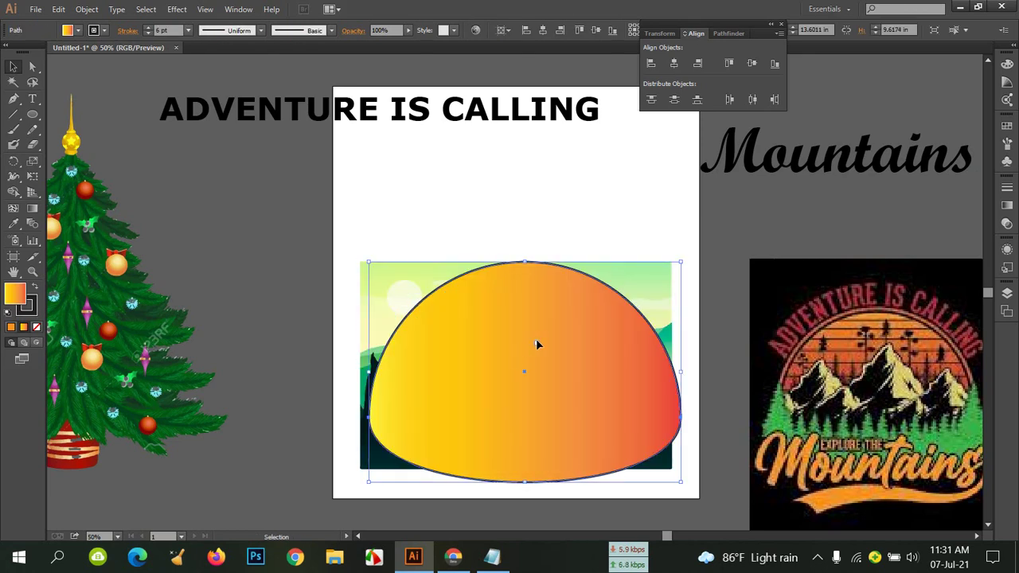
left_click(661, 289)
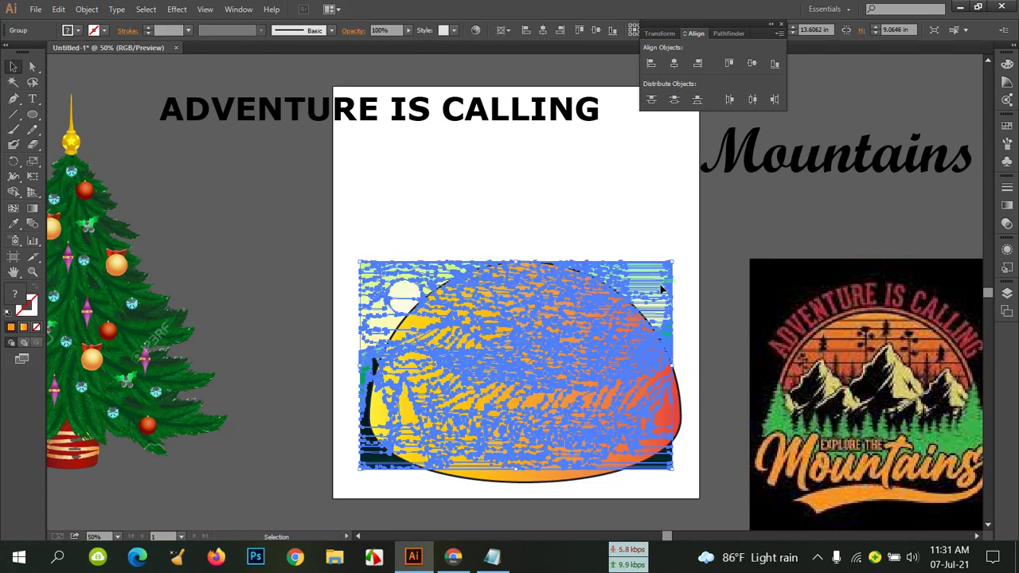
key("Delete")
Center the gradient dome horizontally on the artboard.
left_click(519, 344)
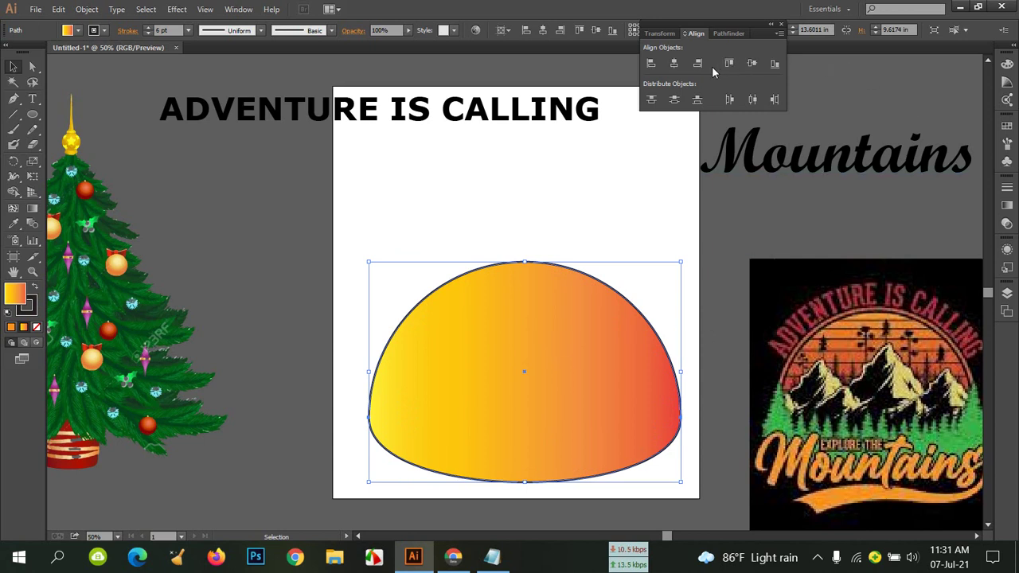
left_click(674, 64)
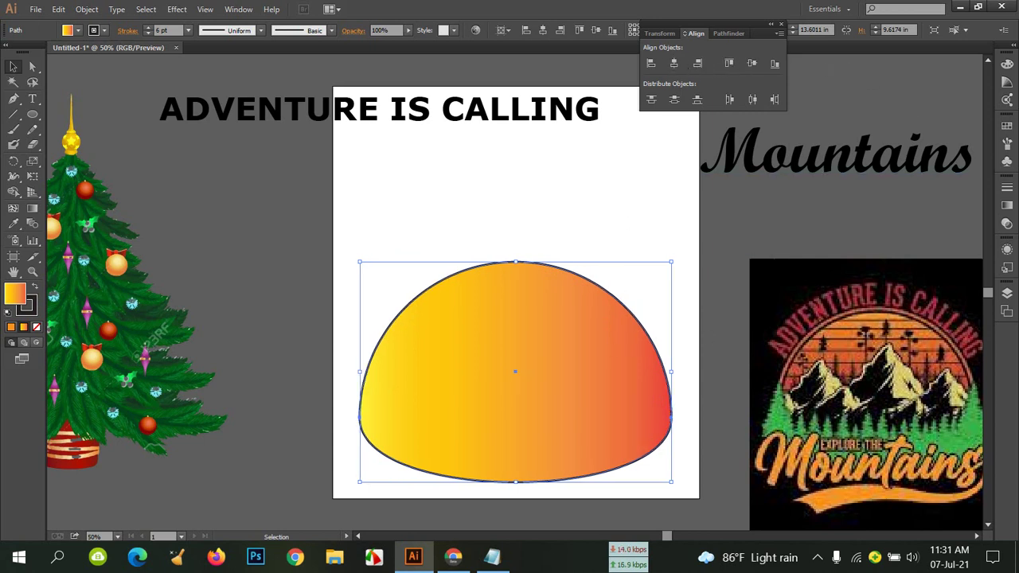
Copy the green mountain landscape image from Chrome and paste it into the Illustrator document.
left_click(453, 557)
right_click(490, 177)
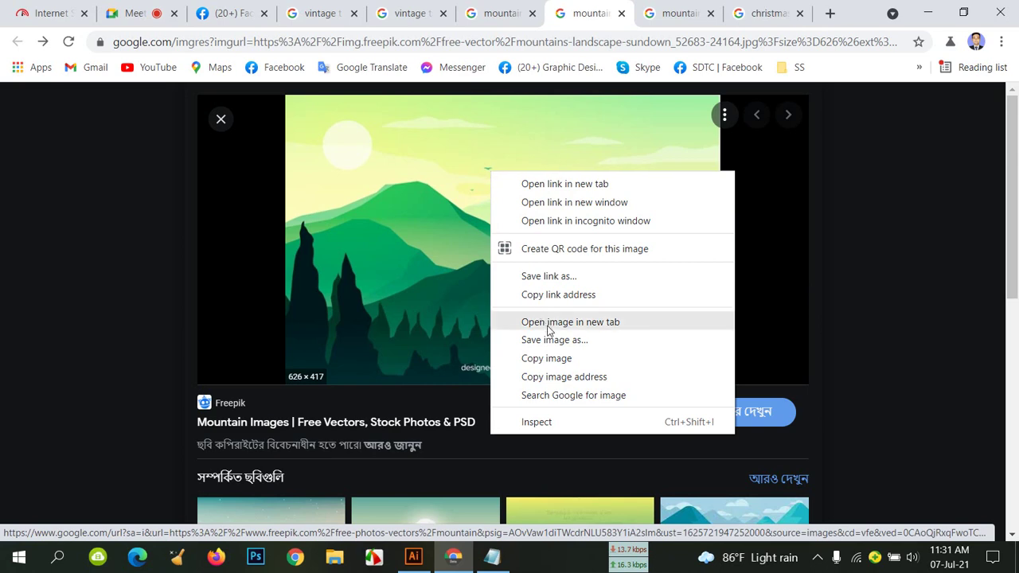
left_click(549, 359)
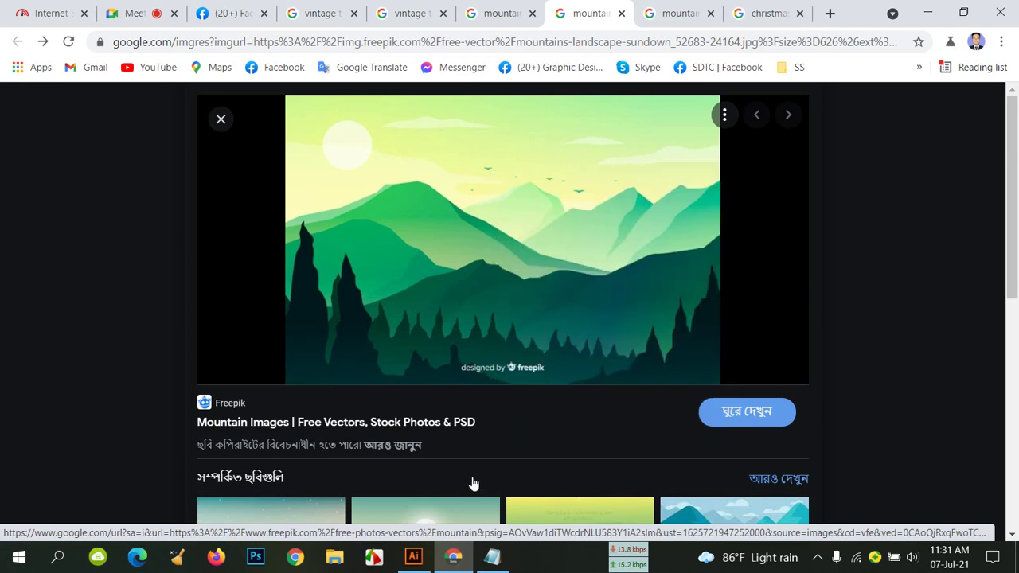
left_click(413, 557)
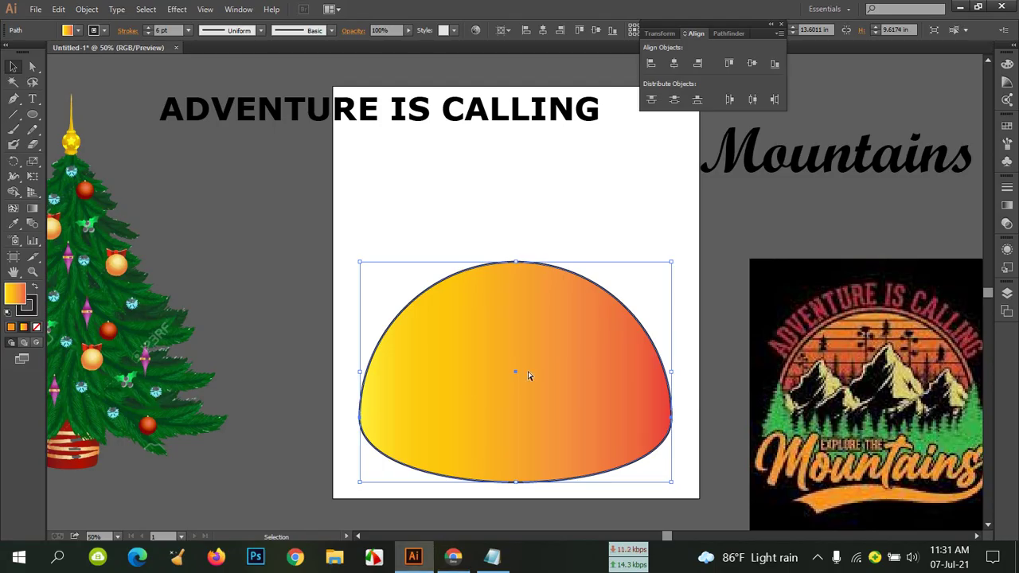
key("ctrl+v")
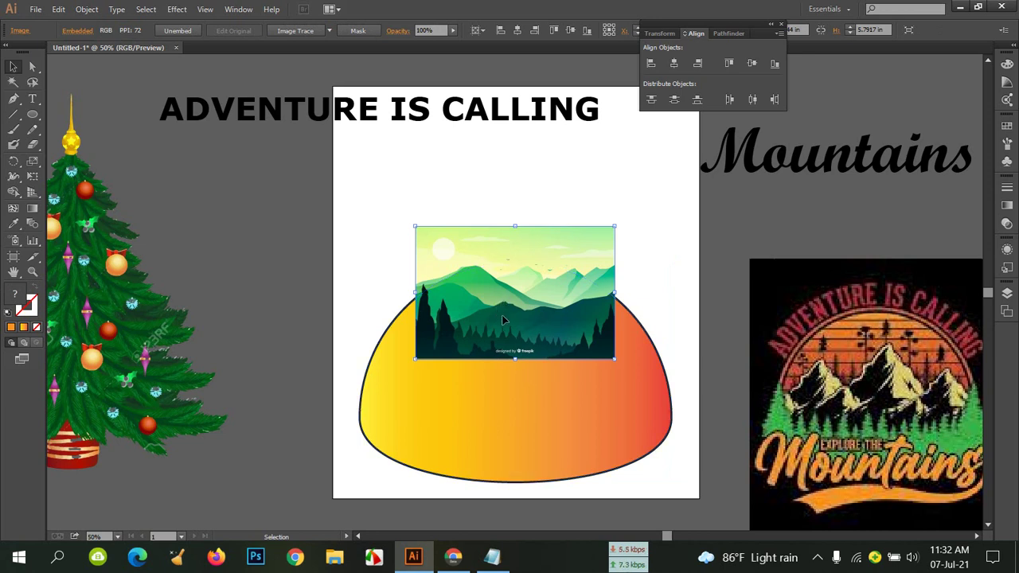
Move the landscape image over the dome, enlarge it to about 9.01 in tall and center it horizontally.
left_click_drag(502, 315, 497, 386)
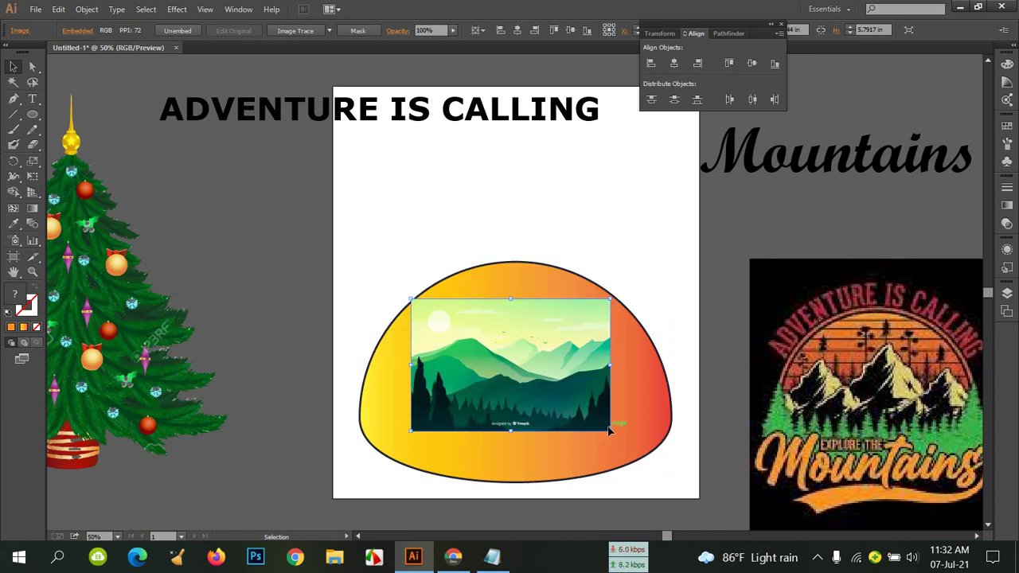
left_click_drag(609, 432, 667, 506)
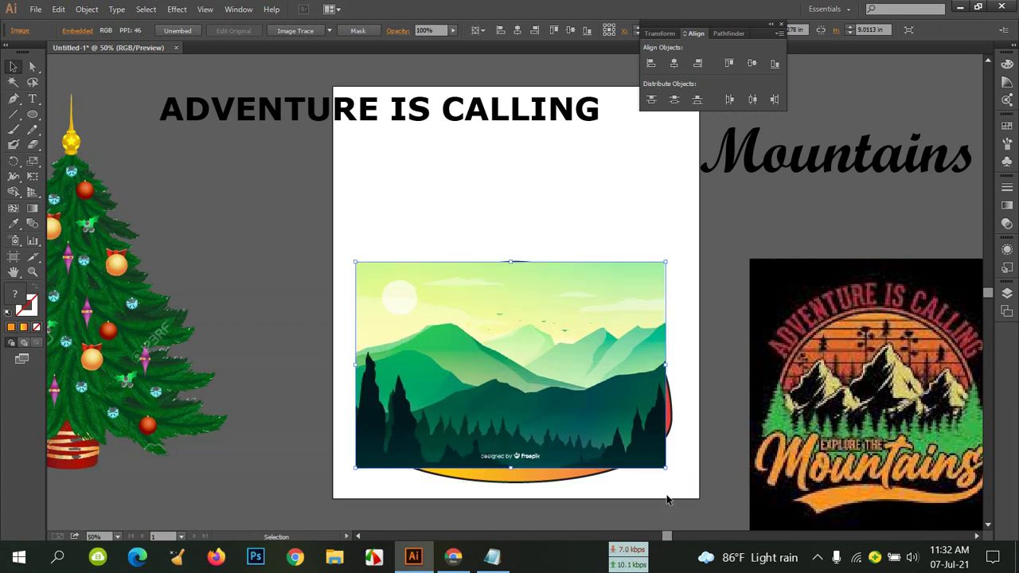
left_click(675, 63)
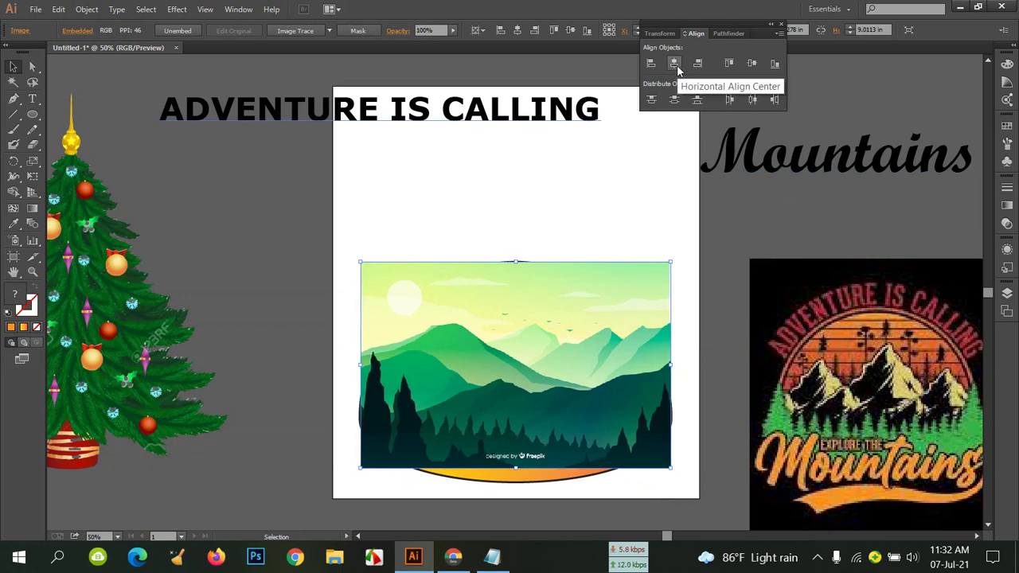
left_click(1007, 295)
left_click(884, 286)
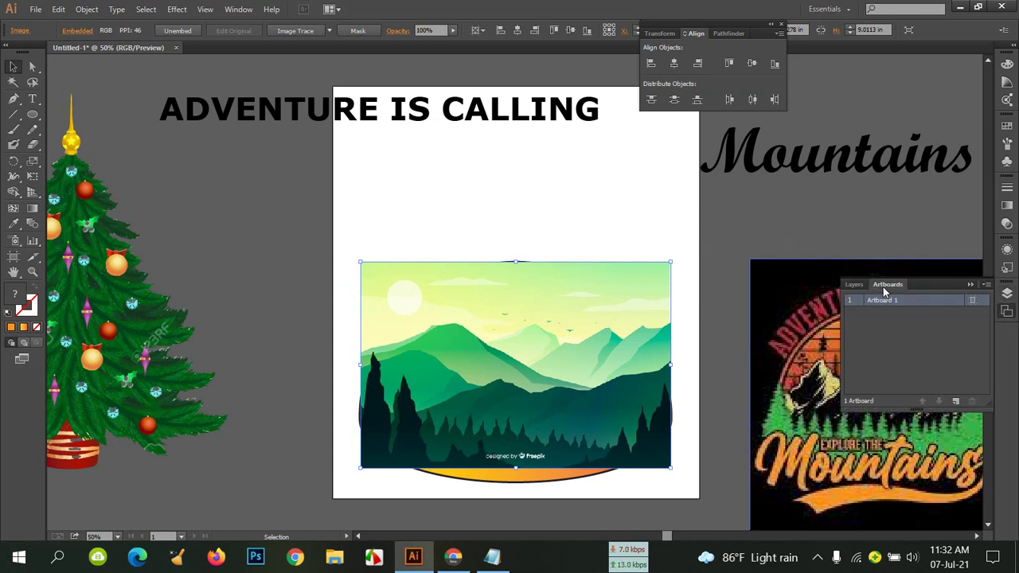
left_click(1007, 293)
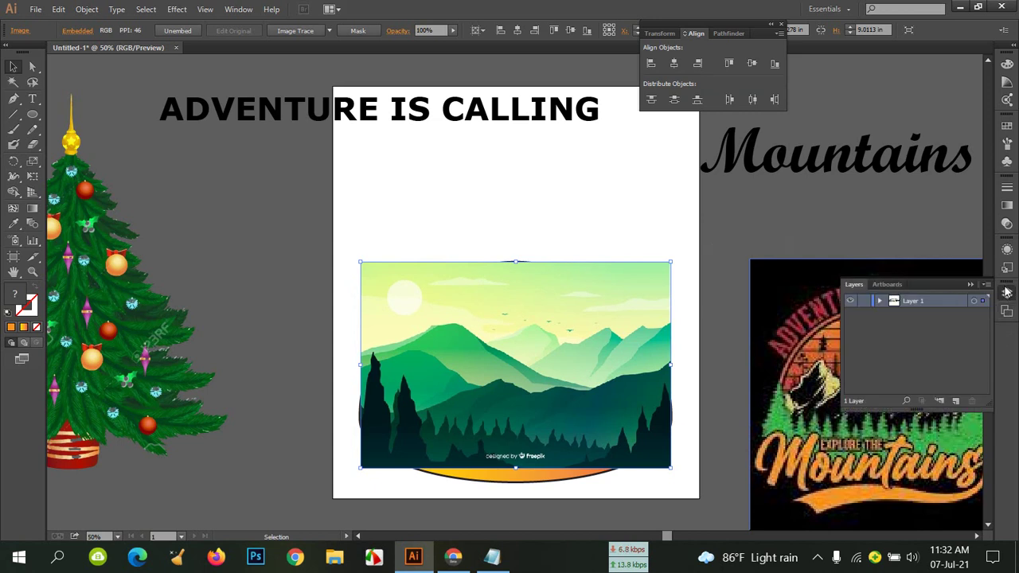
left_click(1006, 310)
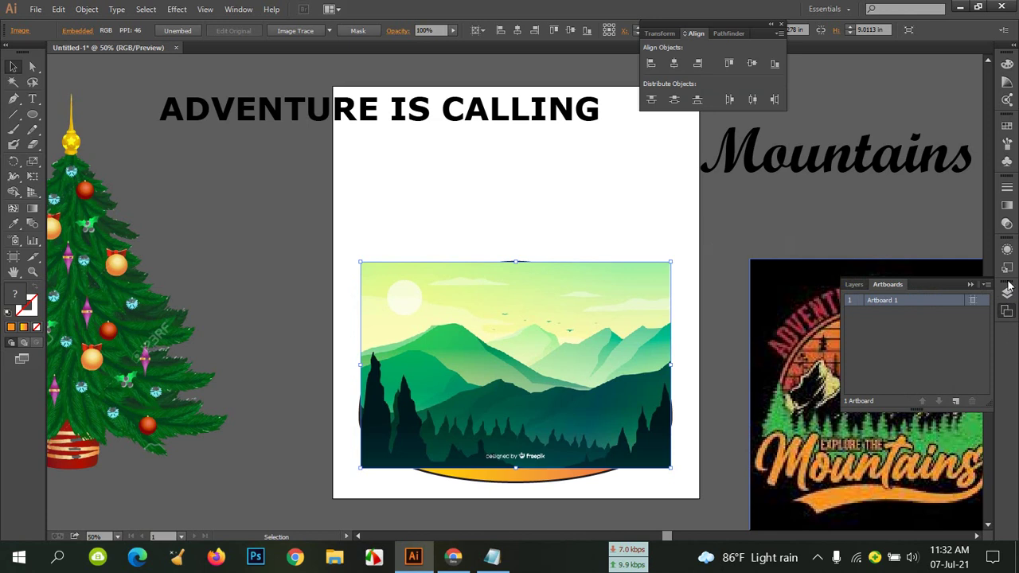
left_click(1006, 271)
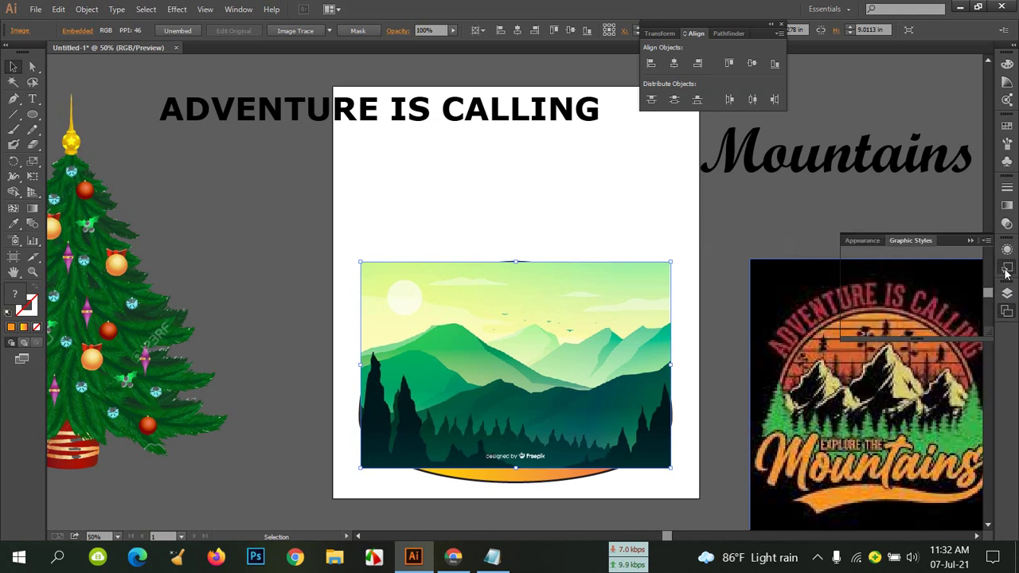
left_click(1007, 191)
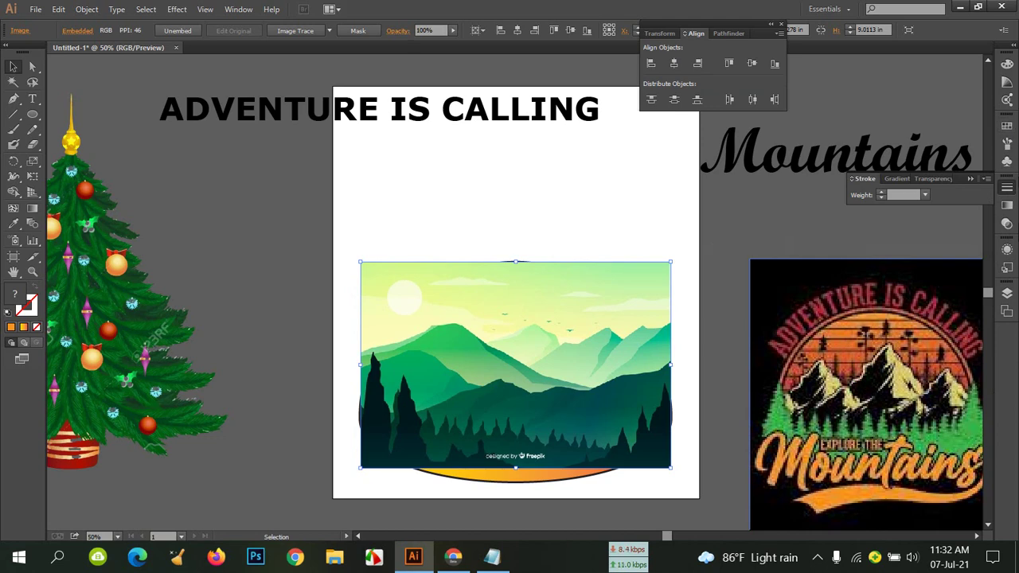
Replace the large gradient circle with a new one about 12.64 in wide, centered horizontally on the artboard.
mouse_move(422, 559)
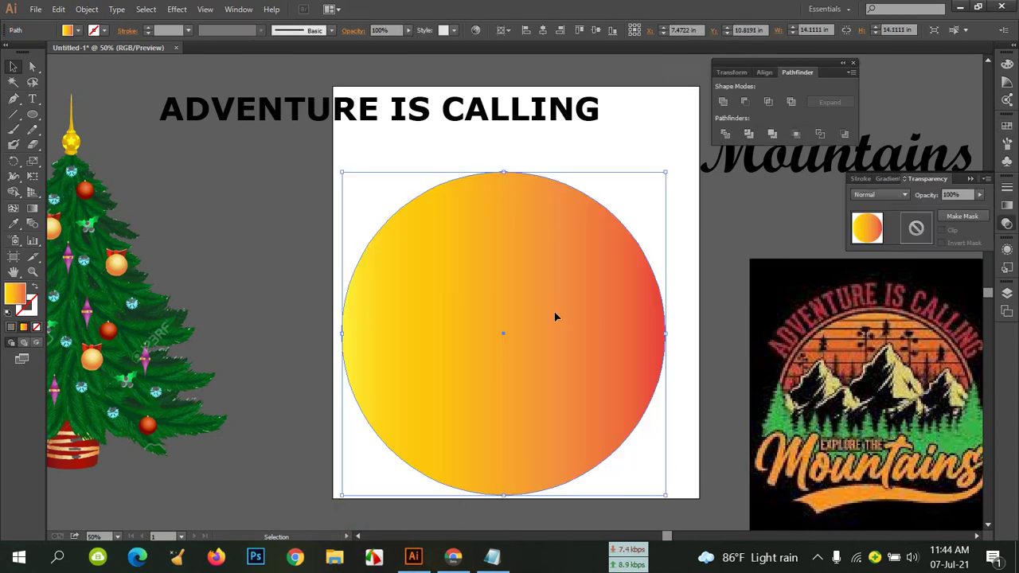
key("Delete")
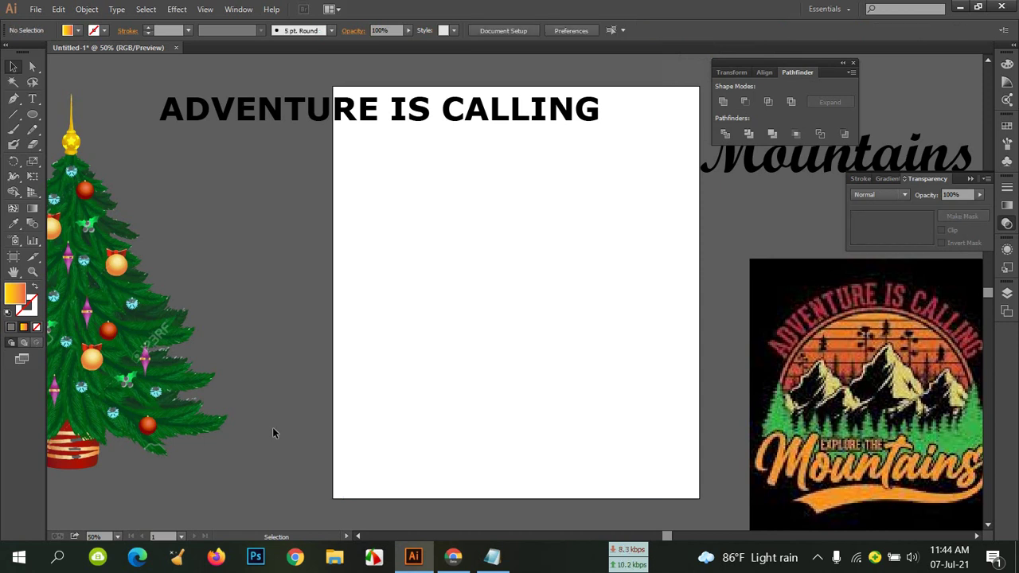
left_click(33, 114)
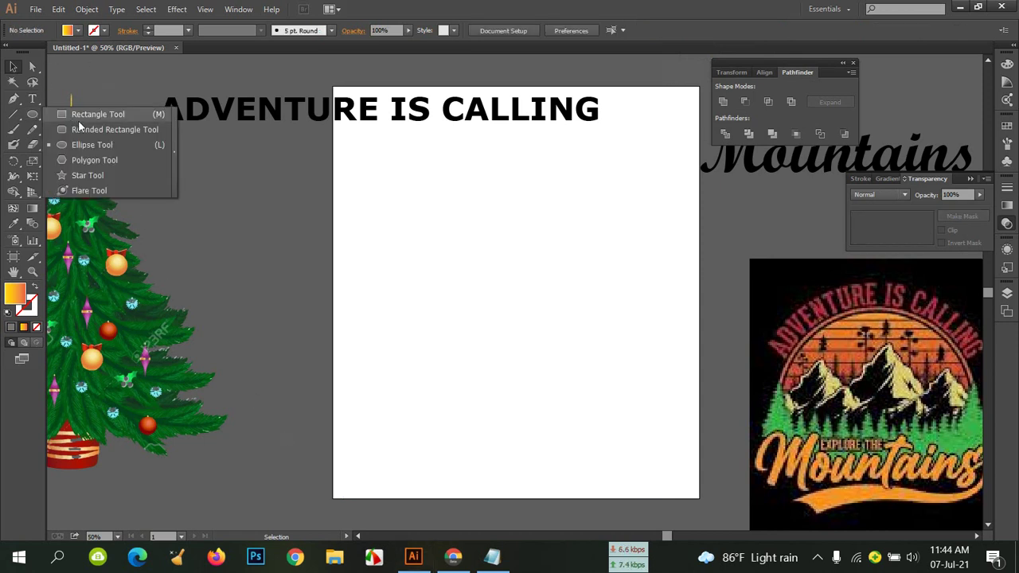
left_click(92, 144)
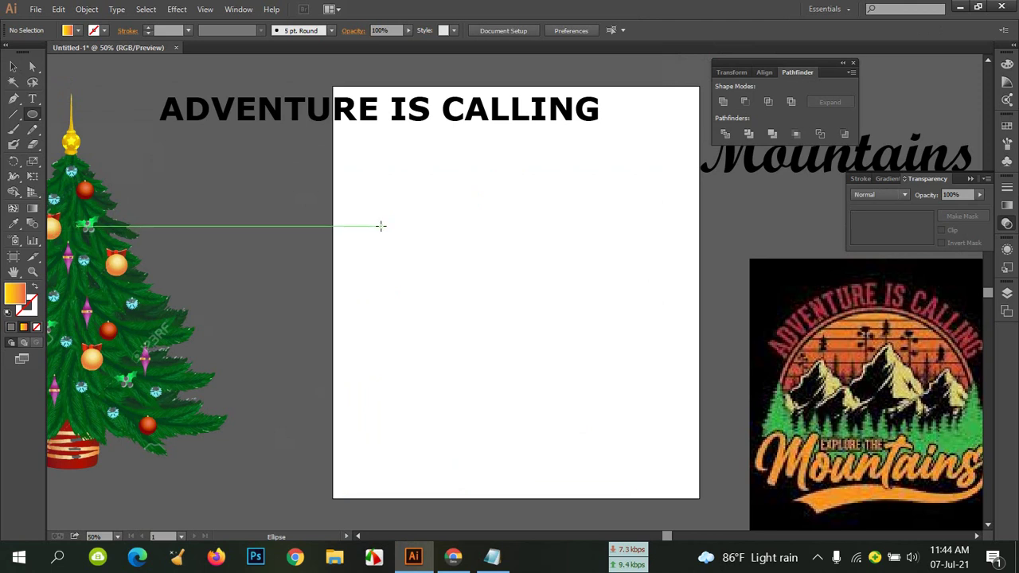
left_click_drag(381, 226, 667, 513)
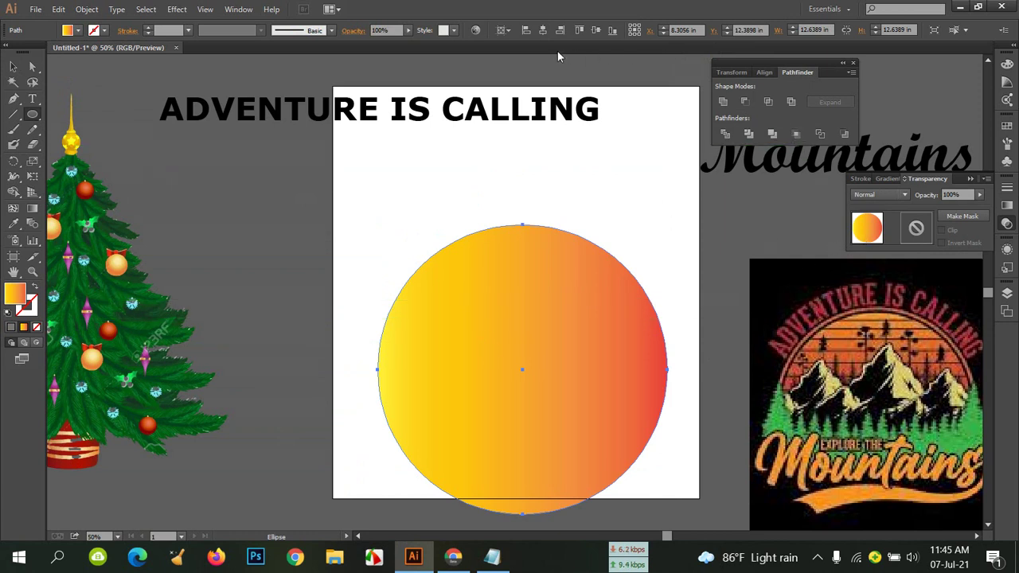
left_click(546, 31)
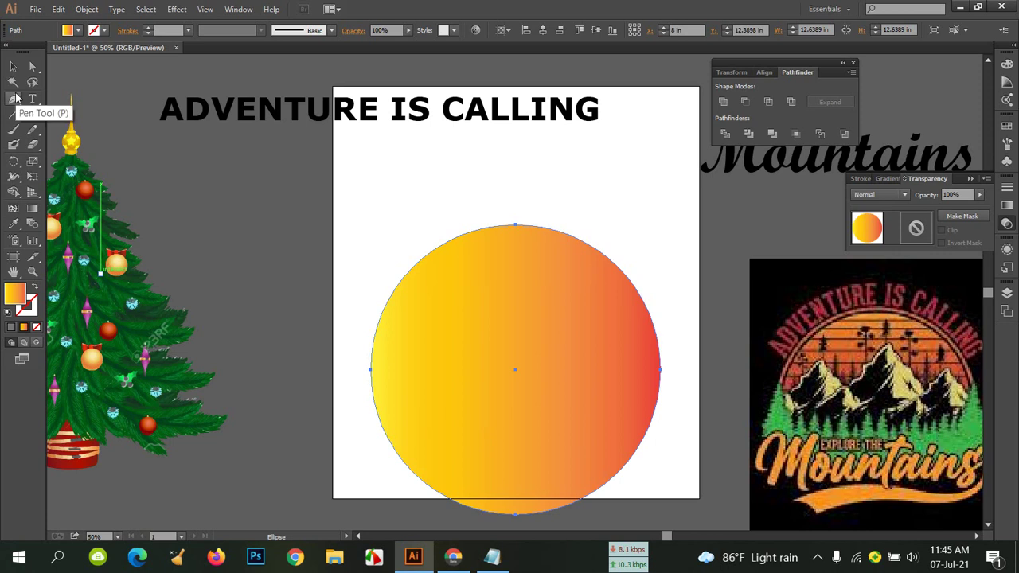
Remove the circle's bottom anchor point with the Pen tool to turn it into a dome.
left_click(14, 97)
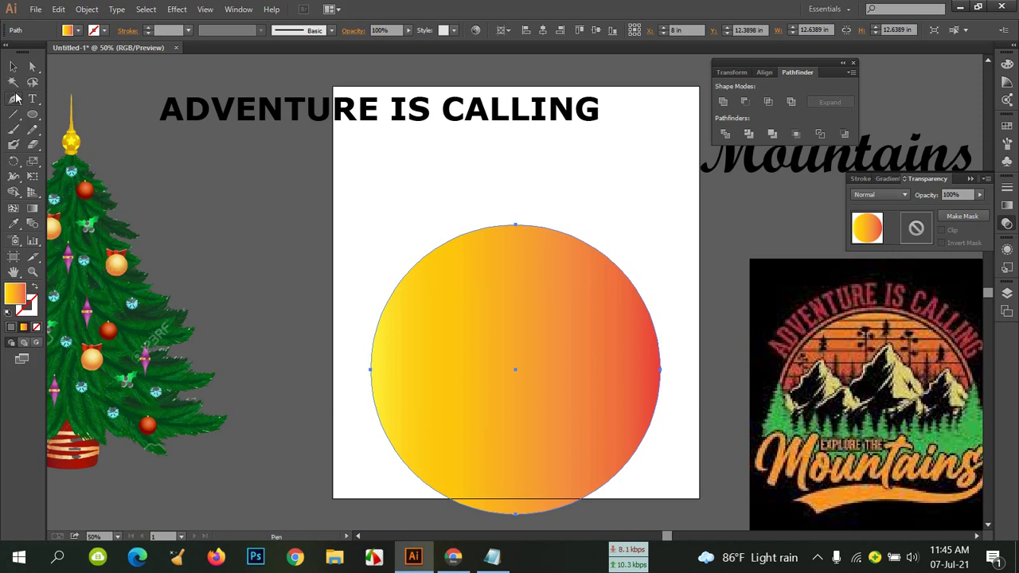
left_click(516, 514)
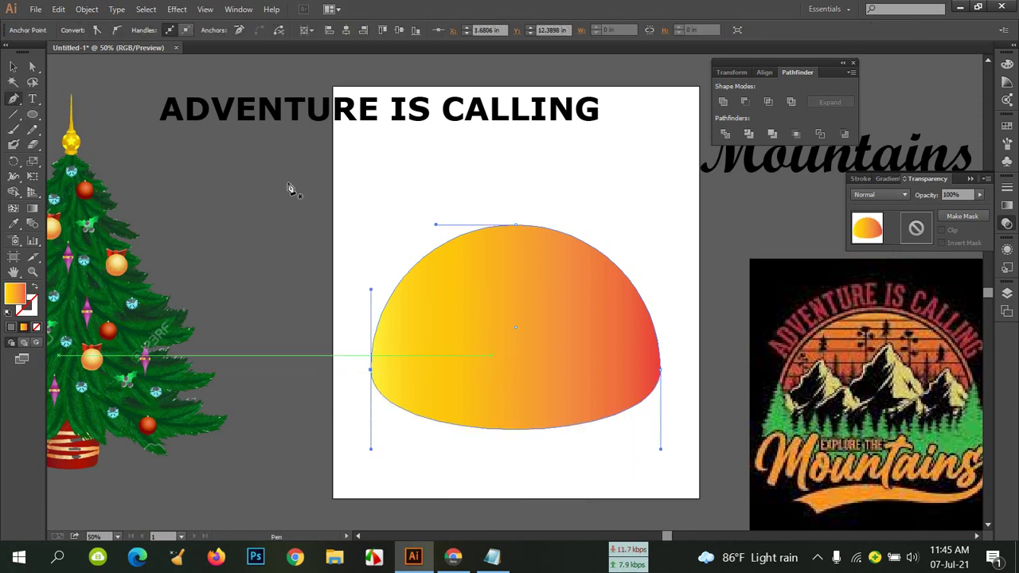
left_click(13, 67)
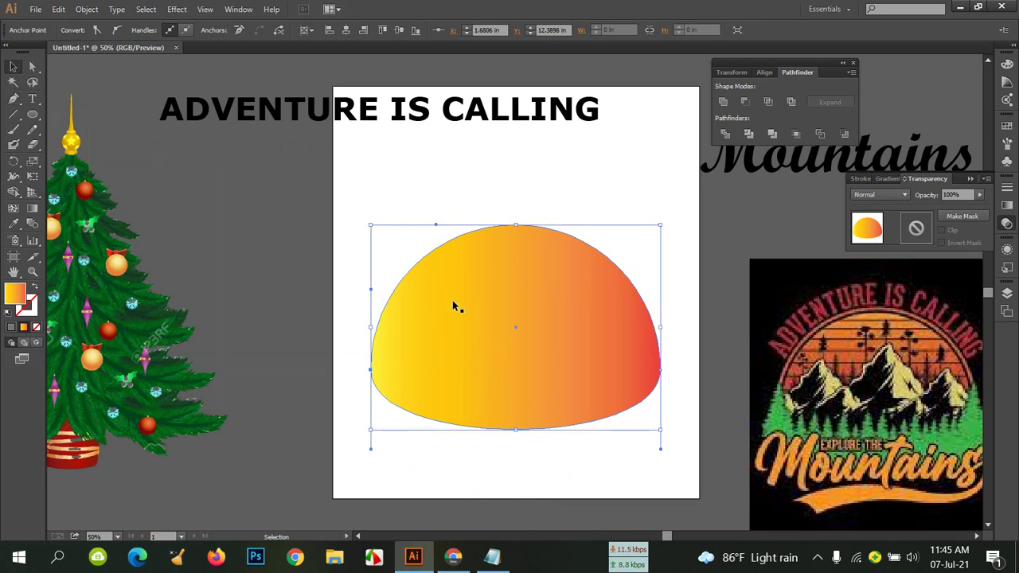
Move the gradient dome lower on the artboard and center it horizontally.
left_click_drag(452, 300, 456, 348)
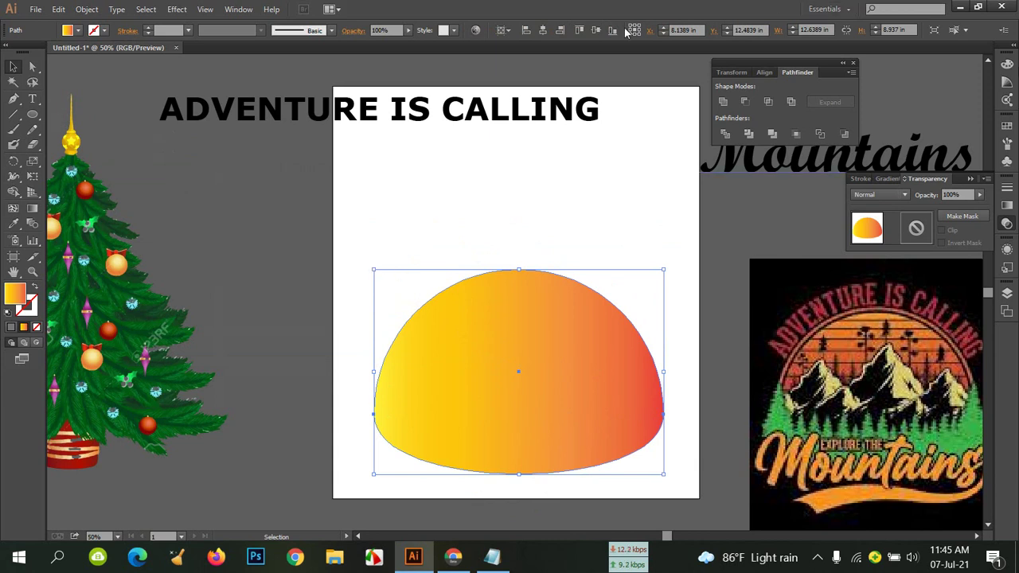
left_click(545, 31)
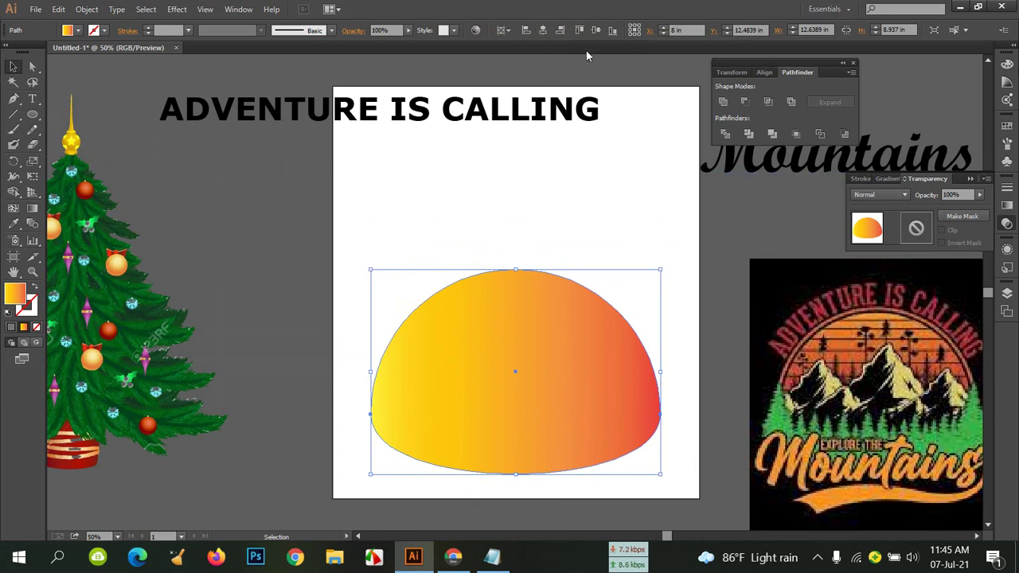
left_click(566, 176)
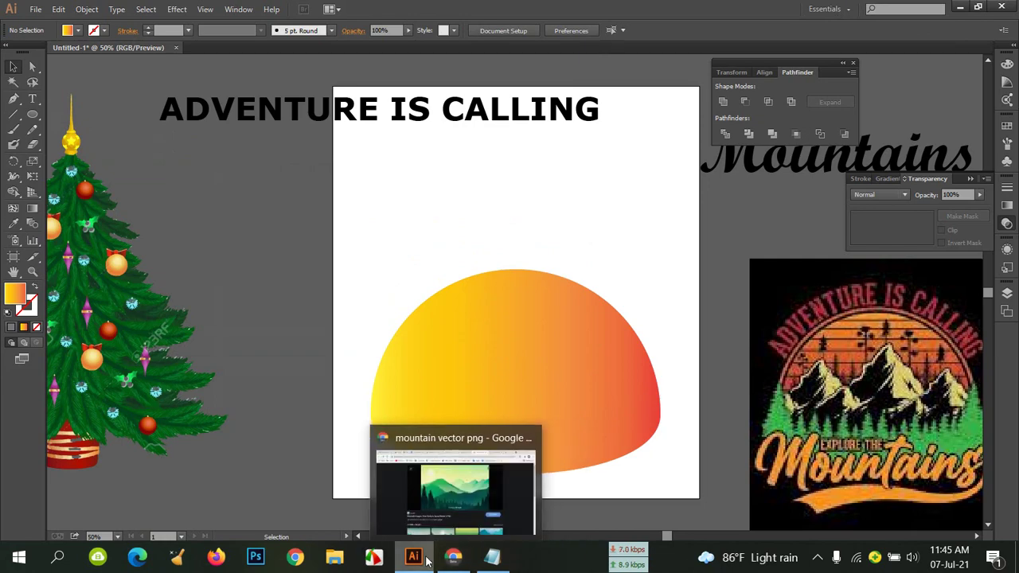
Switch to Chrome, copy the Freepik mountain landscape image again and paste it over the dome in Illustrator.
mouse_move(422, 558)
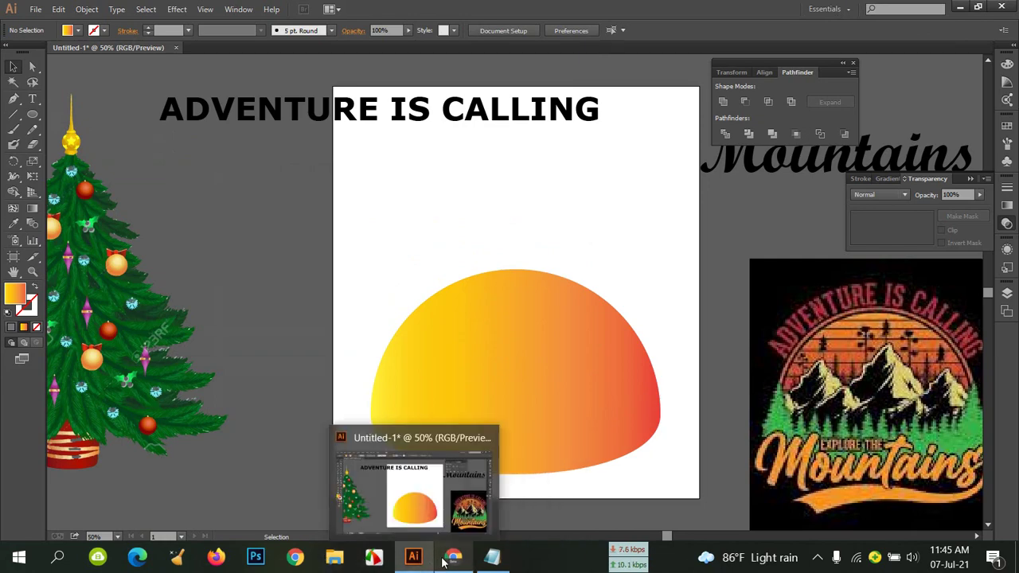
left_click(453, 557)
right_click(588, 149)
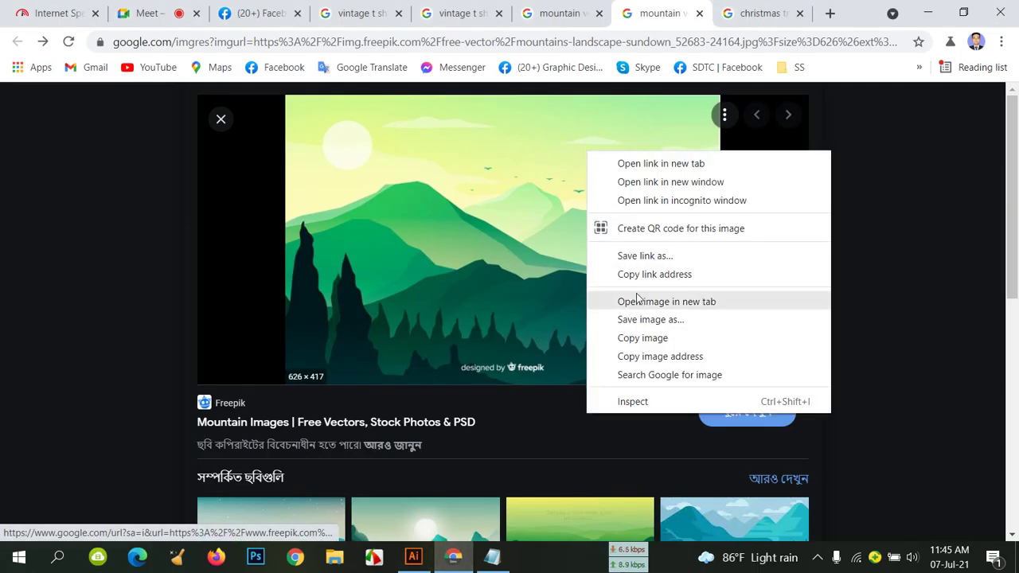
left_click(644, 338)
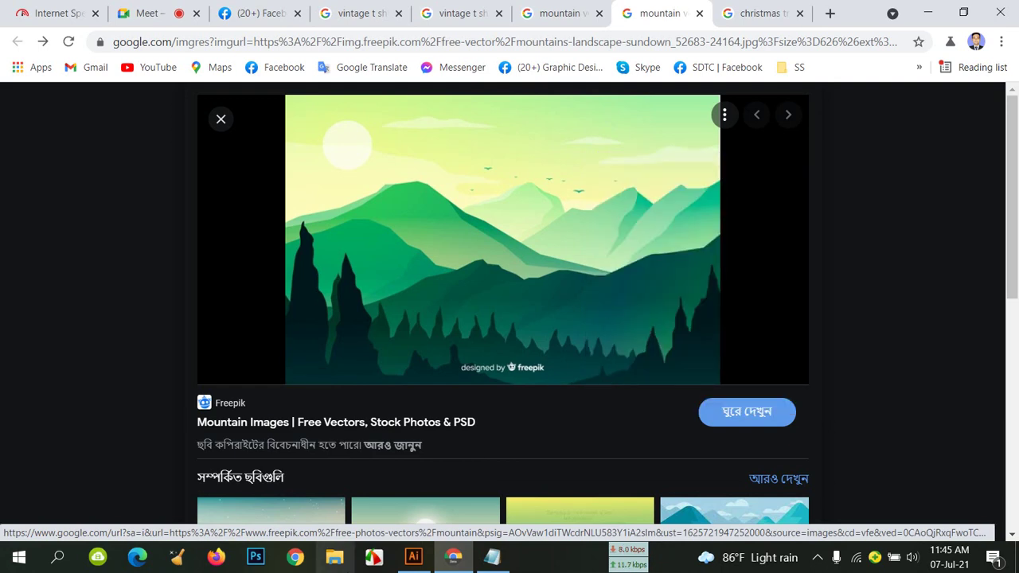
left_click(413, 558)
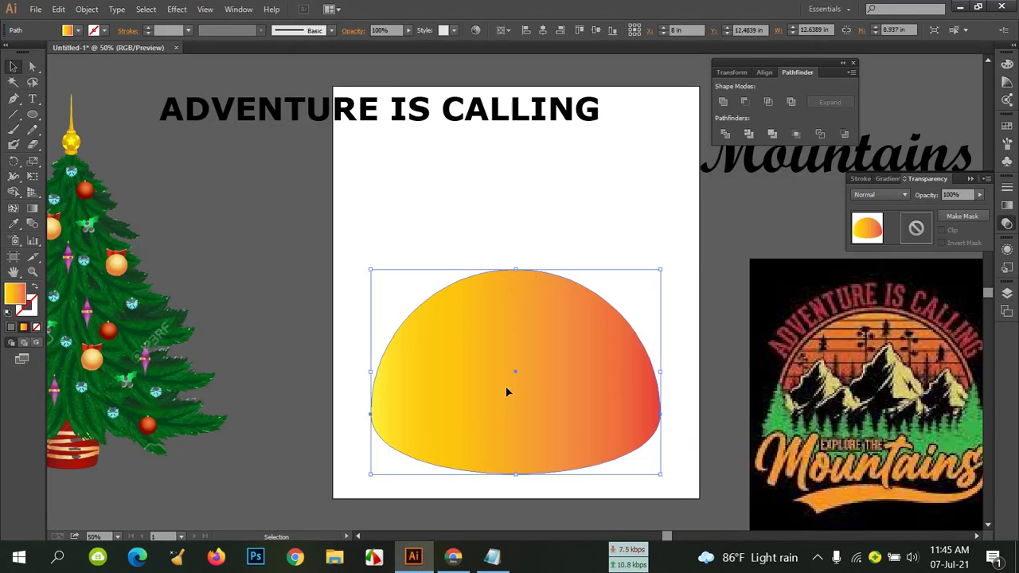
key("ctrl+v")
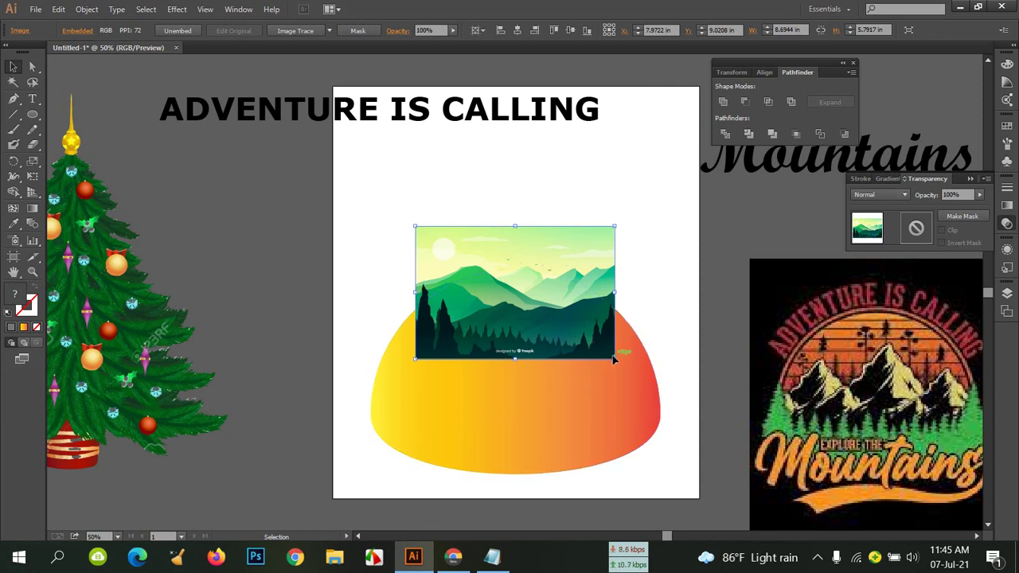
Enlarge the pasted landscape to about 13.75 in wide, move it down to cover the dome and center it horizontally.
left_click_drag(615, 360, 662, 451)
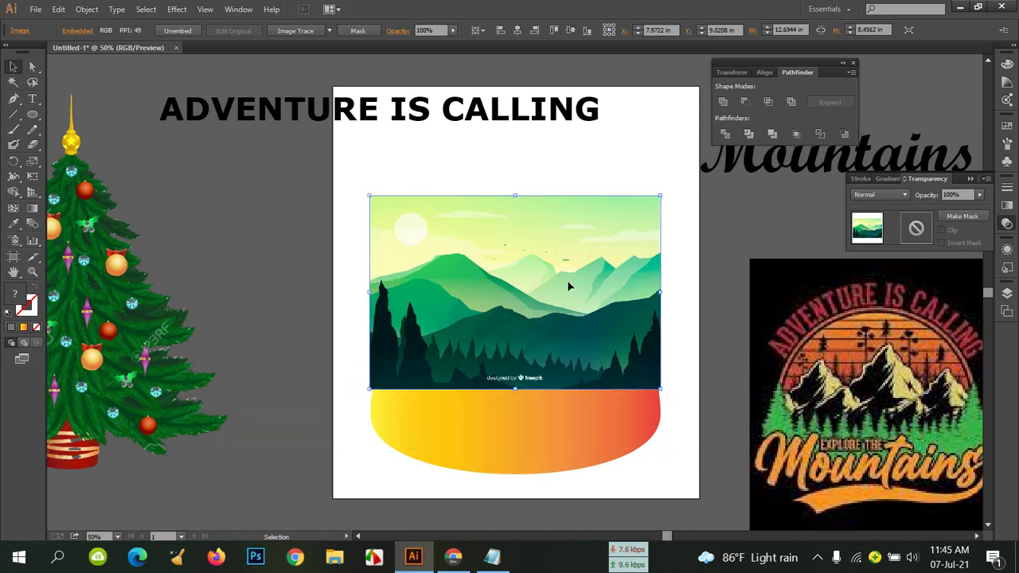
left_click_drag(569, 285, 563, 361)
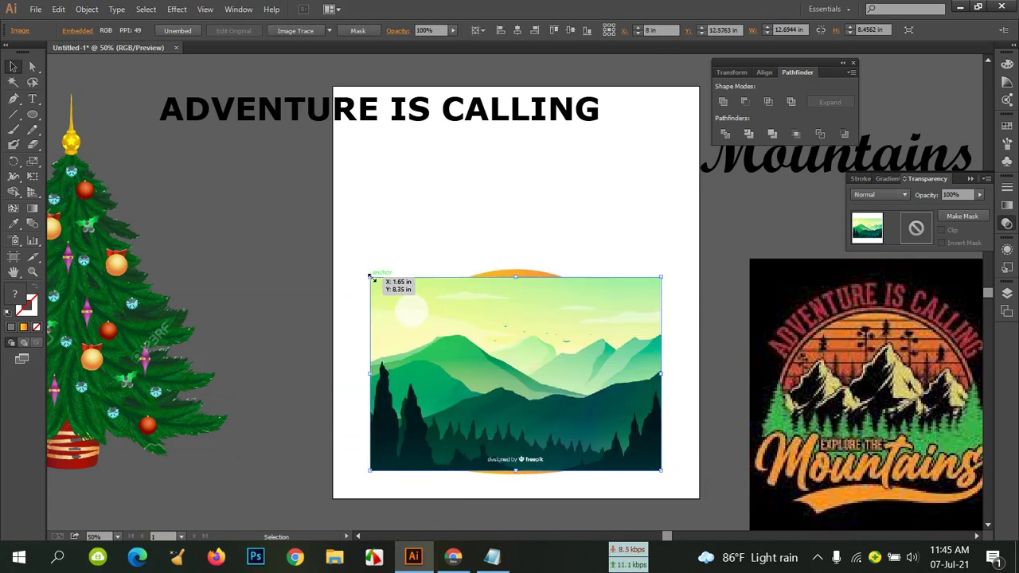
left_click_drag(372, 279, 369, 244)
left_click_drag(664, 277, 682, 287)
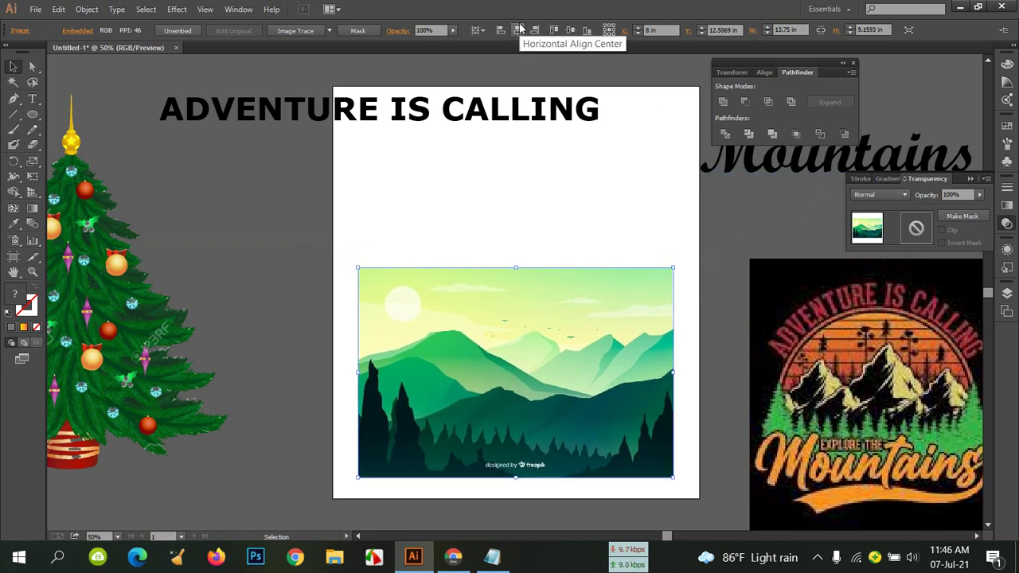
left_click(517, 33)
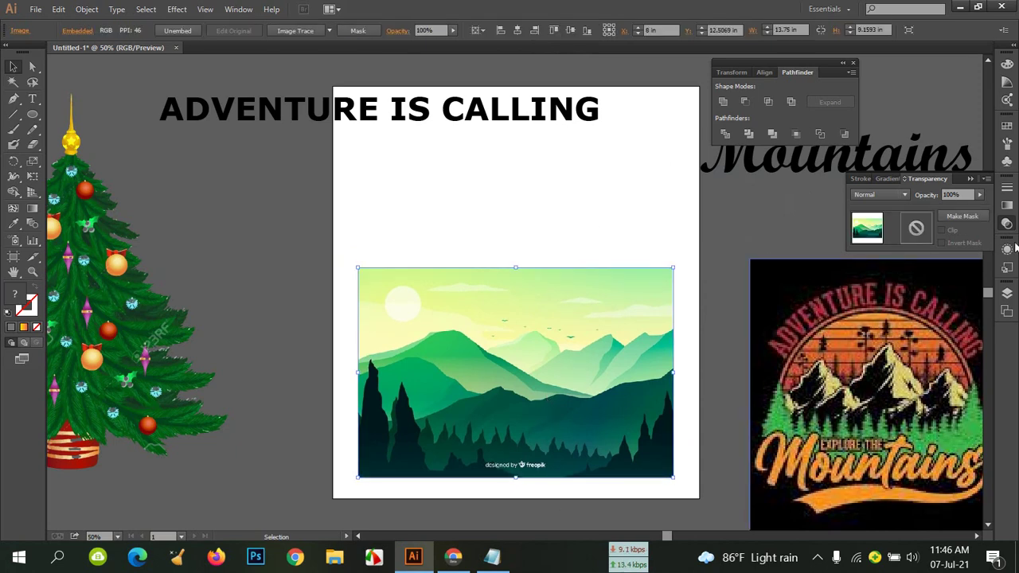
Send the mountain landscape image behind the gradient dome.
left_click(963, 216)
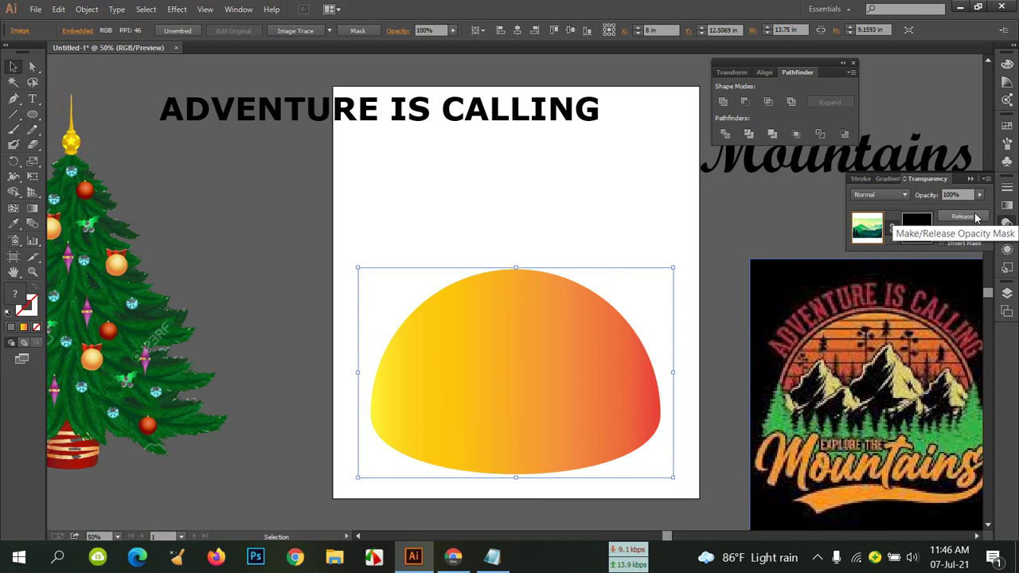
key("ctrl+z")
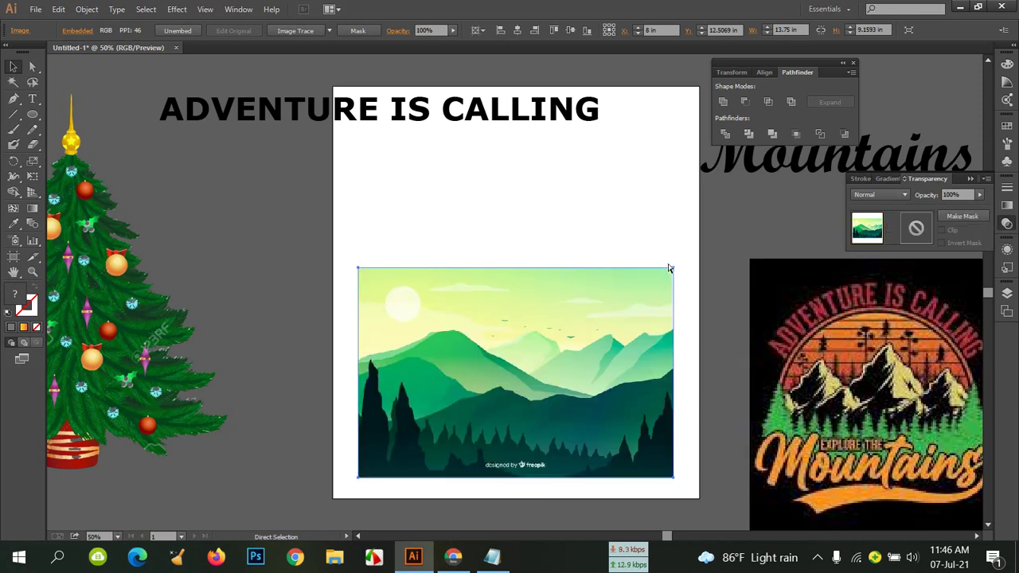
left_click_drag(585, 337, 553, 294)
left_click(531, 464)
left_click(564, 209)
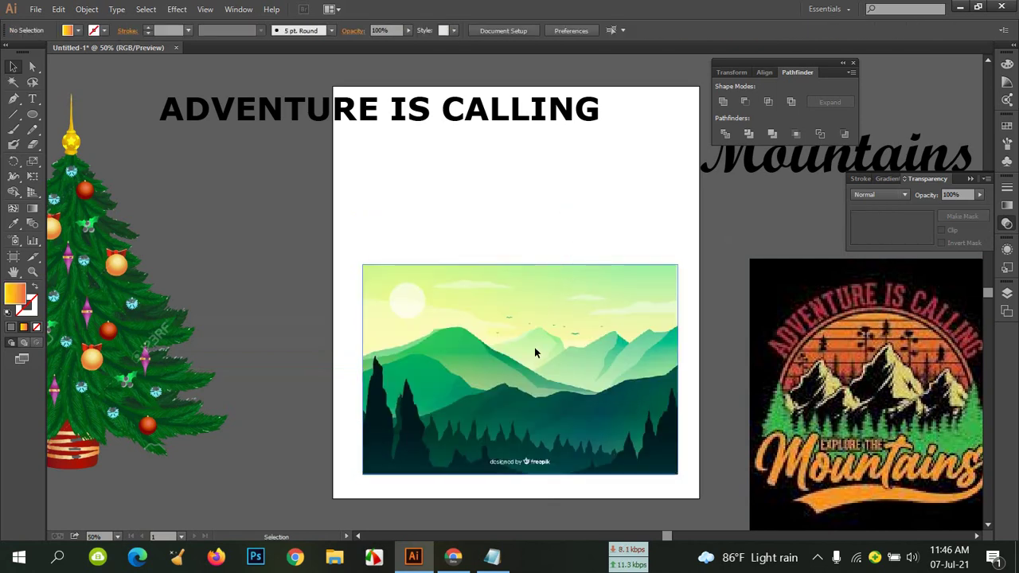
left_click(534, 348)
right_click(535, 350)
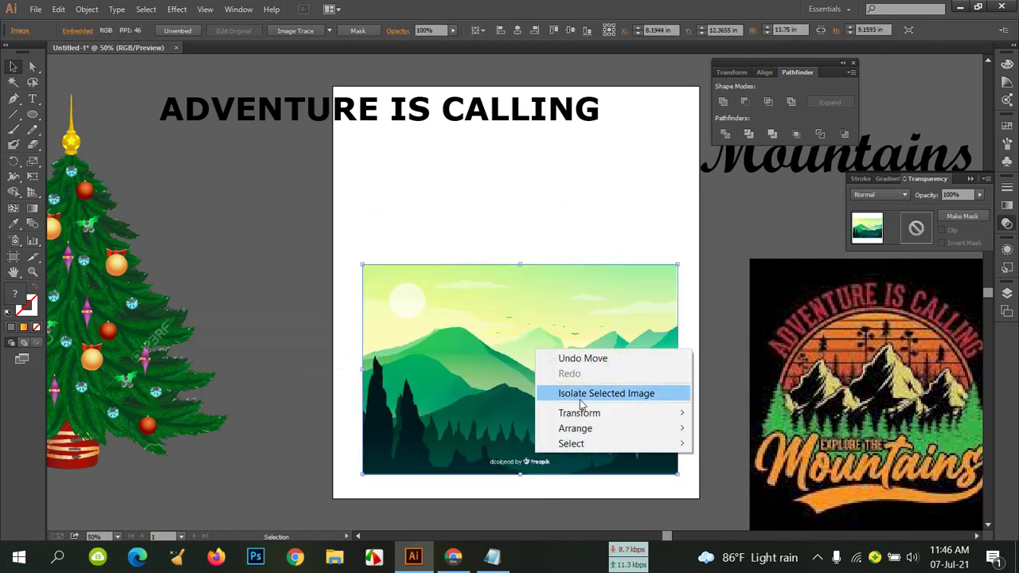
mouse_move(594, 414)
mouse_move(650, 430)
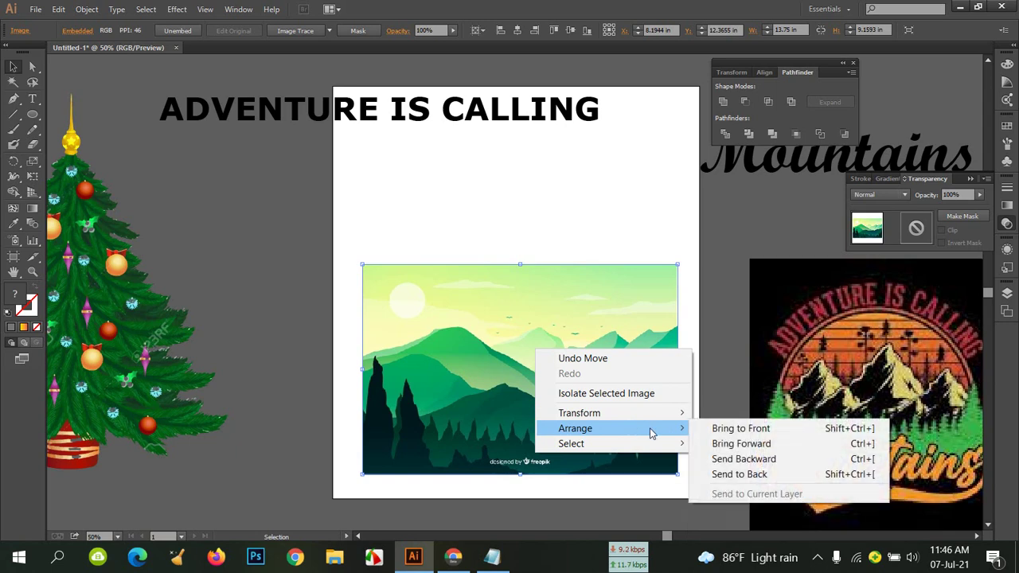
left_click(764, 474)
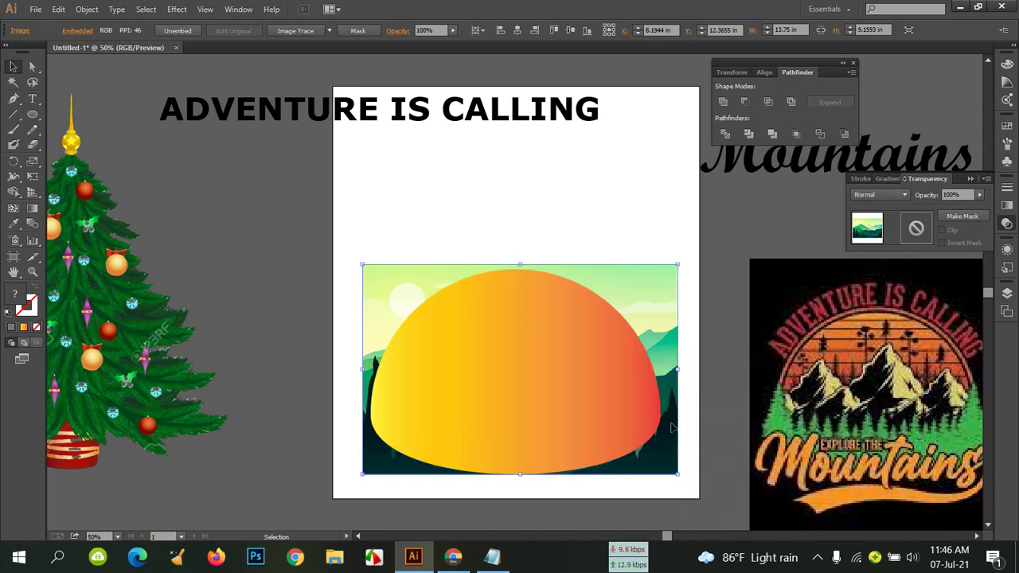
Center the dome and landscape horizontally on the artboard and make an opacity mask from the dome.
left_click(574, 323)
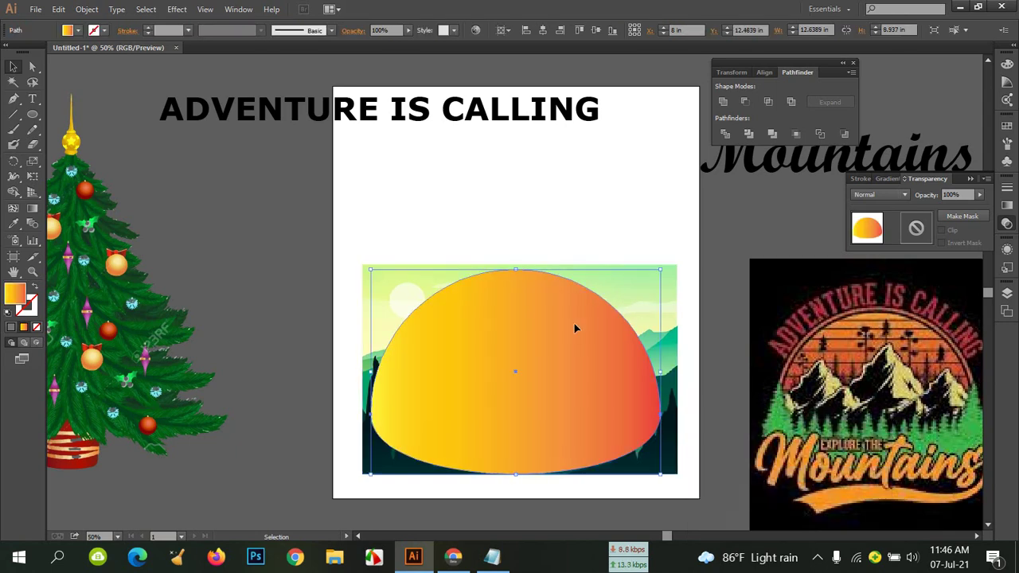
left_click(667, 292, "shift")
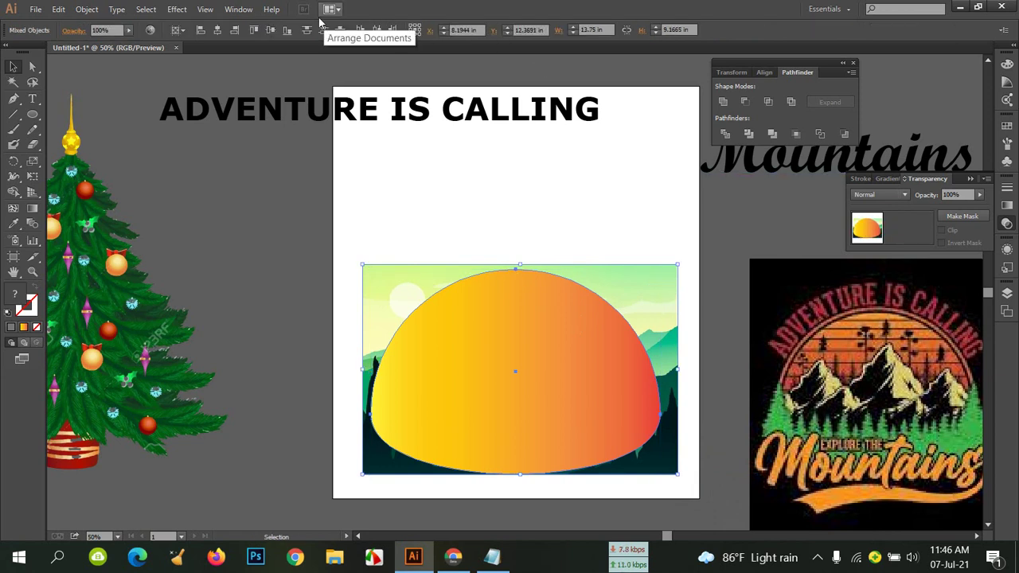
left_click(217, 29)
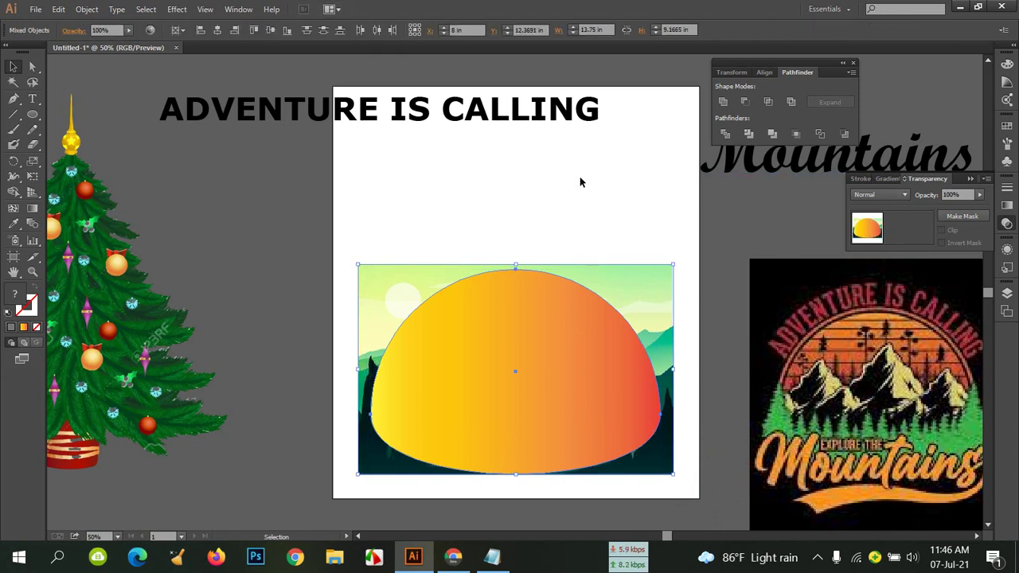
left_click(960, 225)
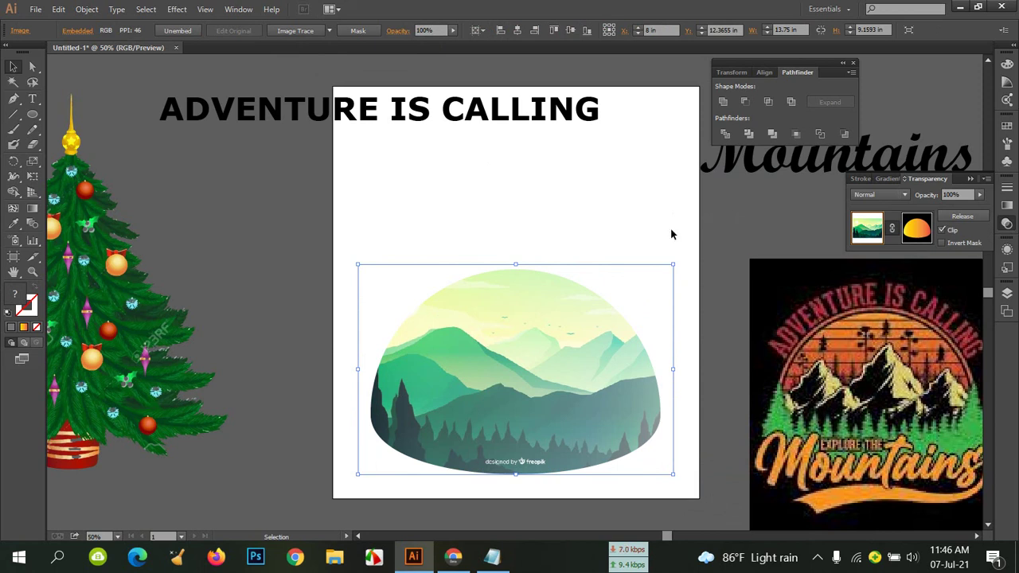
left_click(647, 231)
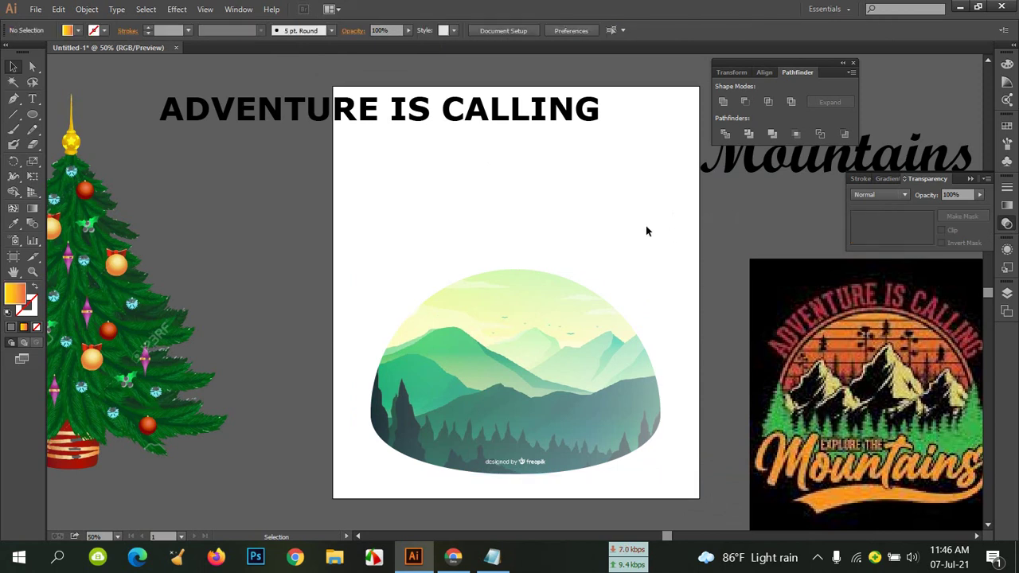
Strengthen the masked landscape's faded colors by stacking copies of it in place, and group them.
left_click(505, 353)
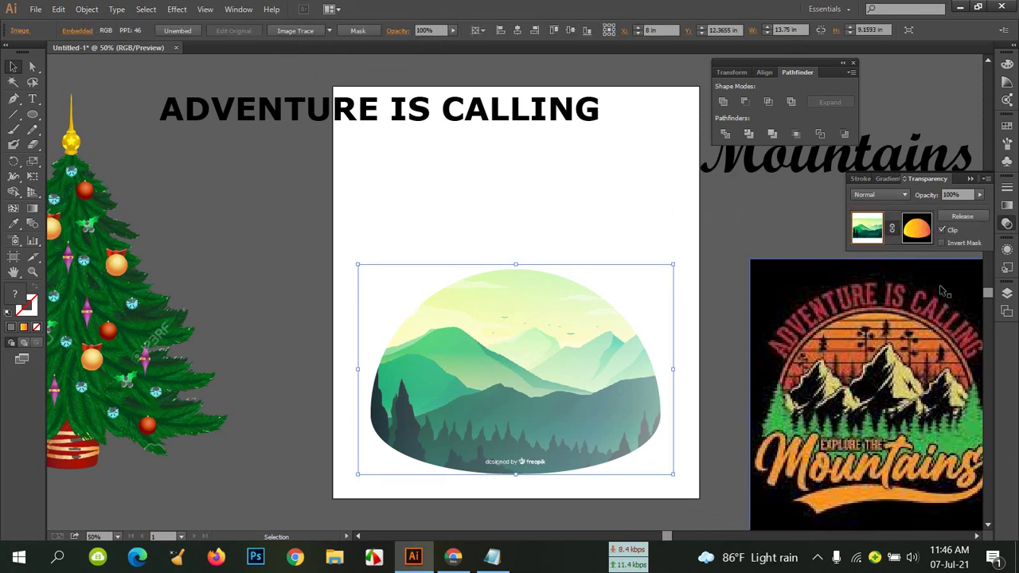
left_click(944, 243)
left_click(944, 243)
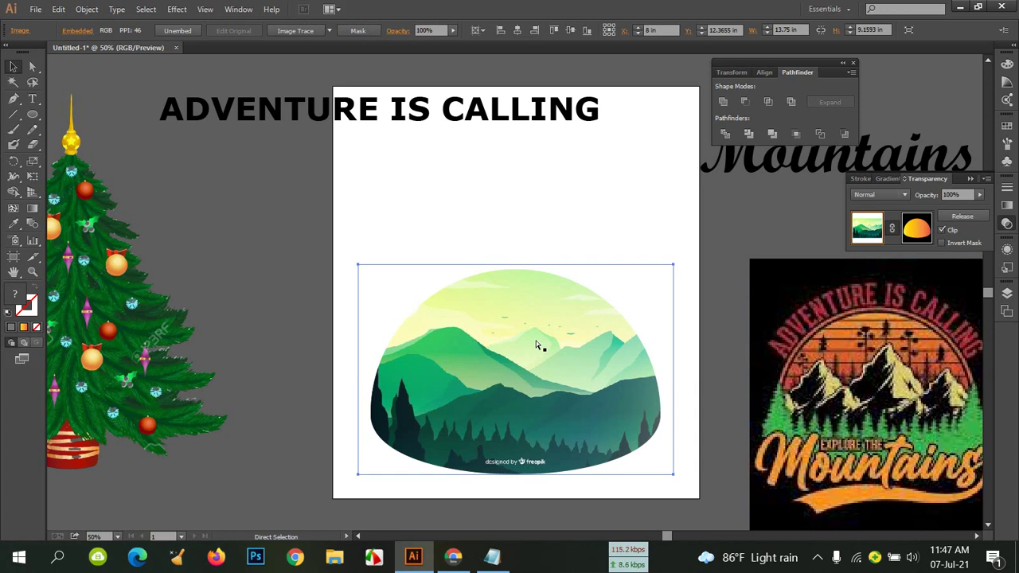
key("ctrl+z")
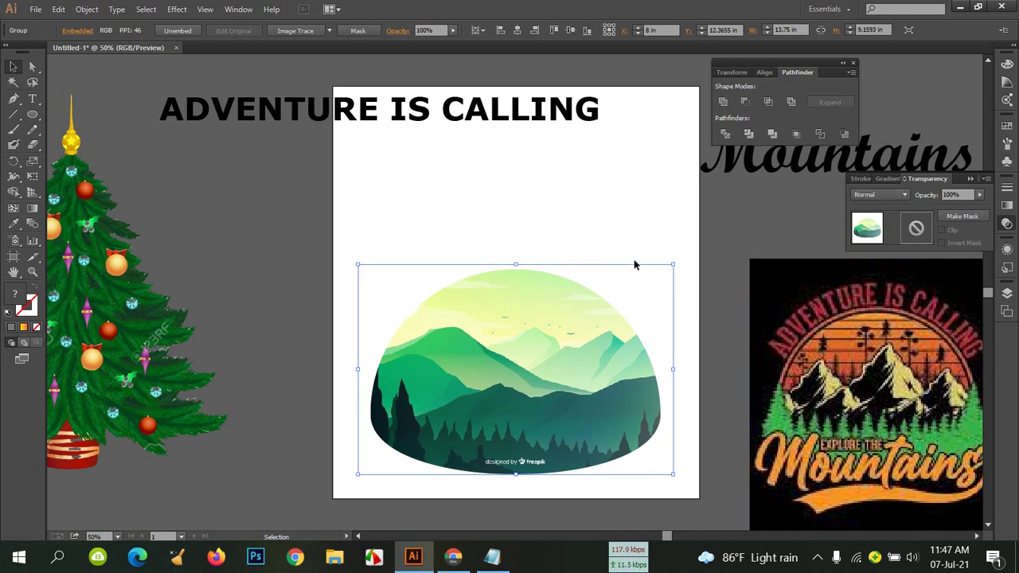
left_click(634, 217)
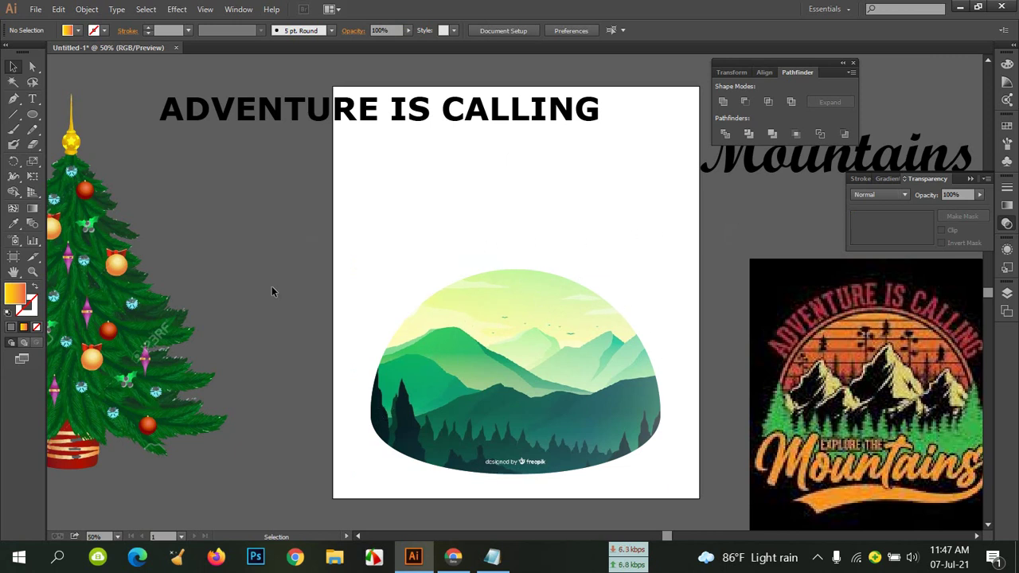
Draw a gradient circle about 12.67 in wide over the masked landscape, aligned with its top edge and centered horizontally.
left_click(35, 116)
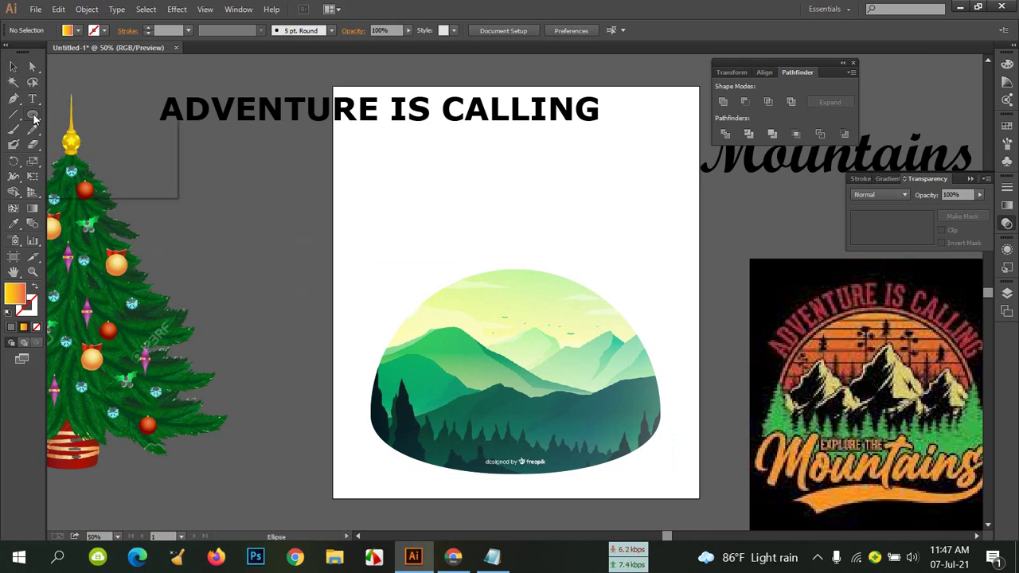
left_click(92, 144)
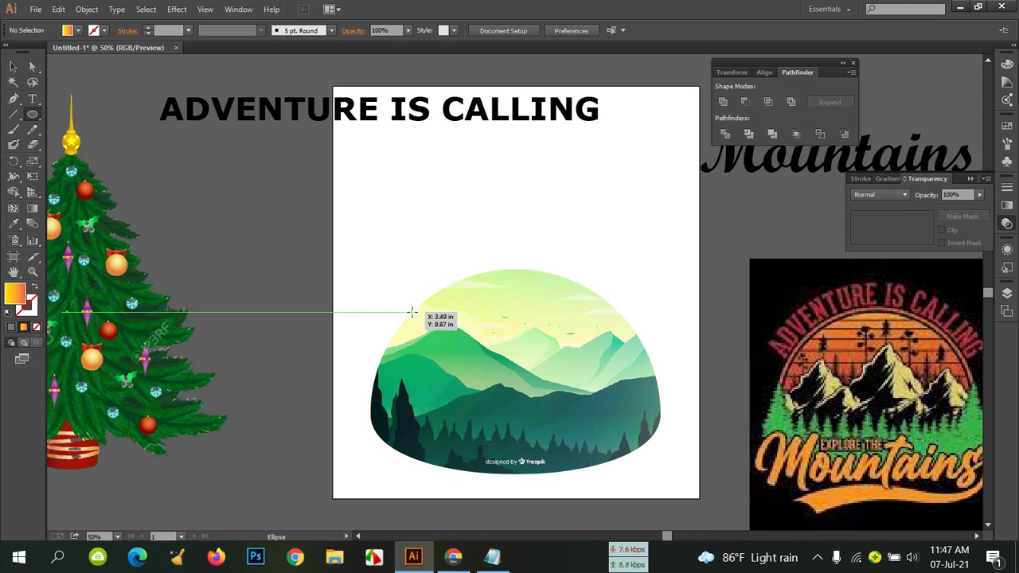
left_click_drag(411, 312, 554, 423)
left_click(12, 66)
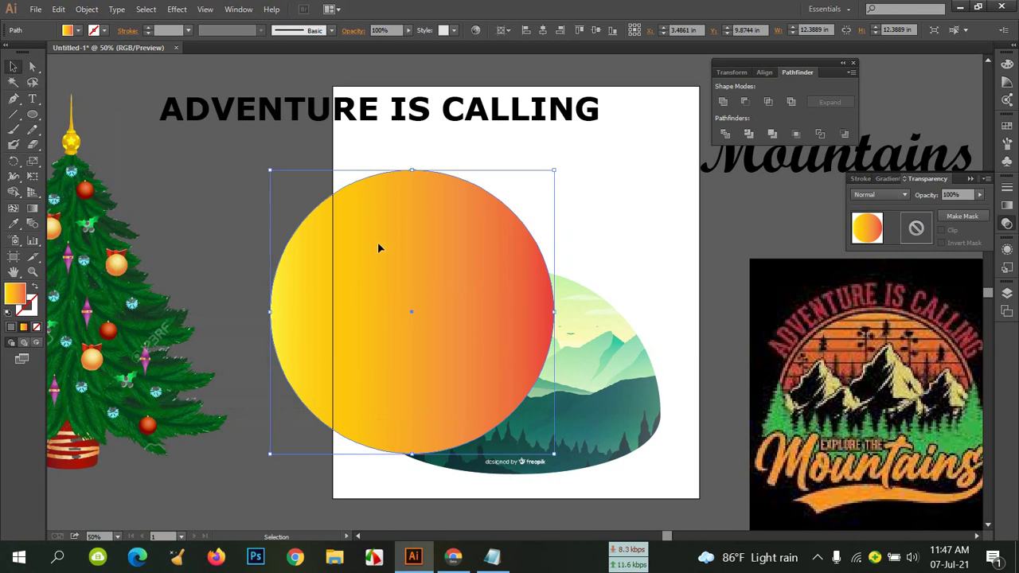
left_click_drag(379, 249, 489, 303)
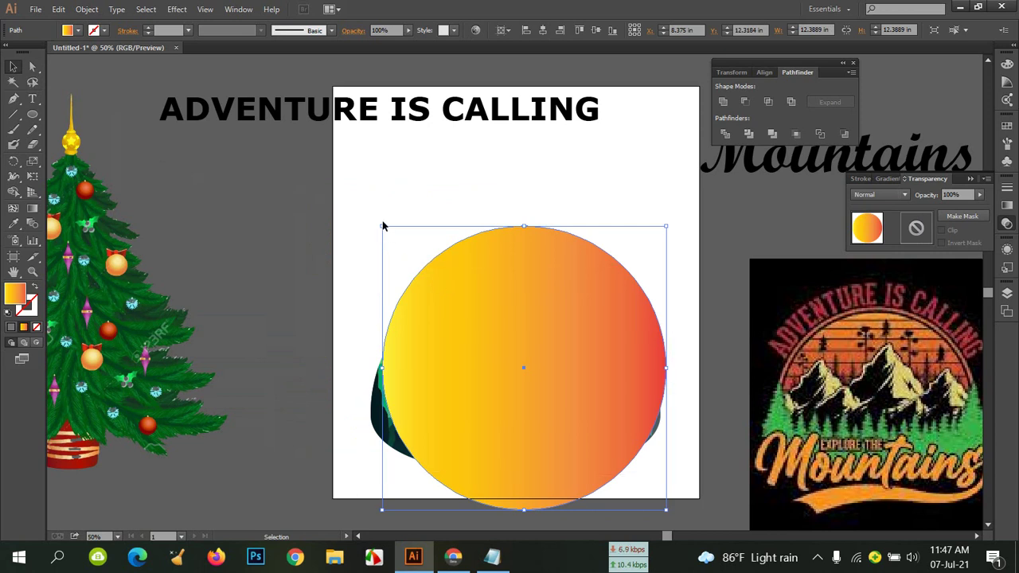
left_click_drag(383, 227, 379, 222)
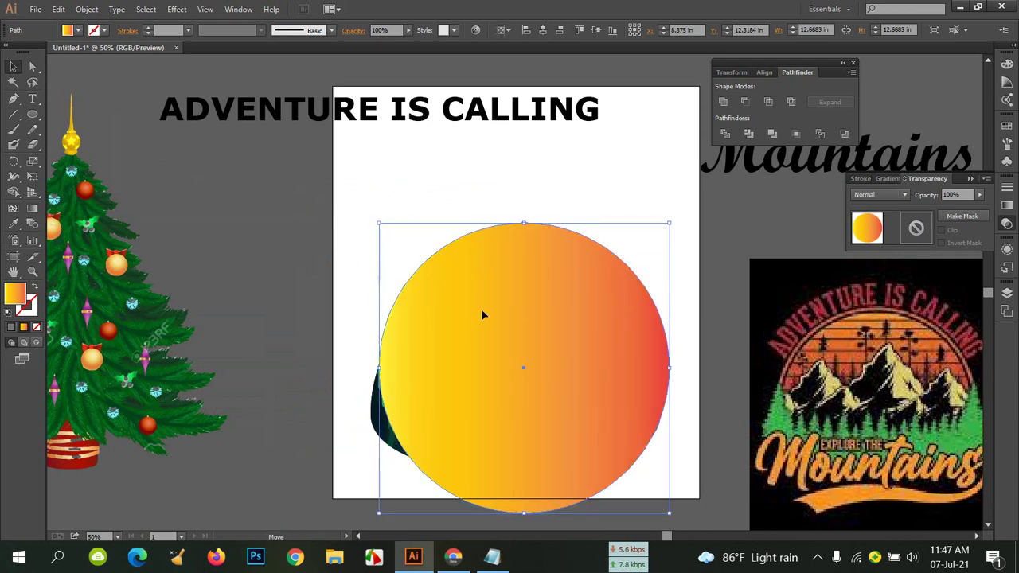
left_click_drag(481, 312, 495, 336)
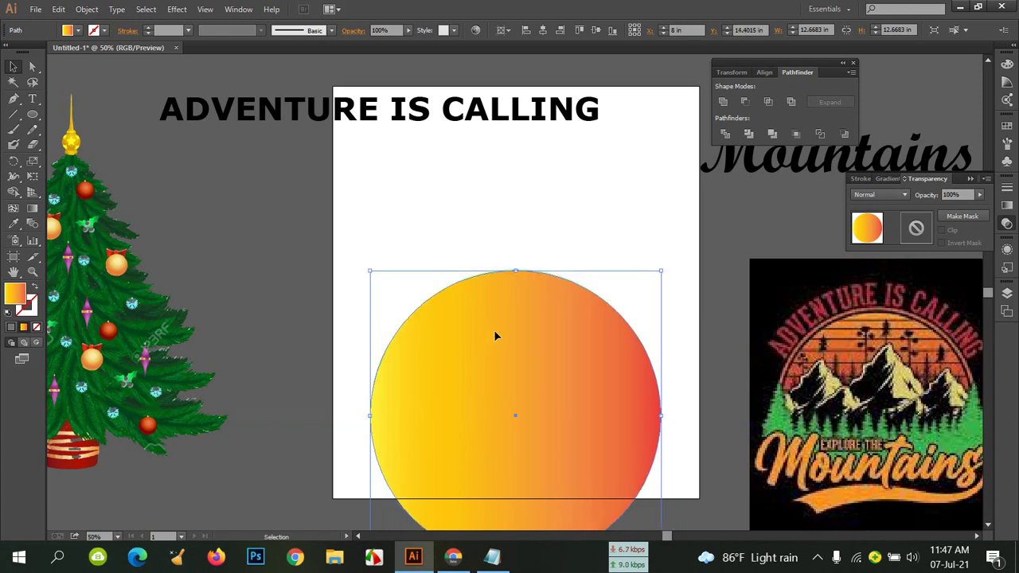
left_click(517, 222)
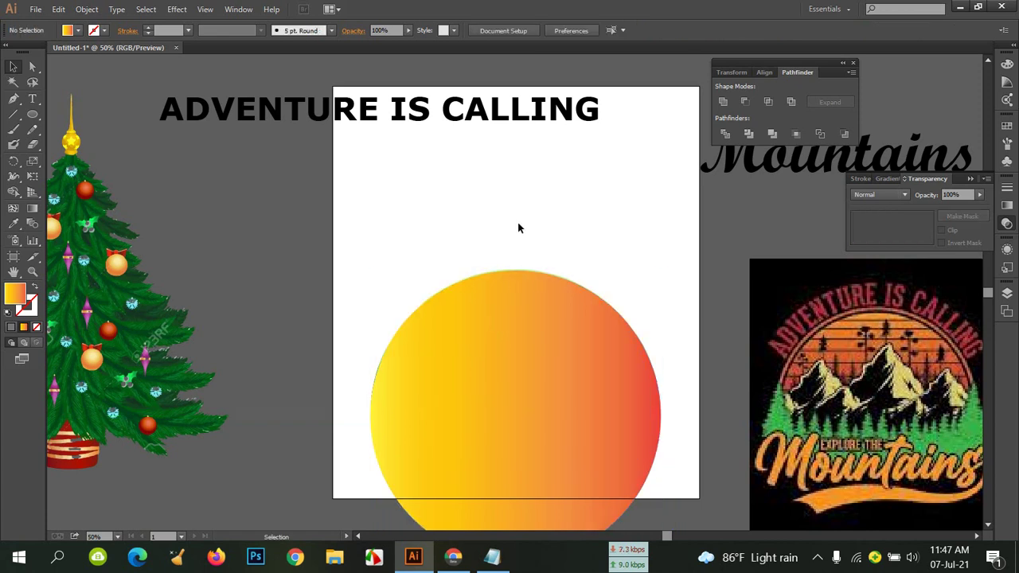
Delete the new circle's bottom anchor point with the Pen tool so it matches the landscape's dome shape.
left_click(528, 355)
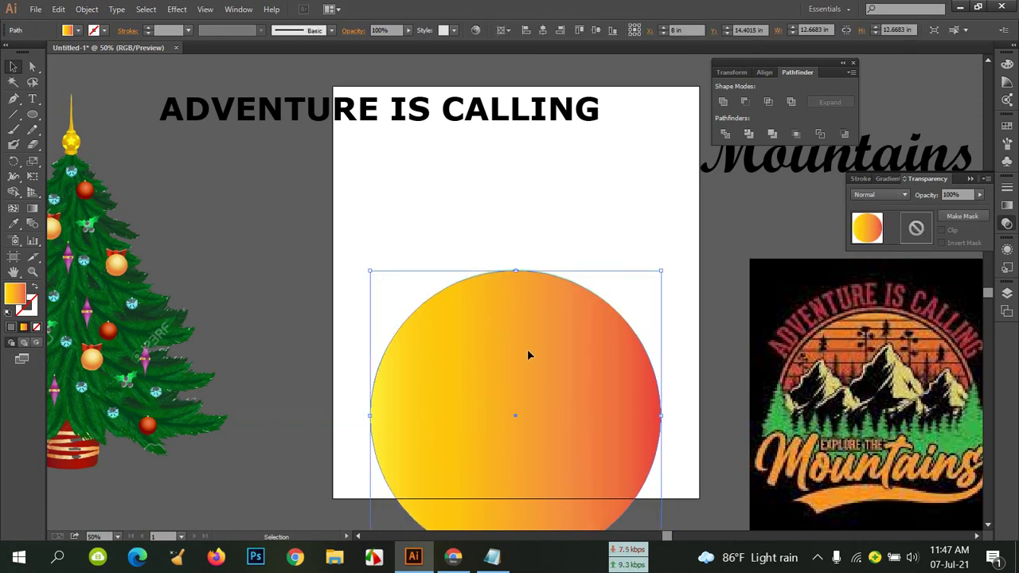
scroll(527, 350, "down", 3)
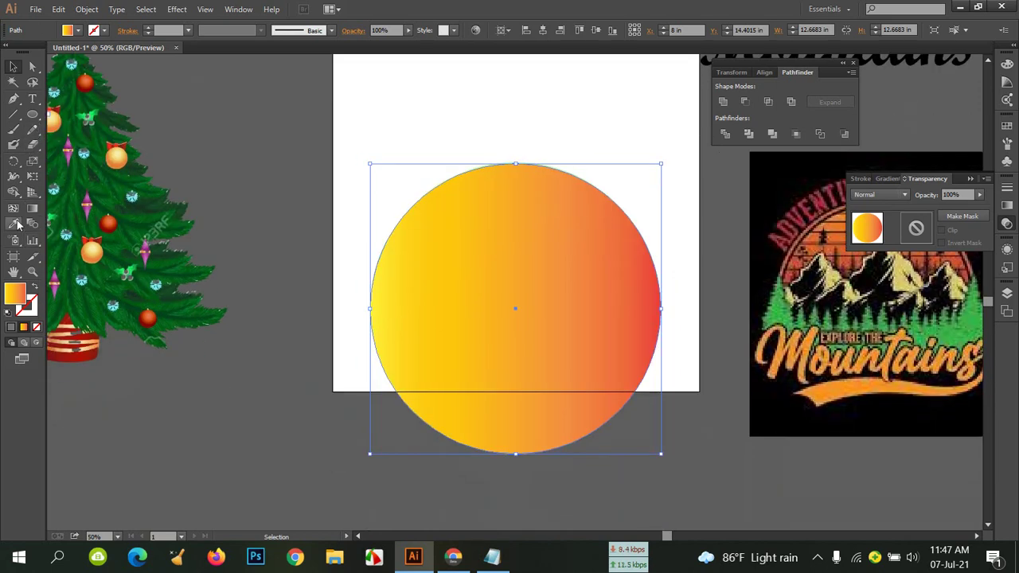
left_click(14, 98)
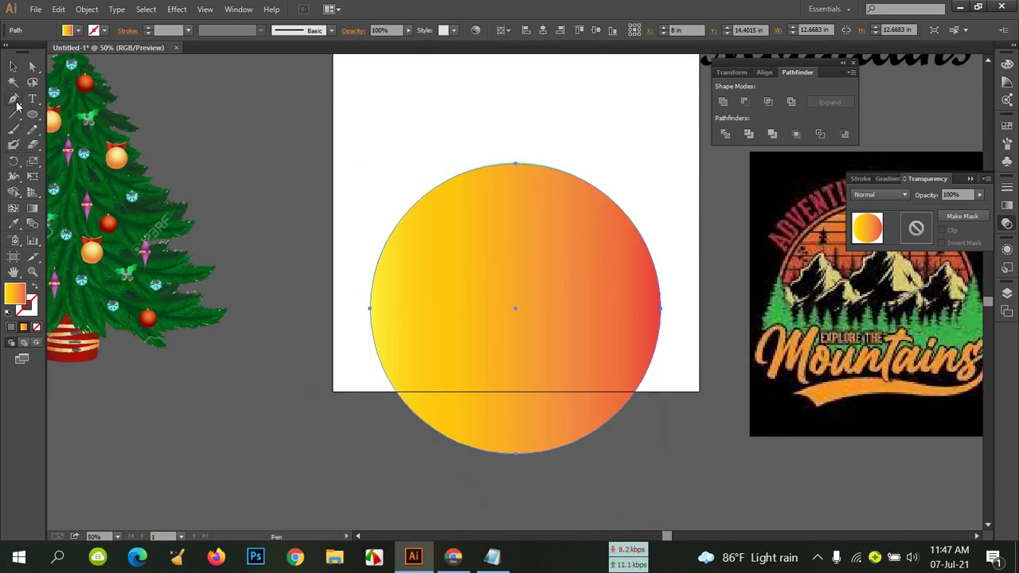
left_click(516, 452)
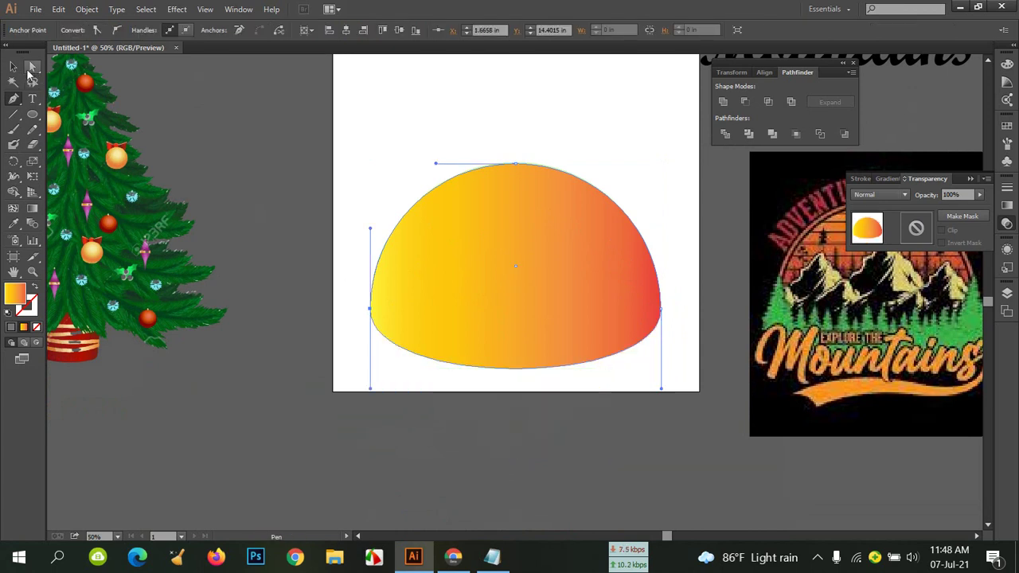
left_click(16, 68)
Send the gradient dome to the back and enlarge it slightly about its center to form a border around the landscape.
right_click(561, 242)
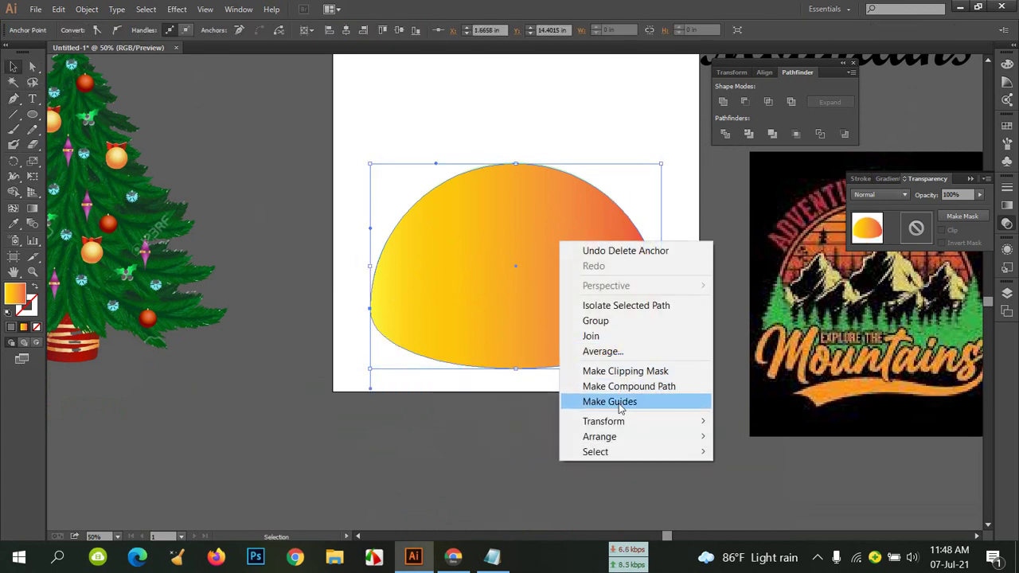
mouse_move(625, 431)
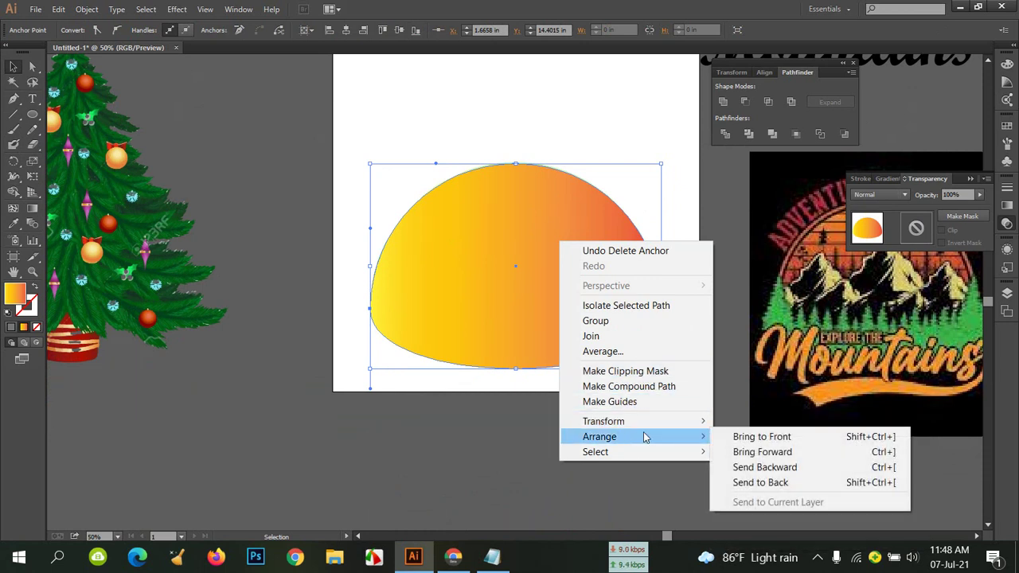
left_click(806, 481)
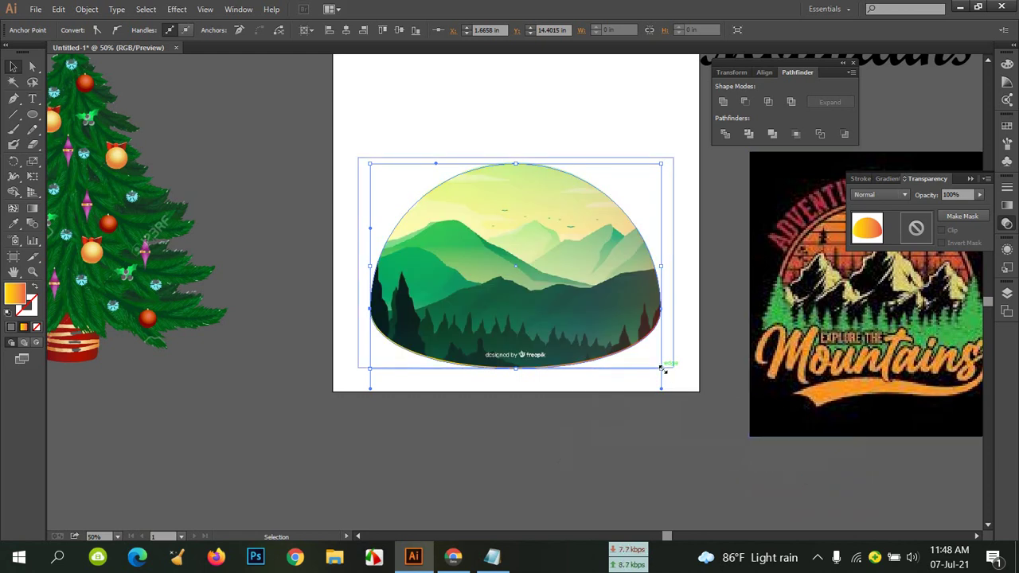
mouse_move(664, 367)
left_mouse_down()
mouse_move(674, 384)
mouse_move(668, 374)
left_mouse_up()
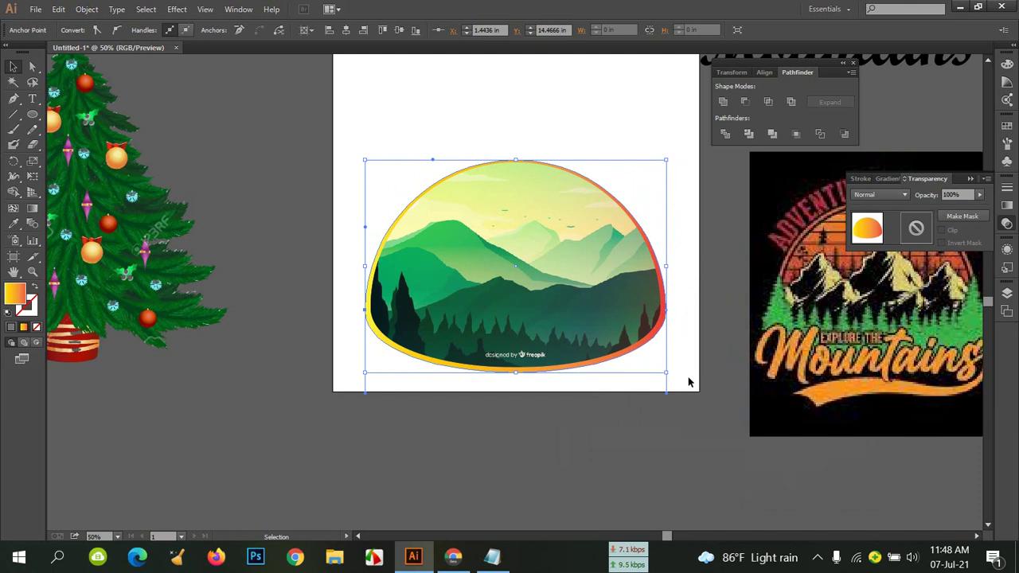
left_click(689, 380)
scroll(683, 359, "up", 1)
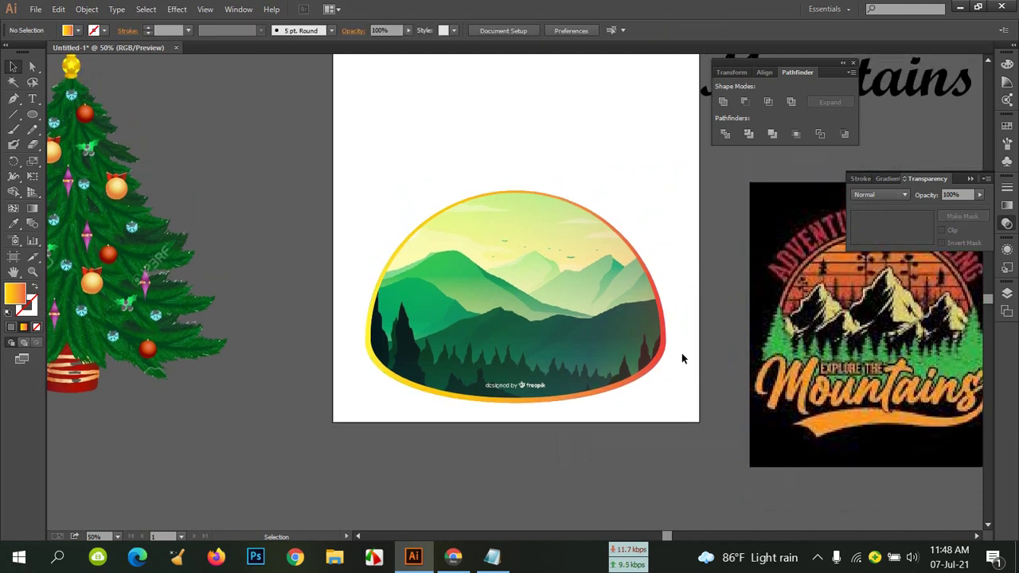
Enlarge the masked landscape copy proportionally about its center to about 14.08 in wide.
left_click(672, 336)
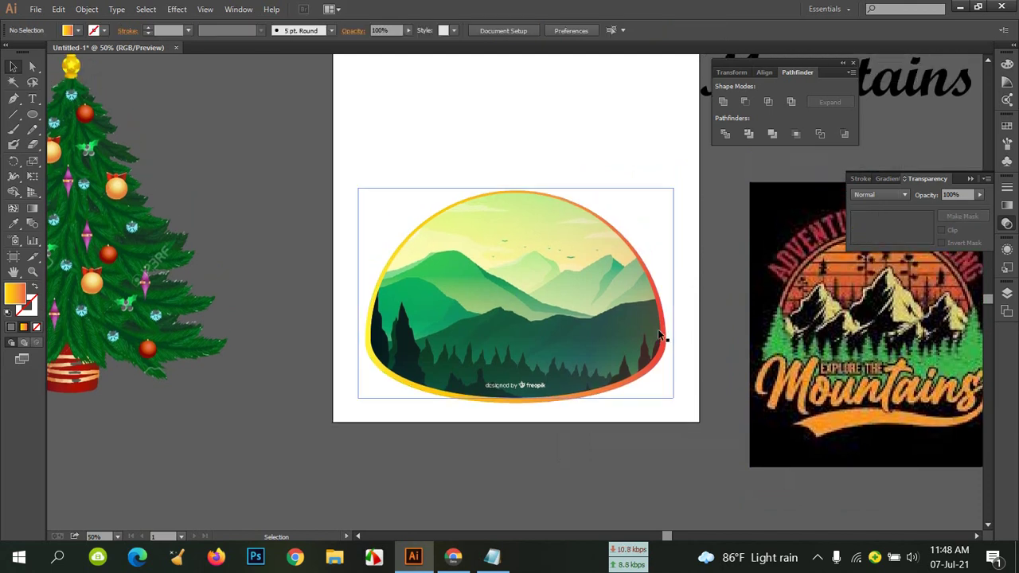
left_click(699, 358)
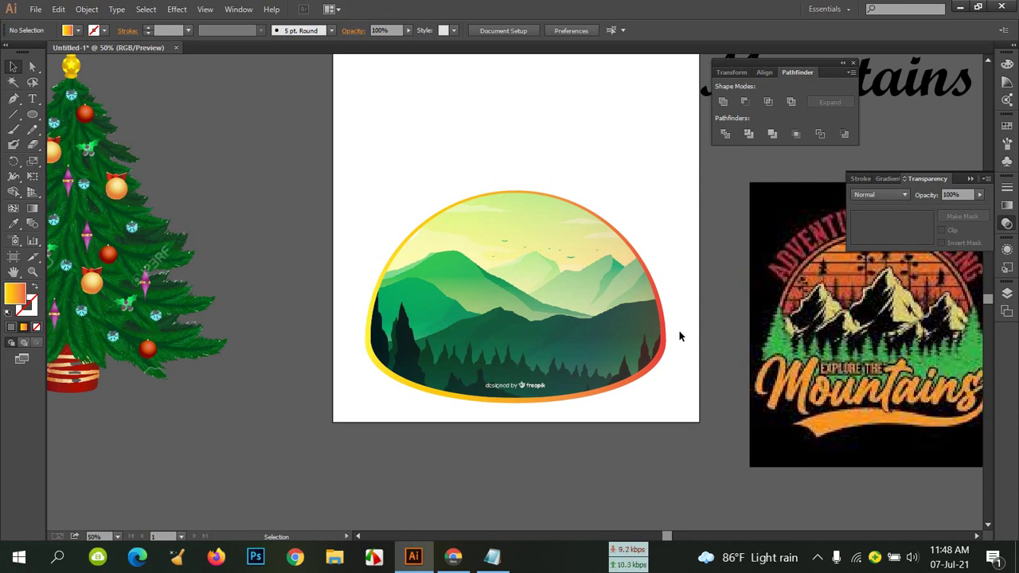
left_click(669, 337)
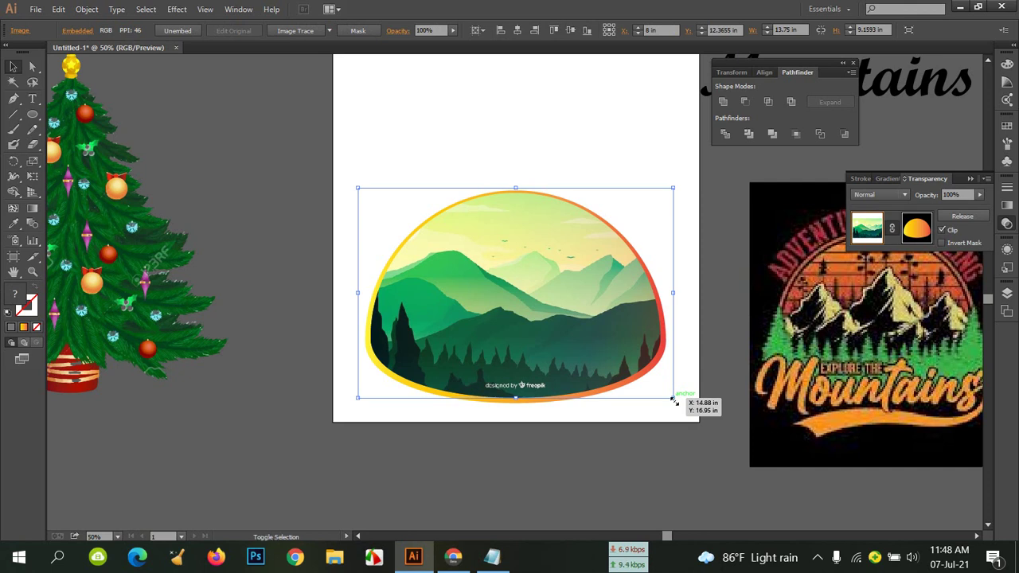
left_click_drag(673, 401, 681, 419)
key("ctrl+z")
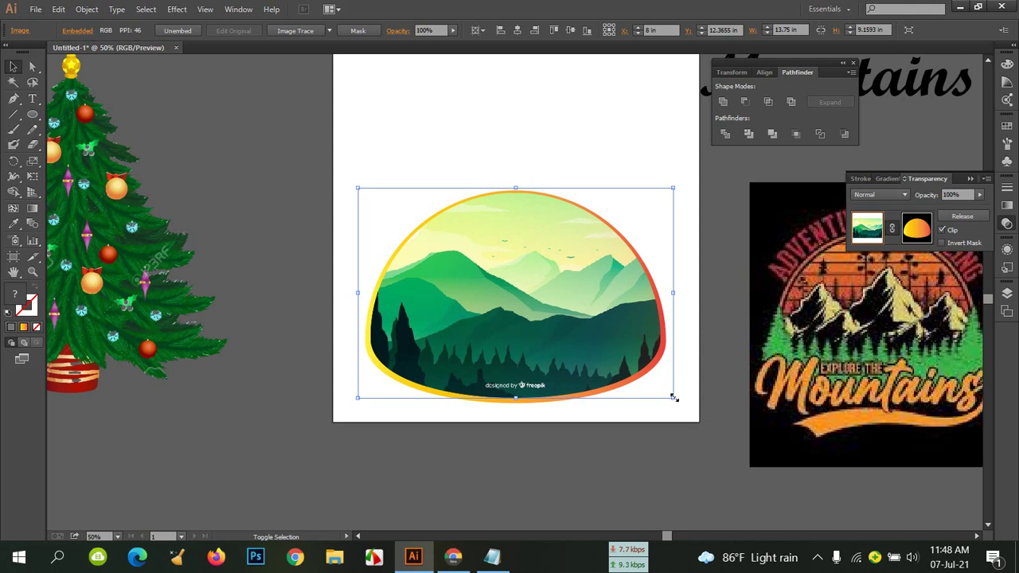
left_click_drag(673, 397, 677, 401)
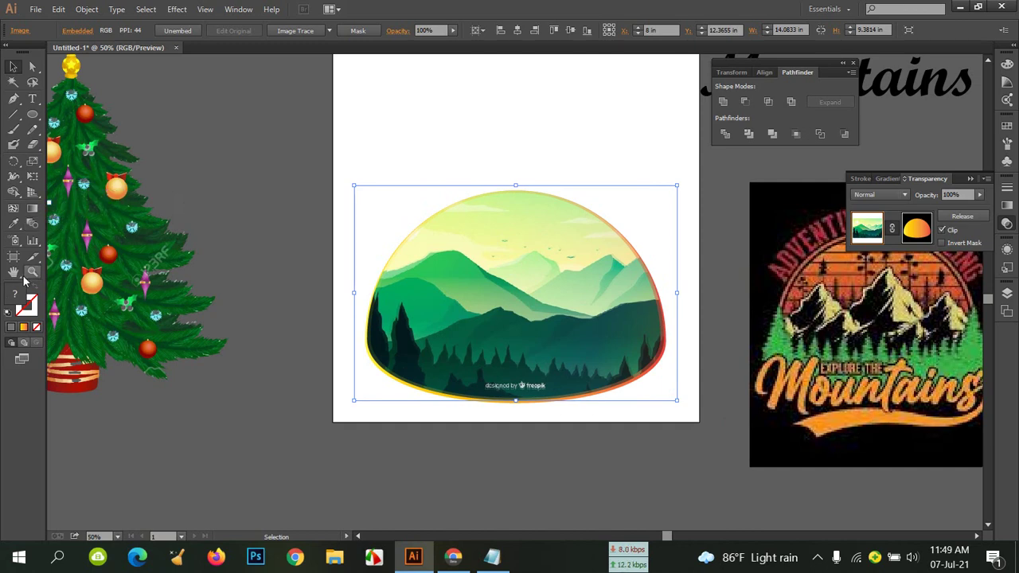
Try to apply a black fill color to the enlarged landscape image.
double_click(22, 299)
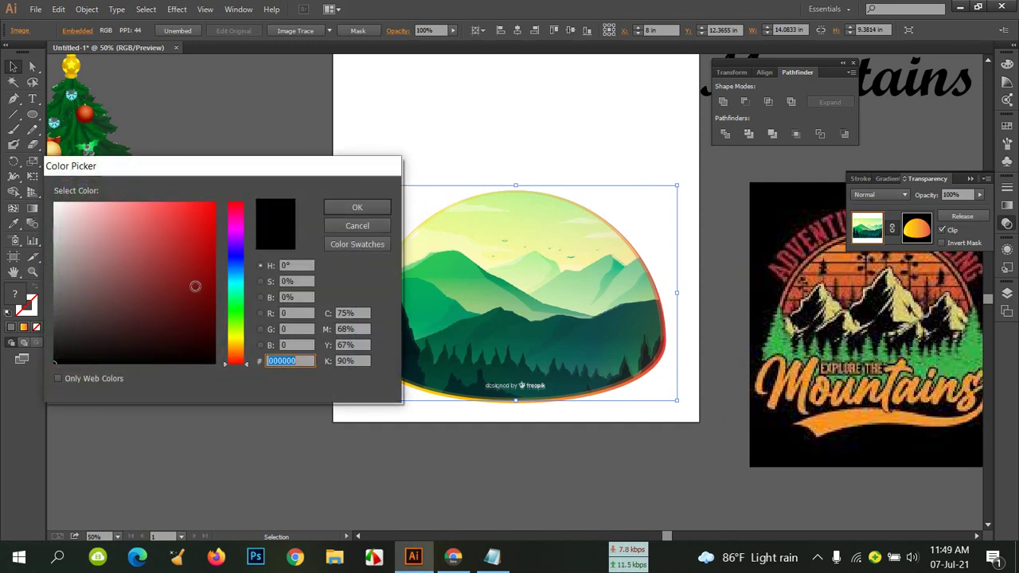
left_click(214, 363)
left_click(358, 208)
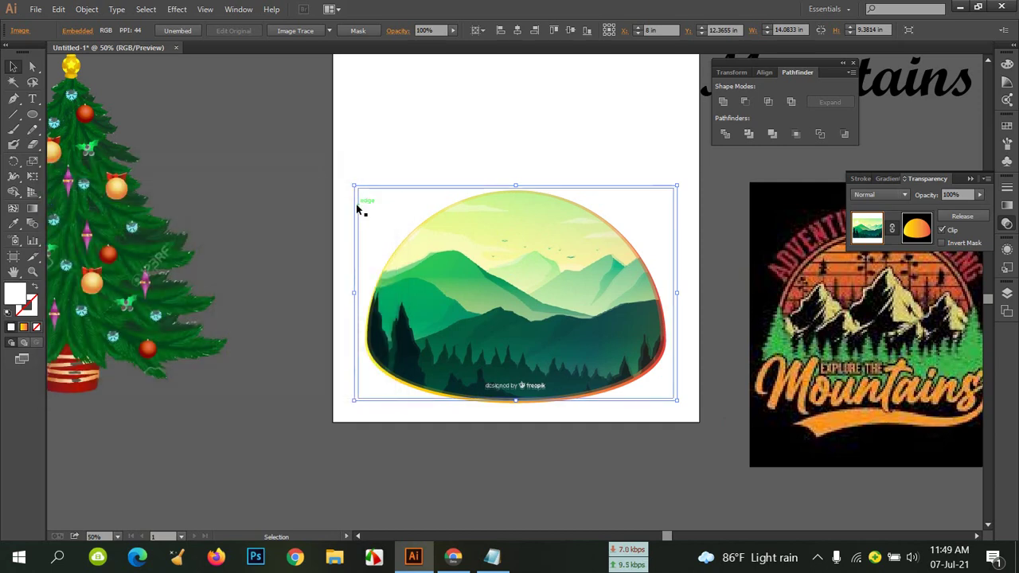
left_click(456, 146)
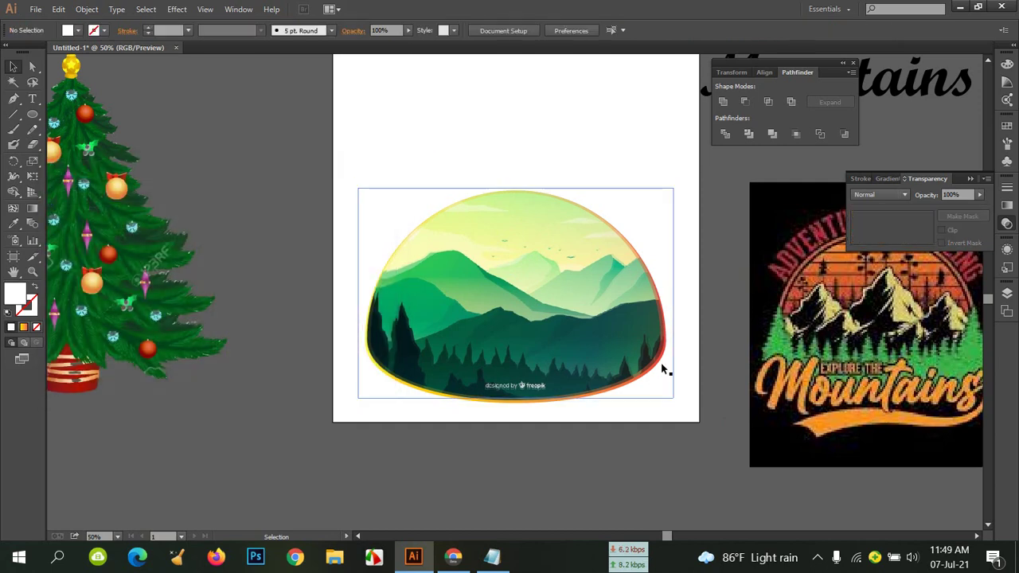
Pull the smaller landscape copy off the top of the stack and delete it.
left_click(658, 360)
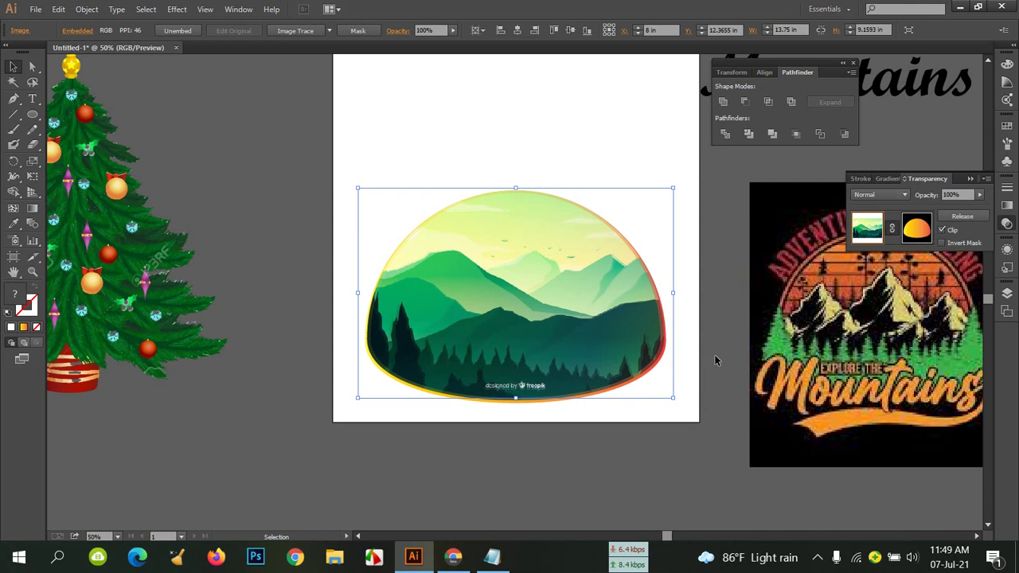
left_click(721, 268)
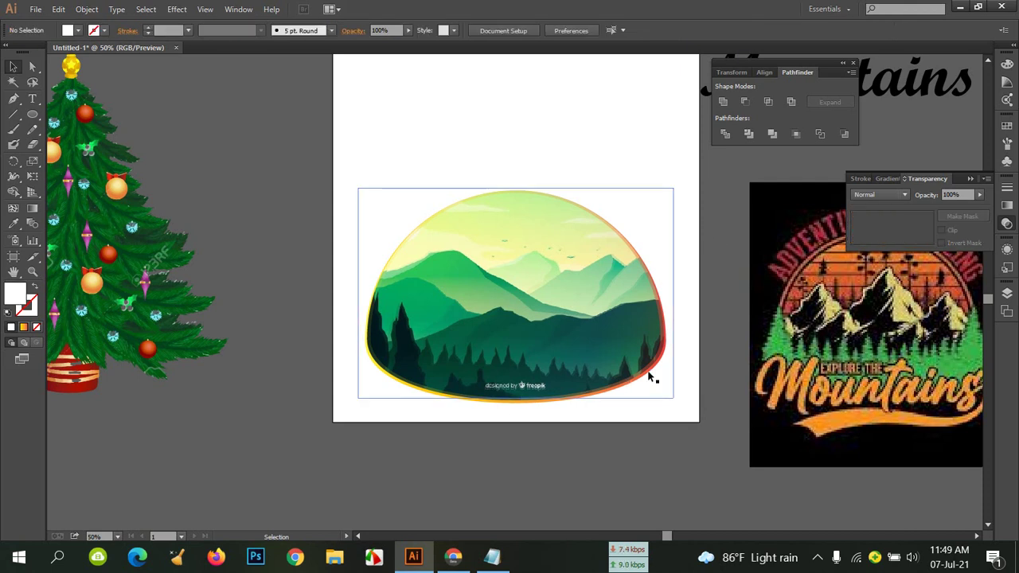
left_click_drag(653, 375, 685, 444)
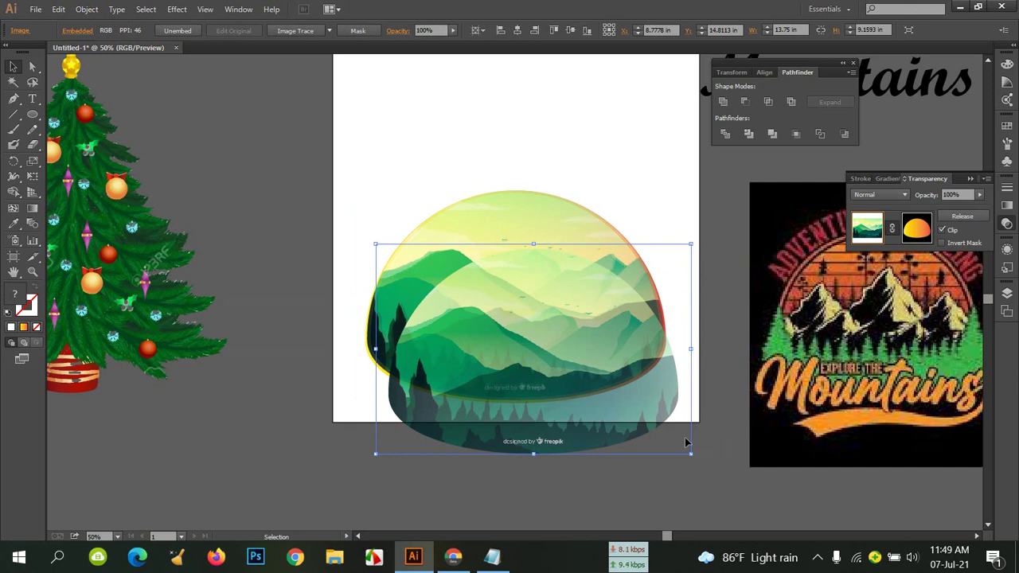
key("ctrl+z")
left_click(685, 437)
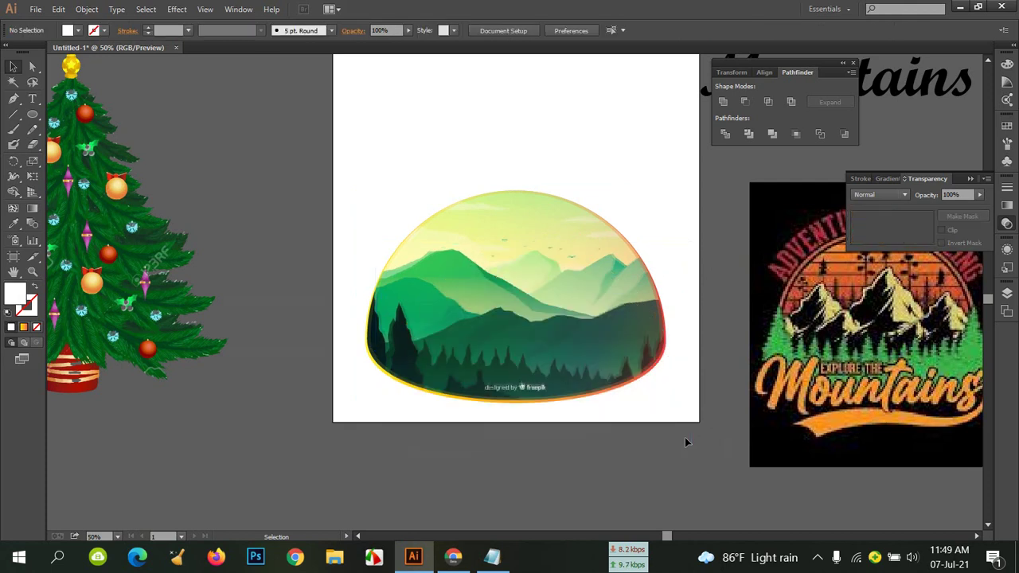
left_click(646, 353)
key("ctrl+z")
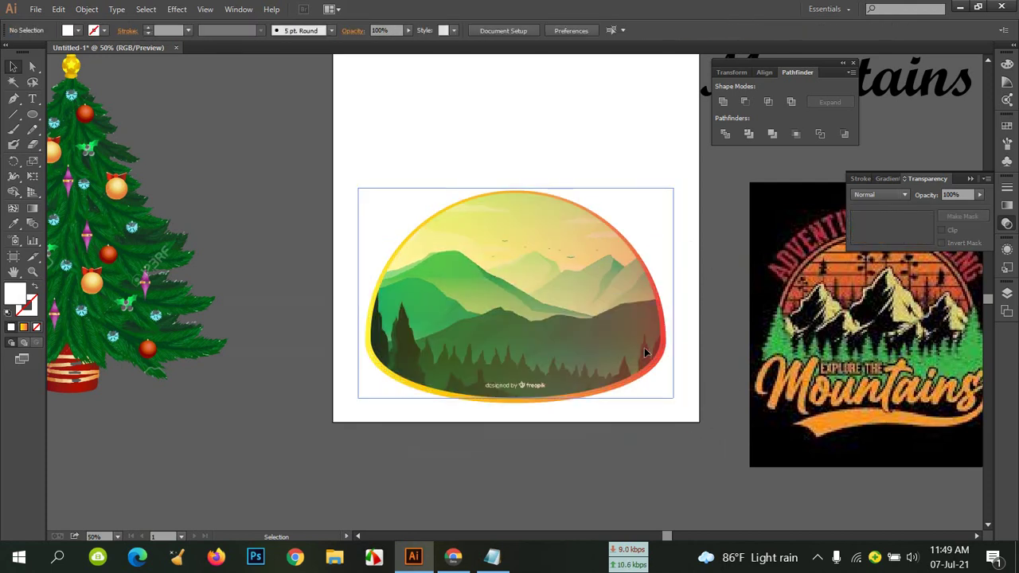
key("ctrl+shift+z")
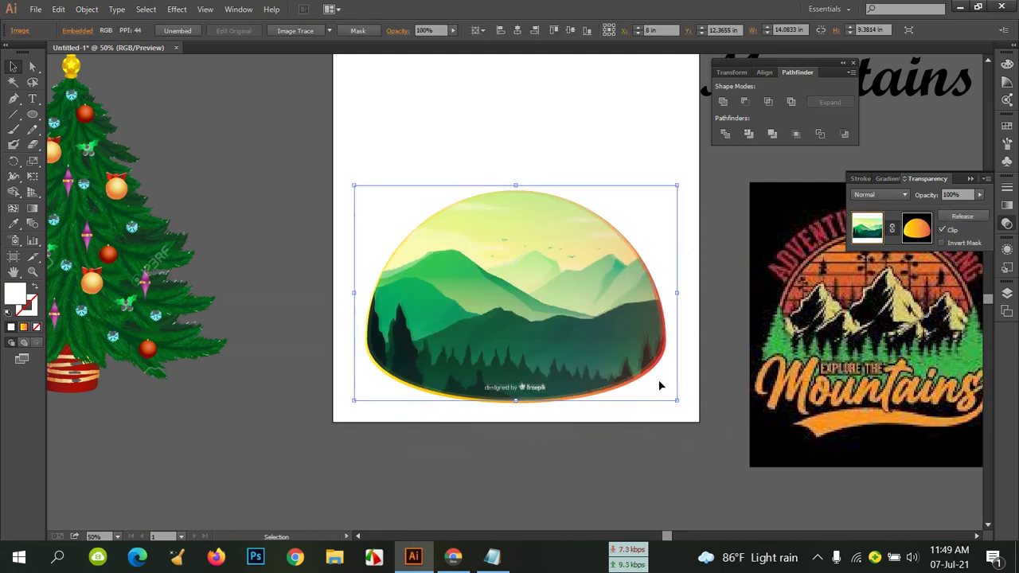
left_click(682, 372)
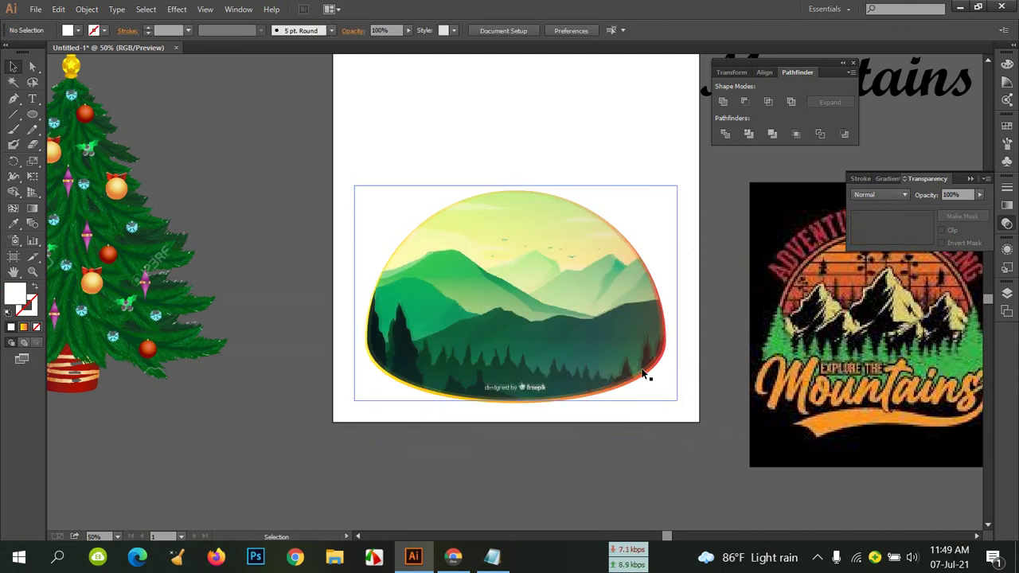
Move the enlarged landscape upward off the gradient dome and delete the smaller landscape group beneath it.
left_click_drag(642, 351, 613, 190)
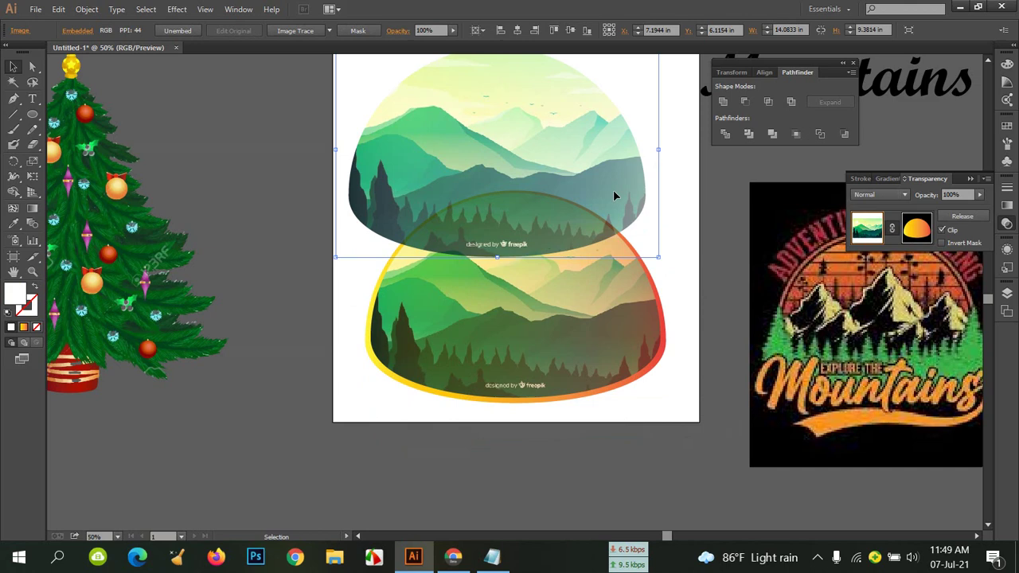
left_click(624, 314)
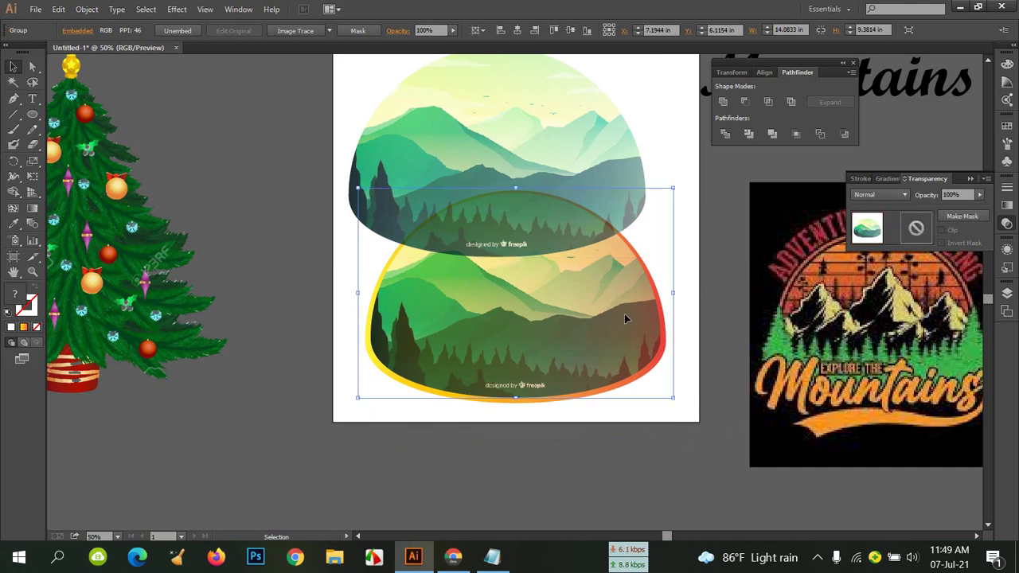
key("Delete")
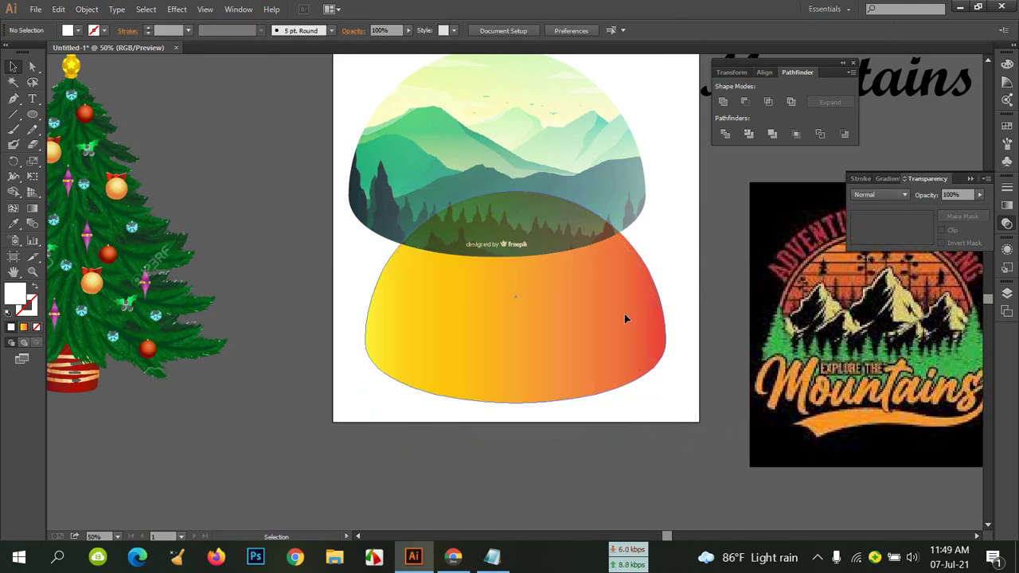
Add a black copy of the gradient dome behind it, scaled about its center to about 13.5 in wide.
left_click(624, 318)
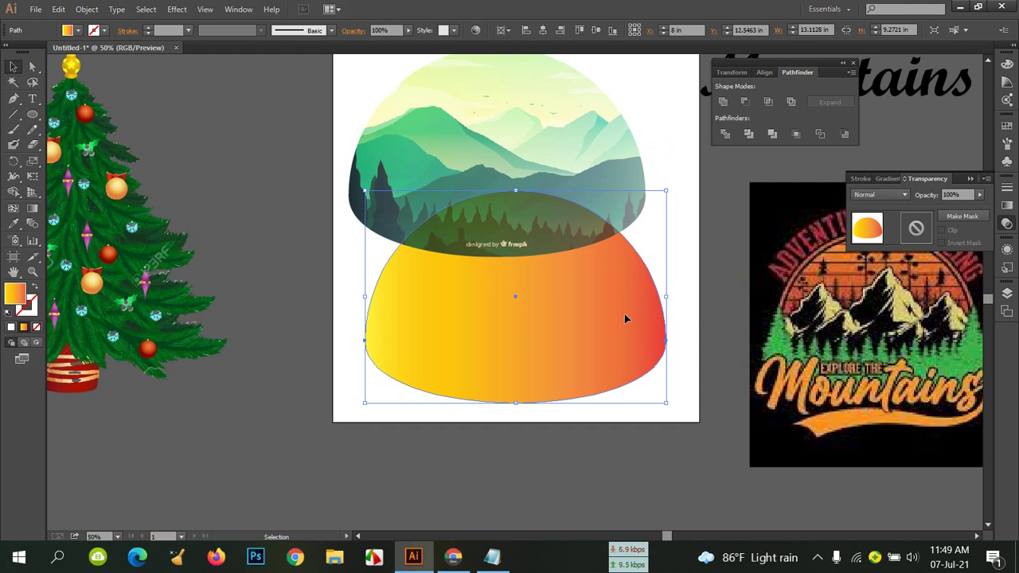
key("a")
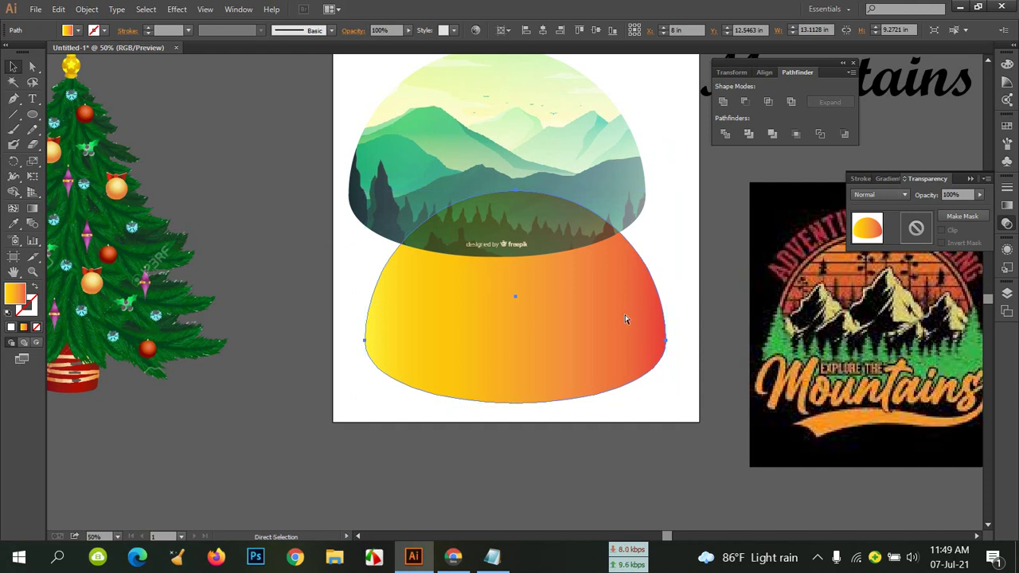
key("v")
key("a")
key("v")
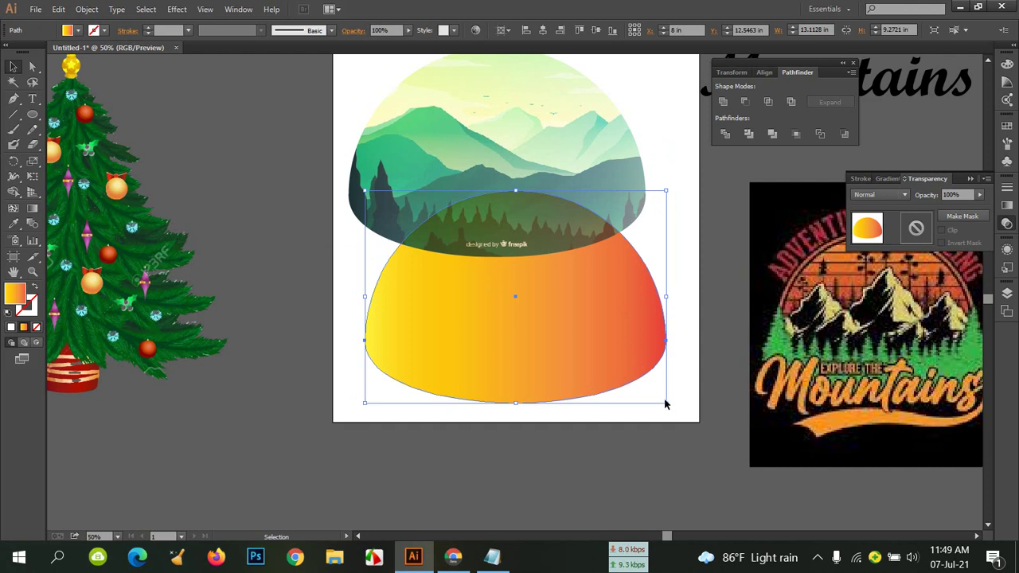
left_click_drag(667, 405, 672, 409)
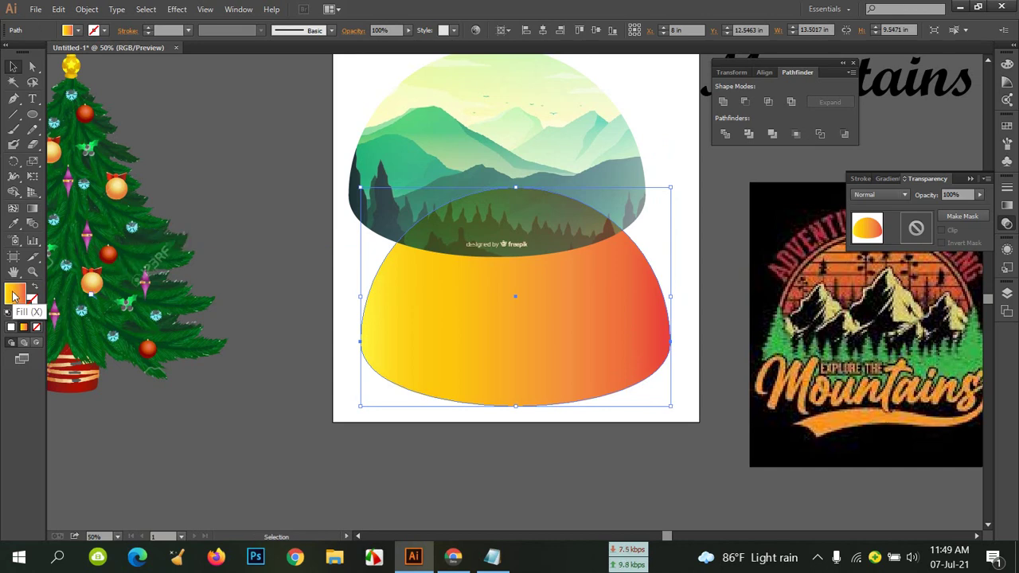
double_click(16, 296)
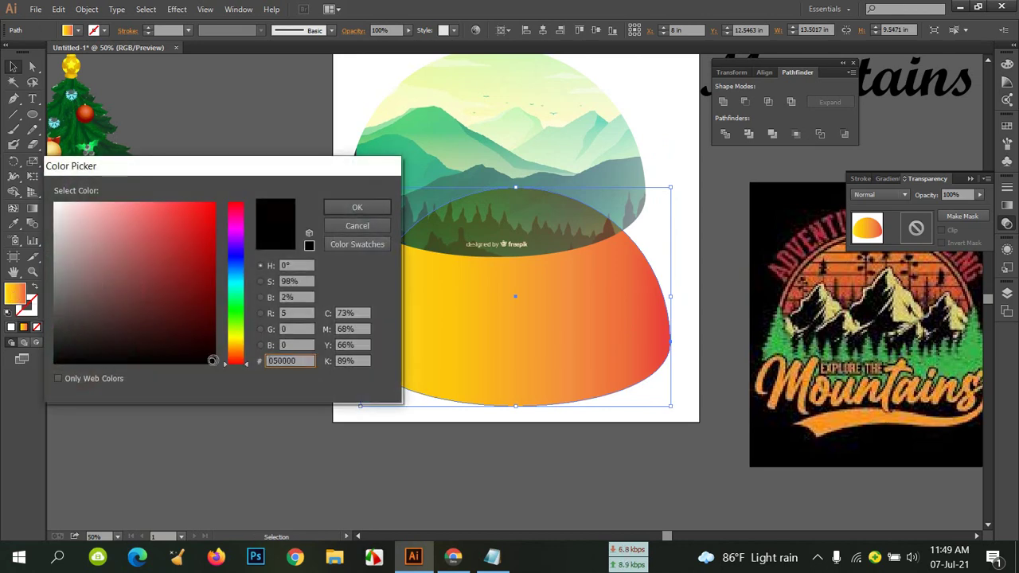
left_click(356, 207)
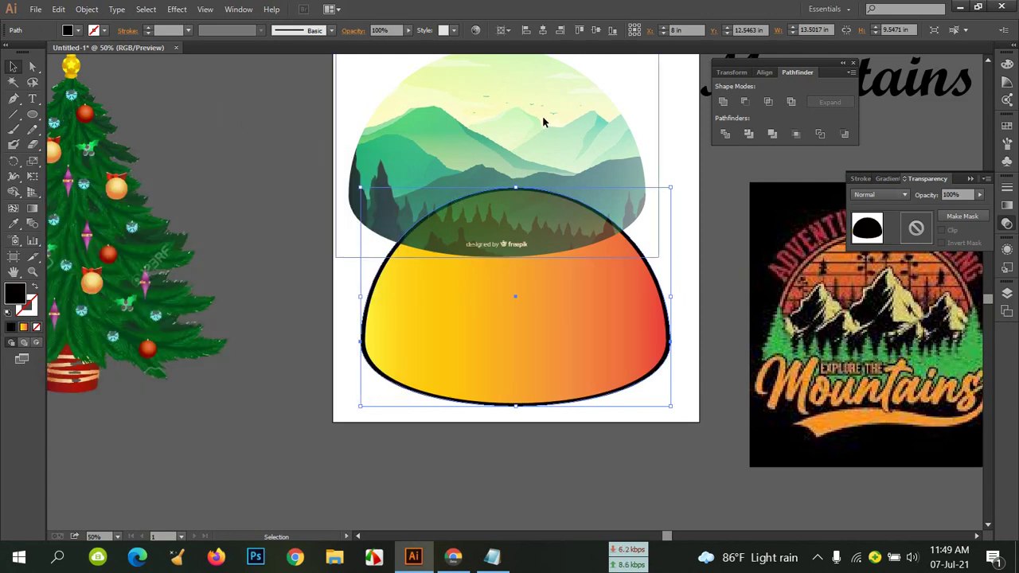
Move the landscape back down over the domes and center it horizontally on the artboard.
left_click_drag(542, 127, 542, 273)
left_click(678, 291)
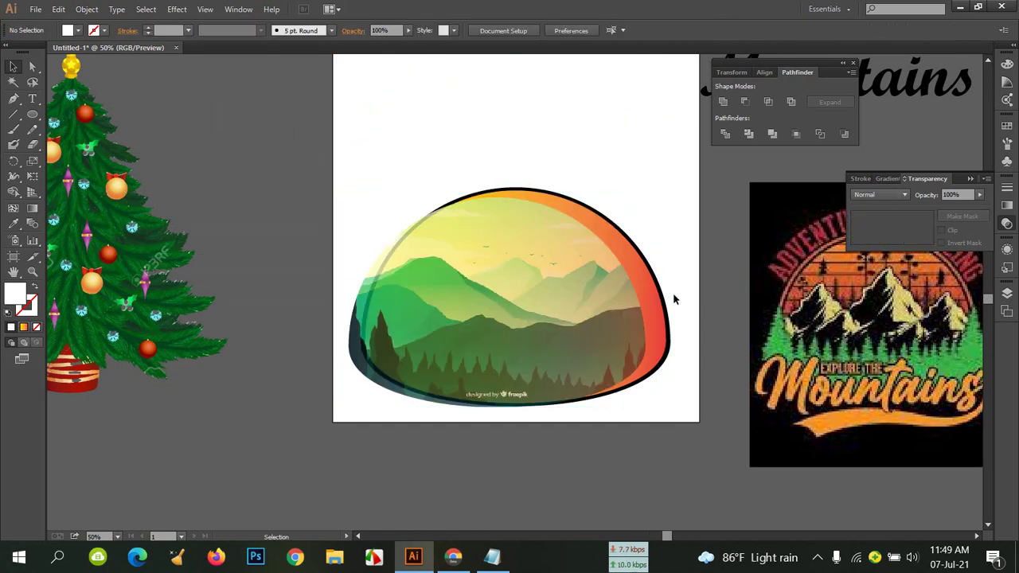
left_click(651, 301)
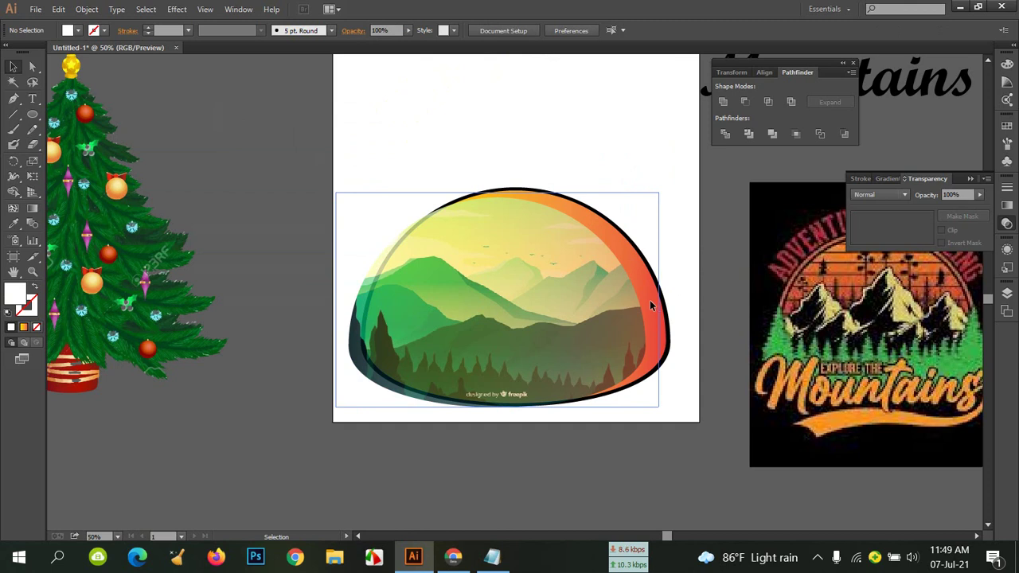
left_click(629, 171)
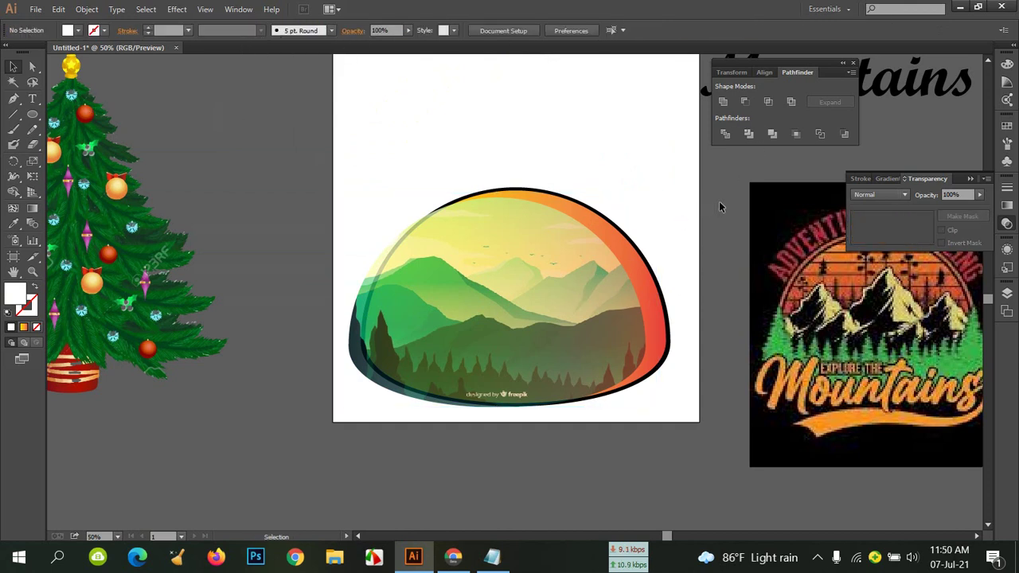
left_click(658, 261)
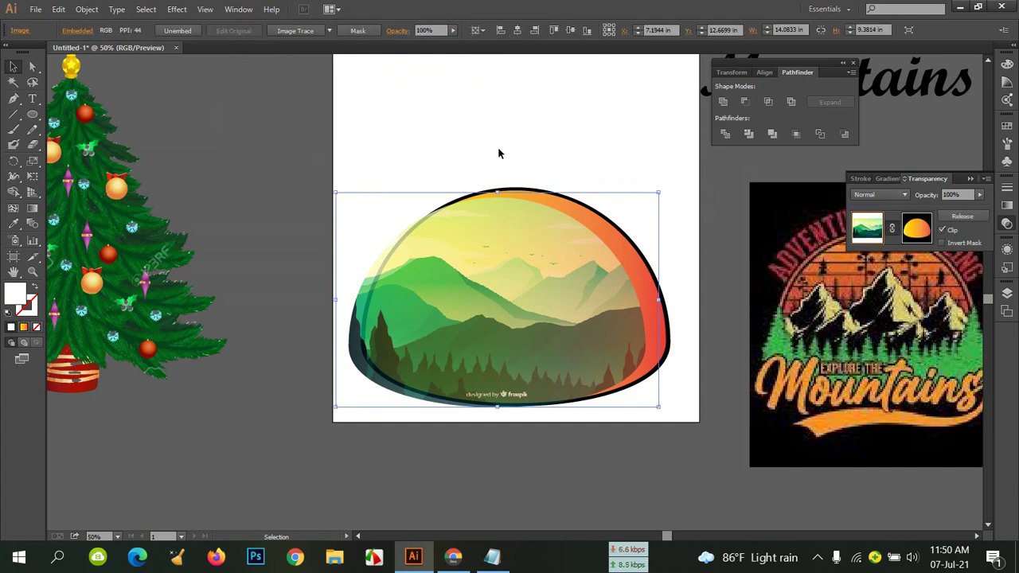
left_click(520, 32)
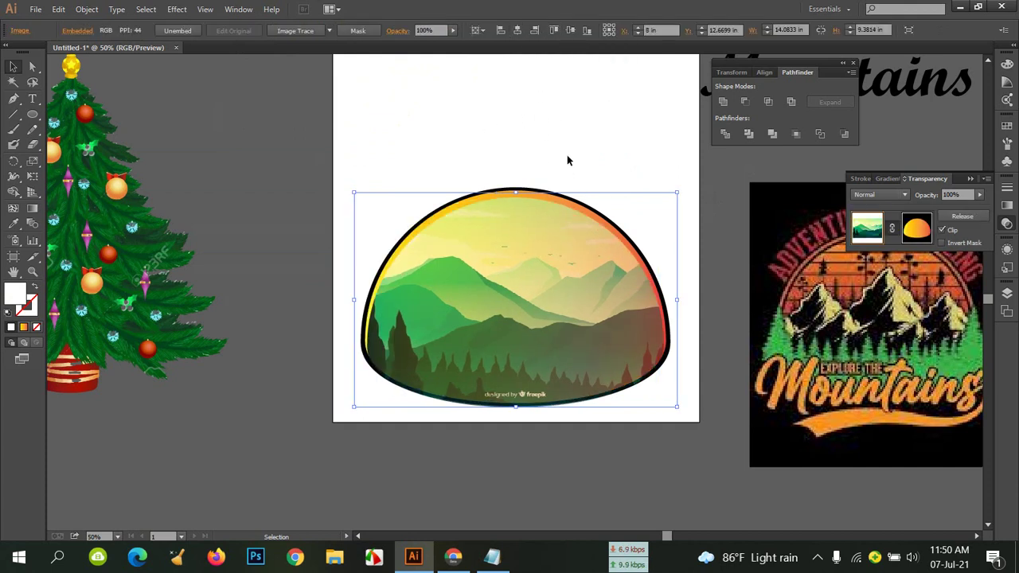
Nudge the landscape upward until it sits evenly within the gradient and black domes, at a Y position of about 12.41 in.
key("Up")
key("Up")
key("Up")
key("Up")
key("Up")
key("Up")
key("Up")
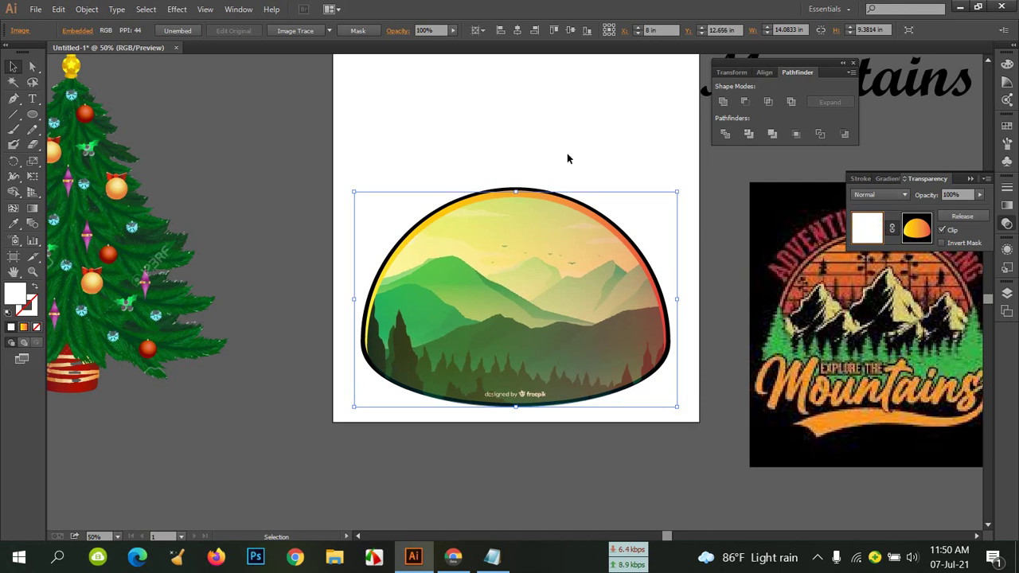
key("Up")
key("Up")
key("Up")
key("Up")
key("Up")
key("Up")
key("Up")
key("Up")
key("Up")
key("Up")
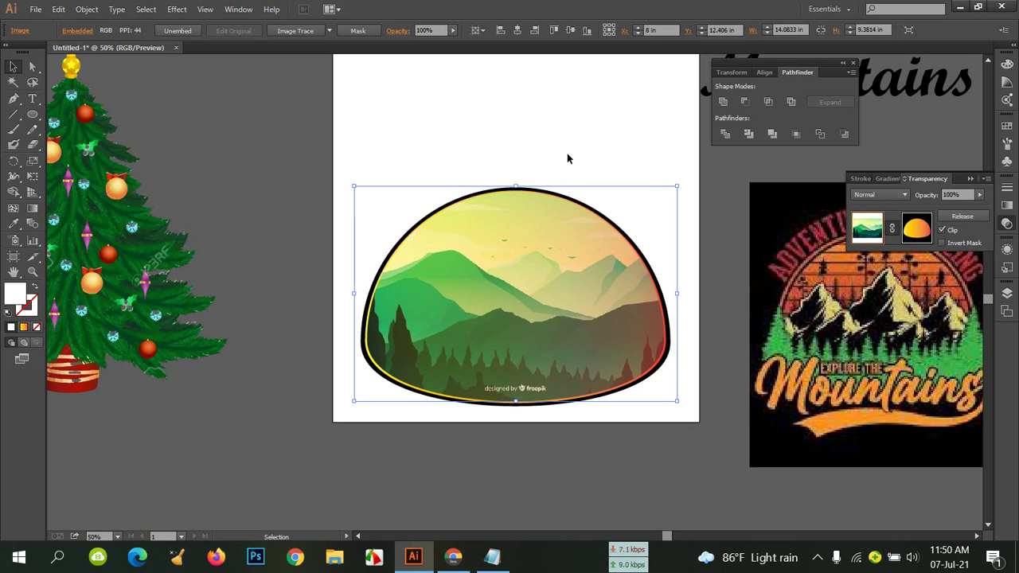
left_click(567, 156)
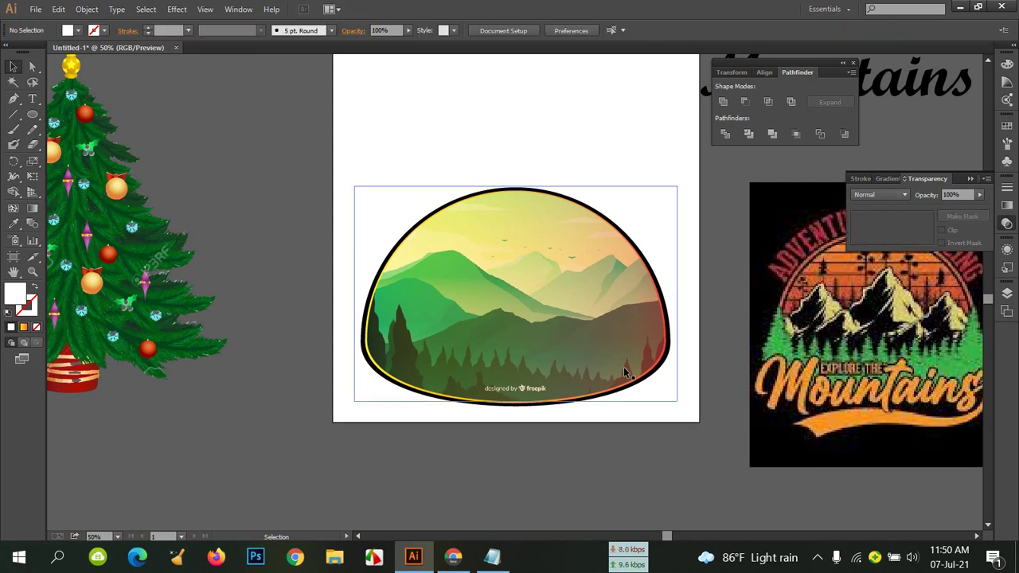
Enlarge the landscape proportionally about its center to about 14.34 in wide so it covers the gradient rim.
left_click(597, 334)
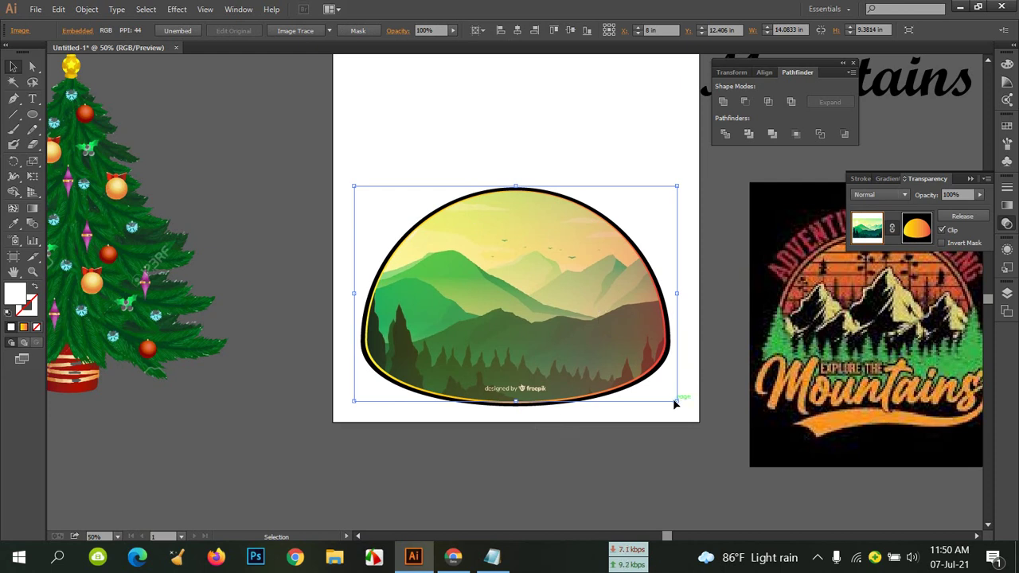
left_click_drag(678, 403, 685, 405)
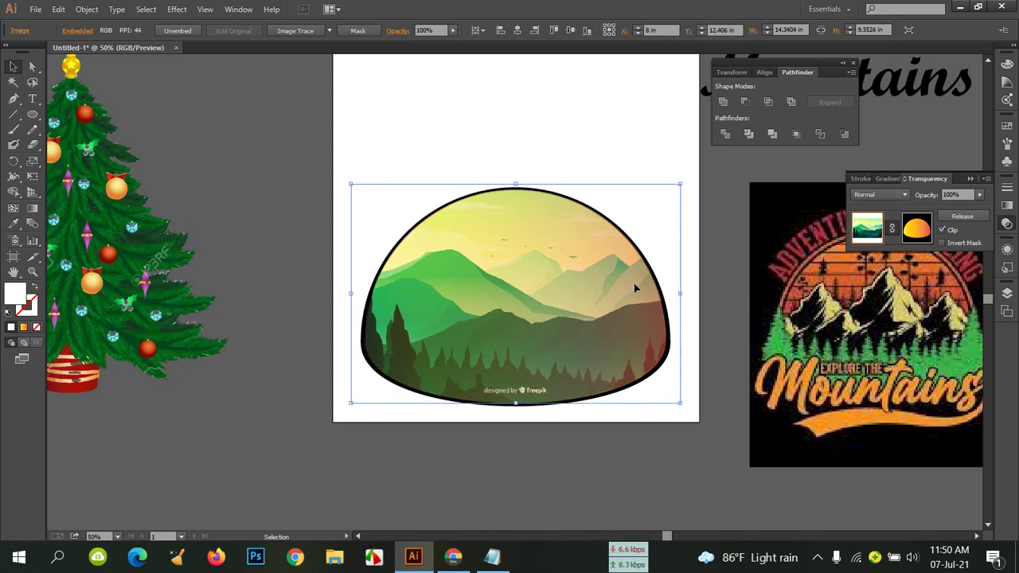
left_click(526, 85)
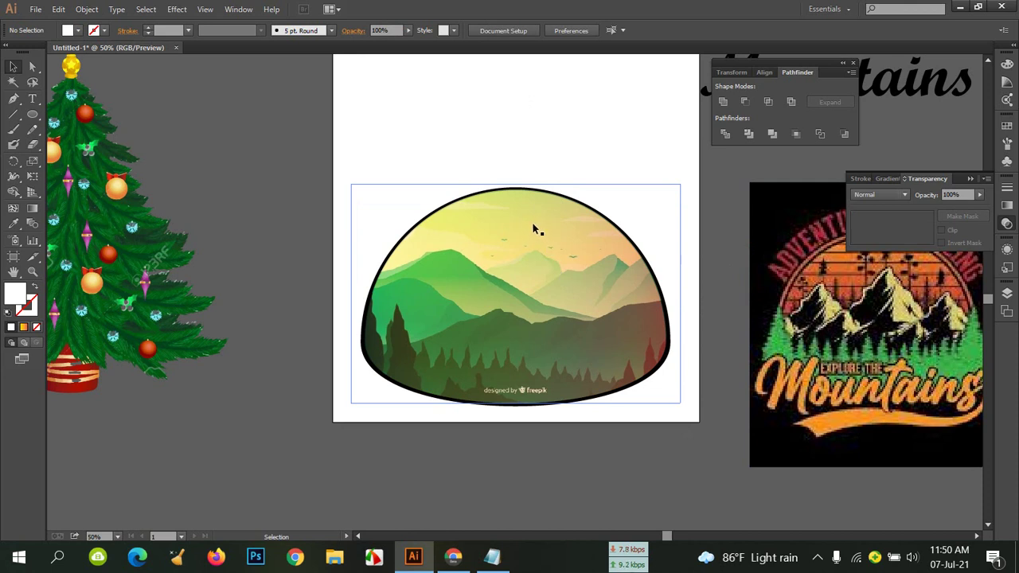
Select the masked landscape and collapse the floating Transparency panel to uncover the reference design.
key("a")
key("v")
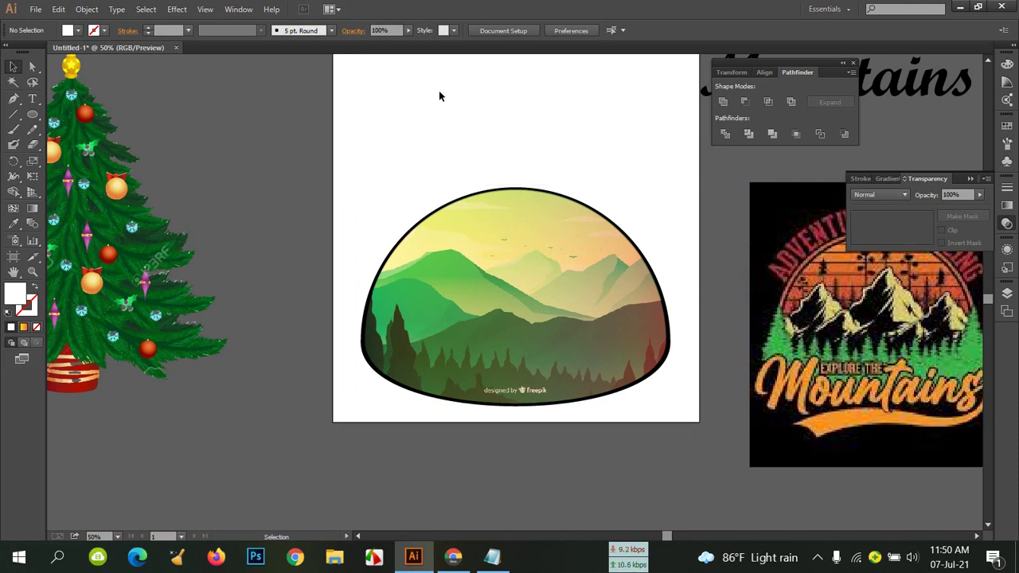
left_click(526, 261)
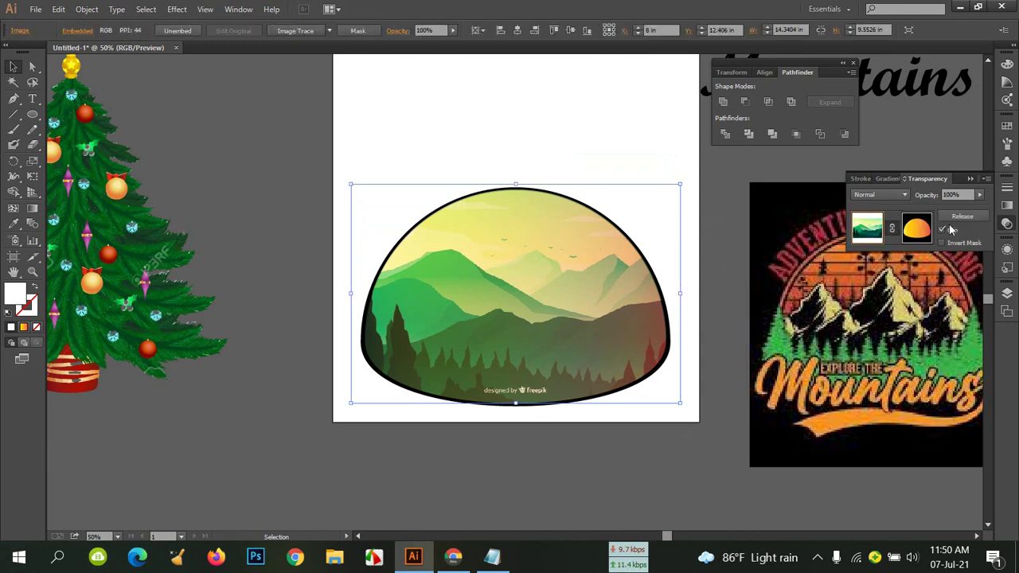
left_click(972, 178)
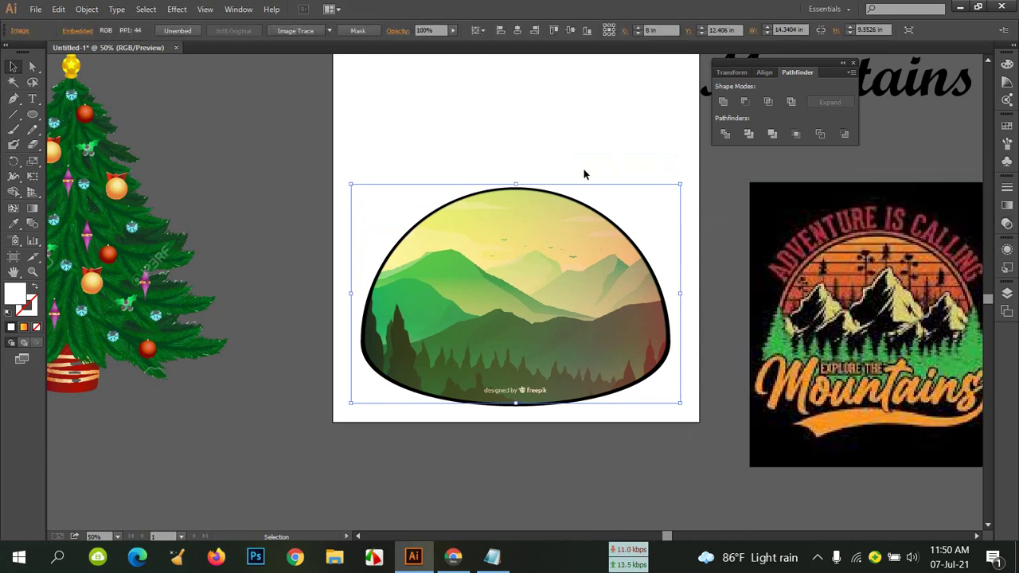
Bring the Christmas tree fully into view beside the artboard and scale it down proportionally to about 4.81 in wide.
left_click_drag(106, 240, 200, 245)
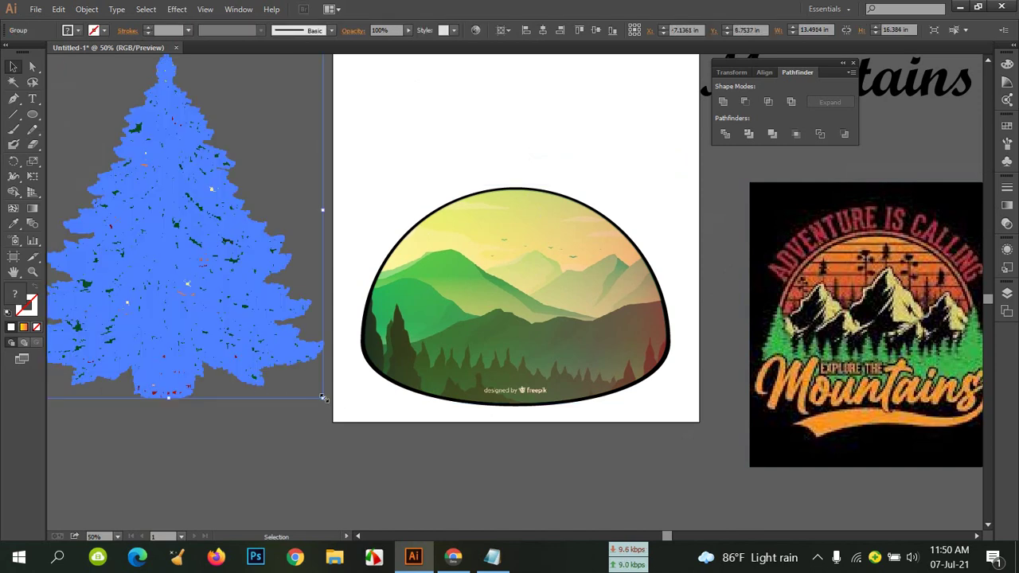
left_click_drag(322, 399, 217, 196)
left_click(217, 196)
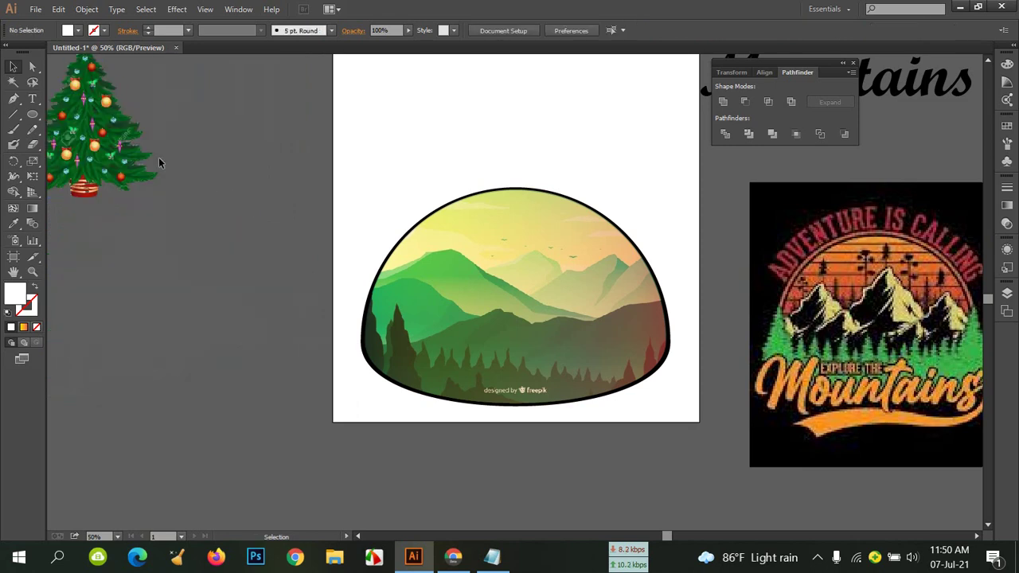
left_click_drag(131, 143, 249, 288)
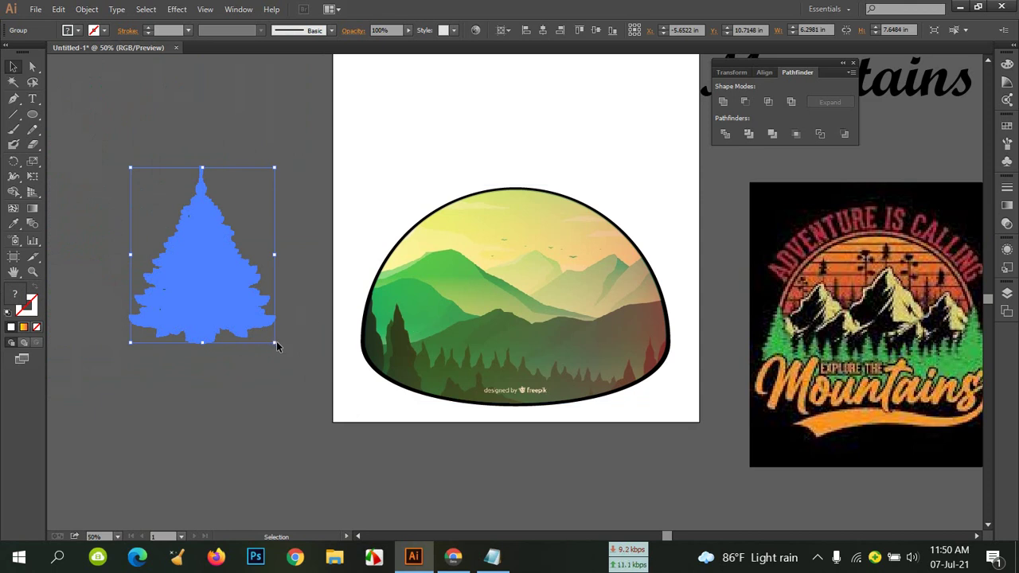
left_click_drag(273, 340, 245, 300)
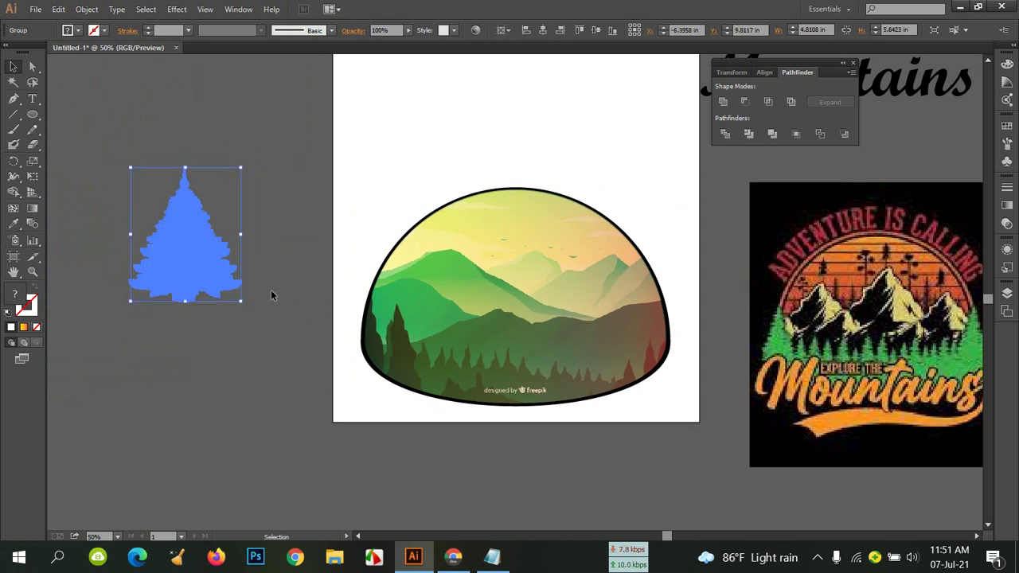
Move the small Christmas tree onto the artboard so it overlaps the lower left edge of the dome.
left_click(271, 289)
left_click_drag(187, 244, 382, 328)
left_click(368, 223)
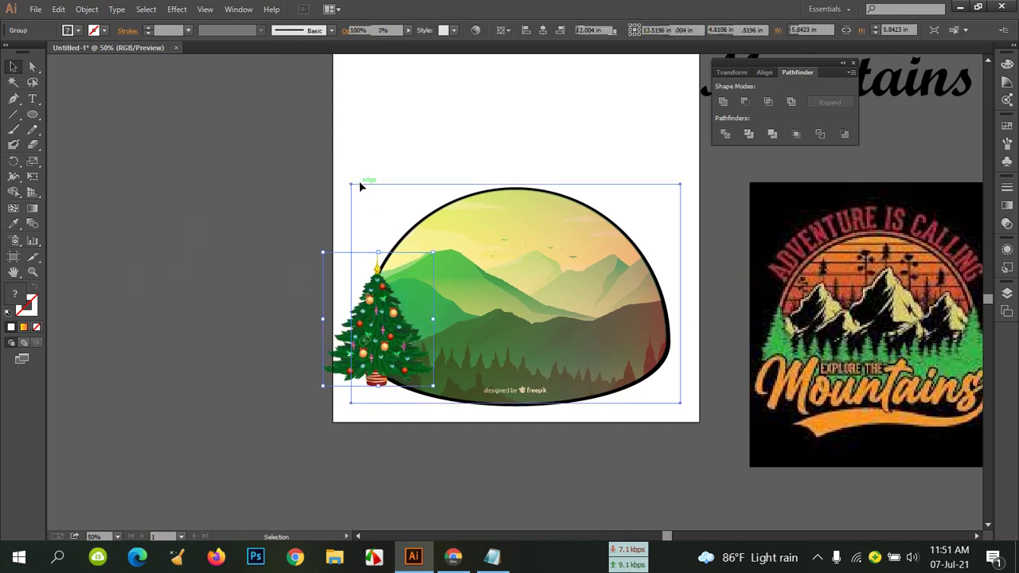
left_click(462, 96)
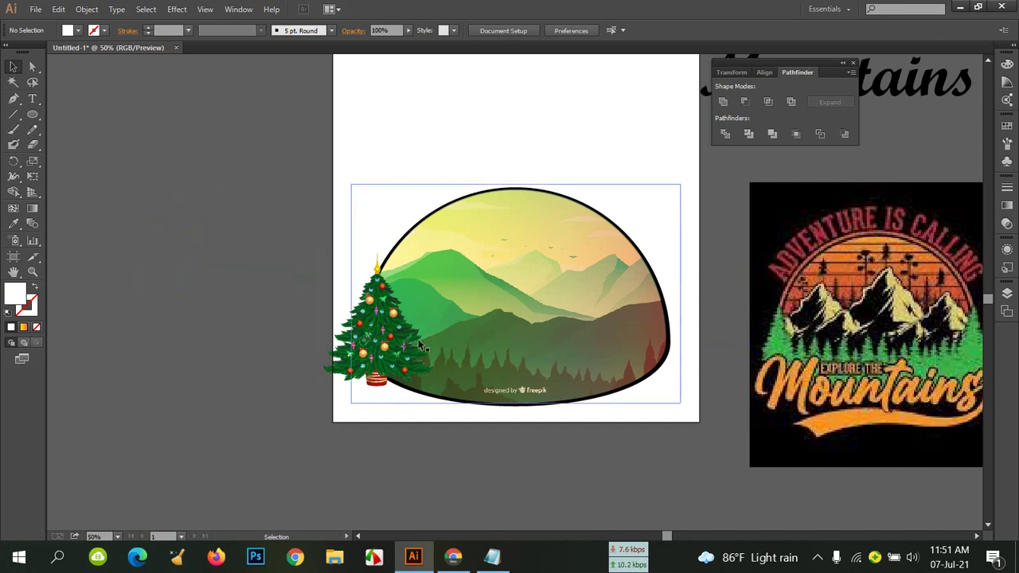
Nudge the Christmas tree down and right to about X 2.18 in, Y 13.79 in at the dome's lower left edge.
left_click(380, 344)
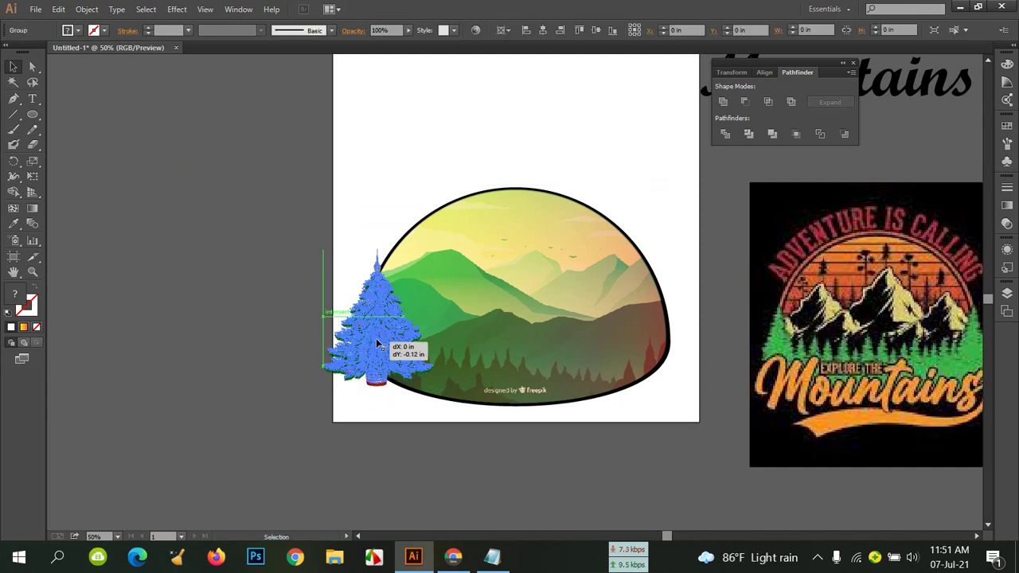
key("Down")
key("Down")
key("Down")
key("Down")
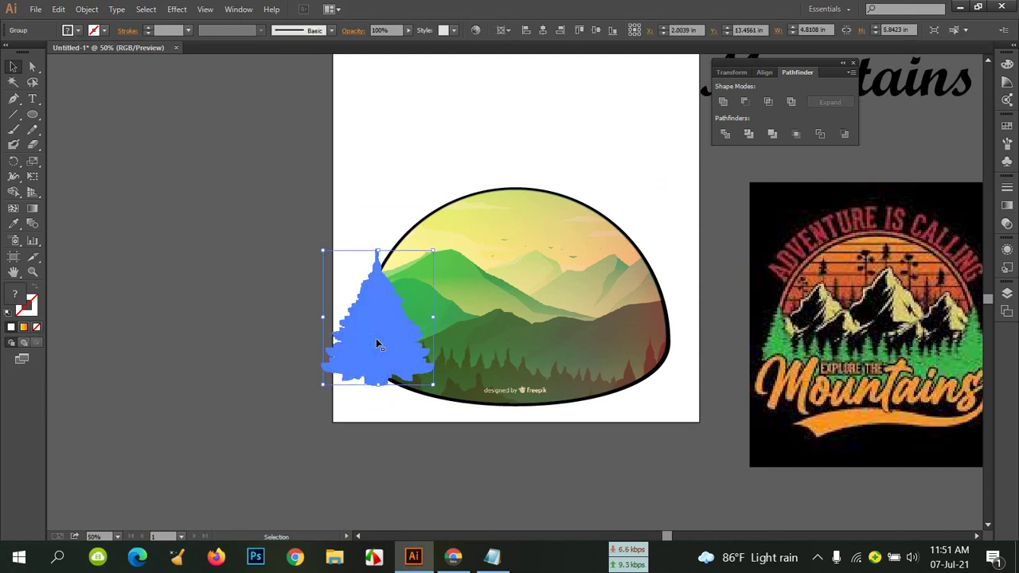
key("Down")
key("Down")
key("Down")
key("Down")
key("Down")
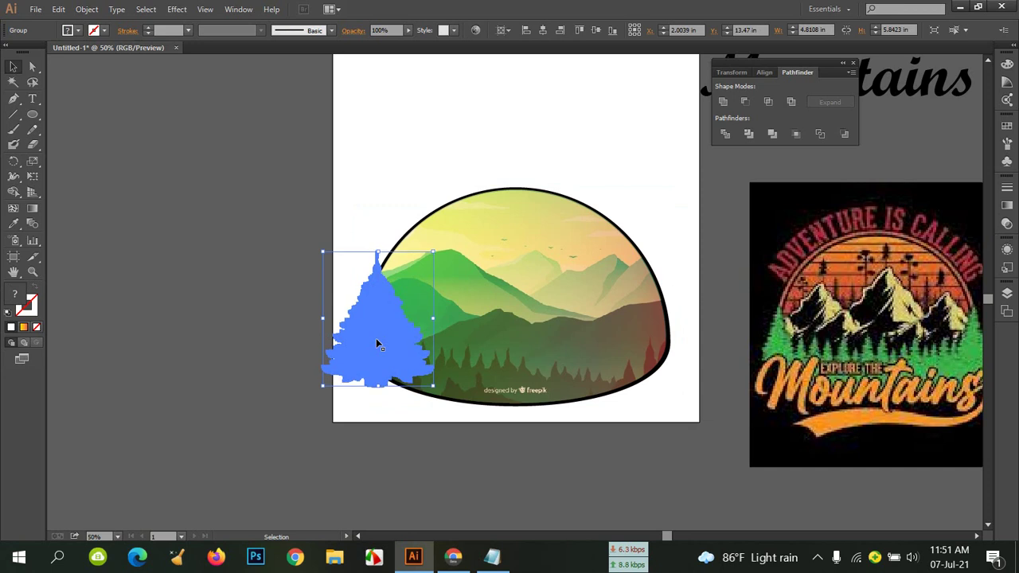
key("Down")
key("Down")
key("Down")
key("Down")
key("Down")
key("Down")
key("Down")
key("Down")
key("Down")
key("Down")
key("Down")
key("Down")
key("Down")
key("Down")
key("Down")
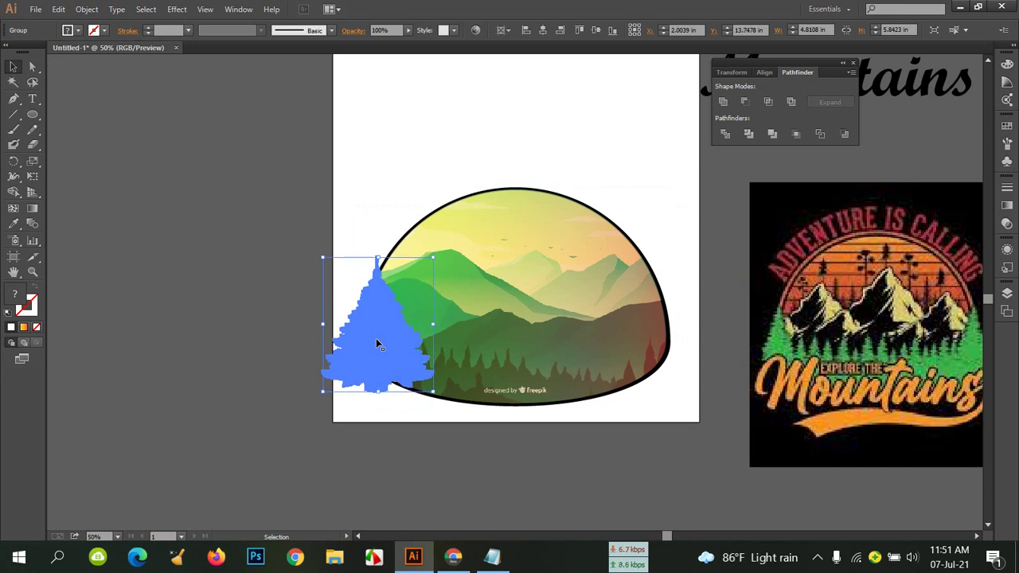
key("Down")
key("Down")
key("Down")
key("Right")
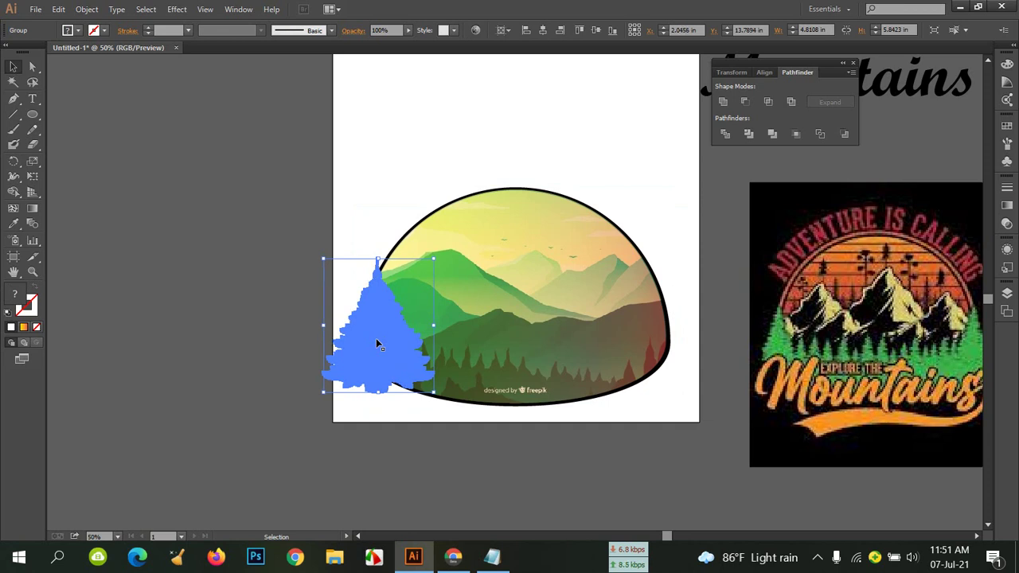
key("Right")
key("Right")
key("Right")
key("Right")
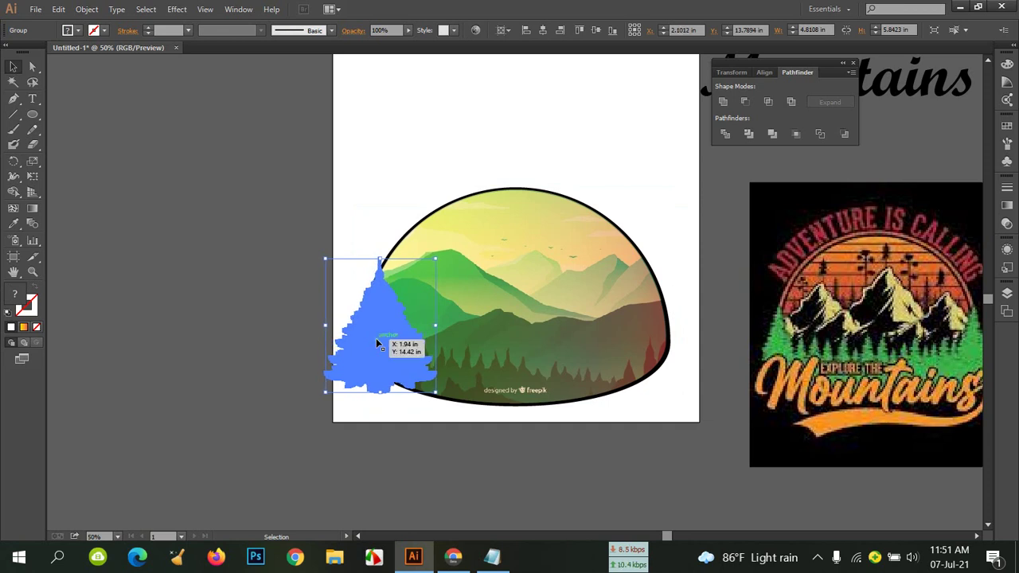
key("Right")
key("Right")
key("Right")
key("Right")
key("Right")
key("Right")
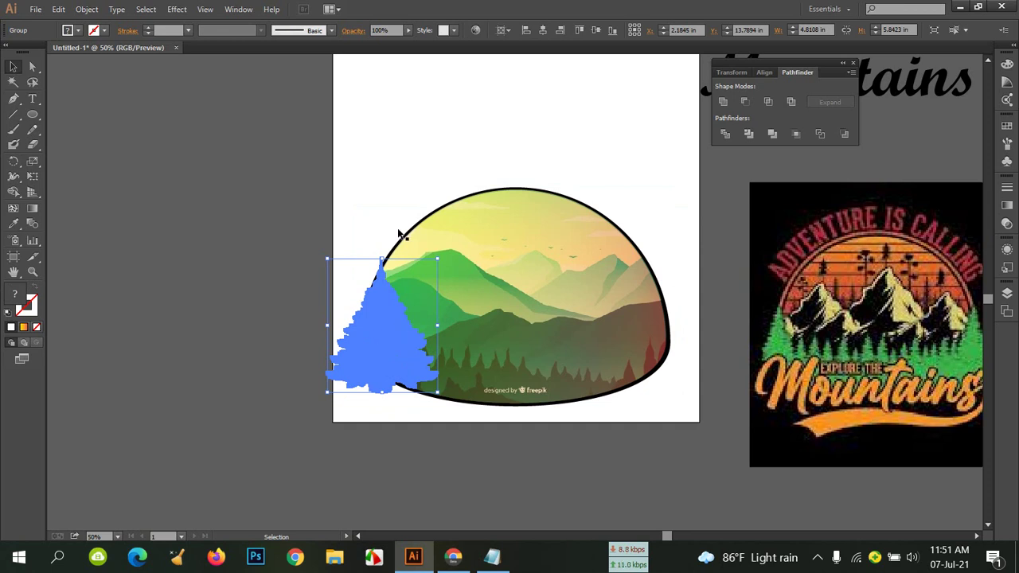
Duplicate the Christmas tree to the dome's lower right edge, at about X 13.59 in and Y 13.77 in.
left_click(350, 151)
left_click(385, 348)
left_click_drag(384, 348, 644, 347)
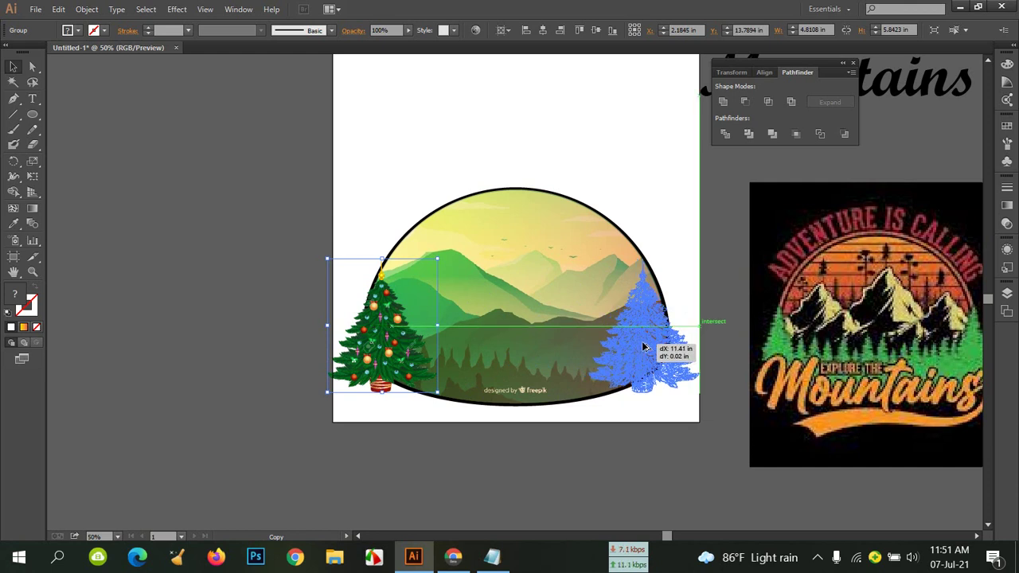
left_click_drag(644, 347, 646, 345)
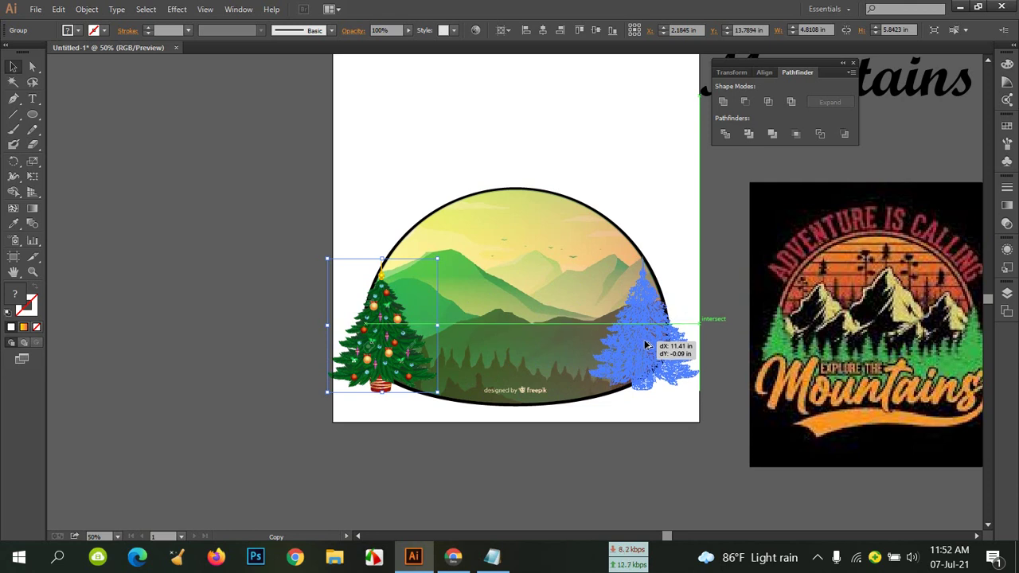
left_click_drag(646, 344, 646, 346)
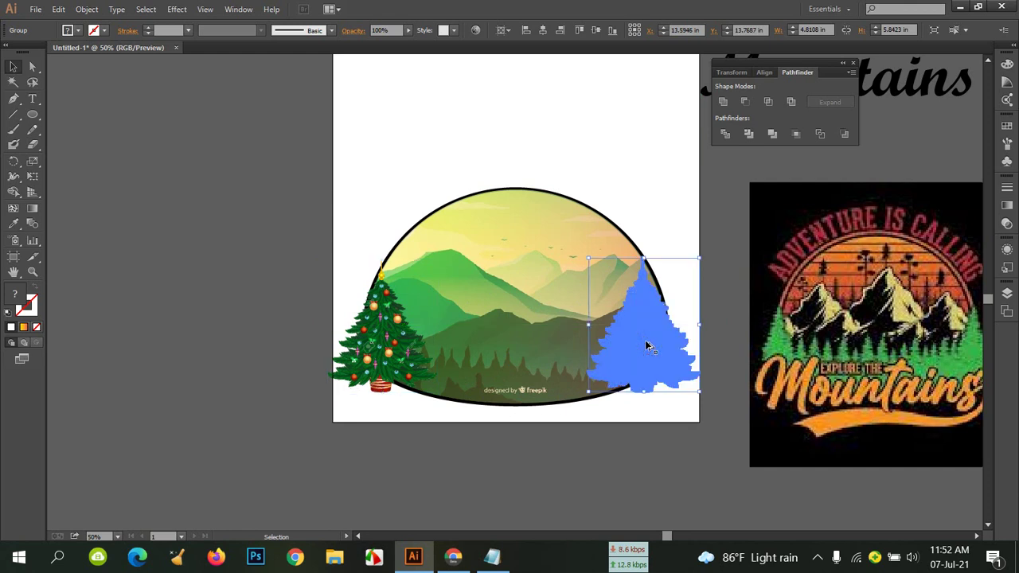
left_click(679, 182)
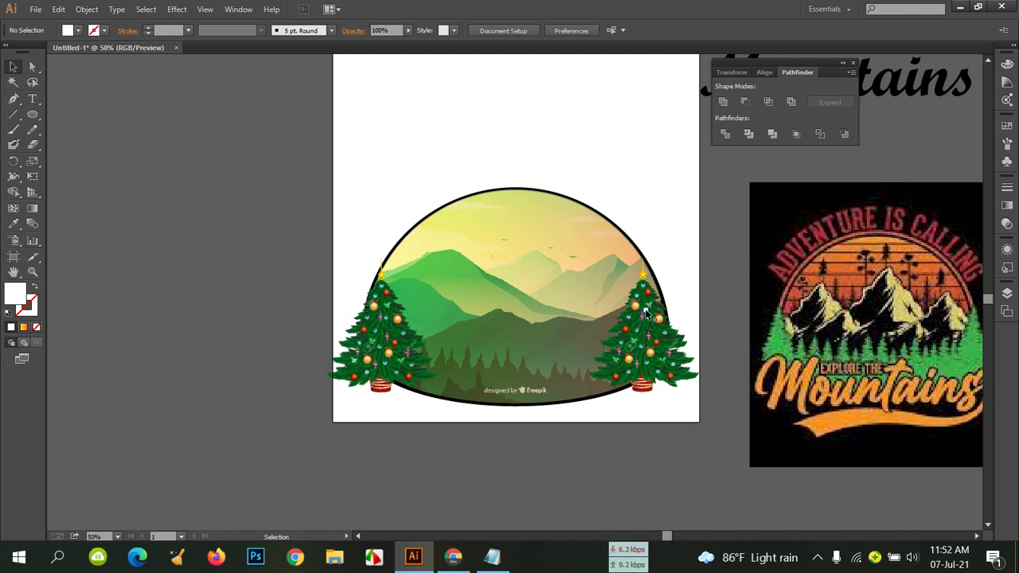
Add a copy of the left tree just inside it, slightly lower, and scale the copy proportionally to about 3.83 in wide.
left_click(390, 324)
mouse_move(442, 346)
left_mouse_down()
mouse_move(400, 320)
mouse_move(453, 346)
mouse_move(444, 332)
left_mouse_up()
left_click(462, 323, "shift")
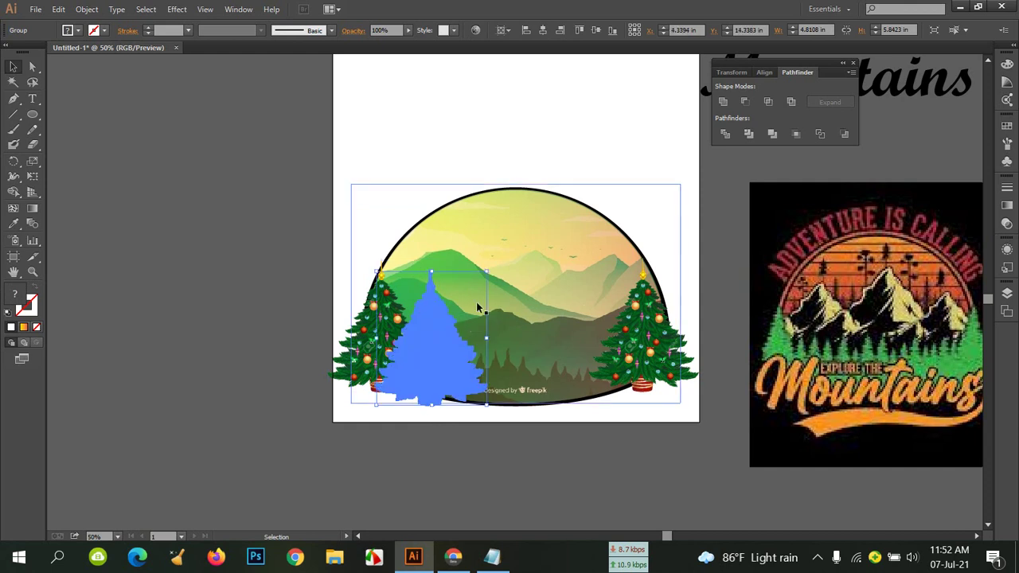
left_click_drag(485, 272, 475, 303)
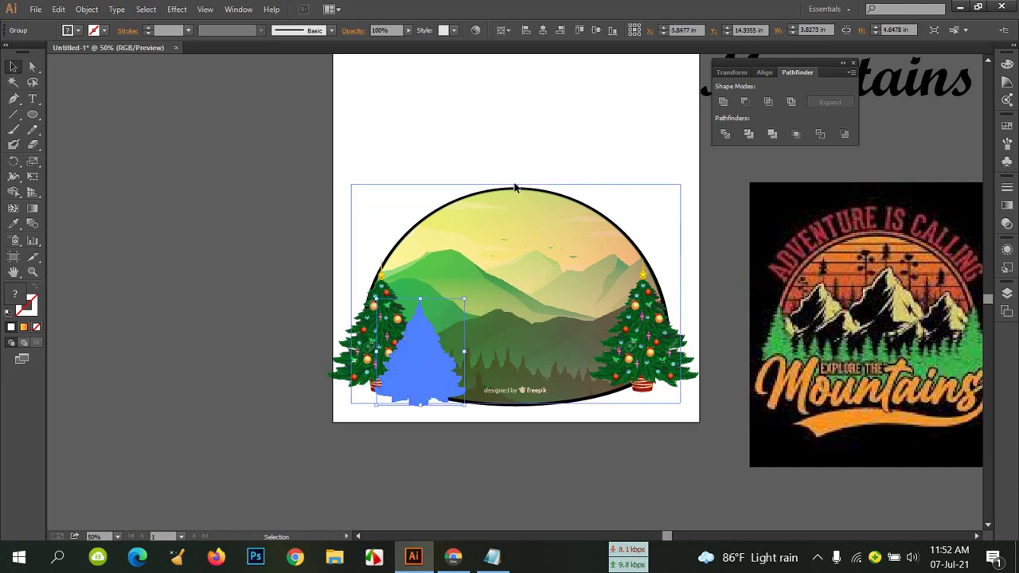
left_click(518, 141)
Duplicate the smaller tree three times in a row along the dome's base to fill the space between the outer trees.
left_click(418, 346)
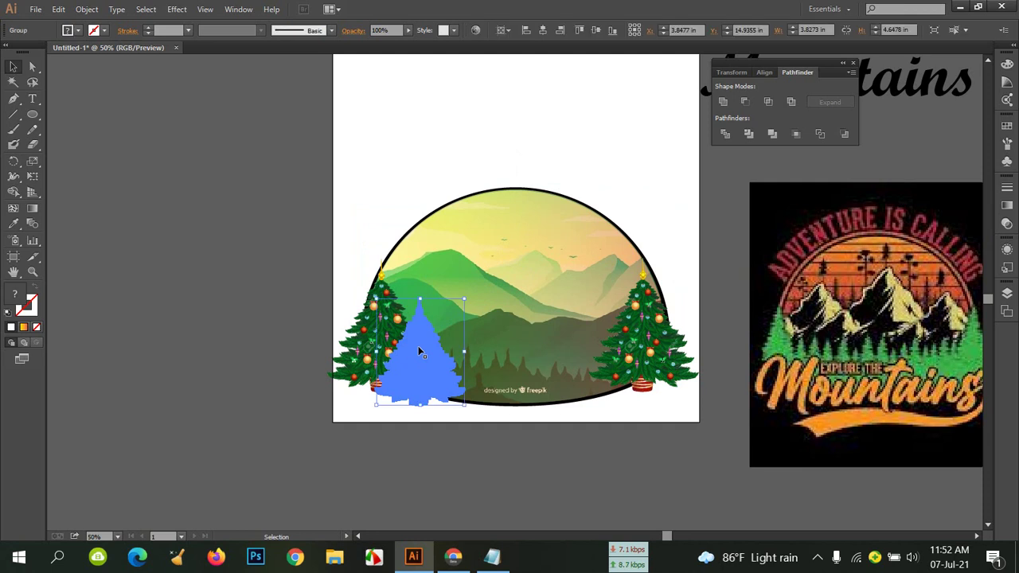
left_click_drag(451, 353, 481, 348)
key("a")
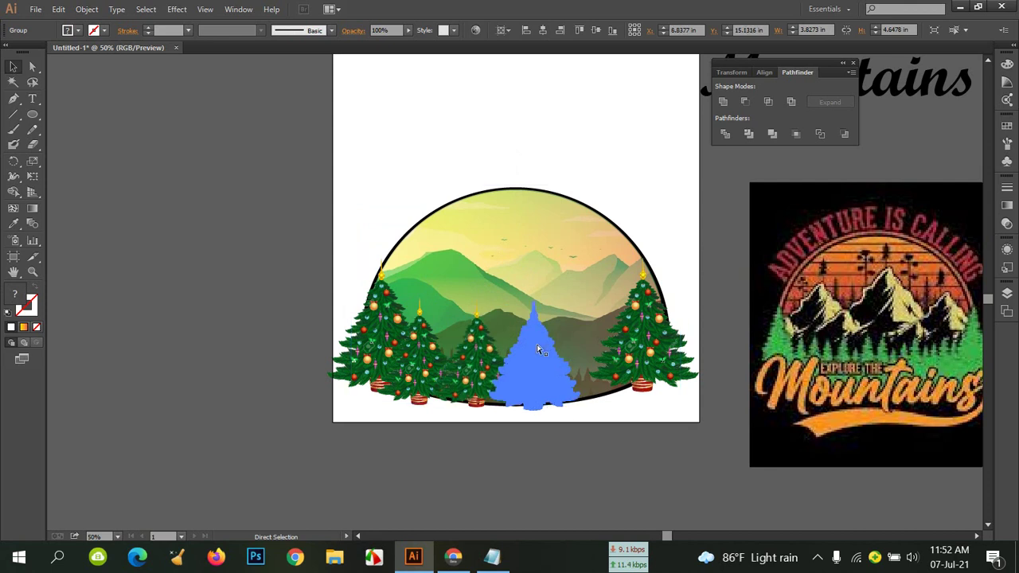
key("v")
left_click_drag(541, 350, 597, 351)
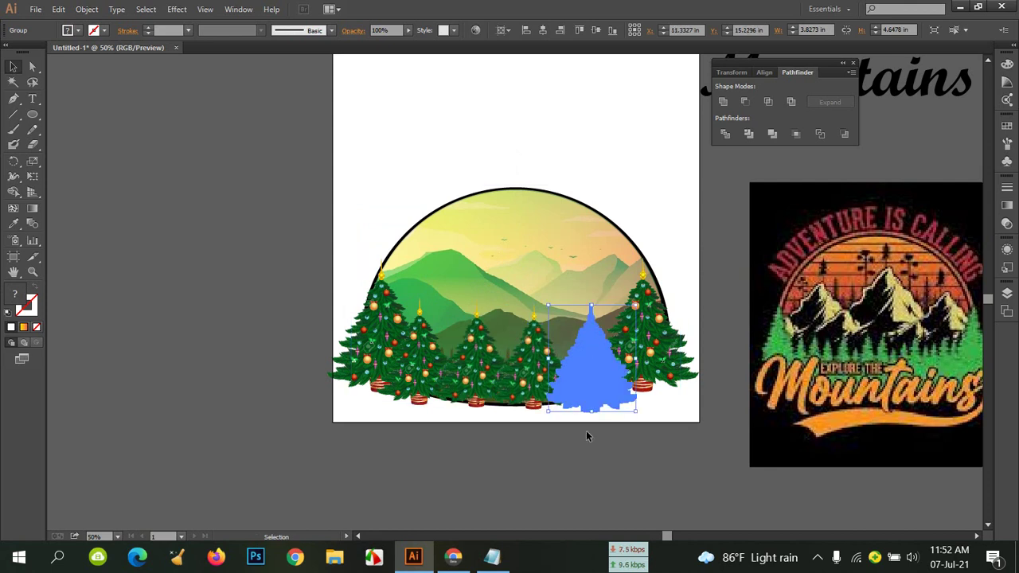
left_click(657, 172)
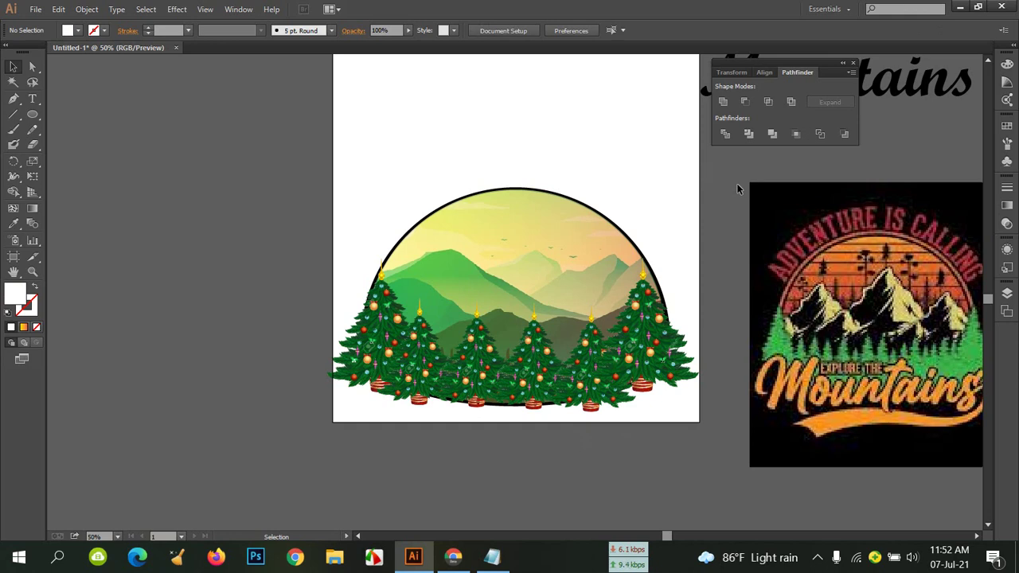
Move the "ADVENTURE IS CALLING" text just above the dome, center-align its paragraph and center it horizontally on the artboard.
scroll(587, 262, "up", 3)
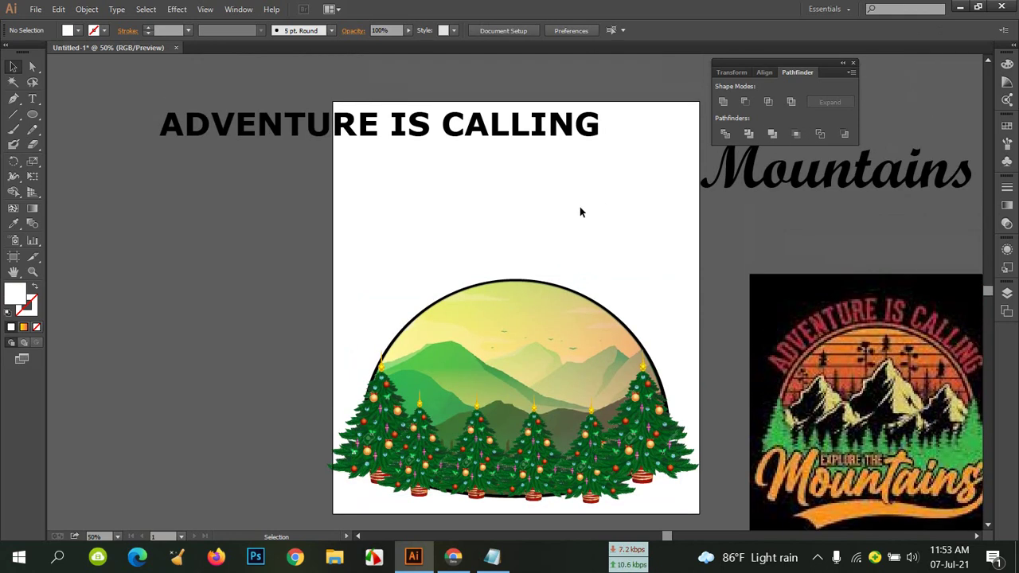
scroll(510, 184, "down", 1)
left_click_drag(437, 103, 549, 230)
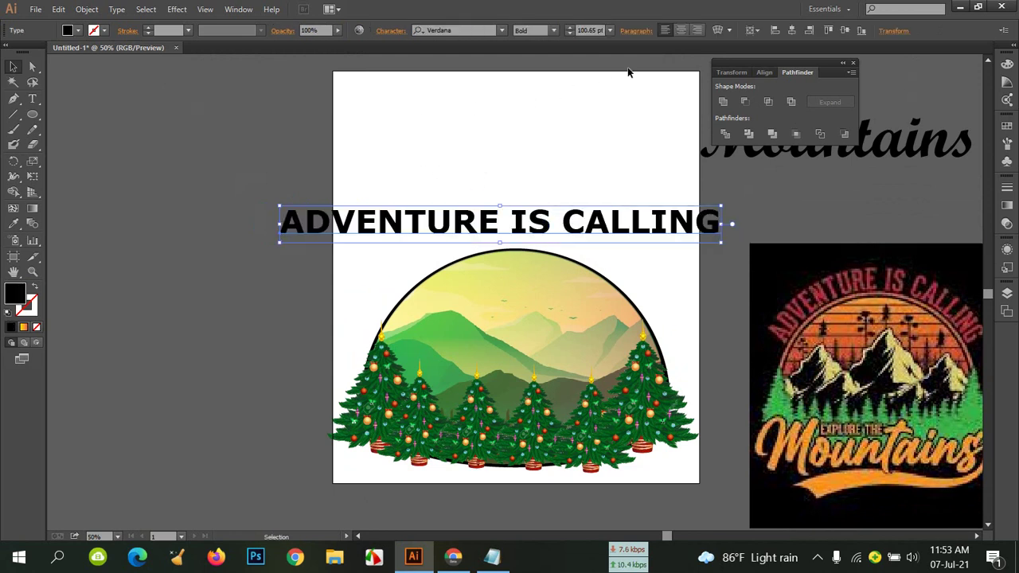
left_click(696, 30)
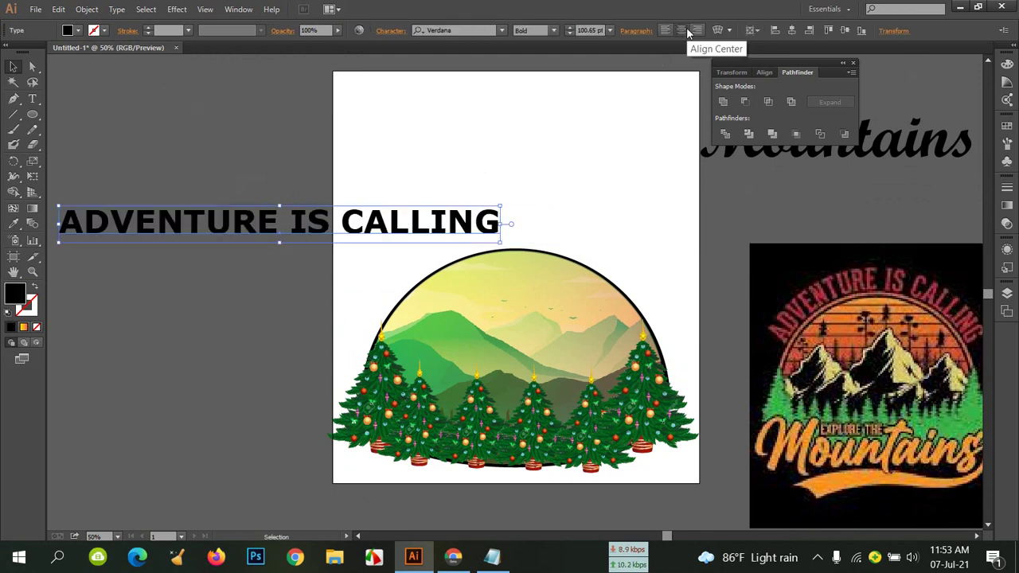
left_click(796, 30)
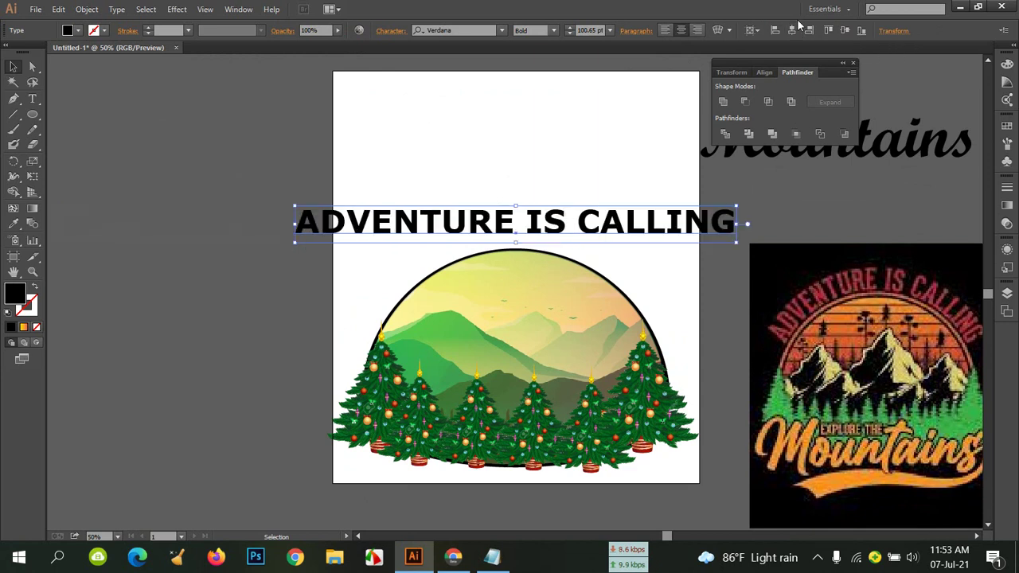
Warp the "ADVENTURE IS CALLING" text with a horizontal Arc envelope at 68% bend.
left_click(718, 30)
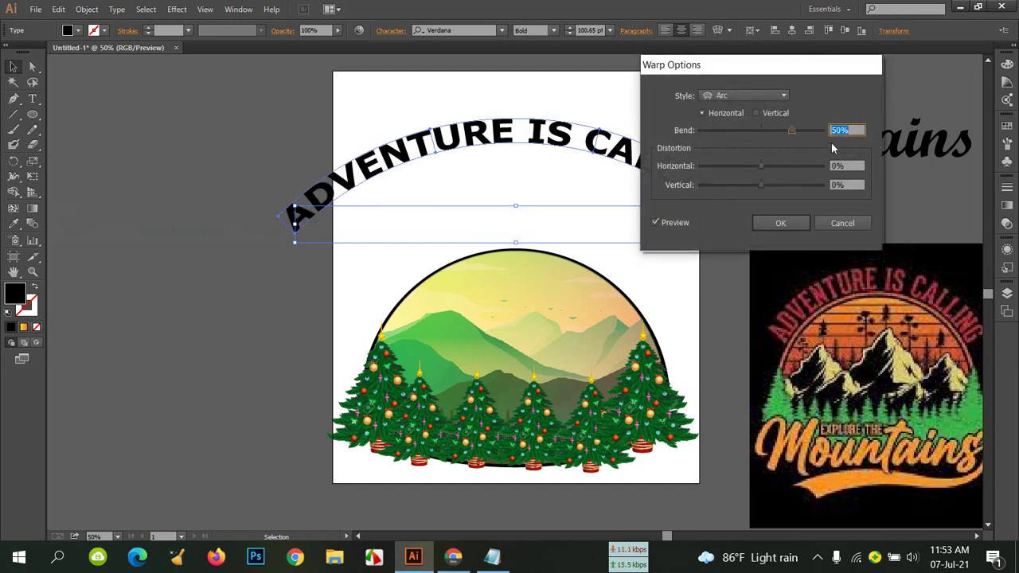
left_click(794, 129)
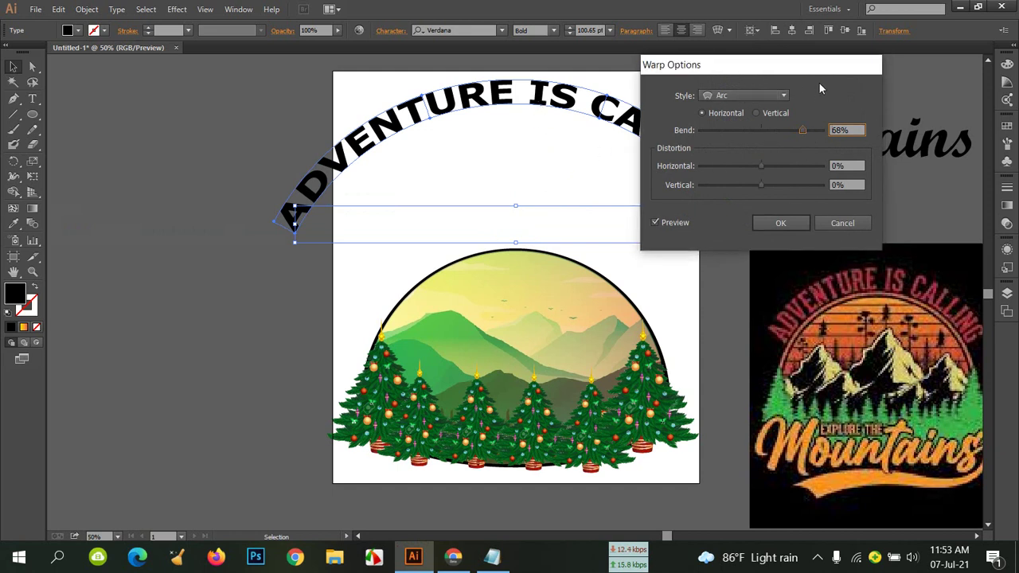
left_click_drag(819, 82, 903, 74)
left_click(866, 220)
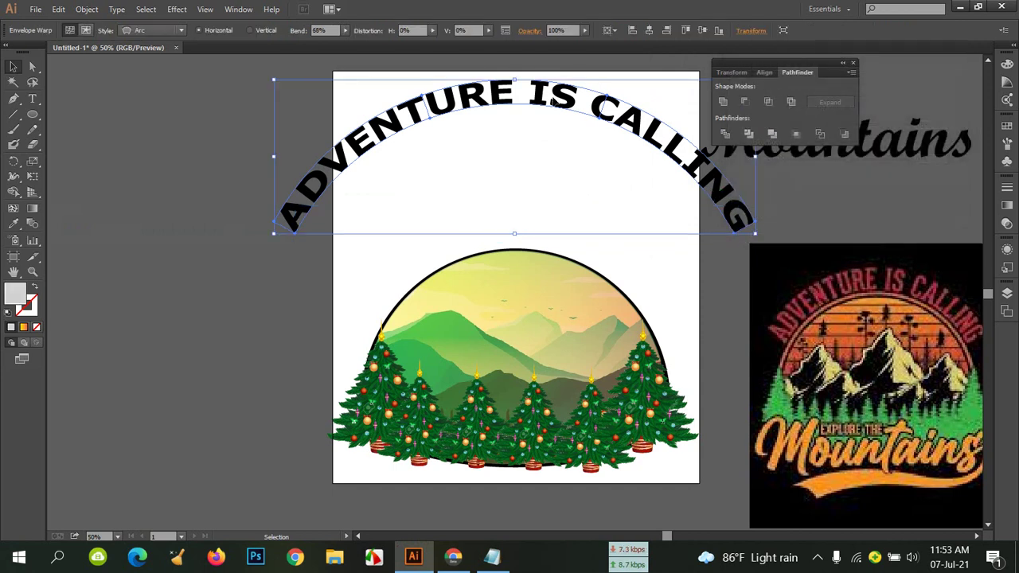
Try to fit the arched "ADVENTURE IS CALLING" text around the dome by lowering it, narrowing both sides and flattening its height.
left_click_drag(552, 102, 572, 224)
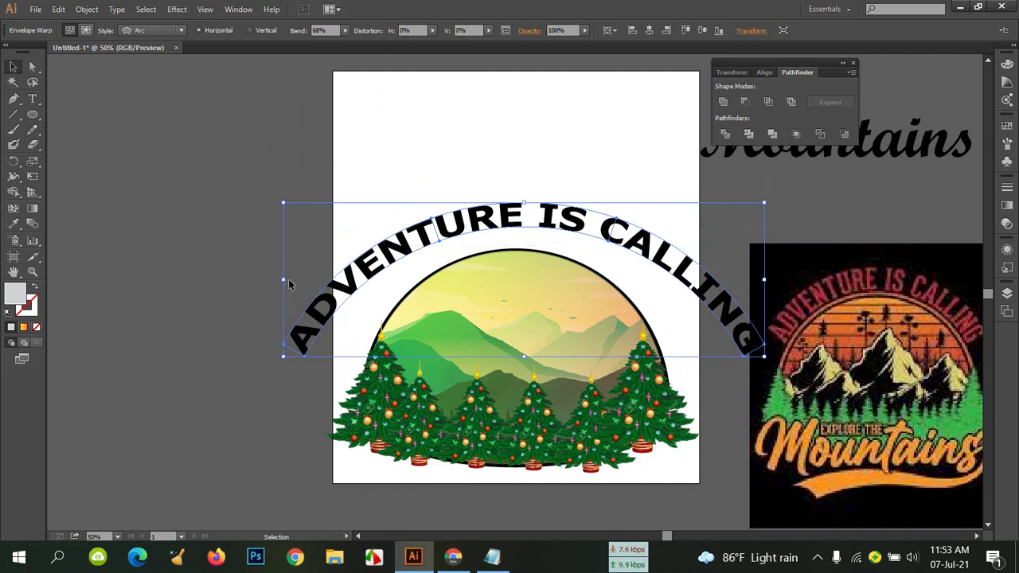
left_click_drag(283, 279, 342, 283)
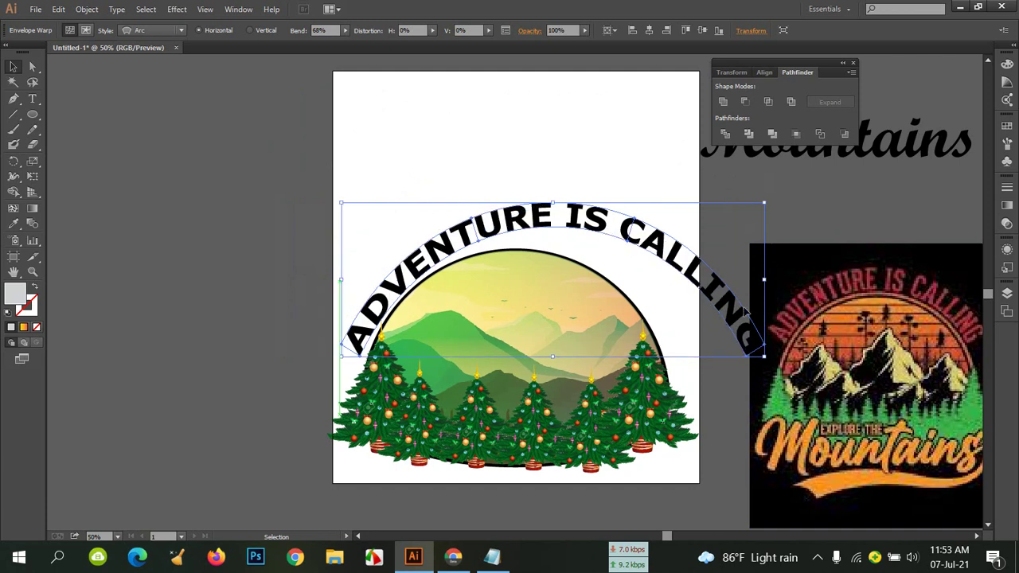
left_click_drag(765, 280, 681, 287)
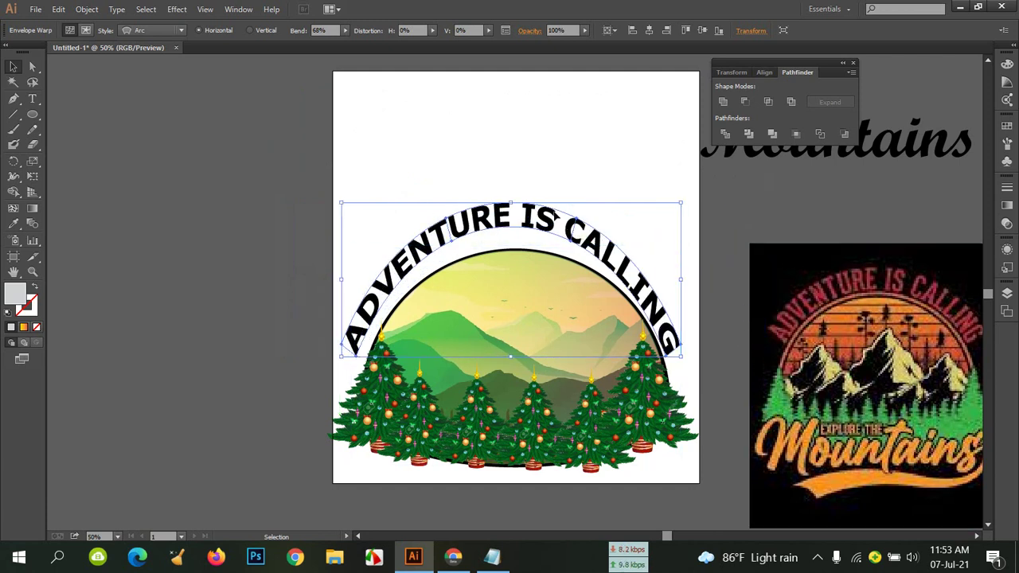
left_click_drag(513, 203, 511, 228)
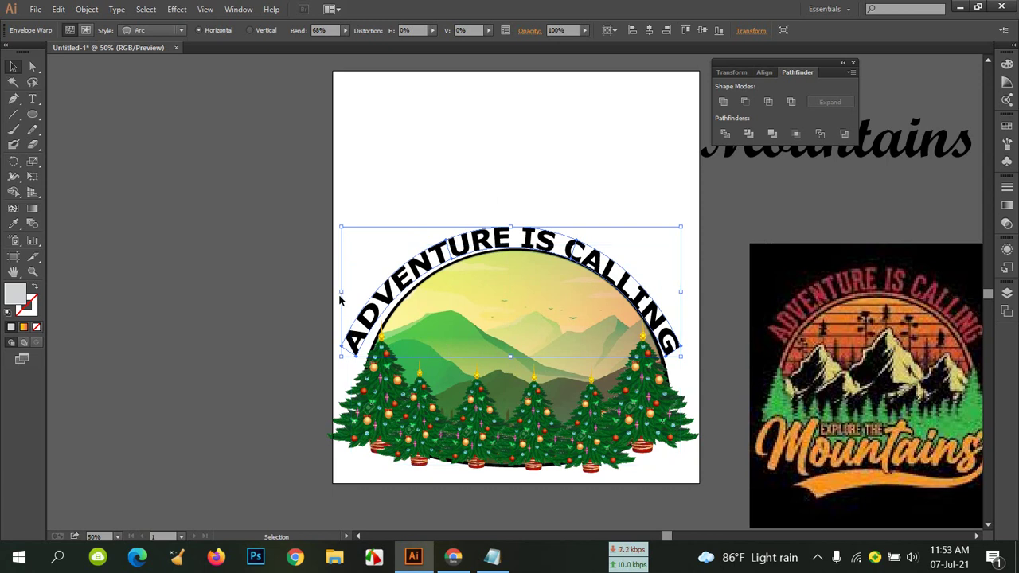
left_click_drag(343, 292, 353, 294)
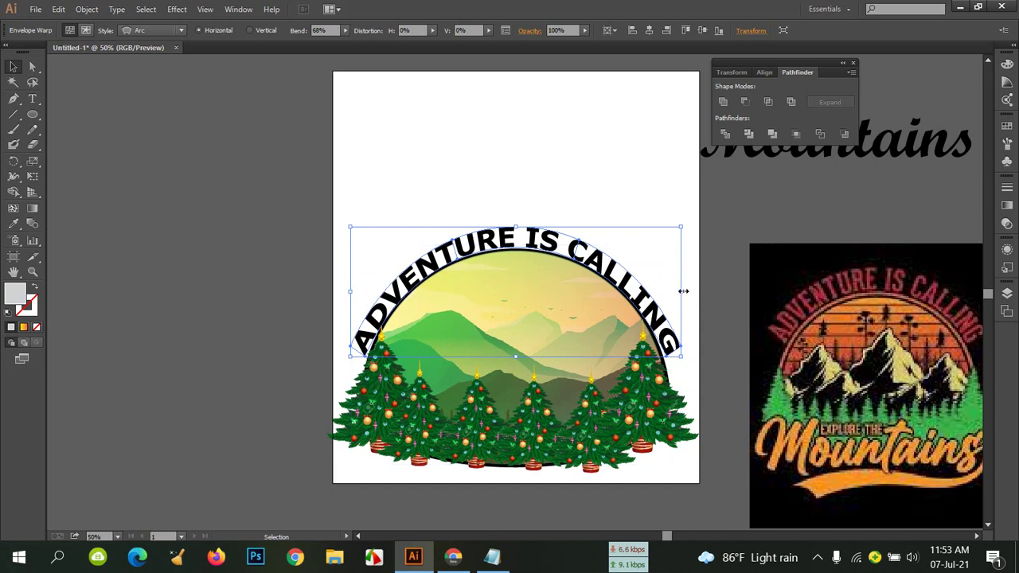
left_click(630, 186)
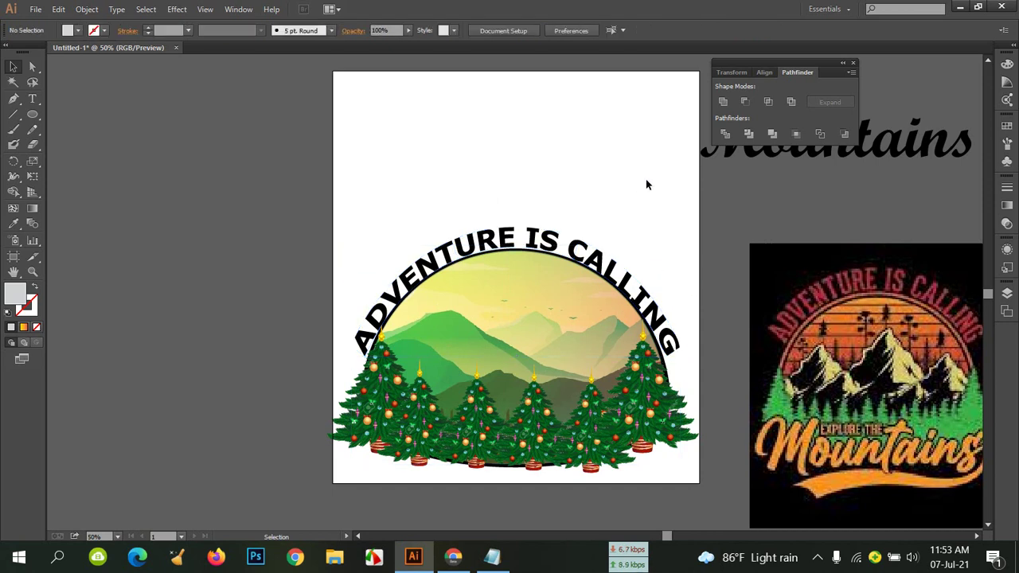
Undo the moving and resizing of the arched text and its Arc warp to restore the flat text.
left_click_drag(675, 238, 682, 250)
left_click(555, 245, "ctrl")
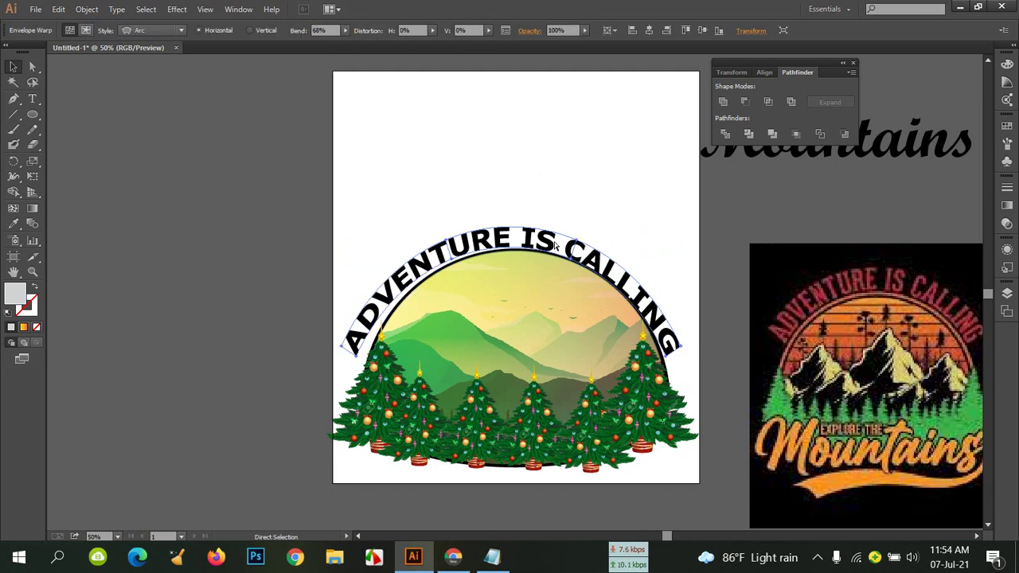
key("ctrl+shift+period")
key("ctrl+shift+period")
key("ctrl+z")
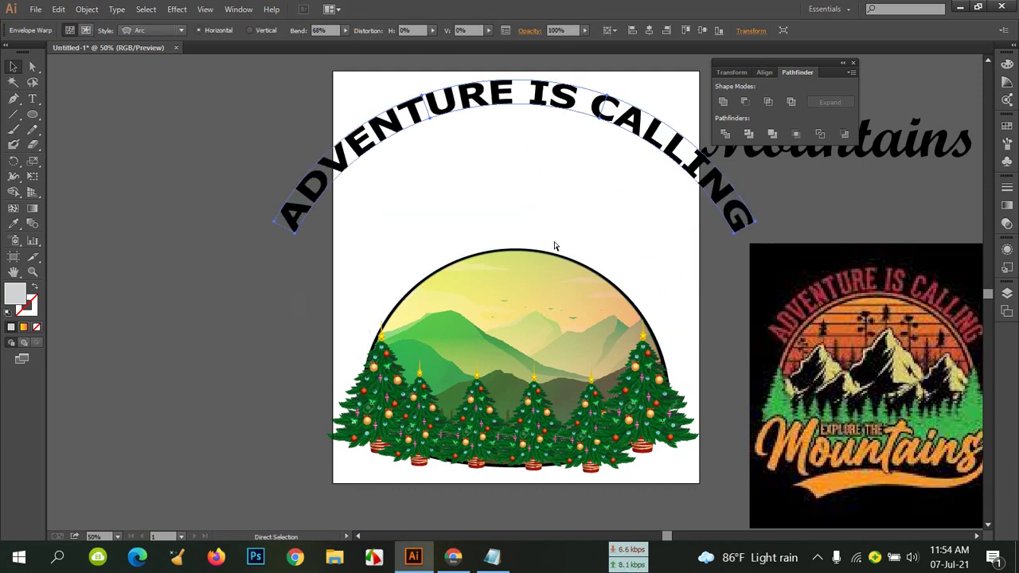
key("ctrl+z")
Move the flat "ADVENTURE IS CALLING" text over the dome, narrow it to about the dome's width and center it horizontally on the artboard.
left_click_drag(573, 227, 549, 334)
left_click_drag(750, 335, 691, 334)
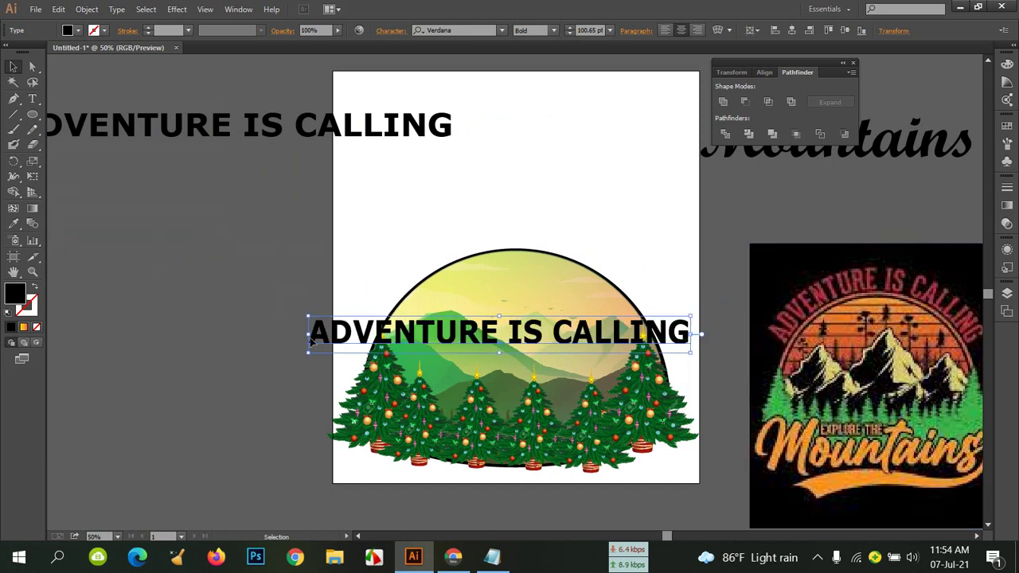
left_click_drag(307, 336, 361, 337)
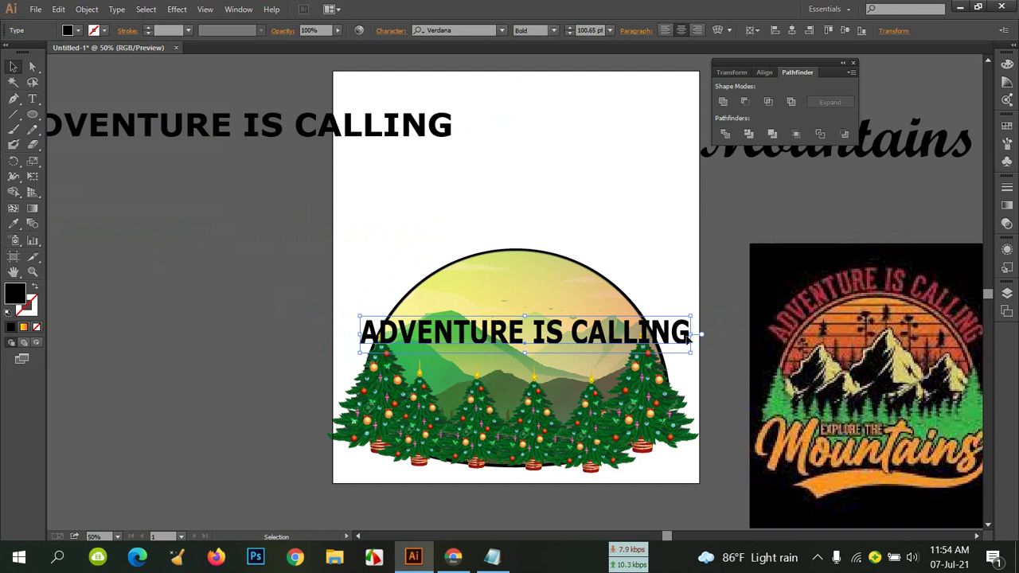
left_click_drag(685, 334, 677, 334)
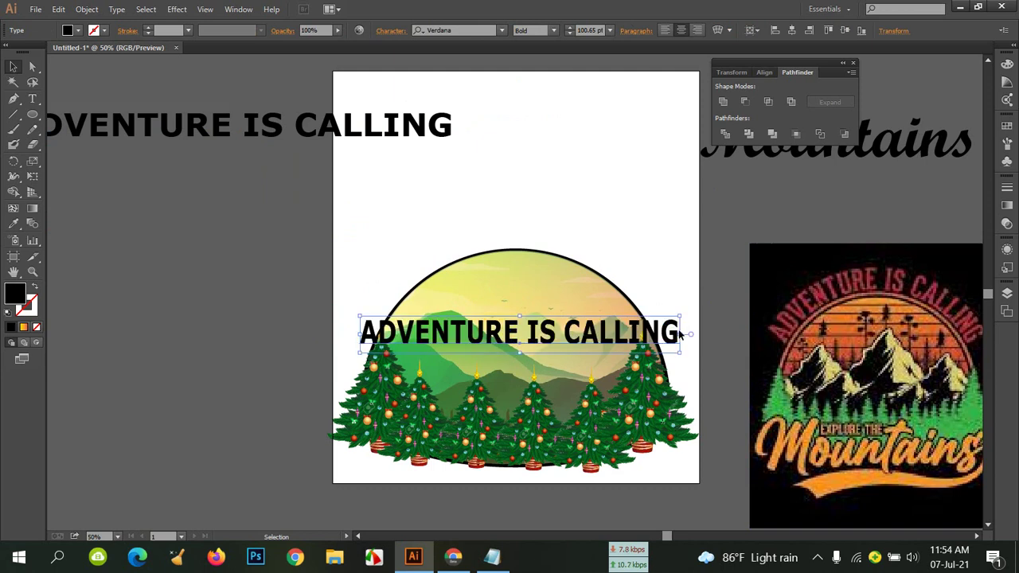
left_click(673, 281, "shift")
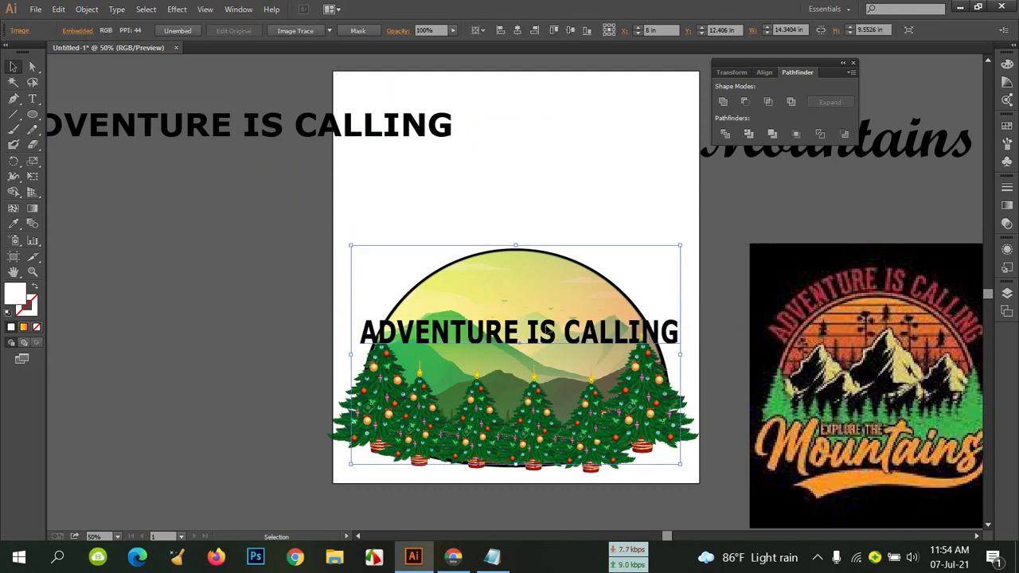
left_click(548, 336)
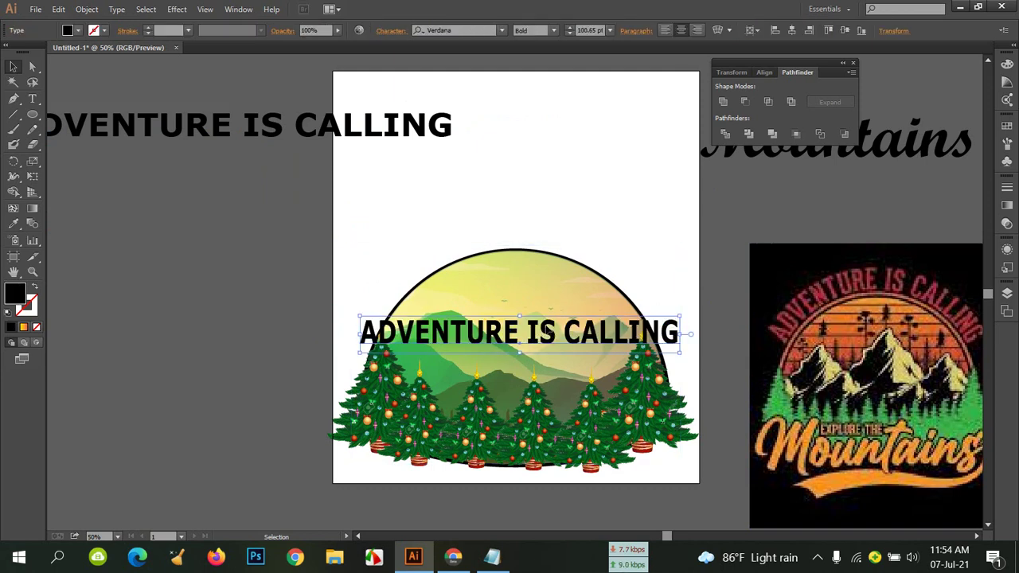
left_click(795, 30)
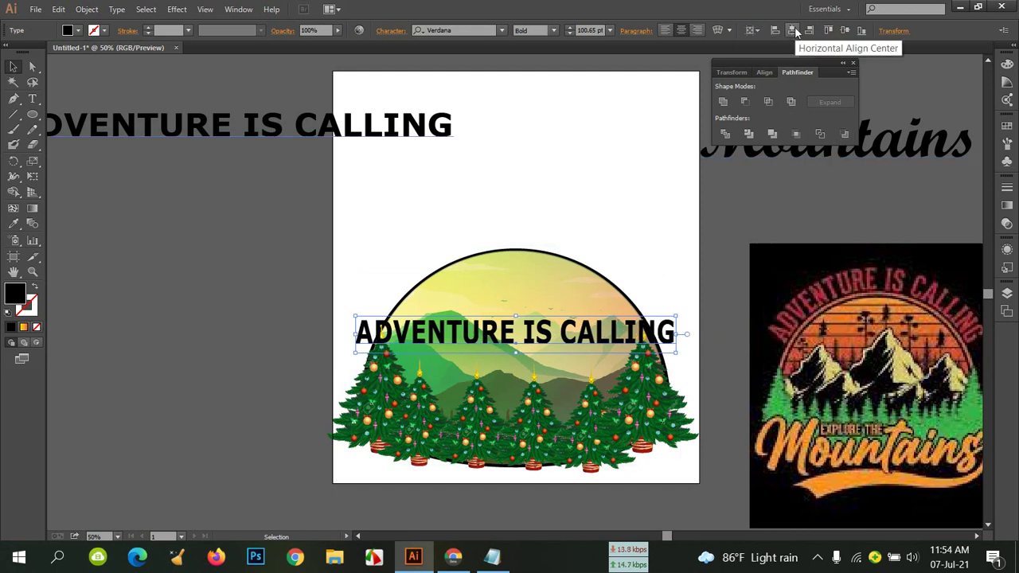
Warp the "ADVENTURE IS CALLING" text with a horizontal Arc envelope at 79% bend.
left_click(720, 28)
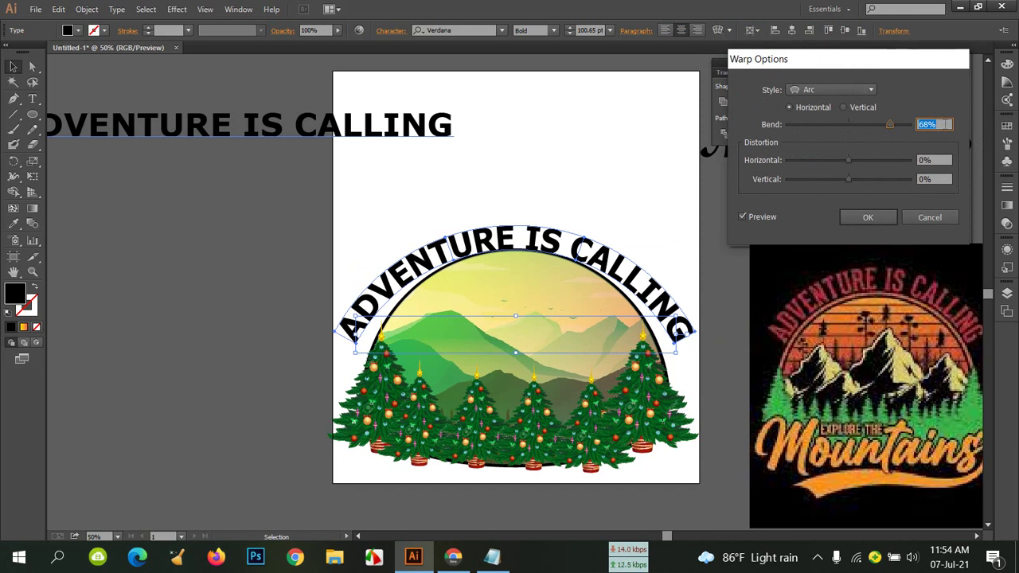
key("Up")
key("Up")
key("Up")
key("Up")
key("Up")
key("Up")
key("Up")
key("Up")
key("Up")
key("Up")
key("Up")
key("Up")
key("Up")
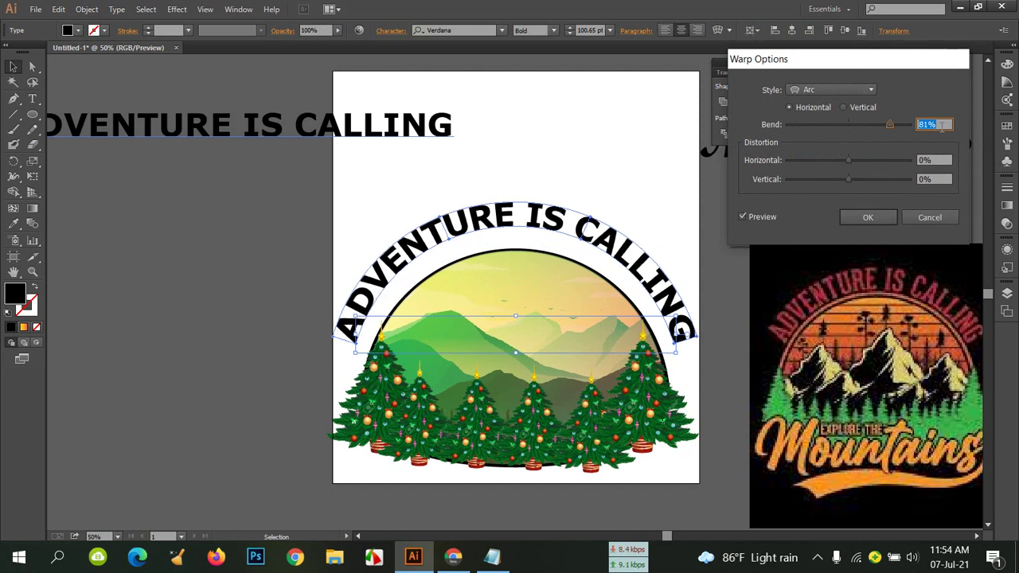
key("Up")
key("Up")
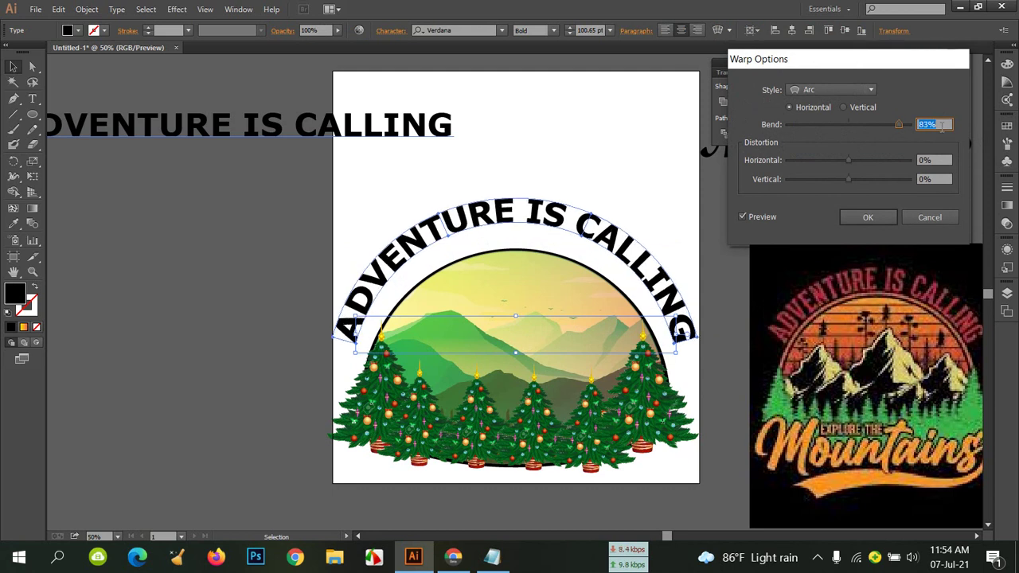
key("Down")
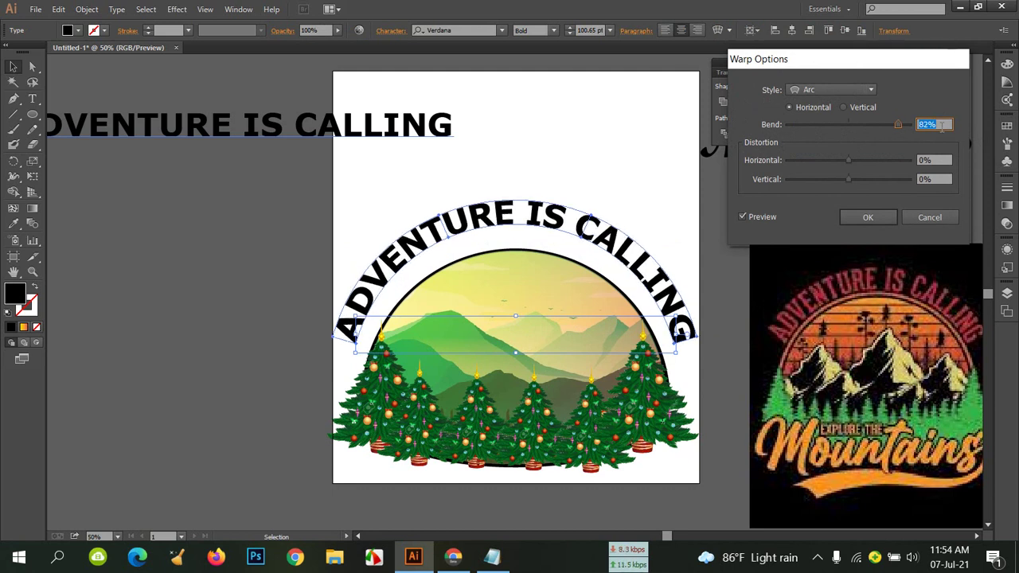
key("Down")
key("Down")
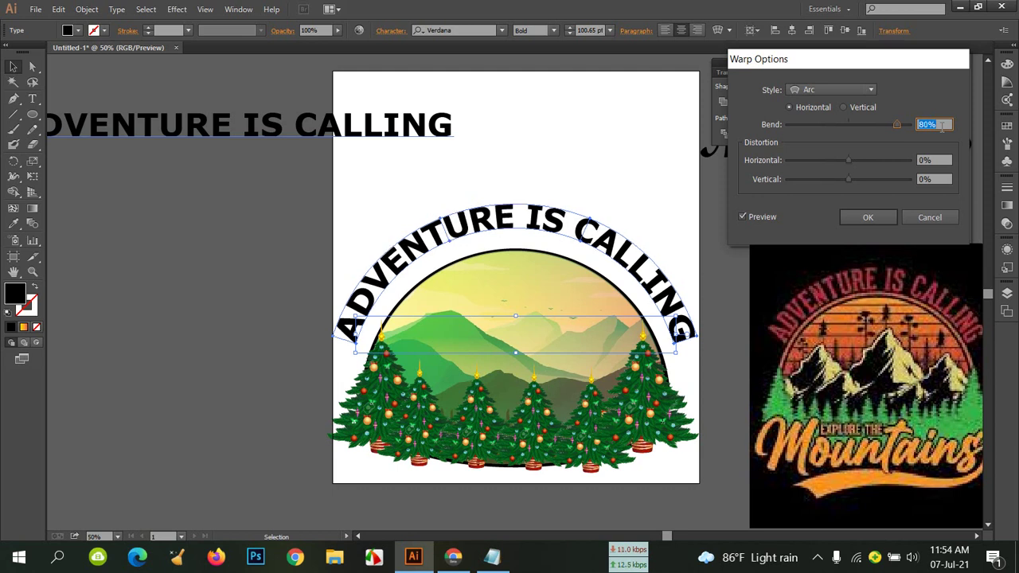
key("Down")
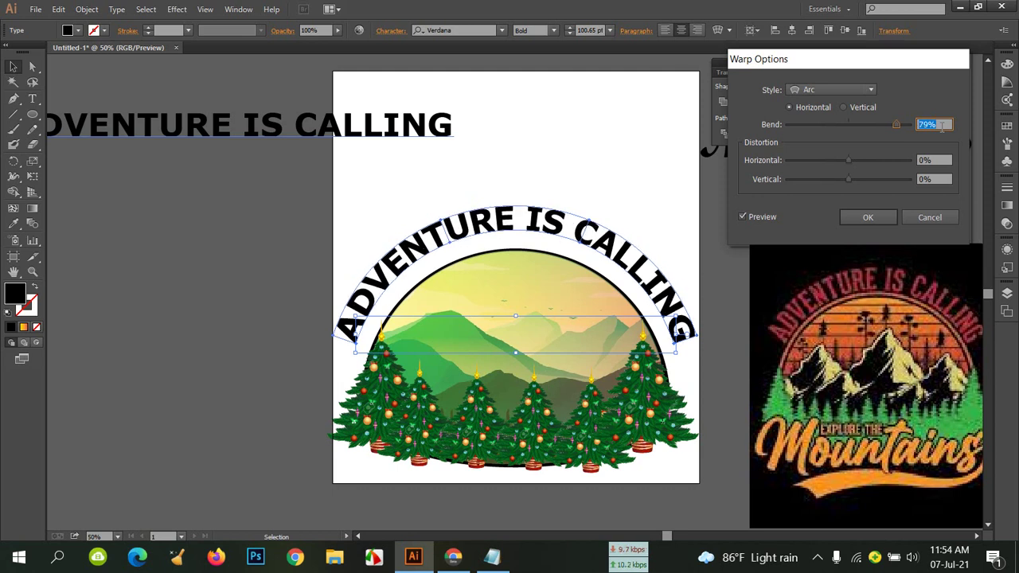
left_click(870, 218)
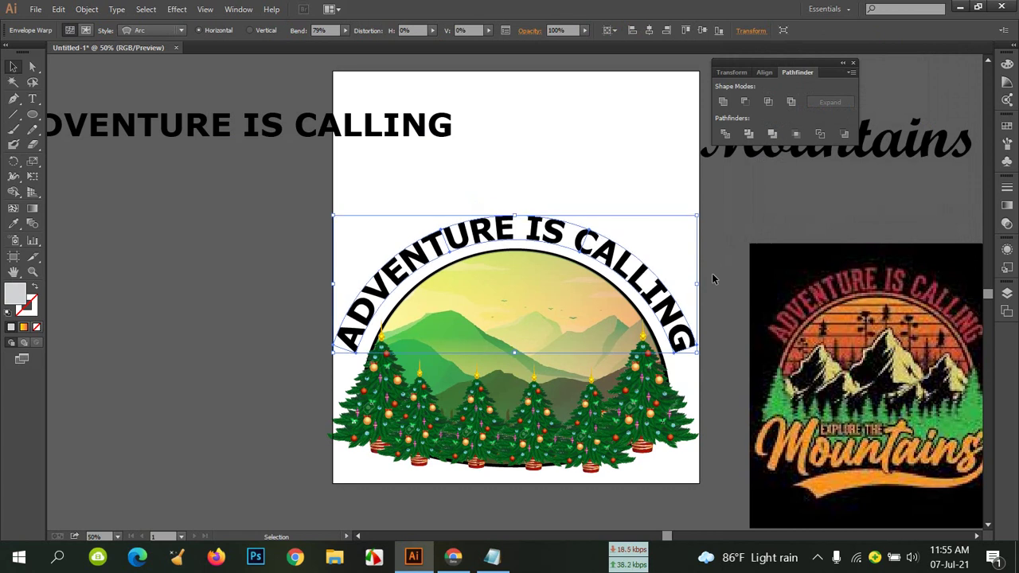
Nudge the arched text down and stretch it slightly taller so it follows the dome's outline with an even gap.
key("Down")
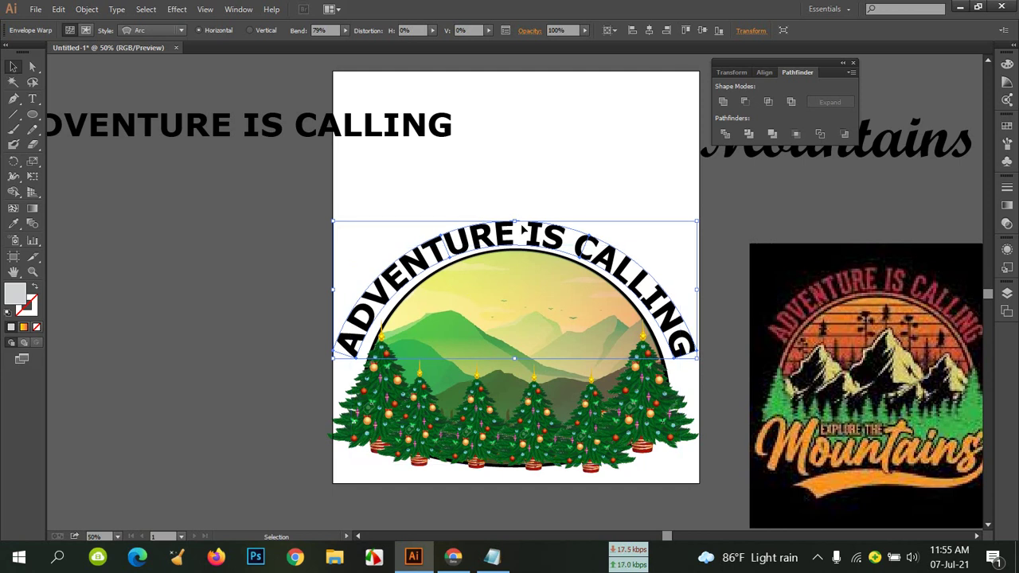
left_click_drag(516, 222, 516, 215)
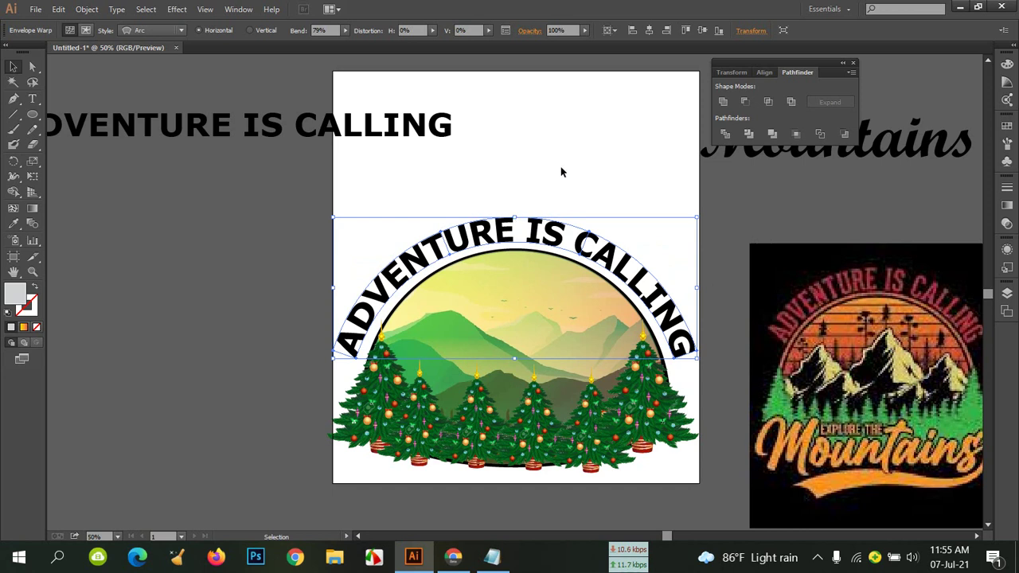
left_click_drag(516, 216, 518, 211)
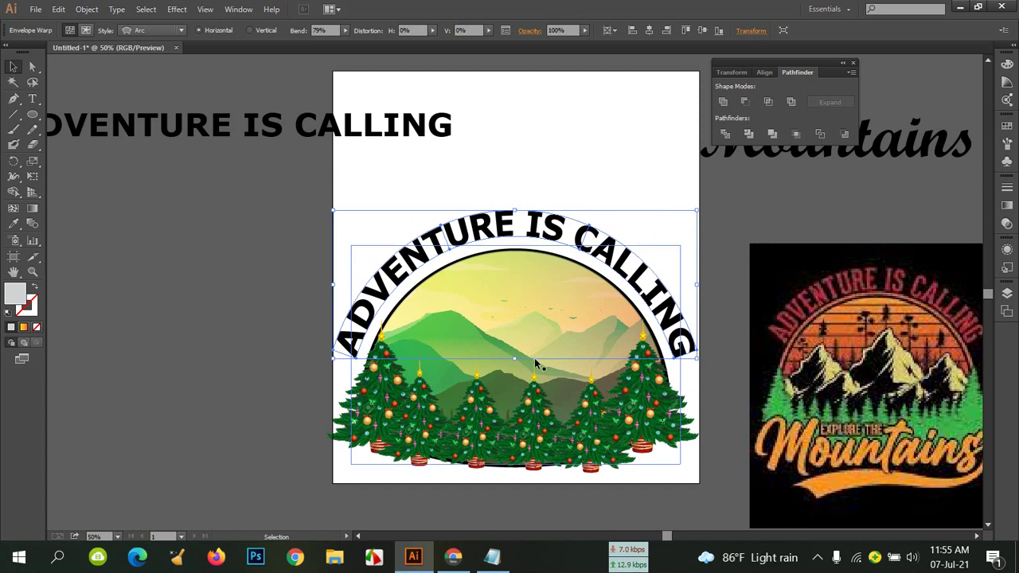
key("Down")
key("Down")
key("Down")
key("Down")
key("Down")
key("Down")
key("Down")
key("Down")
key("Down")
key("Down")
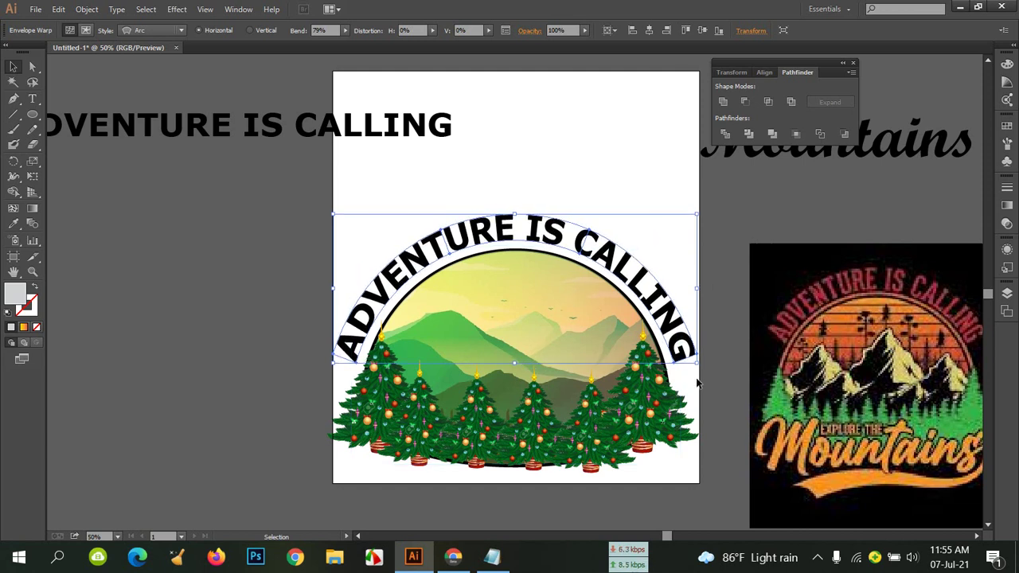
key("Down")
key("Down")
key("Down")
key("Down")
key("Down")
key("Down")
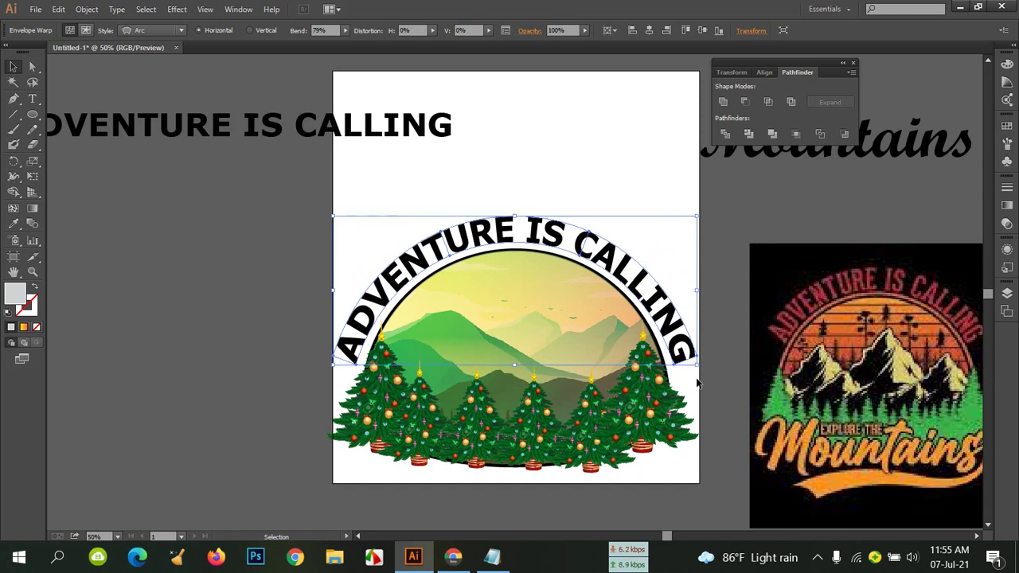
key("Down")
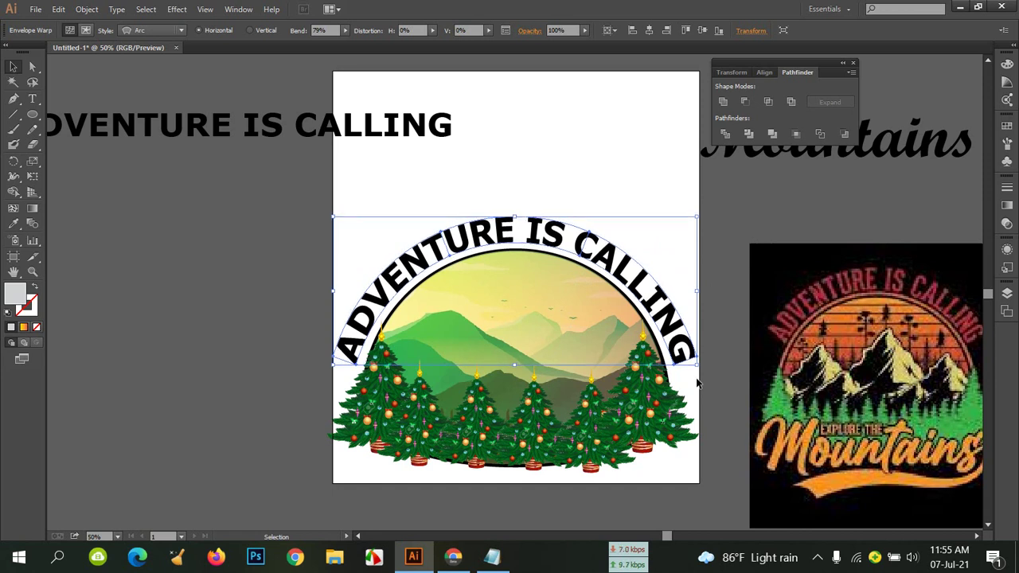
key("Down")
key("Down")
key("Down")
key("Down")
key("Down")
key("Down")
key("Down")
key("Down")
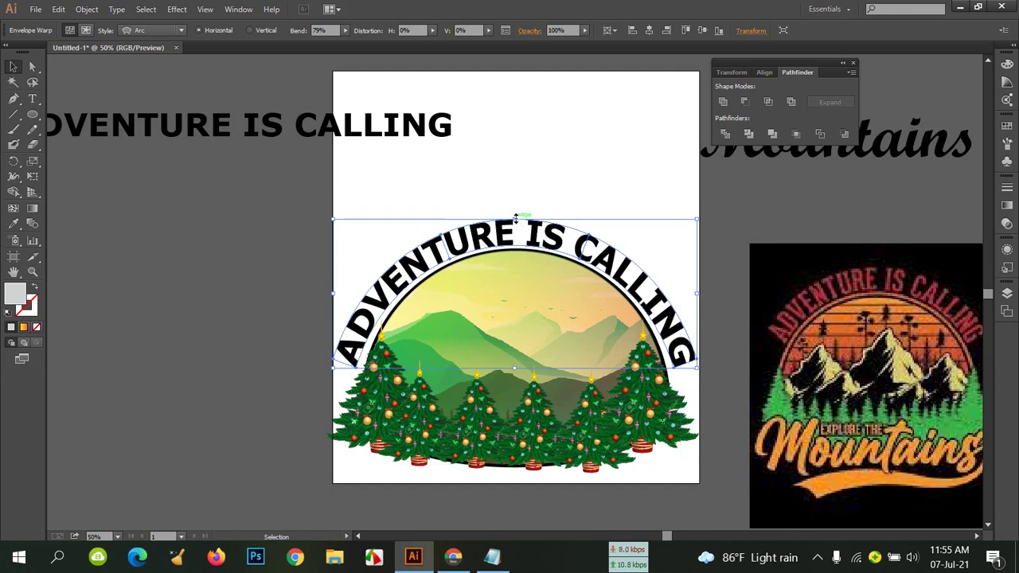
left_click_drag(515, 216, 522, 214)
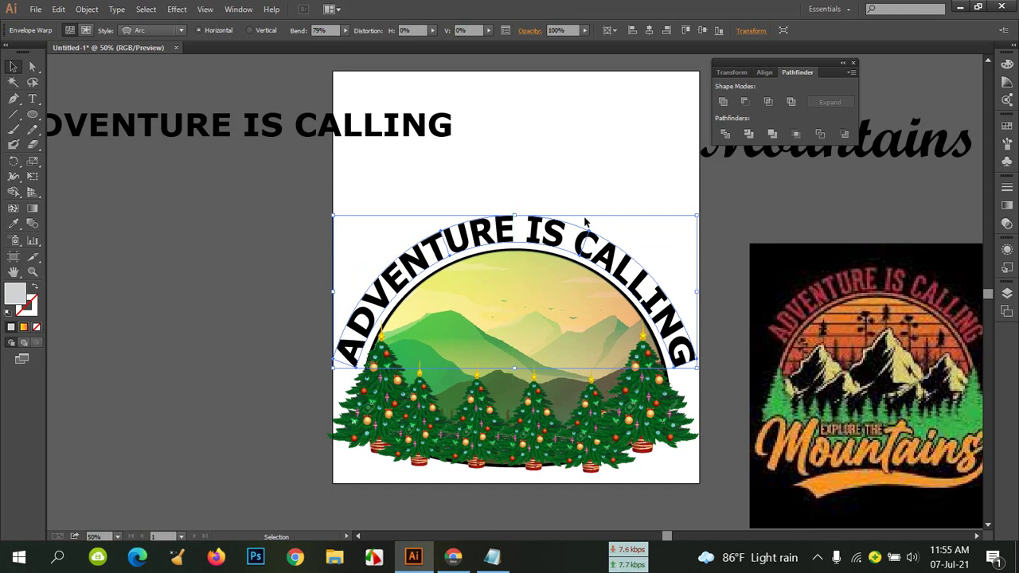
key("Down")
key("Down")
key("Down")
key("Down")
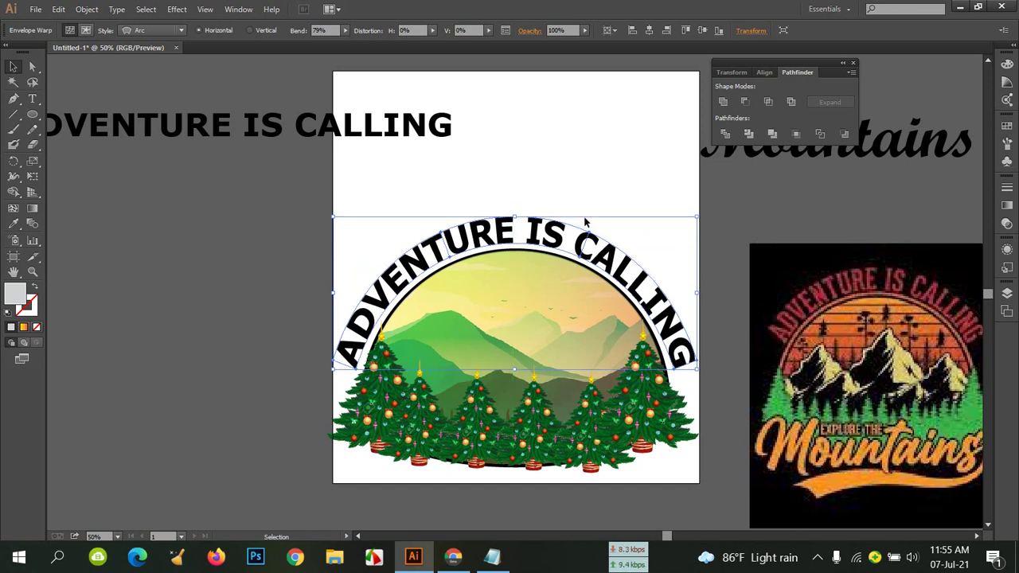
left_click(596, 173)
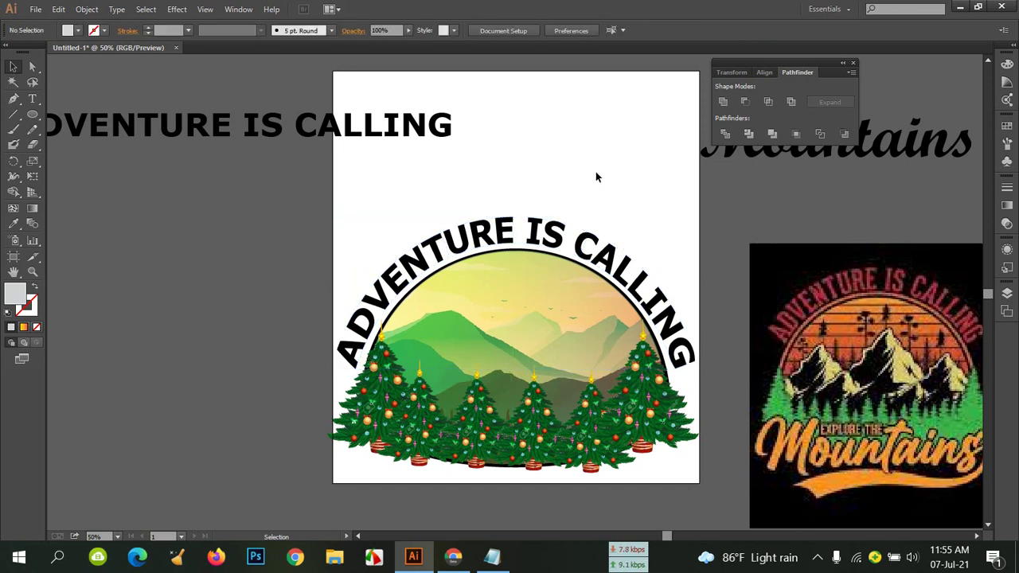
Expand the arched "ADVENTURE IS CALLING" text into editable shapes.
left_click(547, 250)
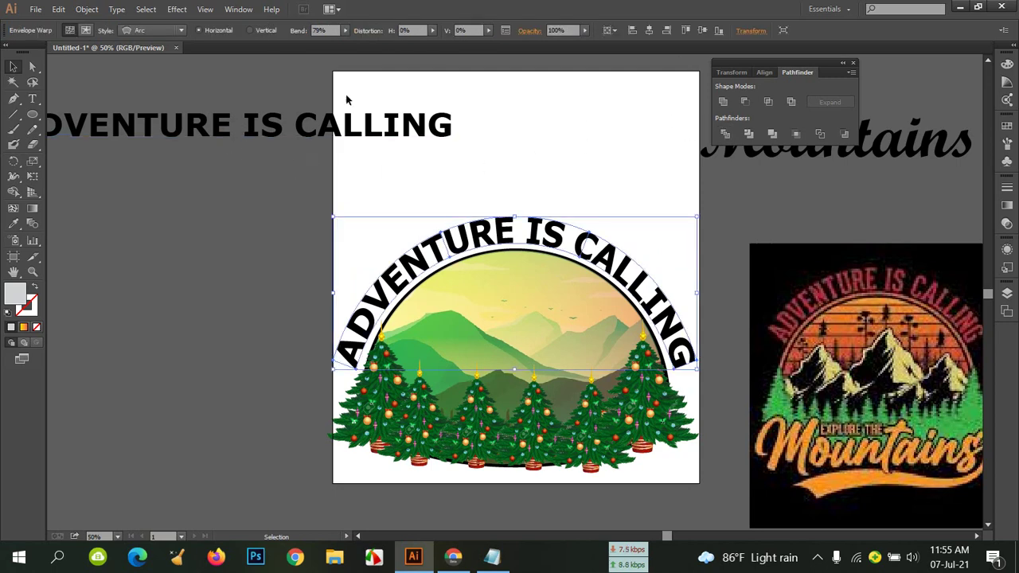
left_click(87, 9)
left_click(124, 152)
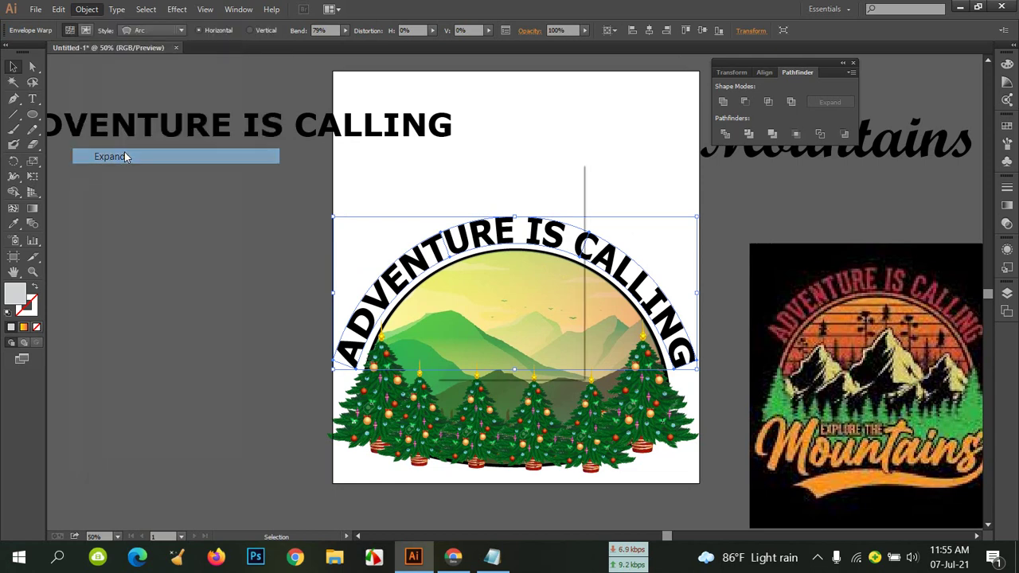
left_click(463, 352)
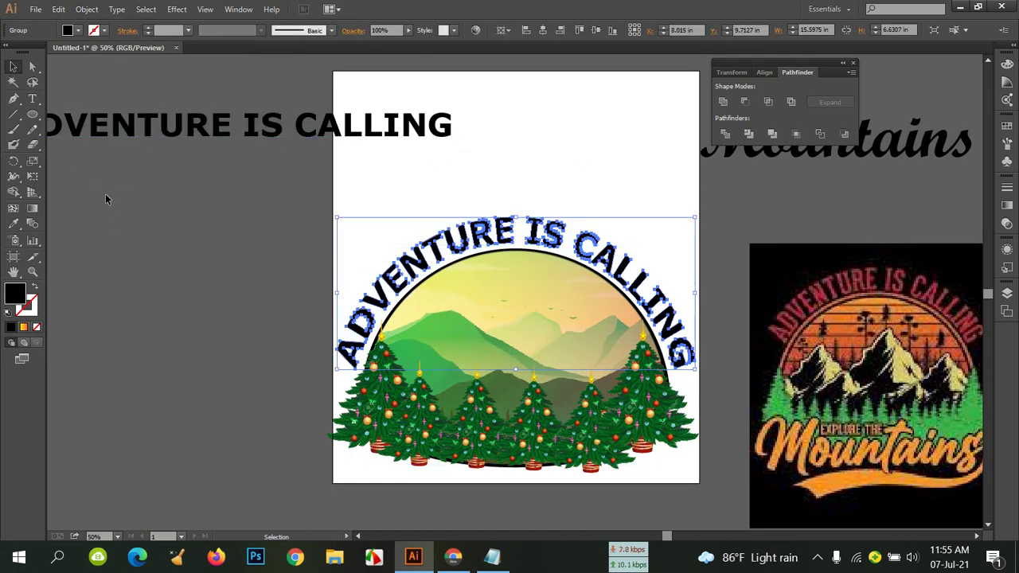
Fill the arched "ADVENTURE IS CALLING" text with the dark magenta swatch.
left_click(71, 30)
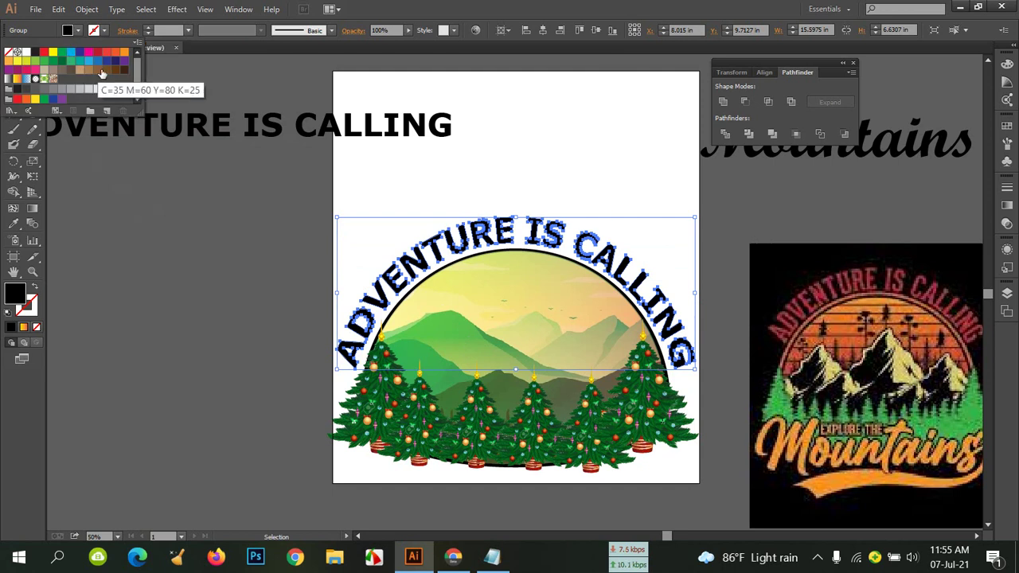
left_click(17, 70)
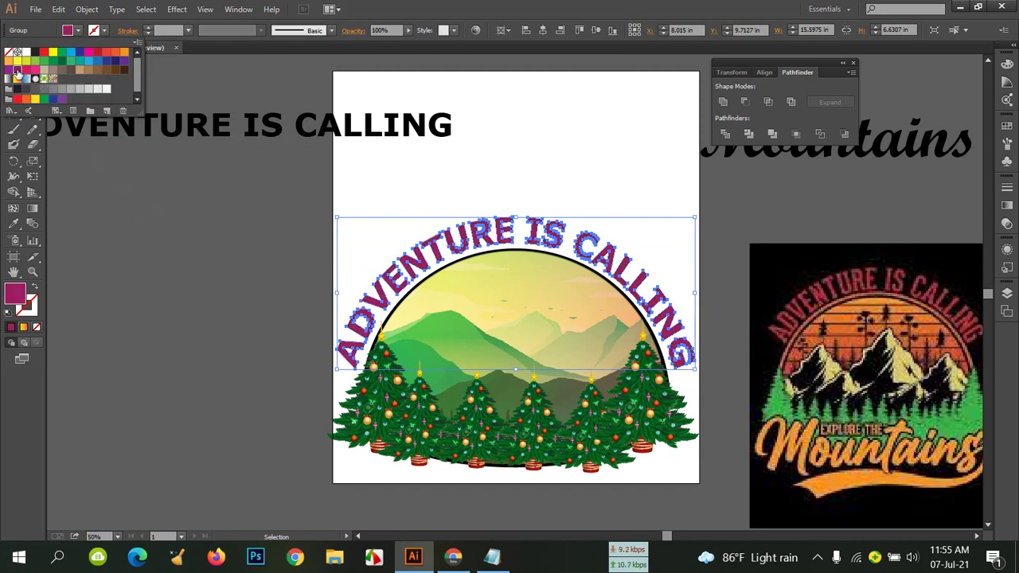
left_click(508, 141)
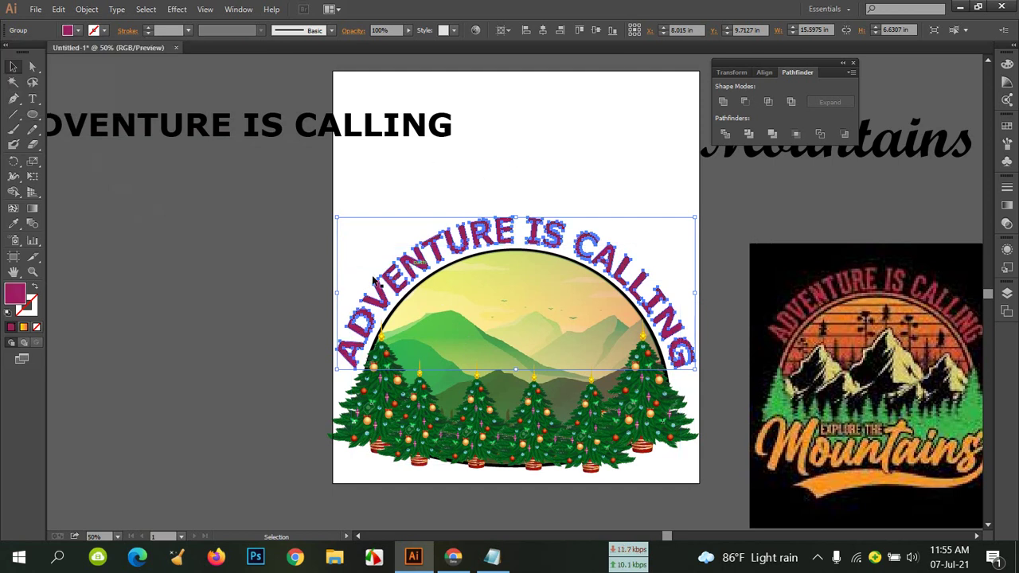
left_click(271, 301)
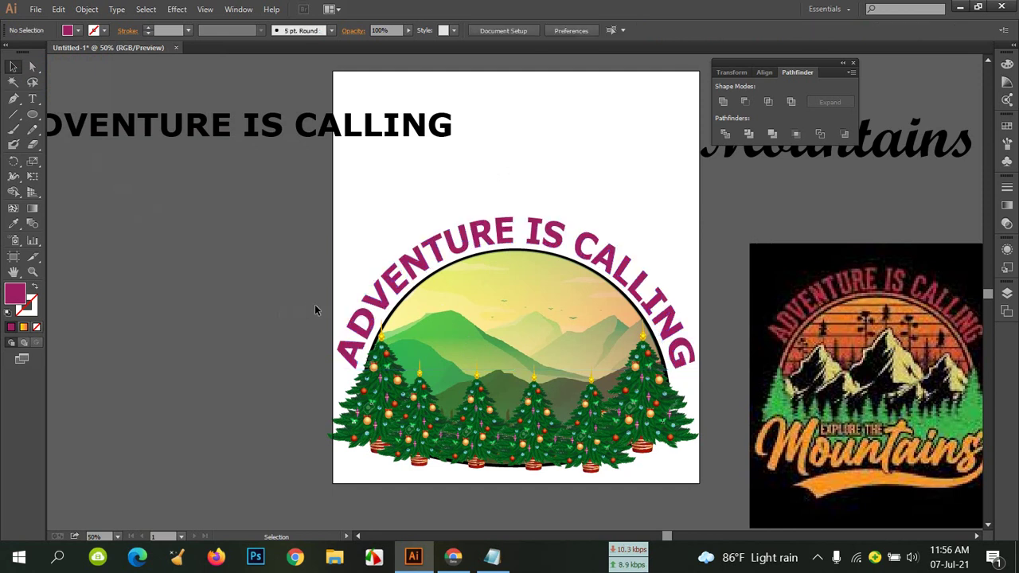
Change the arched text's fill to a brighter, more saturated magenta with the Color Picker.
left_click(365, 317)
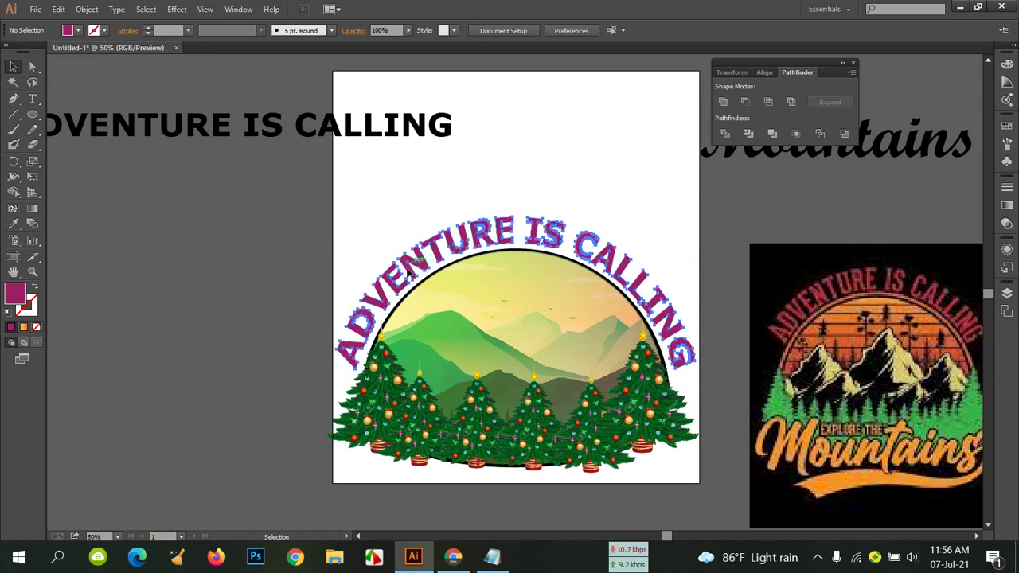
double_click(16, 295)
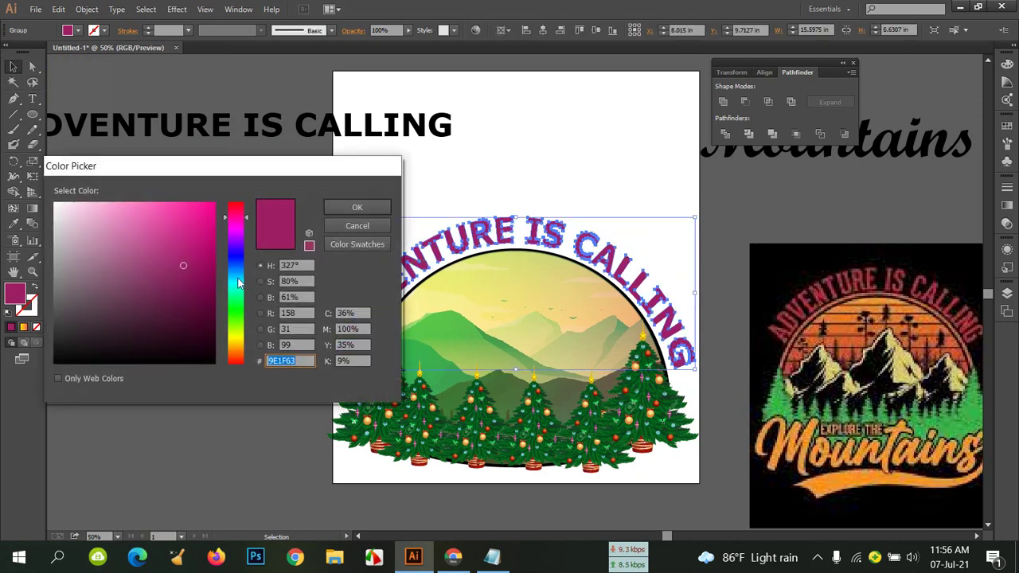
left_click(340, 209)
left_click(507, 187)
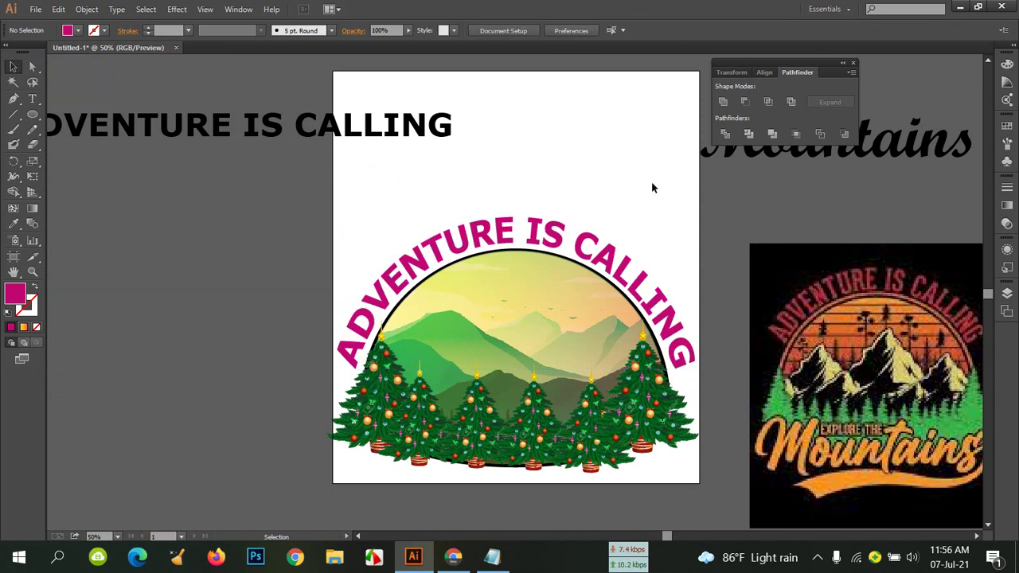
Delete the leftover flat "ADVENTURE IS CALLING" text and group the arched text, dome and trees.
left_click(421, 131)
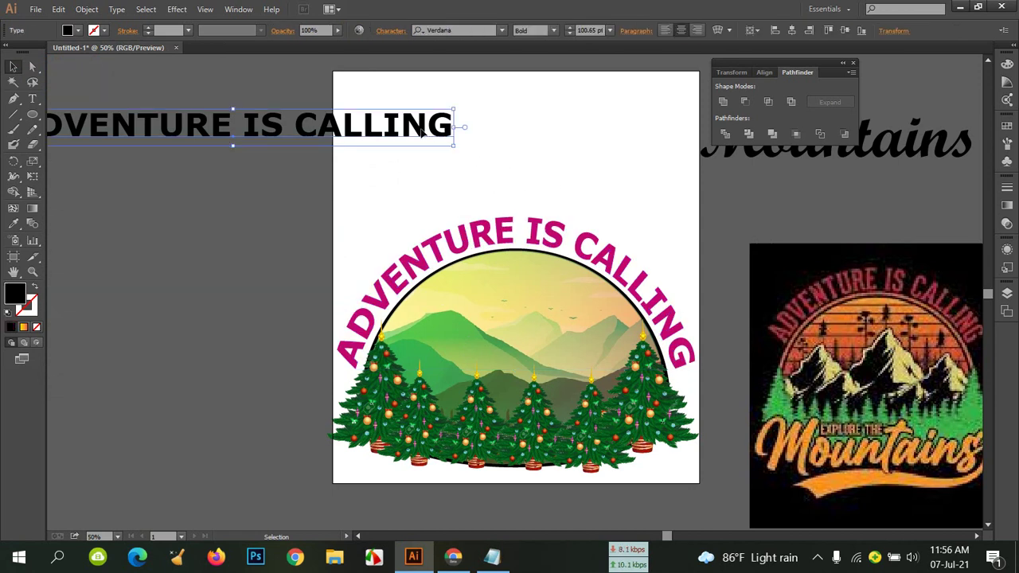
key("Delete")
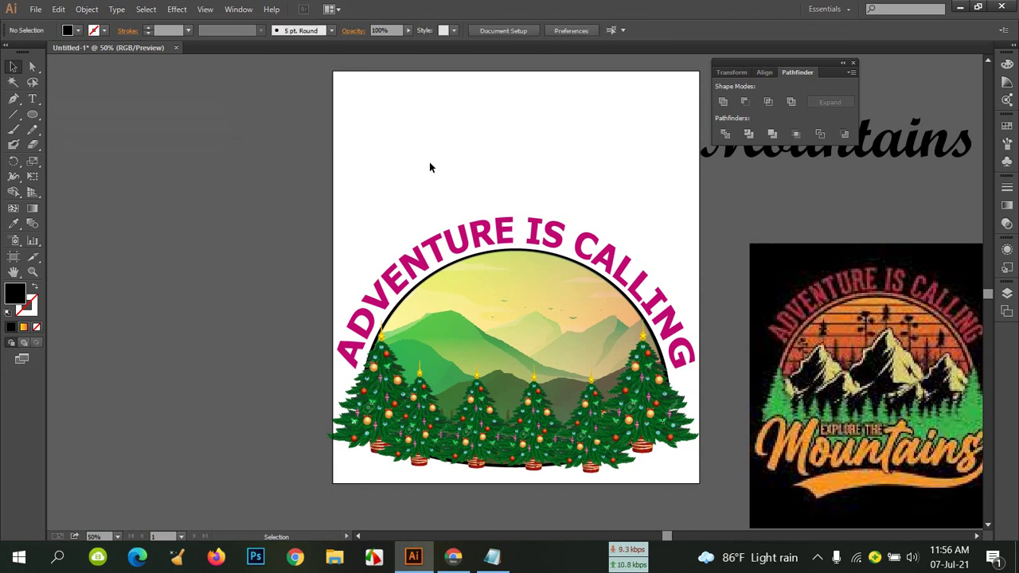
left_click_drag(356, 176, 694, 468)
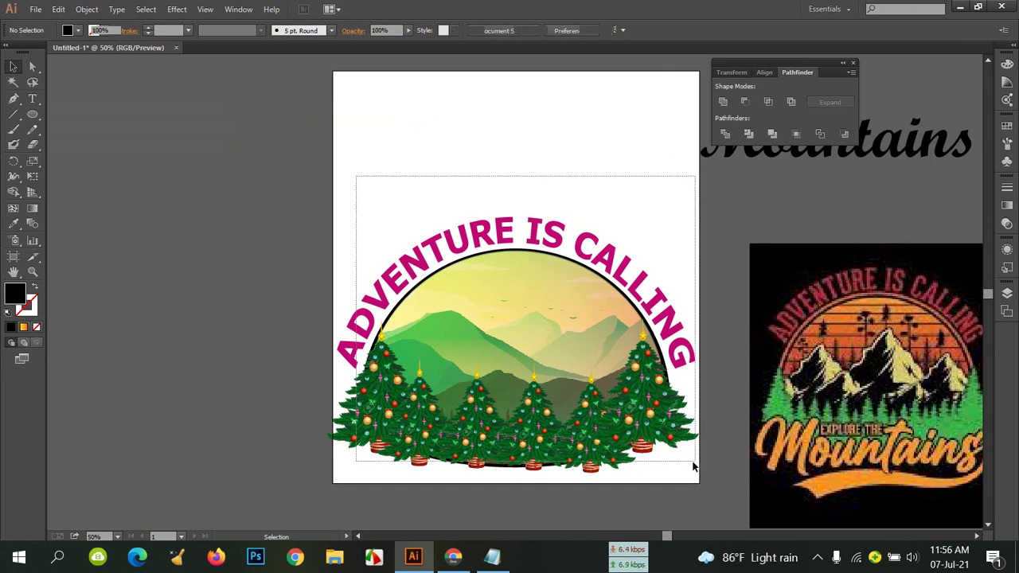
key("a")
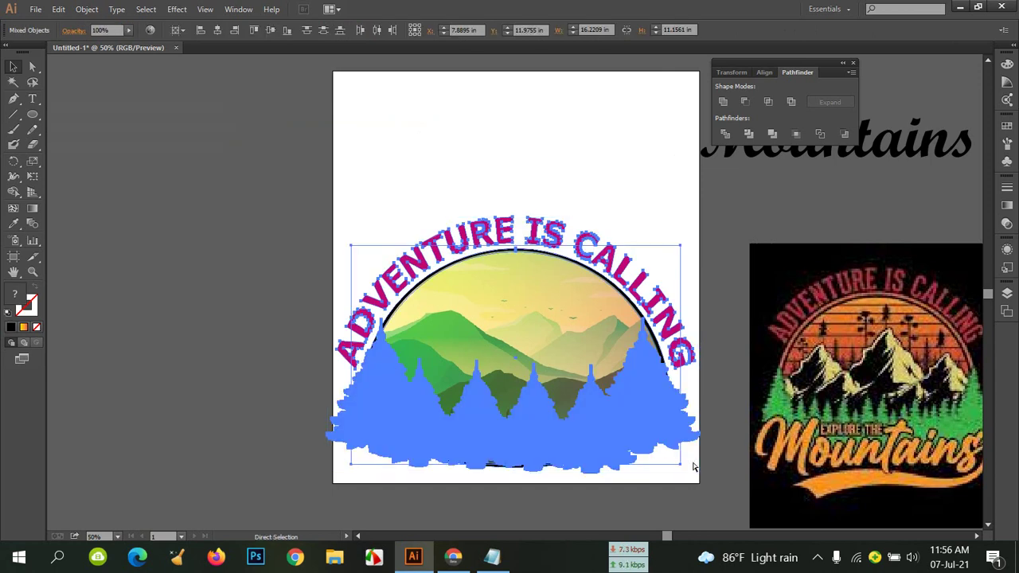
key("v")
key("ctrl+g")
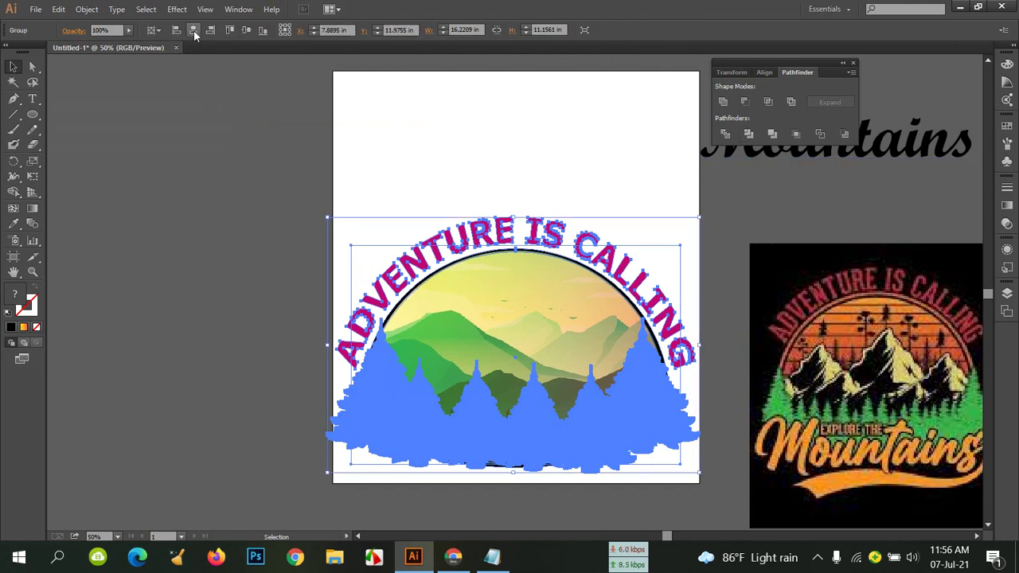
Center the grouped artwork horizontally and vertically on the artboard.
left_click(247, 32)
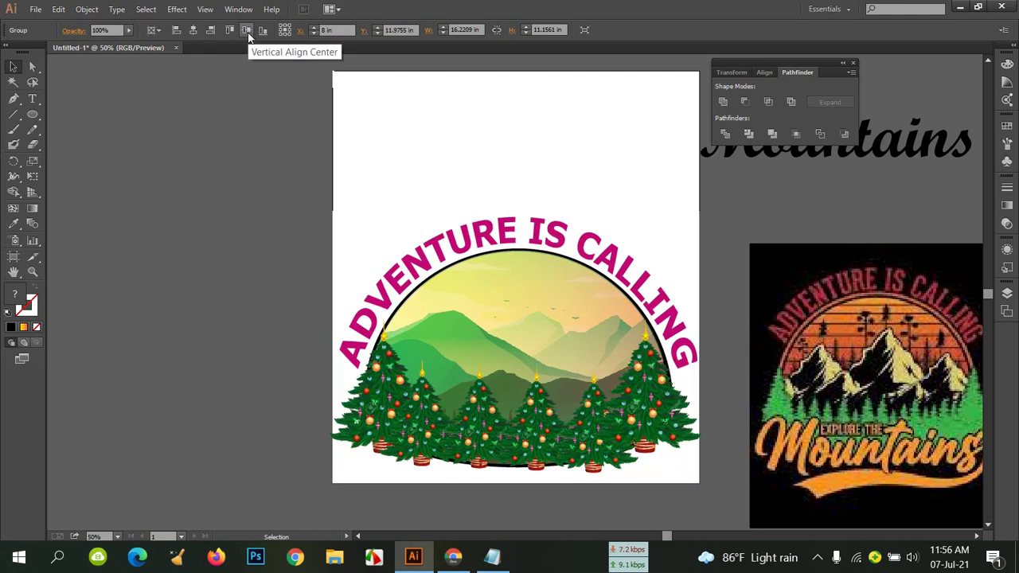
left_click(248, 32)
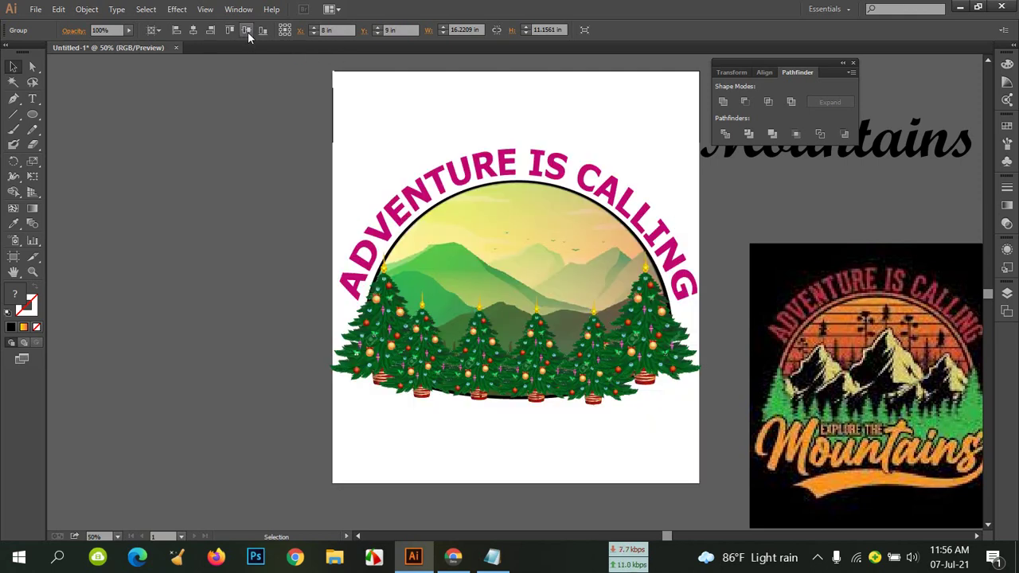
left_click(580, 229)
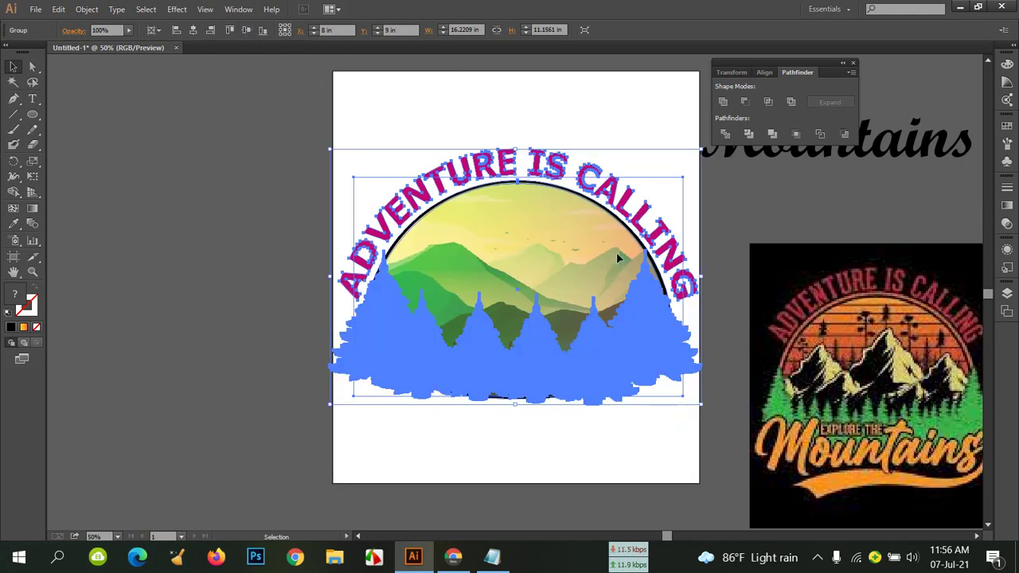
left_click(263, 274)
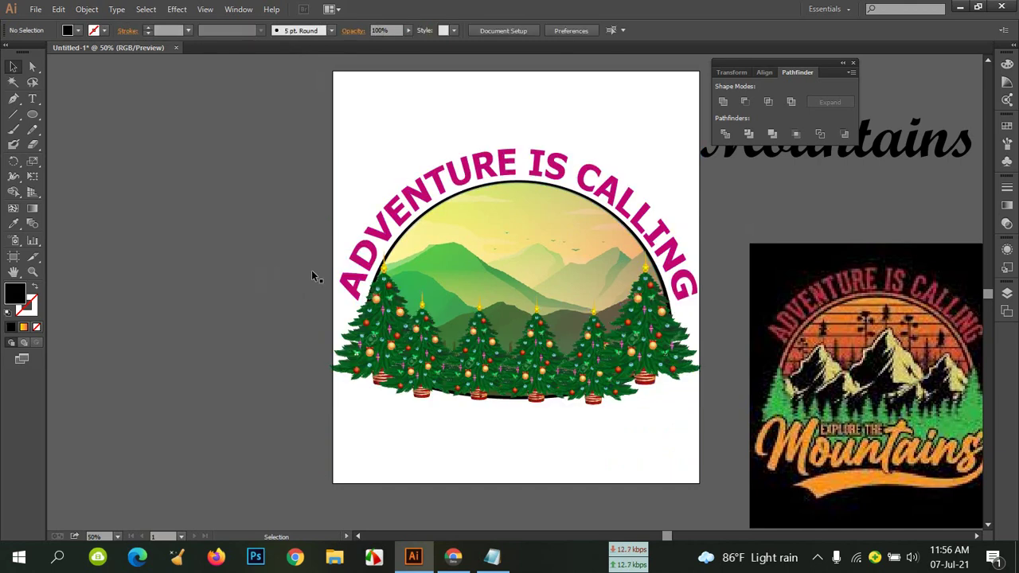
Scale the grouped artwork down proportionally about its center to about 13.07 in wide and 8.99 in high.
left_click(431, 312)
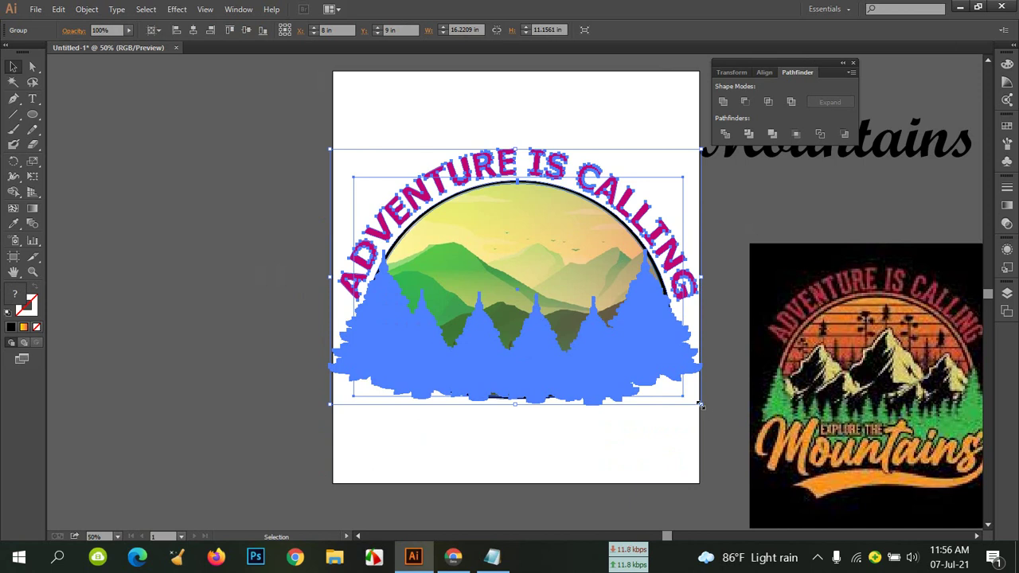
key("shift")
left_click_drag(700, 405, 679, 381)
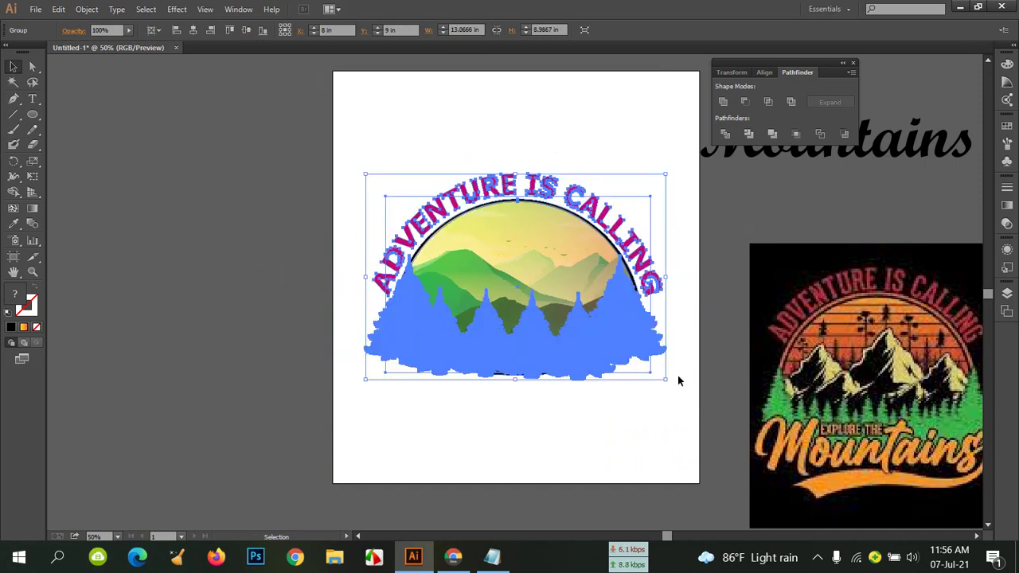
left_click(654, 441)
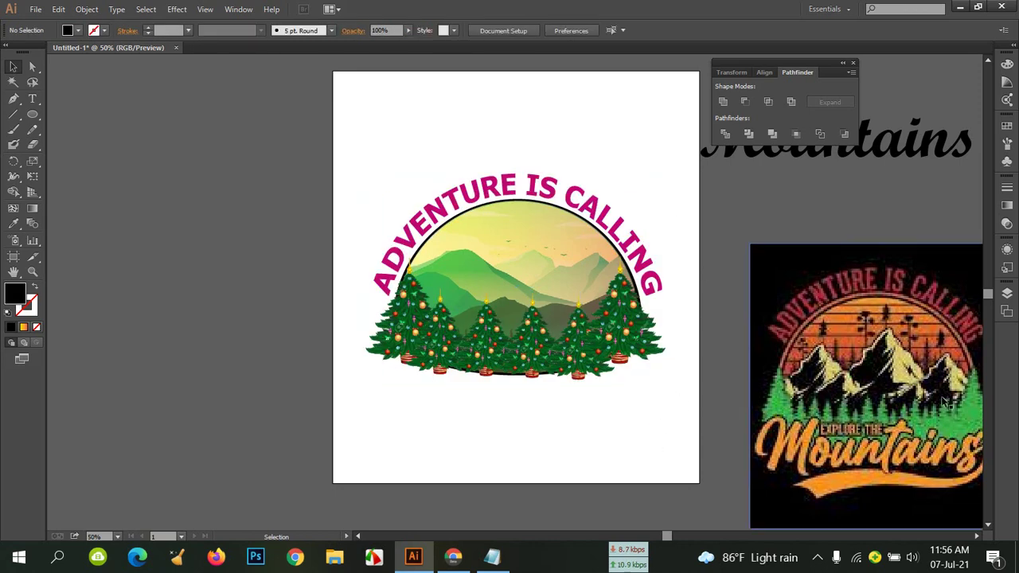
Move the reference image closer to the artboard without letting it overlap the artwork.
left_click_drag(946, 400, 830, 409)
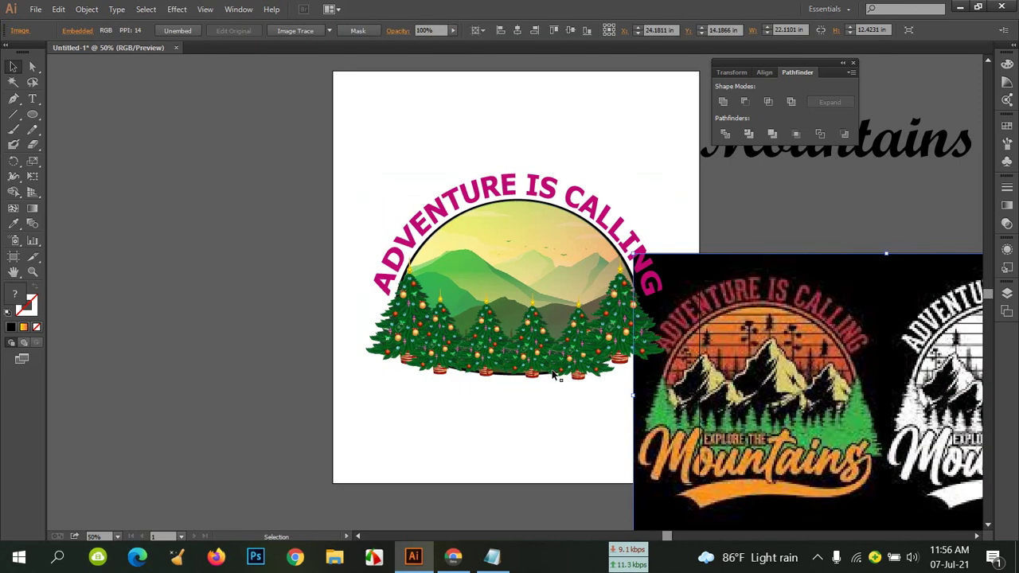
left_click_drag(554, 372, 455, 355)
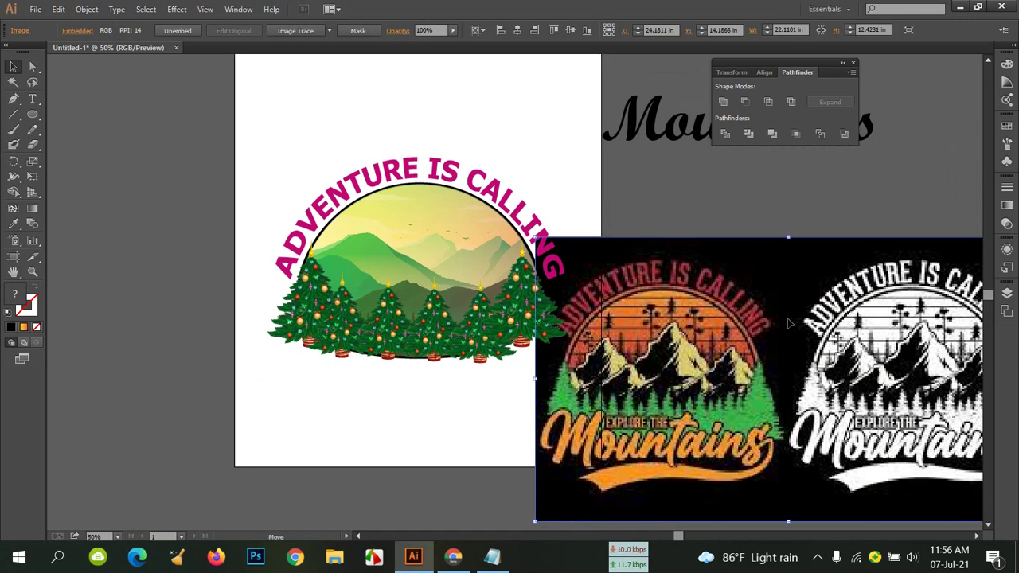
left_click_drag(689, 376, 763, 338)
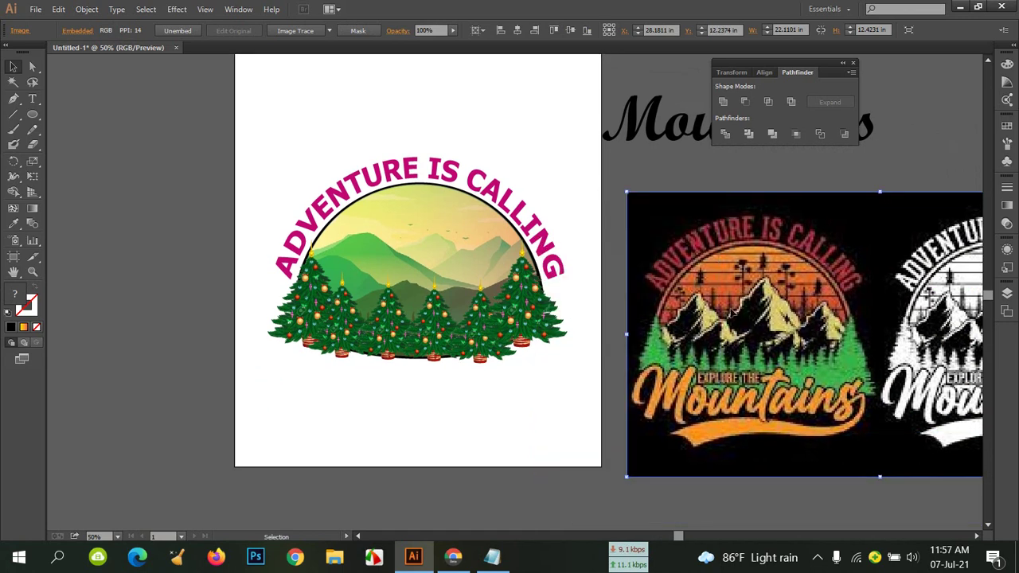
Move the "Mountains" text over the base of the trees and resize it to 230.1 pt, narrowed to the tree row's width.
left_click(661, 137)
left_click_drag(661, 137, 305, 358)
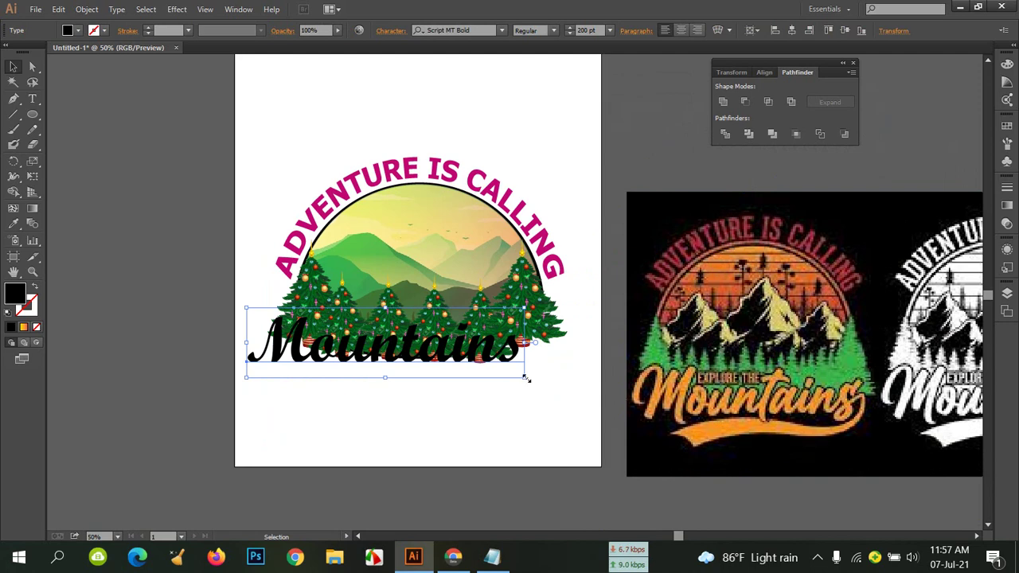
left_click_drag(525, 378, 569, 404)
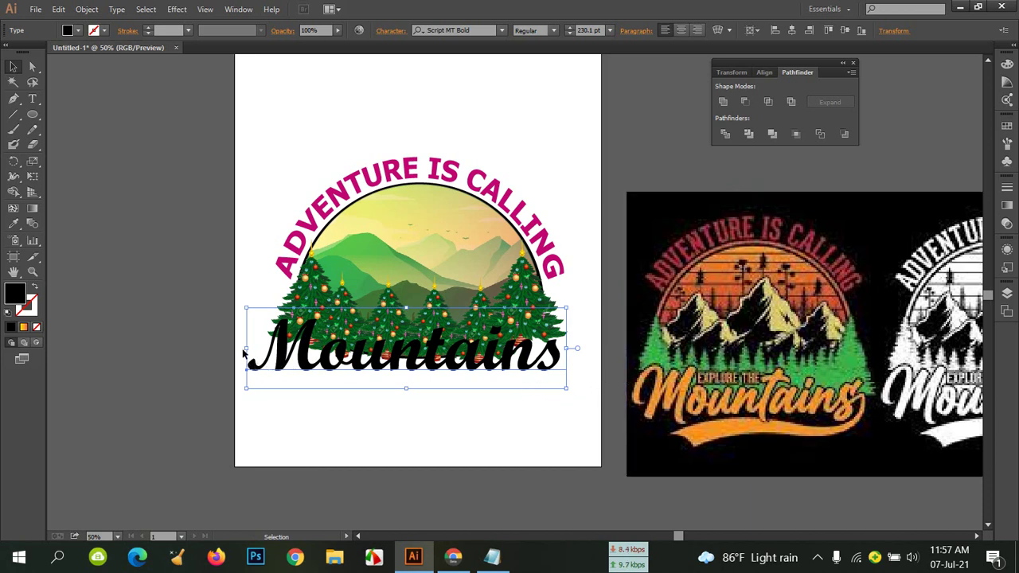
left_click_drag(247, 347, 265, 350)
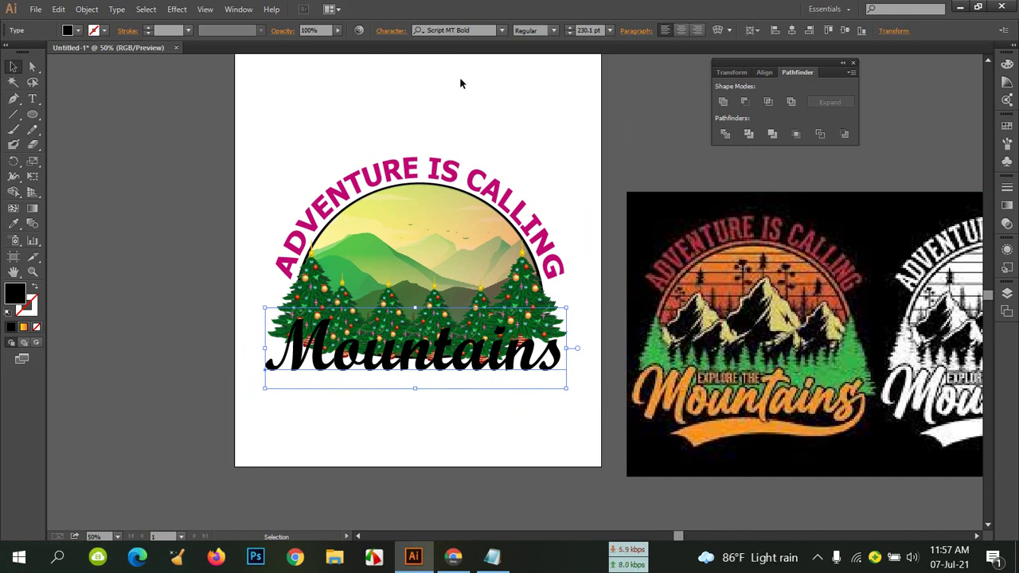
Center the "Mountains" text horizontally and expand its object and fill into editable shapes.
left_click(692, 29)
left_click(791, 33)
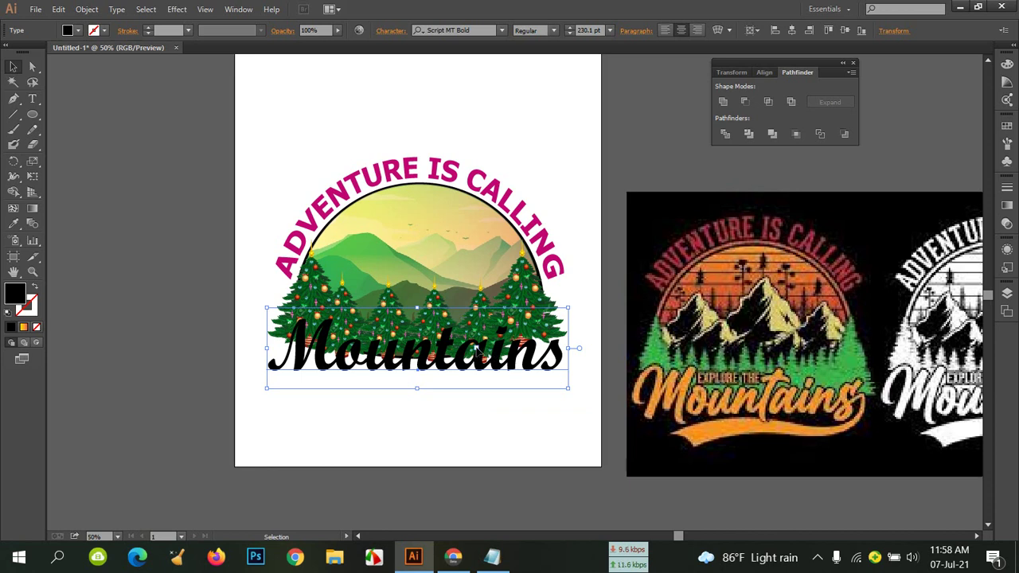
left_click(86, 8)
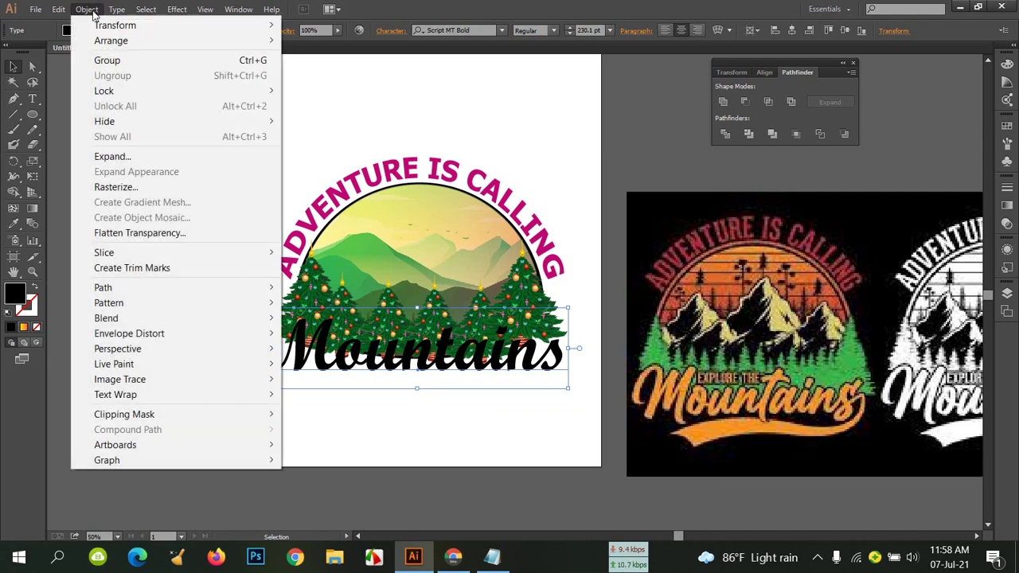
left_click(113, 154)
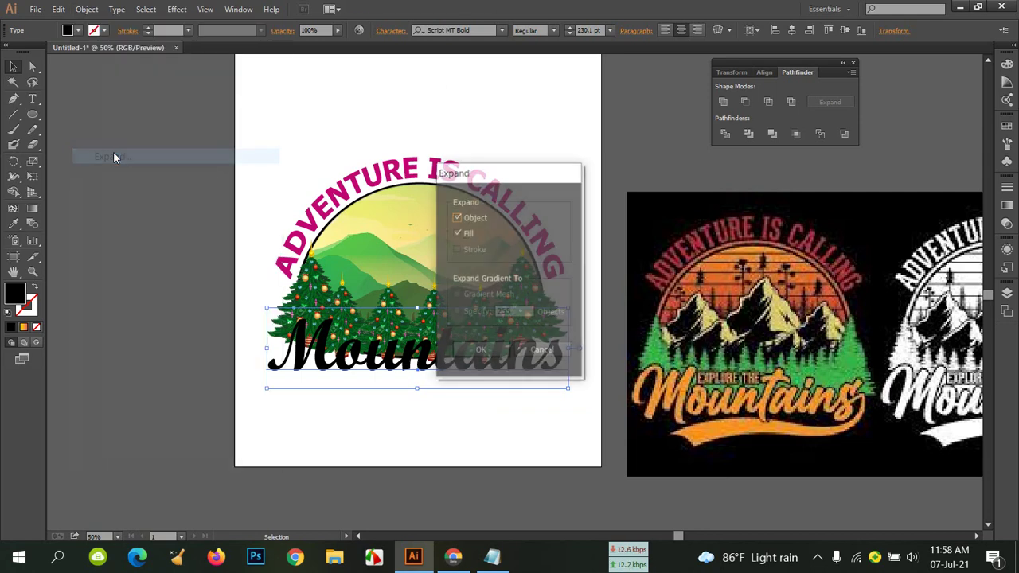
left_click(479, 349)
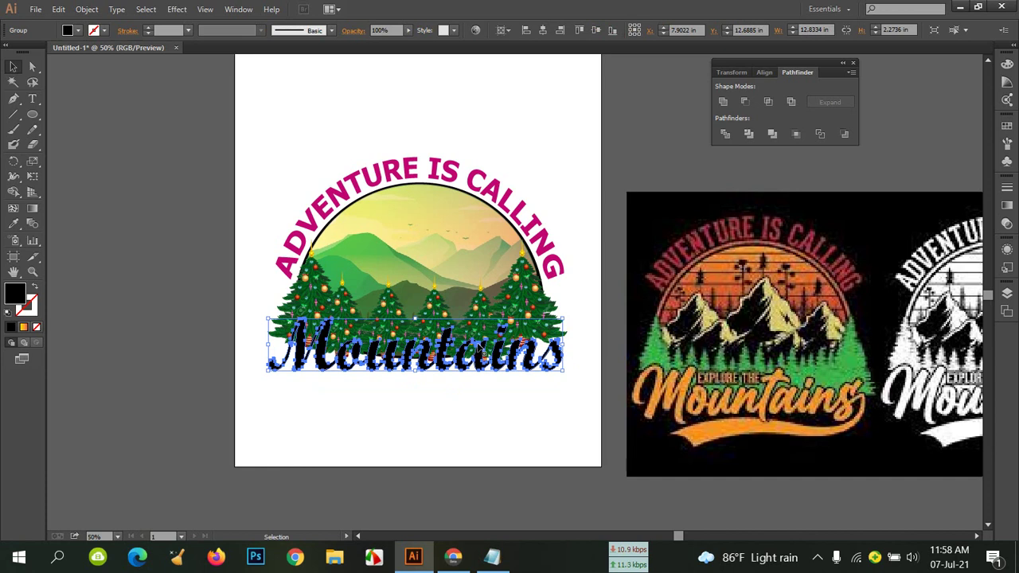
Fill the "Mountains" lettering with light orange and give it a black stroke.
left_click(77, 30)
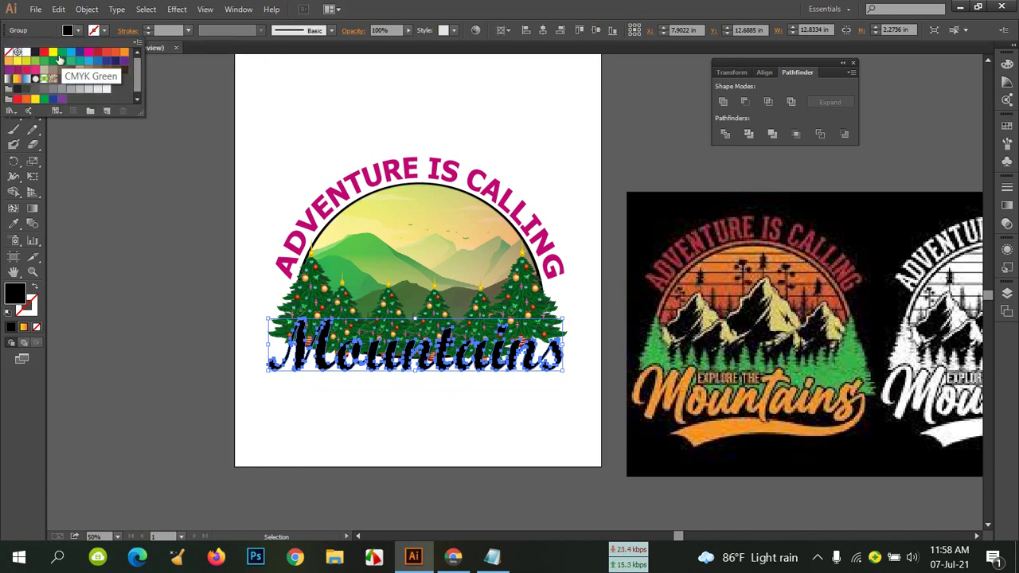
left_click(9, 63)
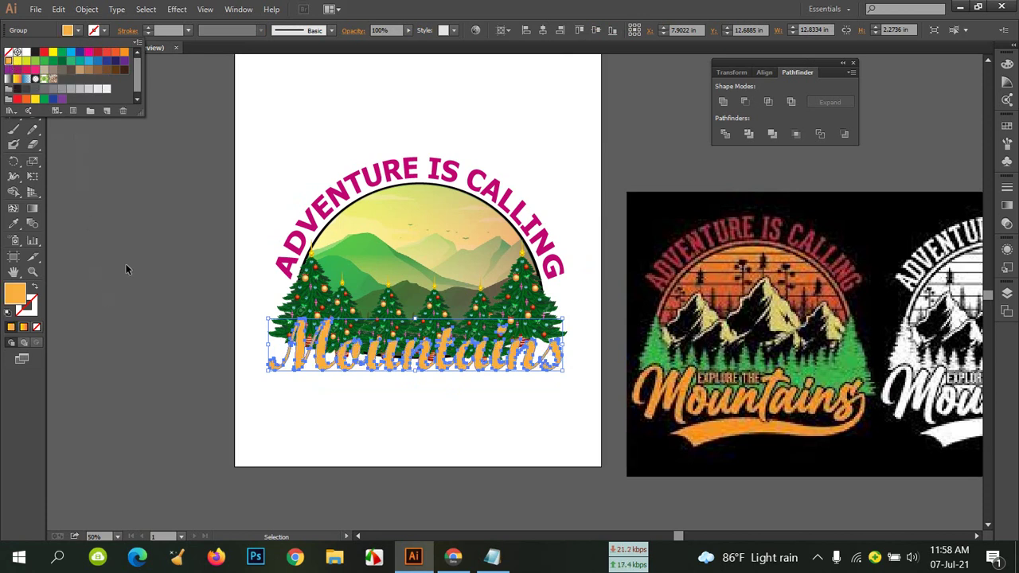
left_click(103, 32)
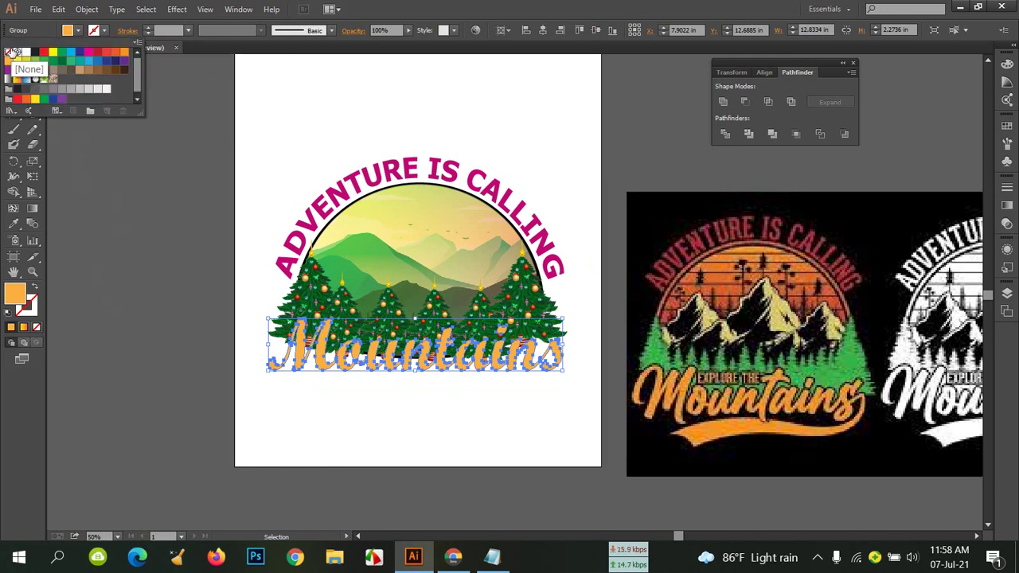
left_click(35, 52)
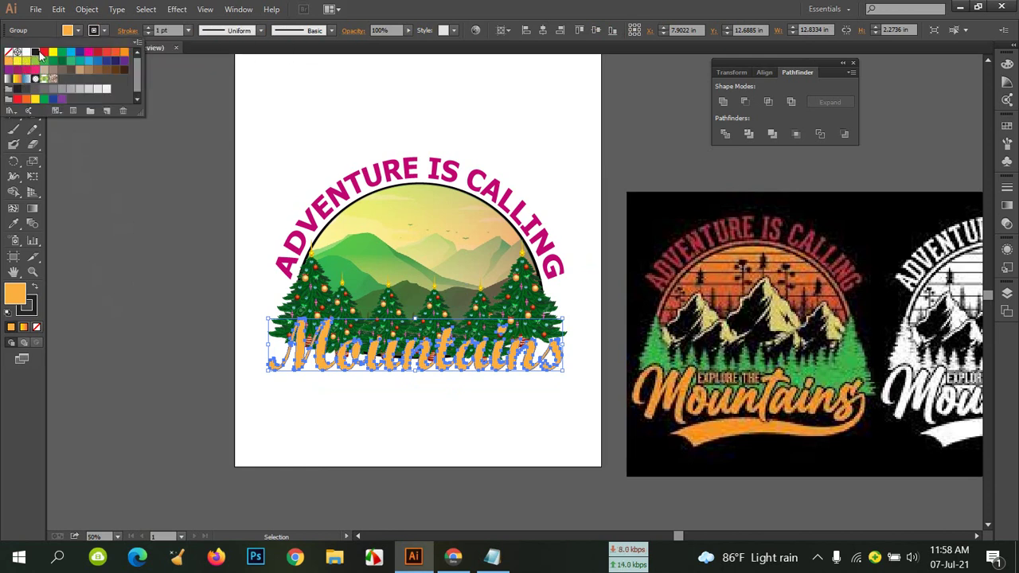
Increase the "Mountains" lettering's stroke weight to 11 pt.
left_click(148, 28)
left_click(148, 28)
left_click(148, 28)
left_click(148, 28)
left_click(148, 27)
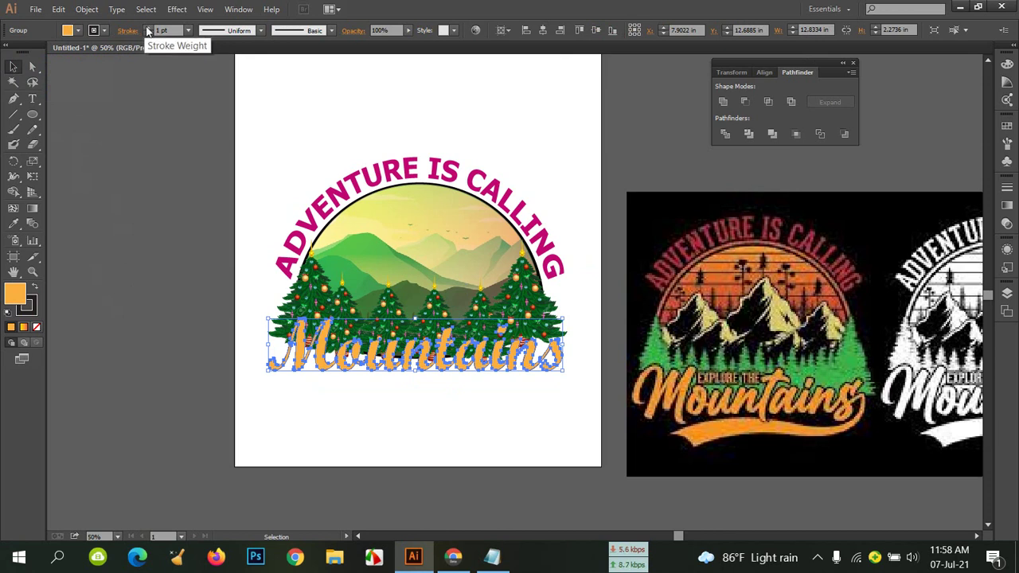
left_click(148, 28)
left_click(148, 28)
left_click(148, 28)
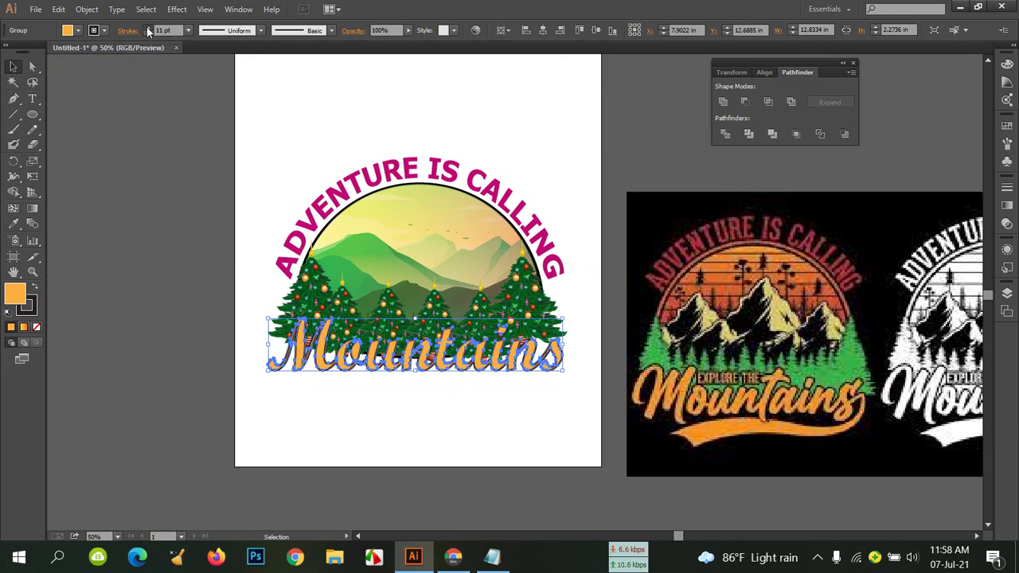
Set the "Mountains" lettering's stroke weight to 5 pt and deselect the lettering.
left_click(148, 28)
left_click(148, 28)
left_click(148, 28)
left_click(148, 28)
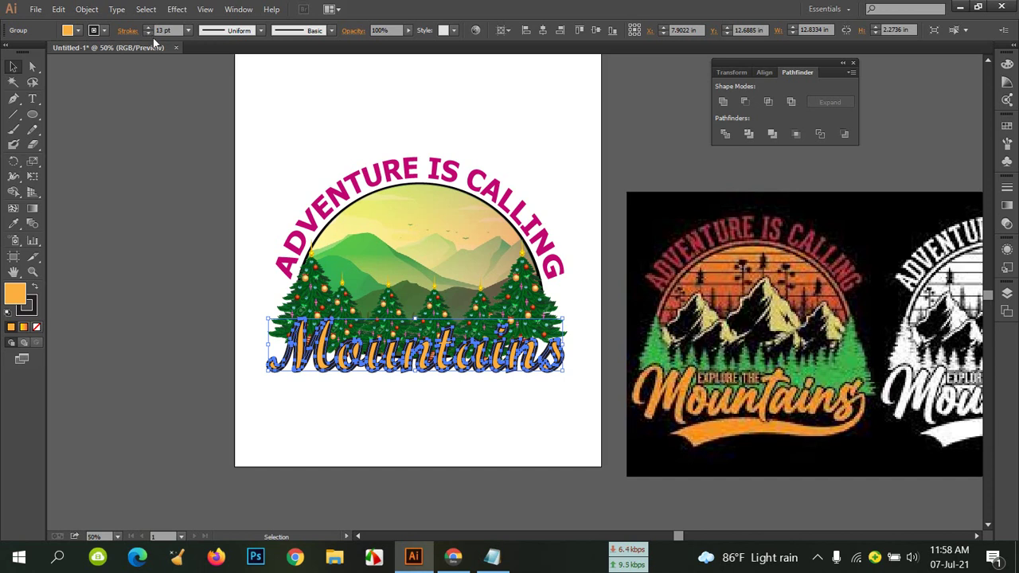
left_click(148, 32)
left_click(148, 33)
left_click(148, 33)
left_click(149, 32)
left_click(148, 33)
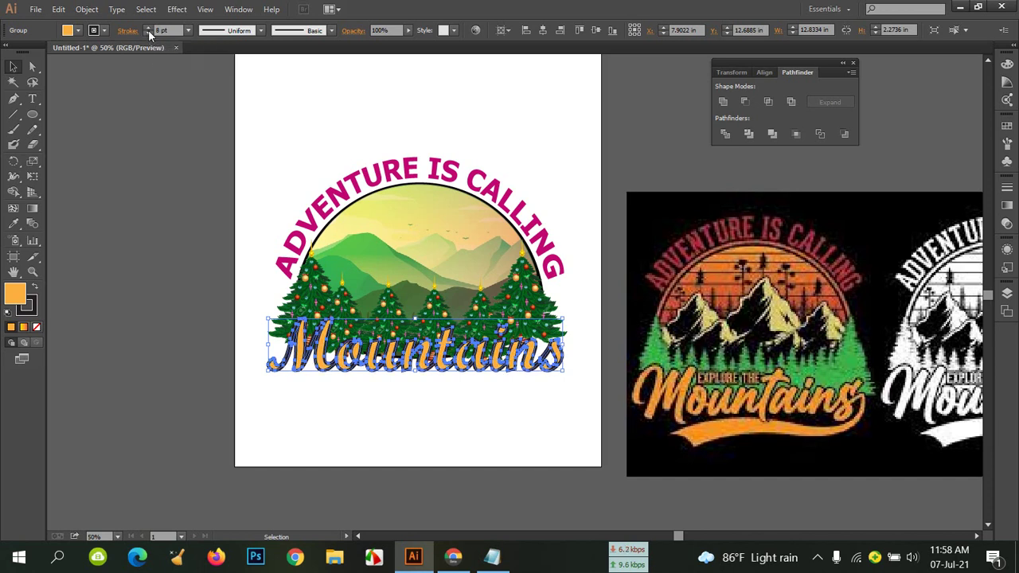
left_click(148, 33)
left_click(148, 33)
left_click(148, 32)
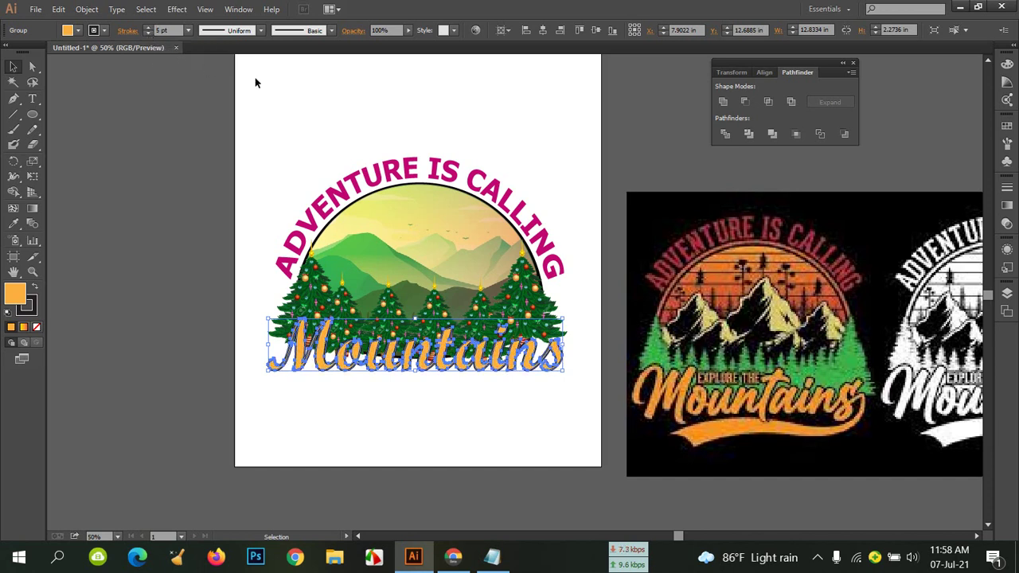
left_click(256, 78)
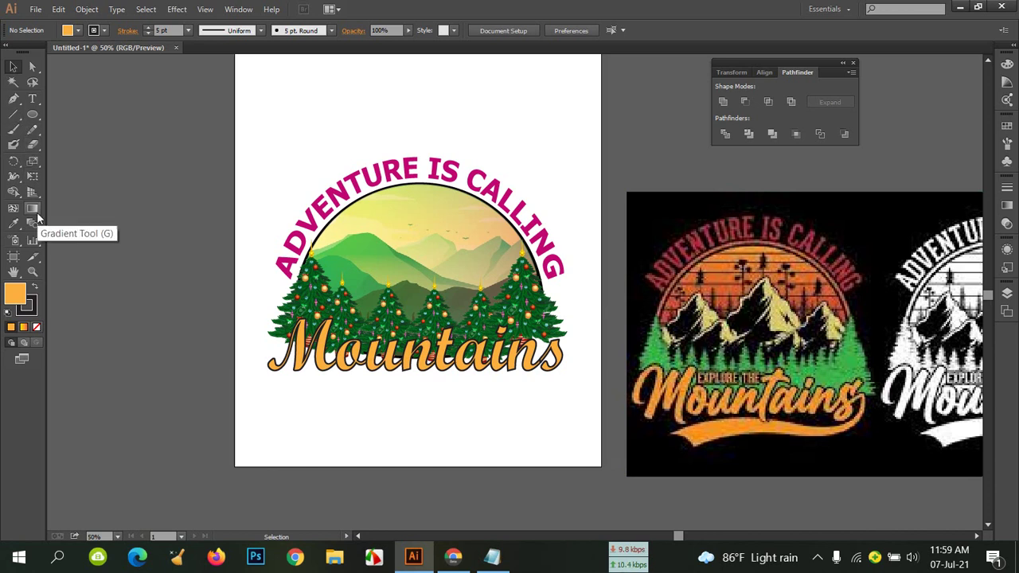
Try painting a black swash from the final "s" back beneath the "Mountains" lettering with the Paintbrush, undoing each attempt.
left_click(13, 129)
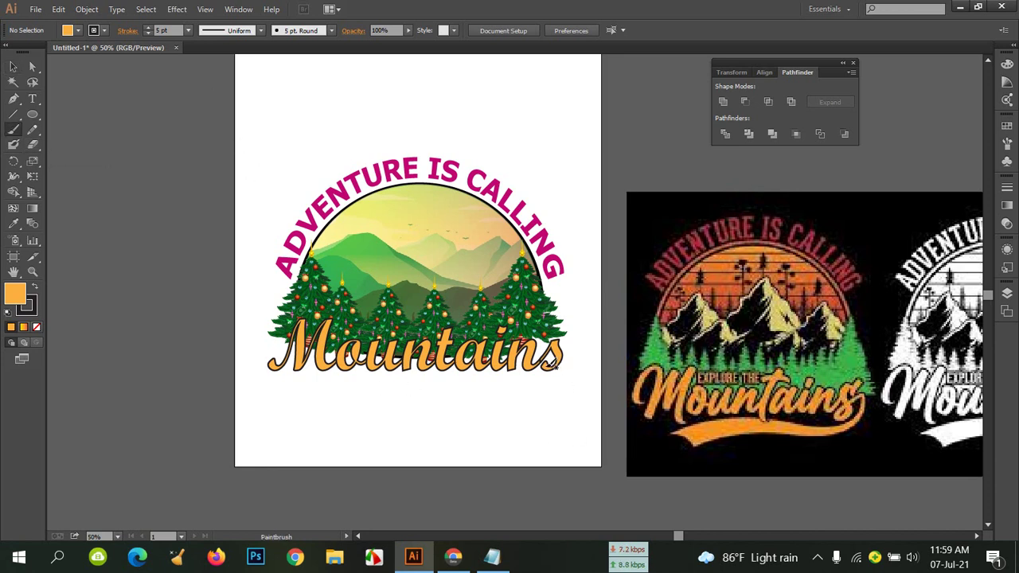
left_click_drag(538, 368, 462, 381)
mouse_move(376, 382)
left_mouse_down()
mouse_move(289, 388)
mouse_move(291, 405)
mouse_move(310, 414)
mouse_move(341, 422)
mouse_move(359, 409)
mouse_move(319, 405)
left_mouse_up()
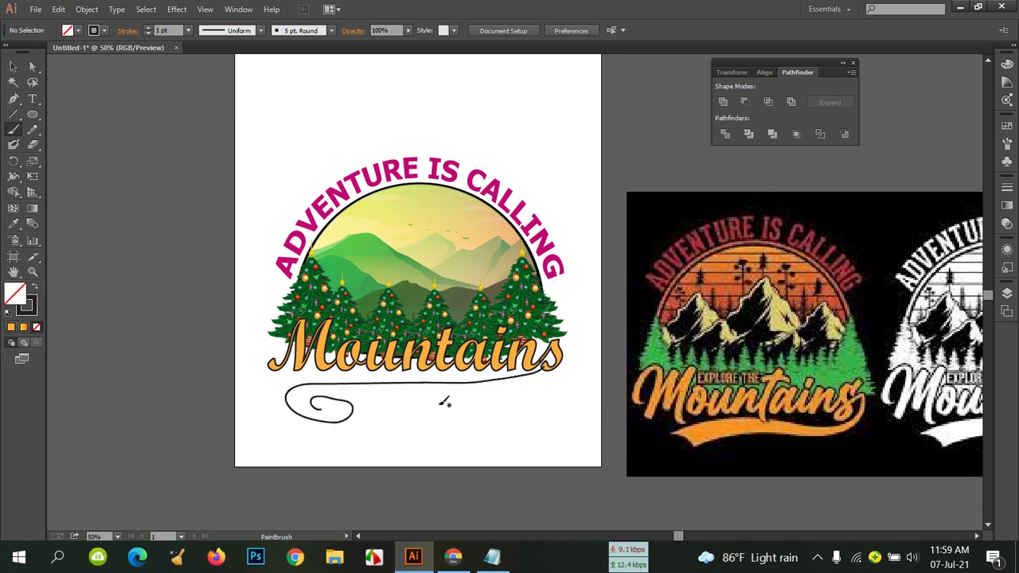
key("ctrl+z")
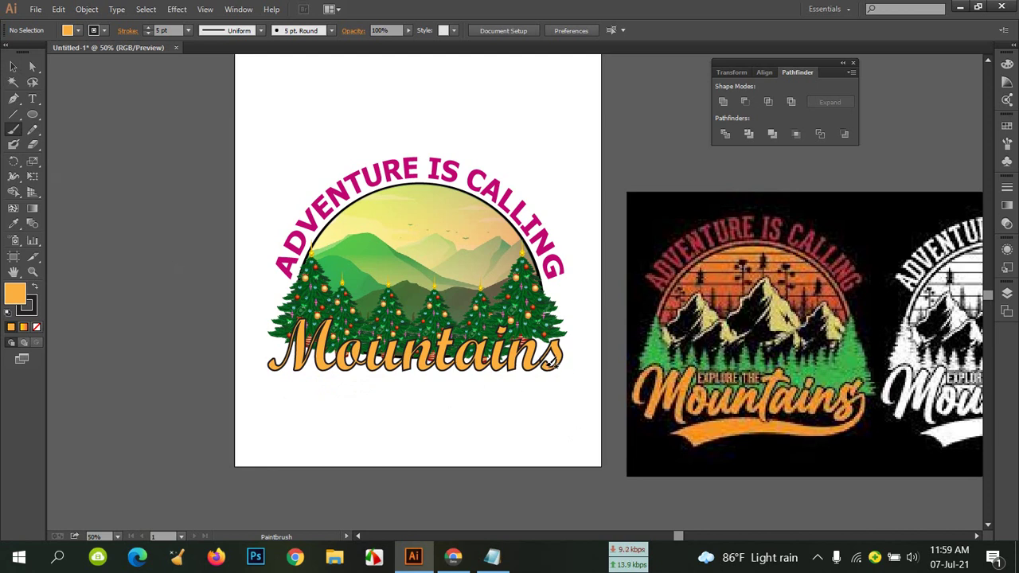
mouse_move(533, 368)
left_mouse_down()
mouse_move(413, 392)
mouse_move(329, 381)
left_mouse_up()
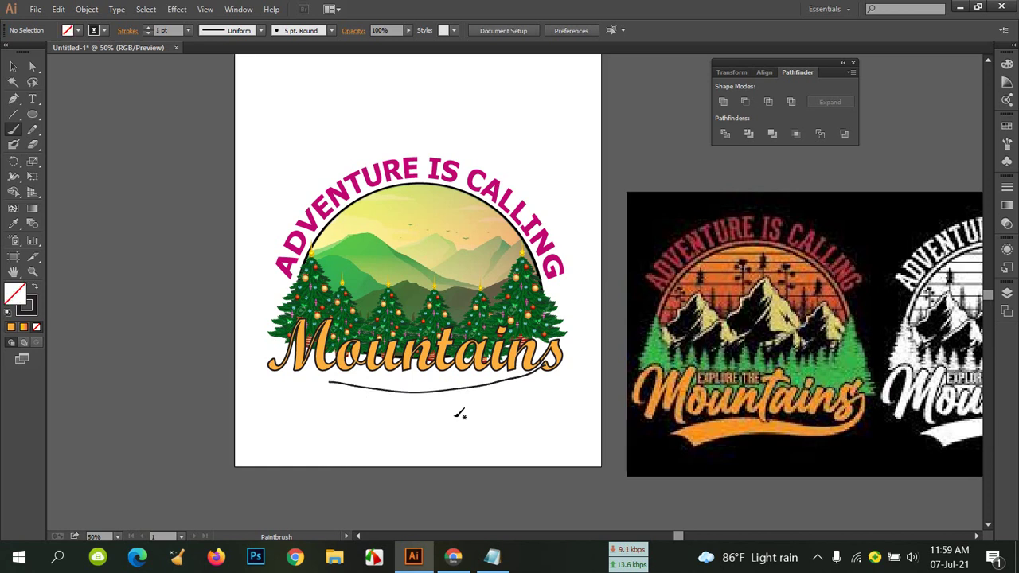
key("ctrl+z")
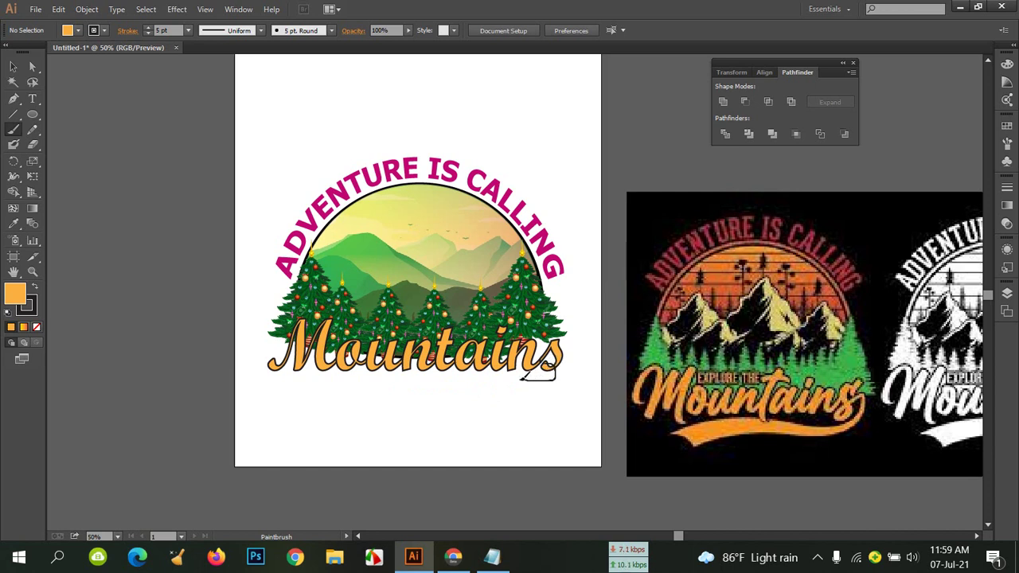
mouse_move(443, 377)
left_mouse_down()
mouse_move(292, 373)
mouse_move(275, 385)
mouse_move(304, 400)
mouse_move(326, 386)
mouse_move(292, 375)
mouse_move(308, 391)
left_mouse_up()
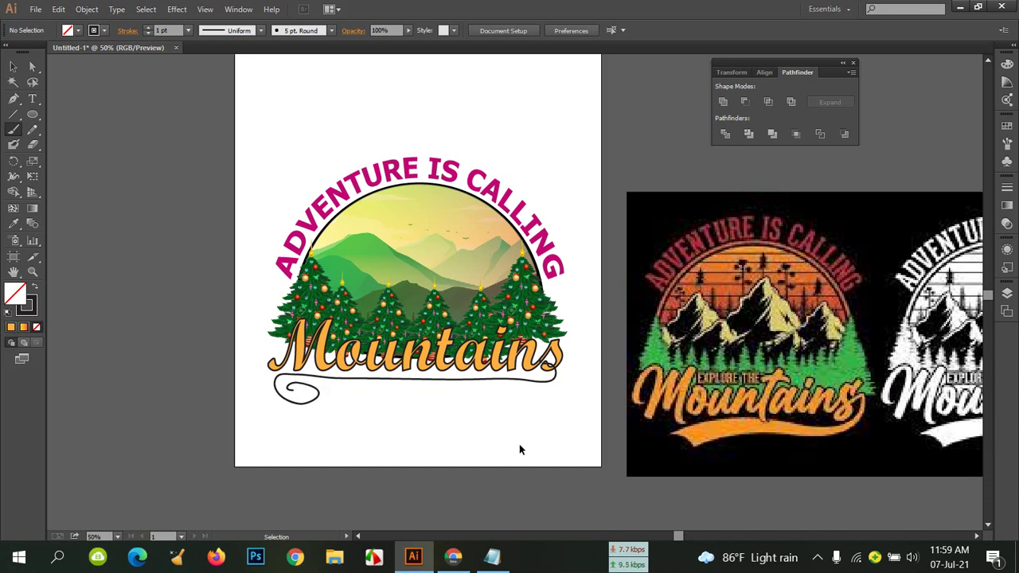
key("ctrl+z")
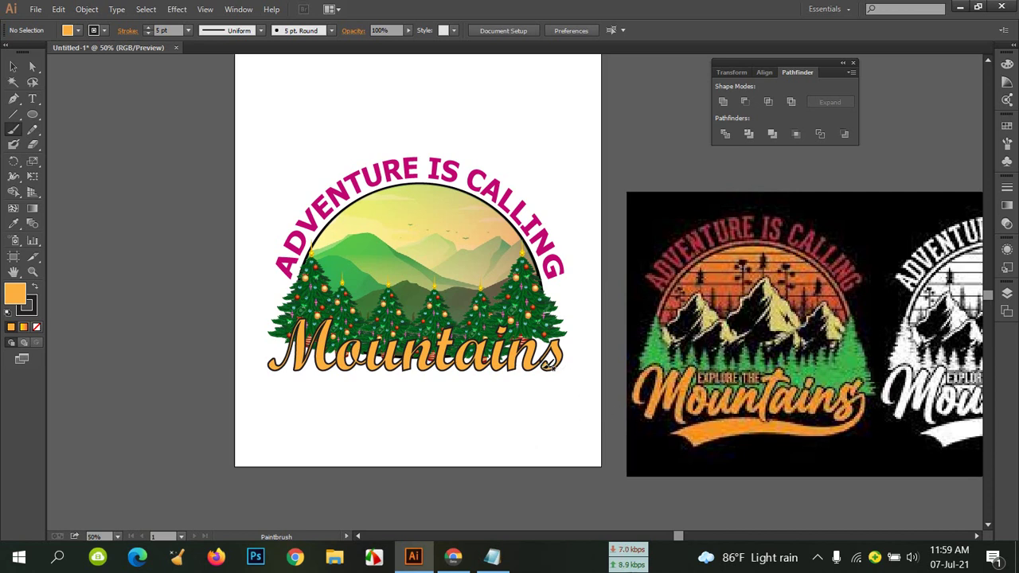
Paint a swash beneath "Mountains" from the final "s" to a curl under the "M", and set its stroke weight to 4 pt.
mouse_move(551, 366)
left_mouse_down()
mouse_move(387, 381)
mouse_move(294, 373)
mouse_move(289, 392)
mouse_move(322, 382)
mouse_move(289, 372)
mouse_move(301, 388)
left_mouse_up()
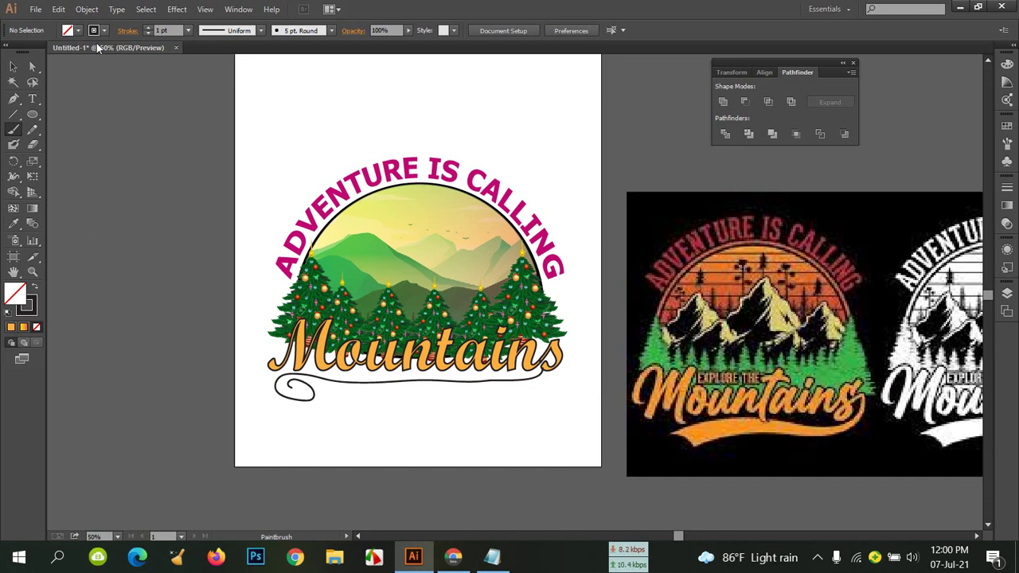
left_click(148, 28)
left_click(148, 28)
left_click(14, 66)
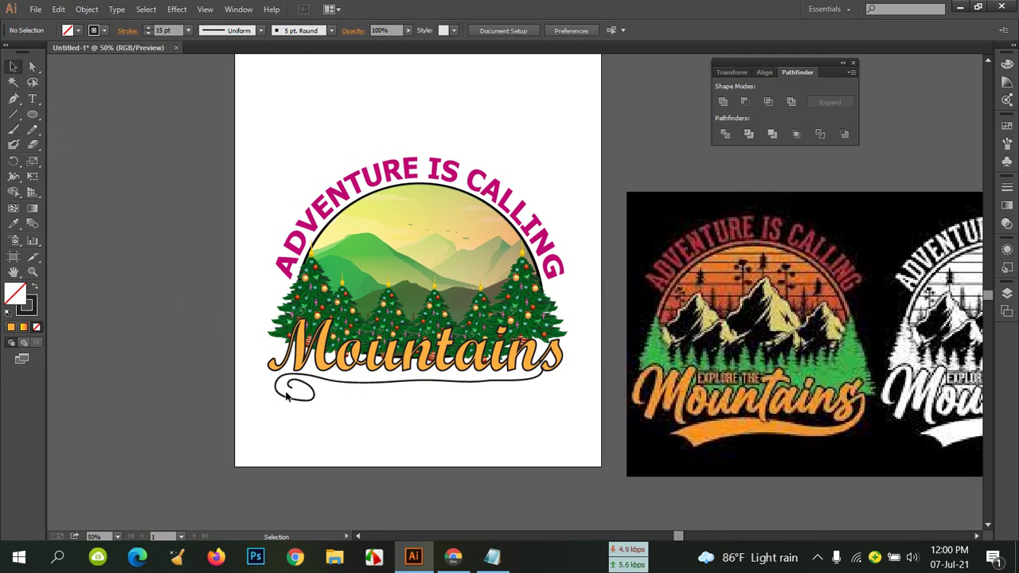
left_click(317, 396)
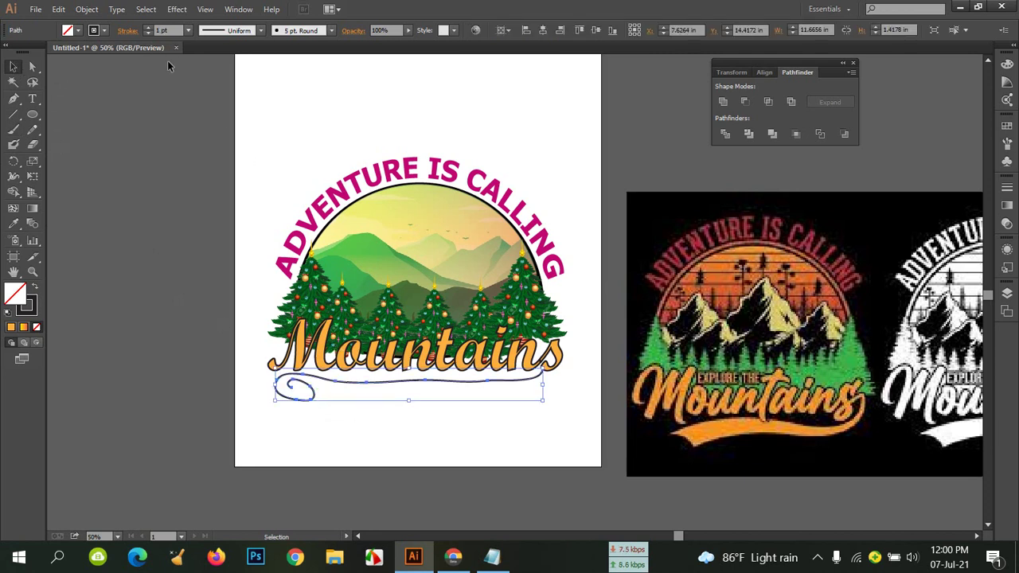
left_click(150, 28)
left_click(149, 28)
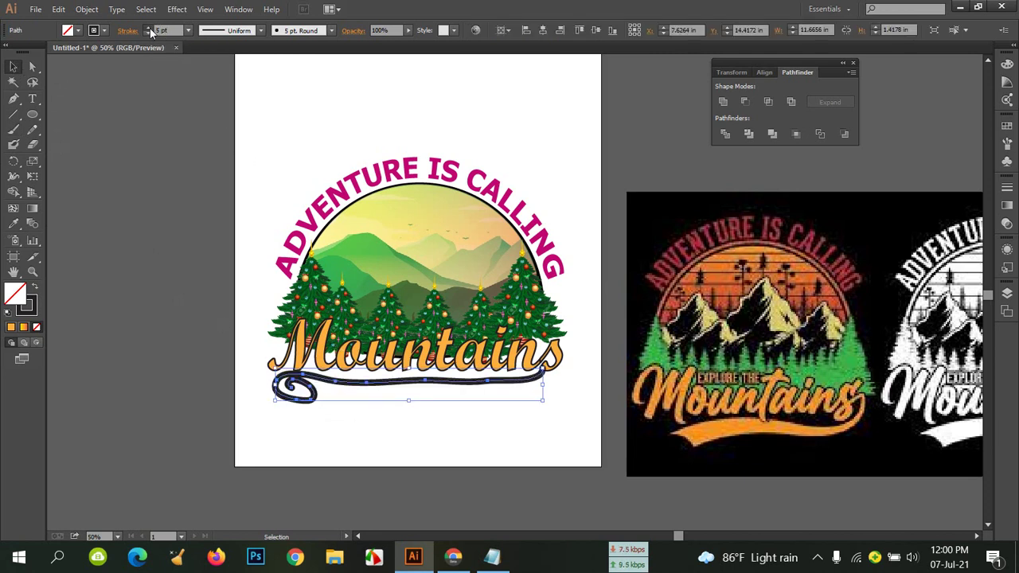
left_click(150, 29)
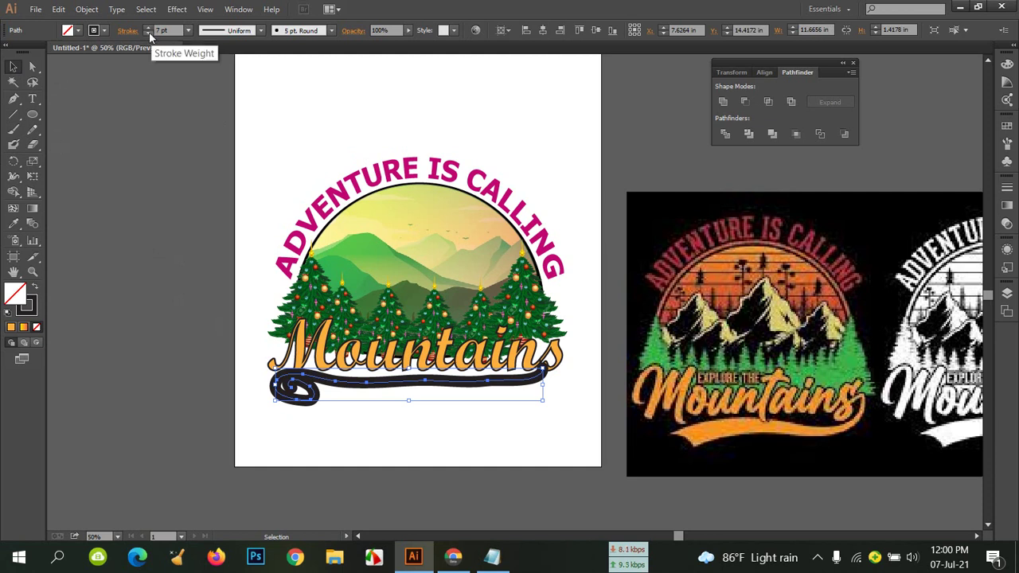
left_click(149, 34)
left_click(149, 34)
left_click(149, 33)
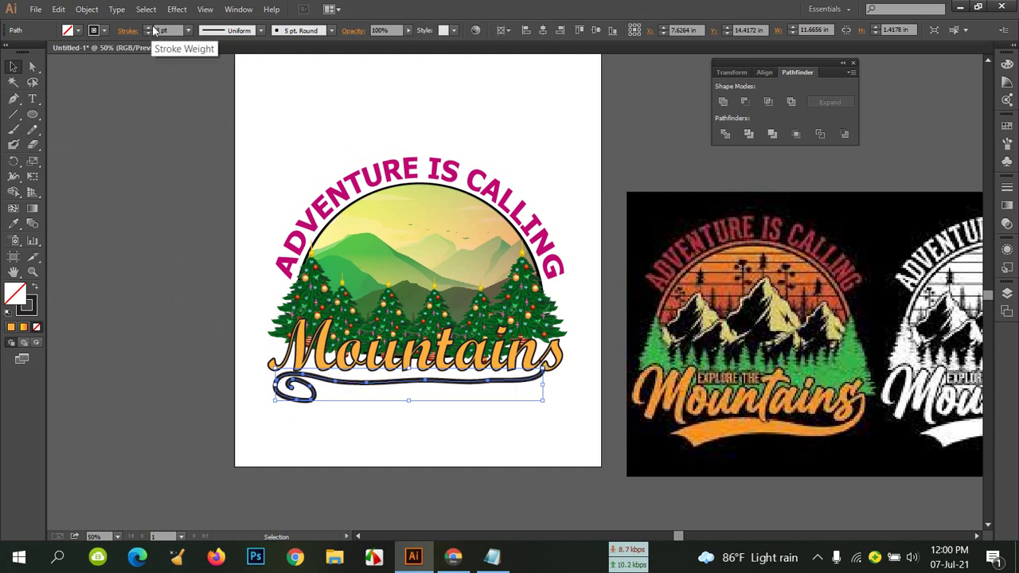
left_click(149, 28)
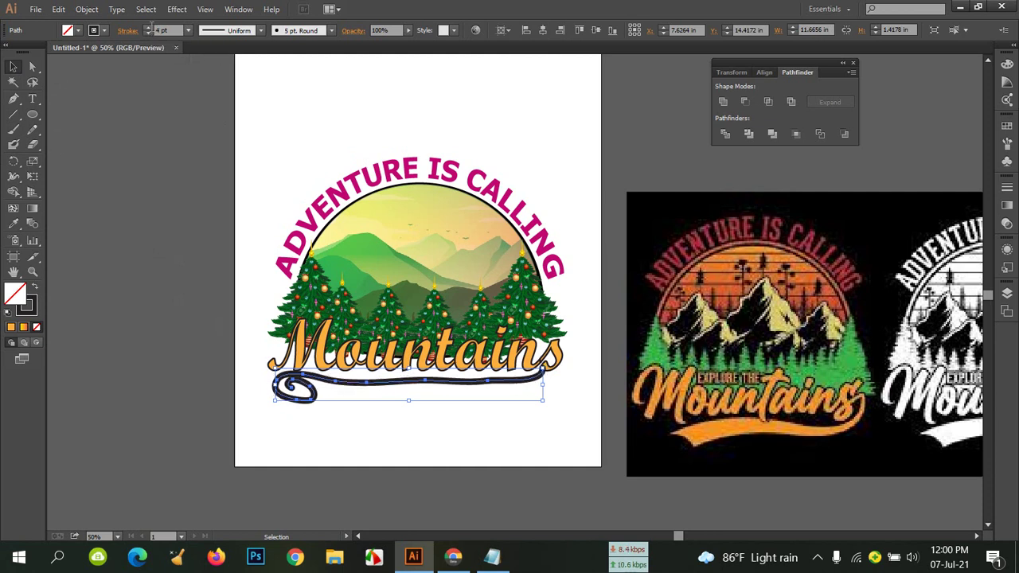
Try several variable width profiles on the swash, finishing with Width Profile 1, and expand its appearance.
left_click(258, 30)
left_click(245, 71)
left_click(260, 30)
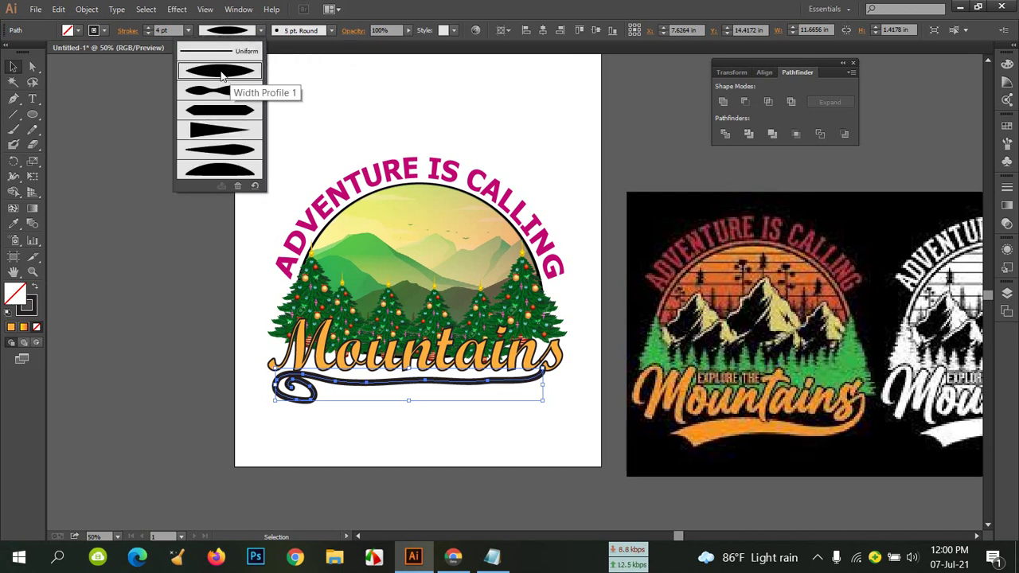
left_click(227, 151)
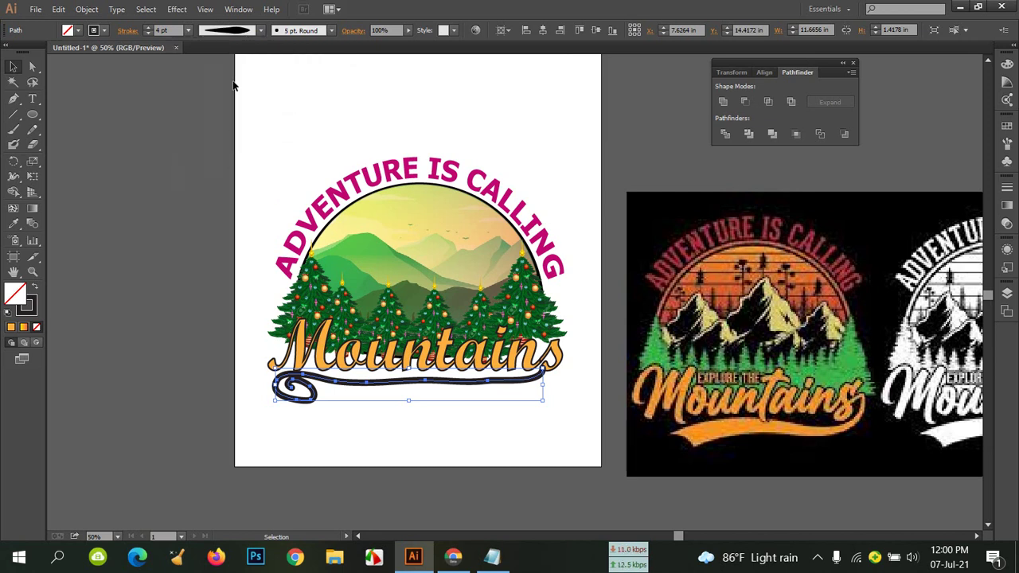
left_click(260, 31)
left_click(233, 99)
left_click(260, 30)
left_click(234, 117)
left_click(259, 31)
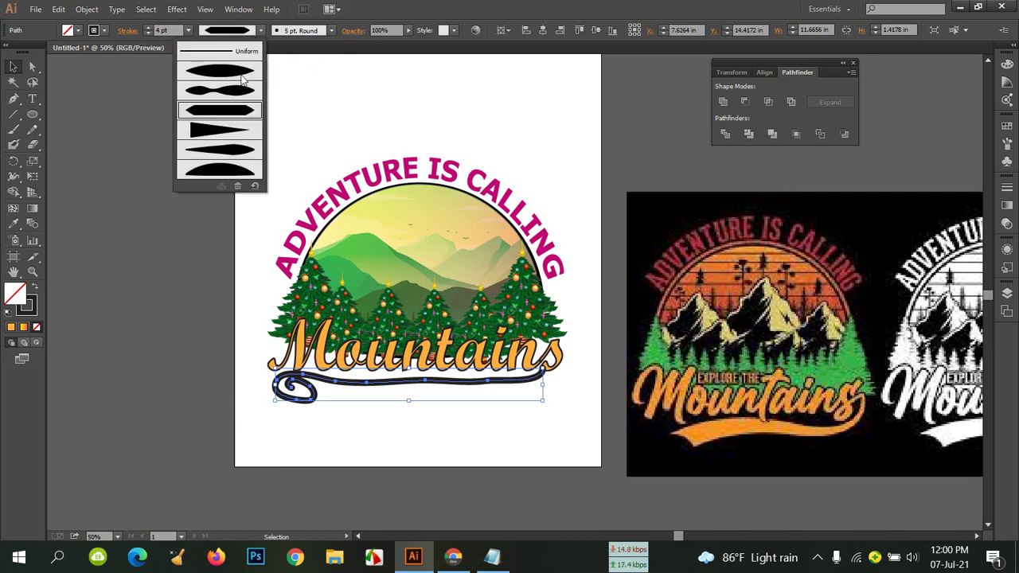
left_click(243, 77)
left_click(87, 9)
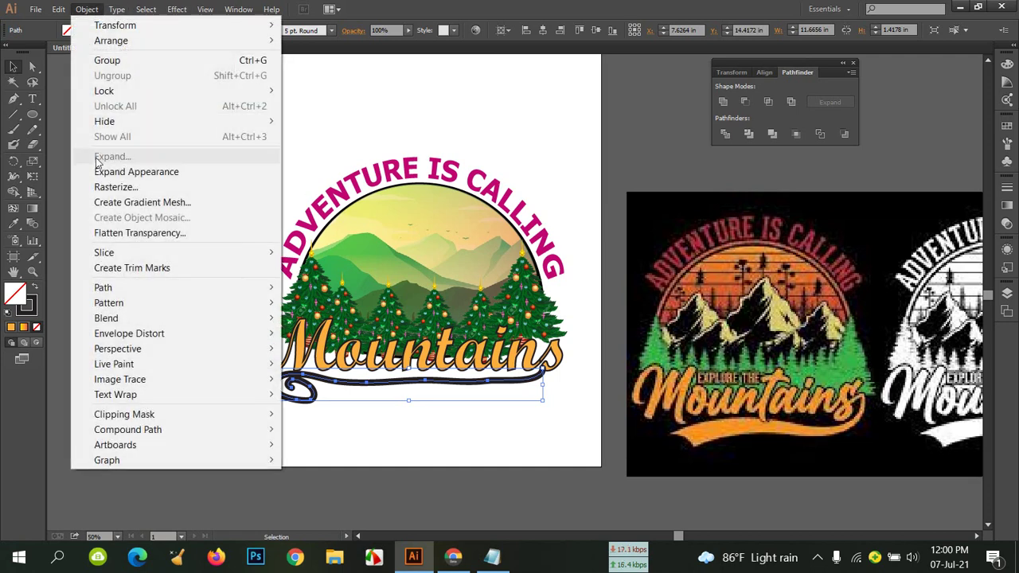
left_click(126, 172)
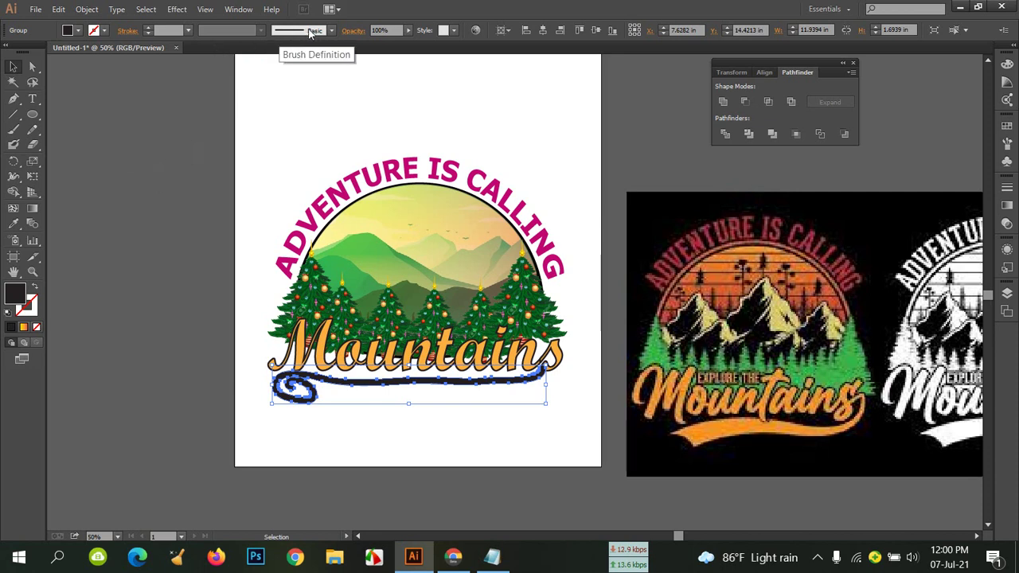
Try the rough charcoal-style art brush with Width Profile 1 on the expanded swash, and delete the swash.
left_click(331, 31)
scroll(301, 96, "down", 2)
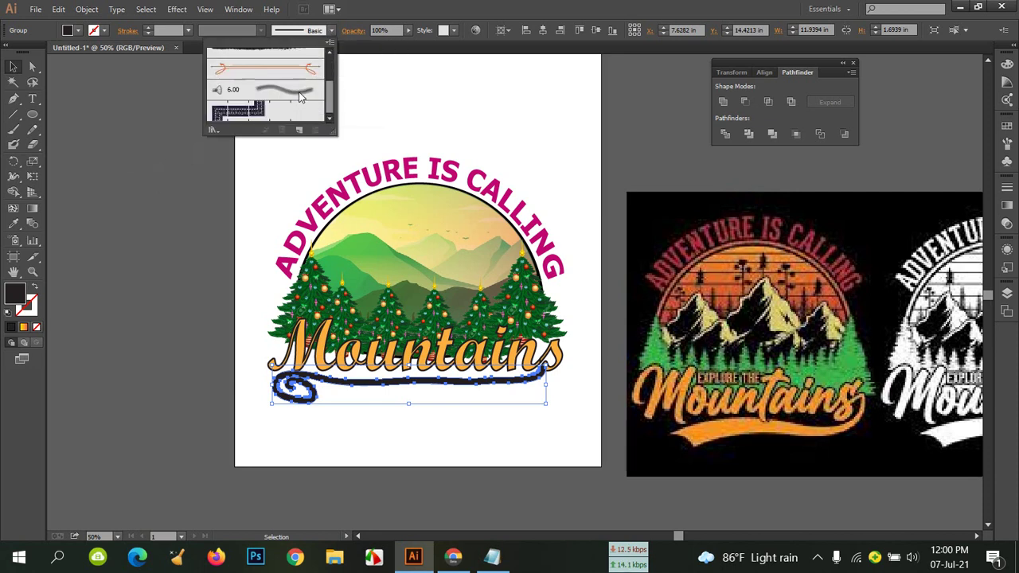
scroll(299, 101, "up", 2)
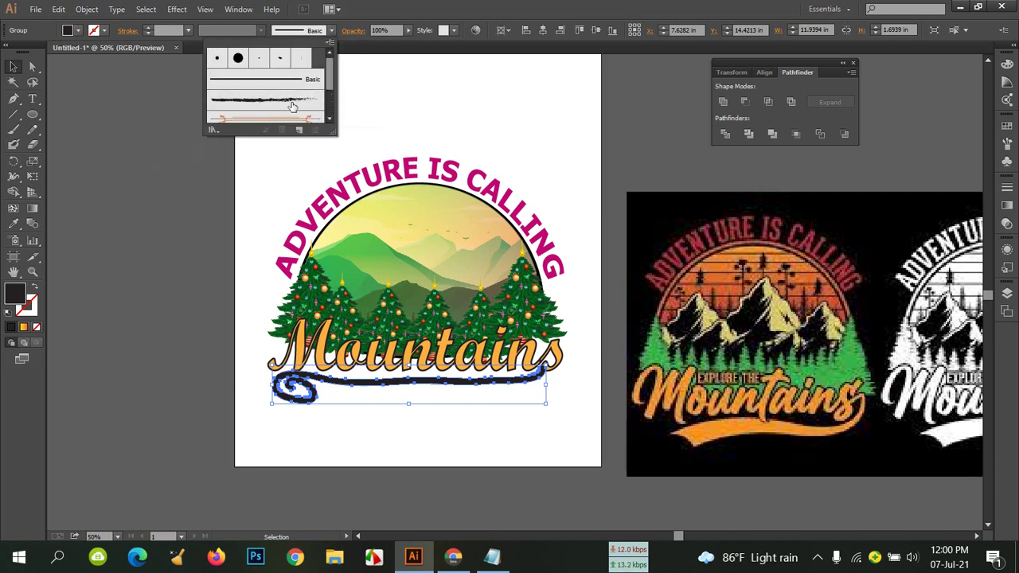
left_click(293, 106)
left_click(326, 105)
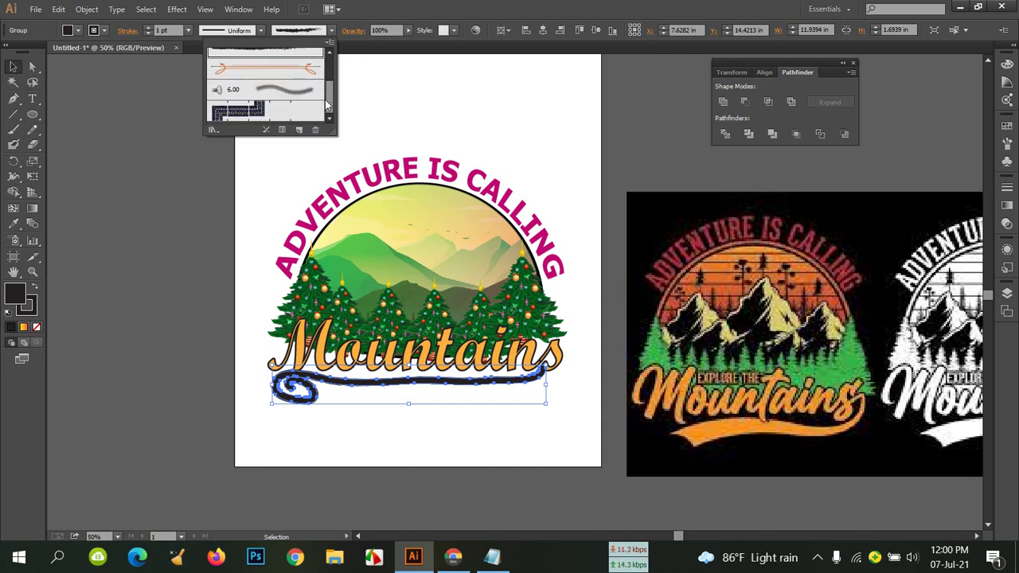
left_click(260, 31)
left_click(247, 69)
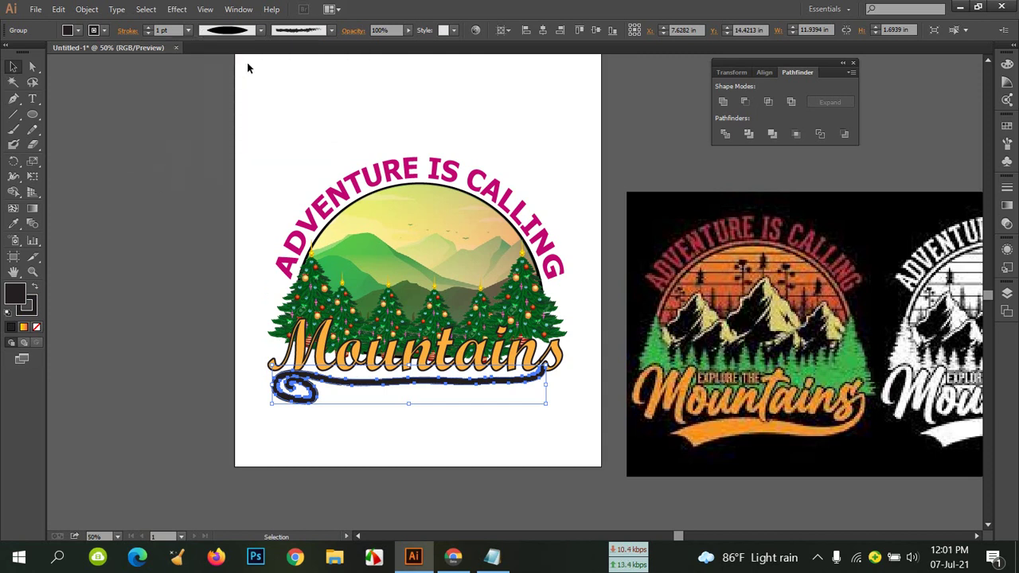
left_click(336, 154)
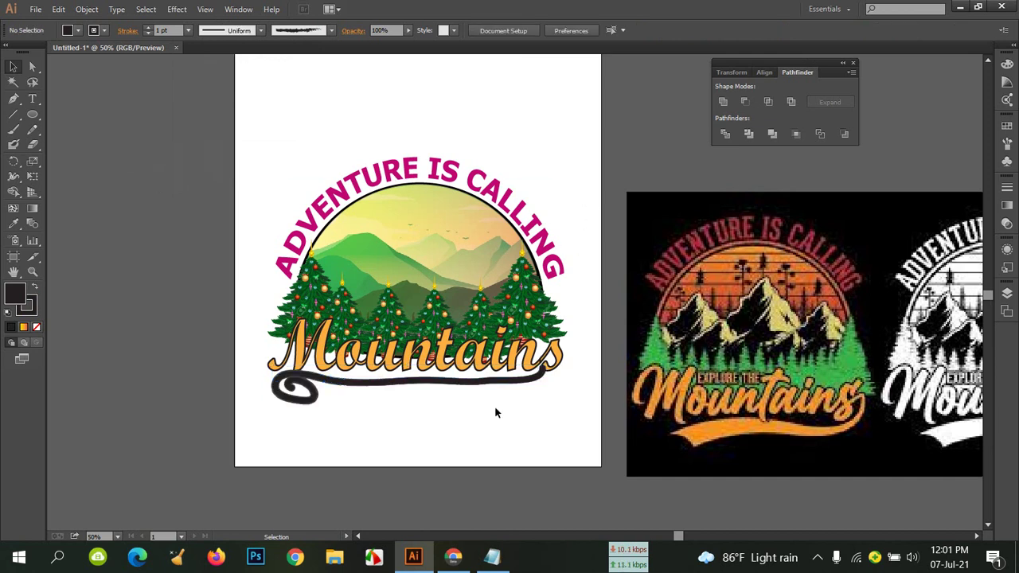
left_click(494, 384)
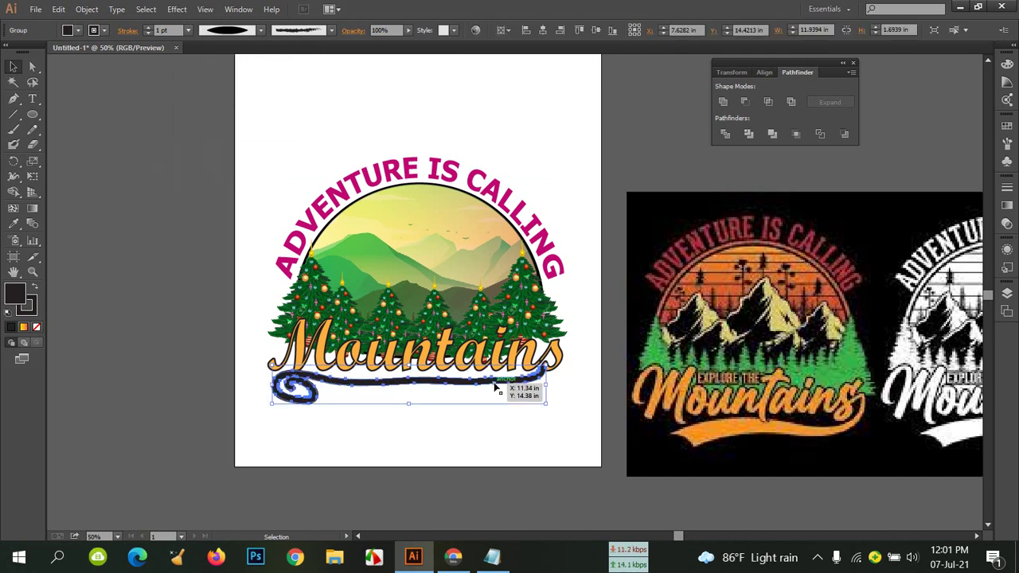
key("Delete")
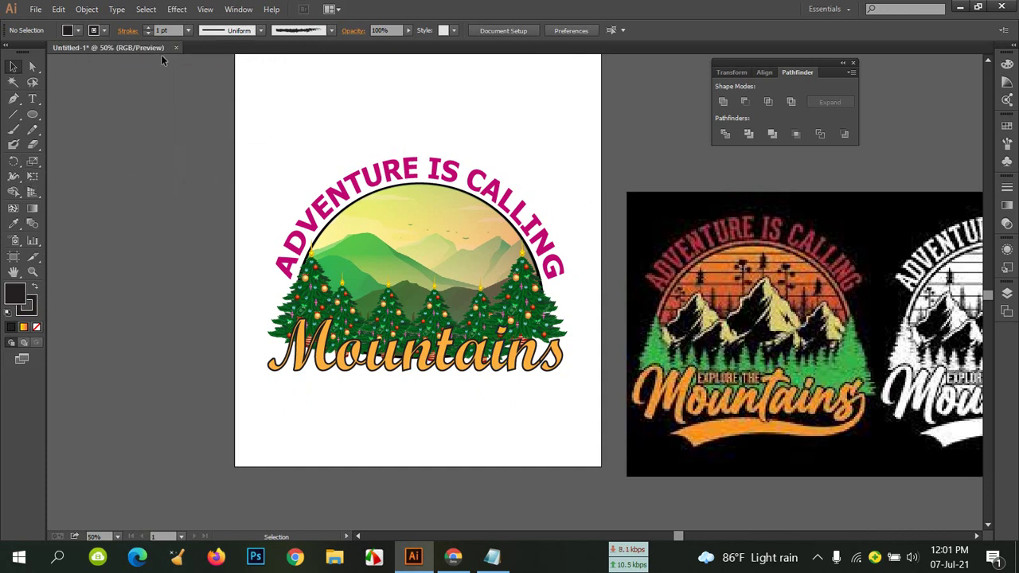
Choose the 15 pt. Round brush and Width Profile 1 for new strokes, with nothing selected.
left_click(331, 30)
scroll(294, 81, "down", 1)
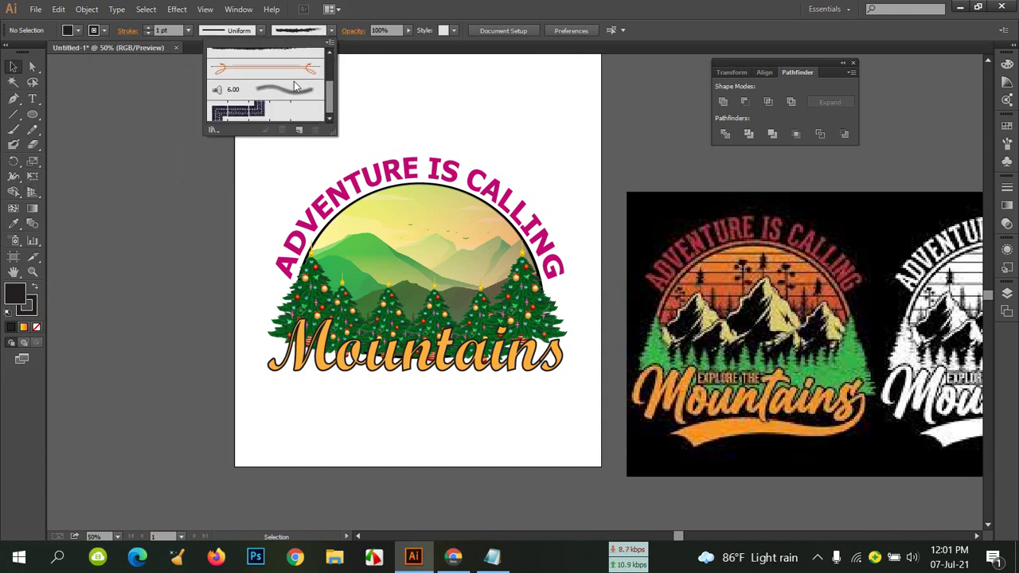
scroll(294, 82, "up", 3)
left_click(239, 58)
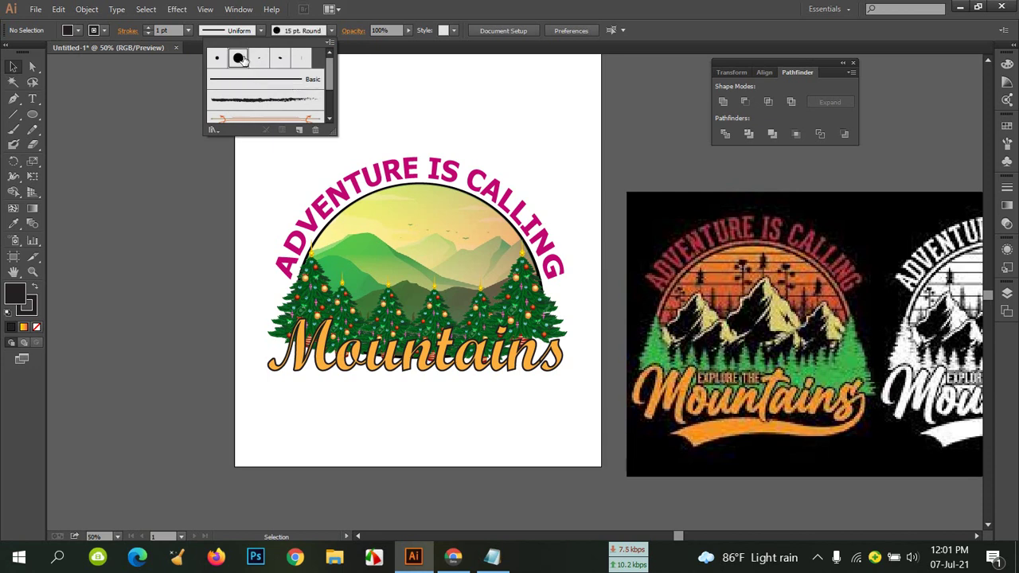
left_click(260, 30)
left_click(260, 31)
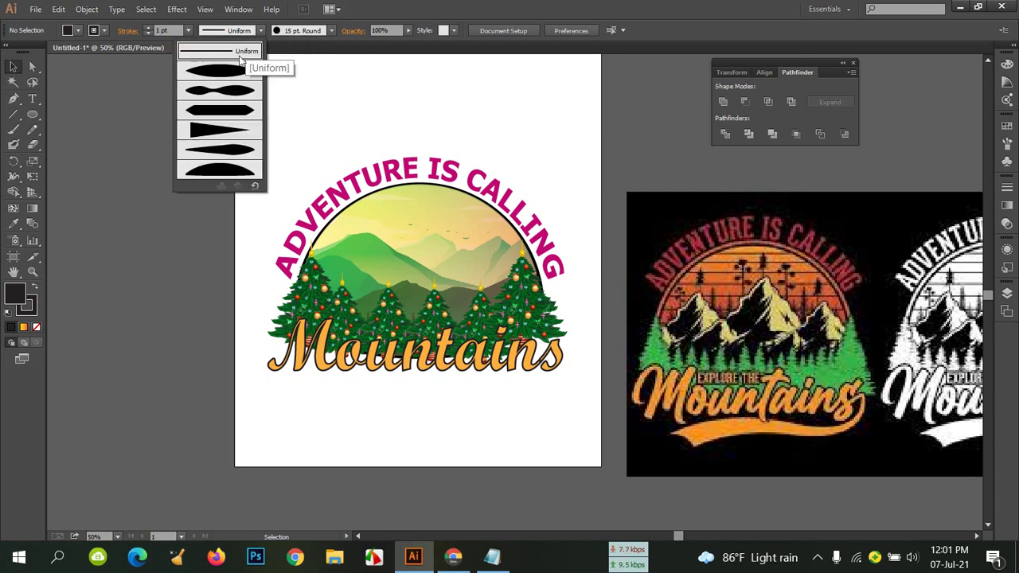
left_click(228, 70)
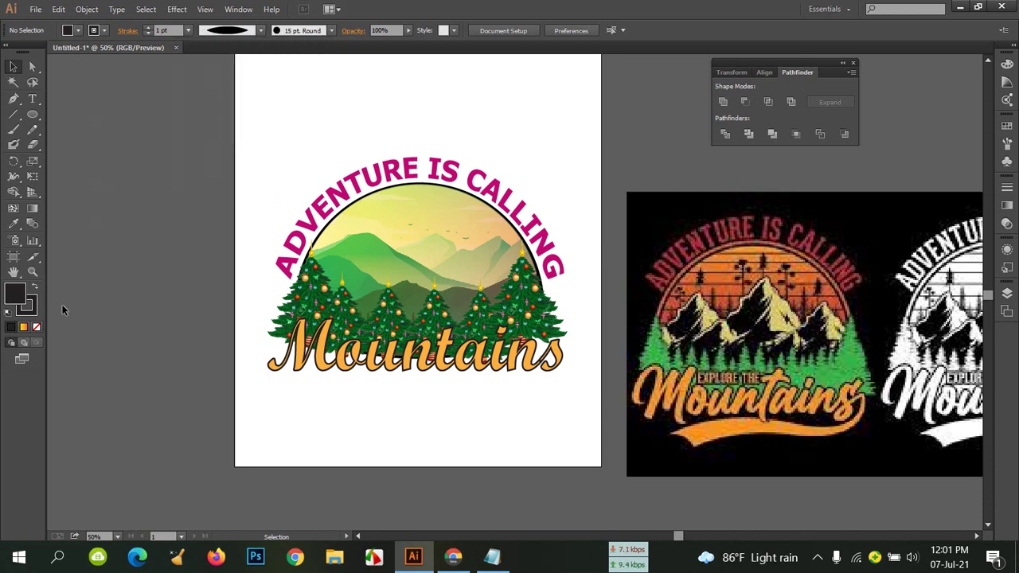
Sample the orange fill of the "Mountains" lettering with the Eyedropper for new brush strokes.
double_click(19, 295)
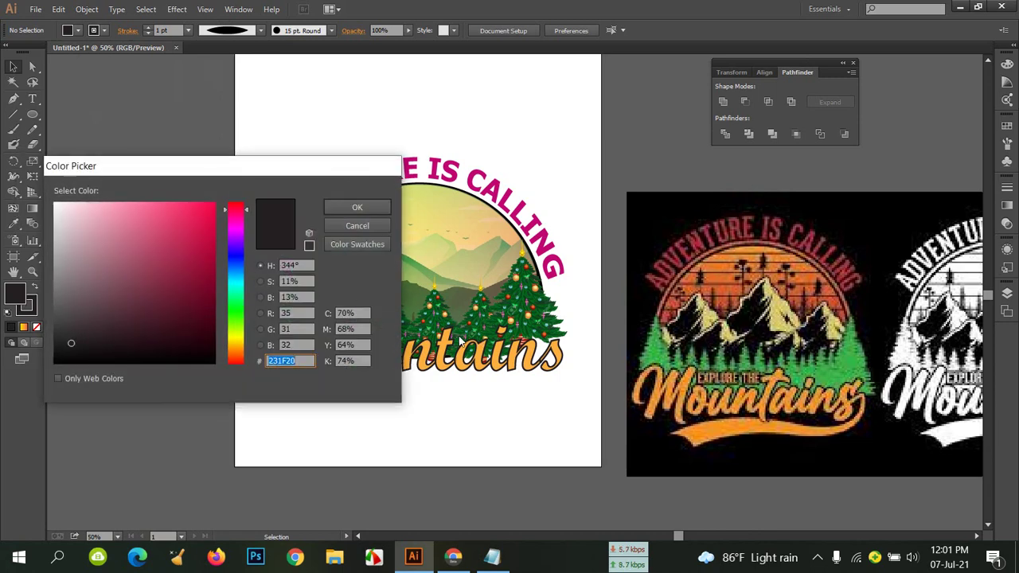
left_click(356, 226)
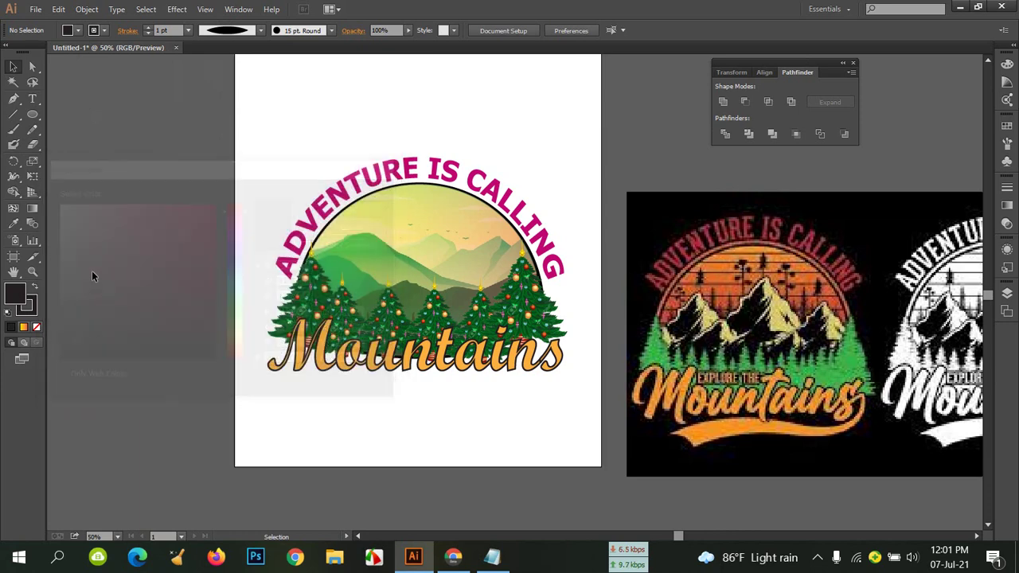
left_click(15, 223)
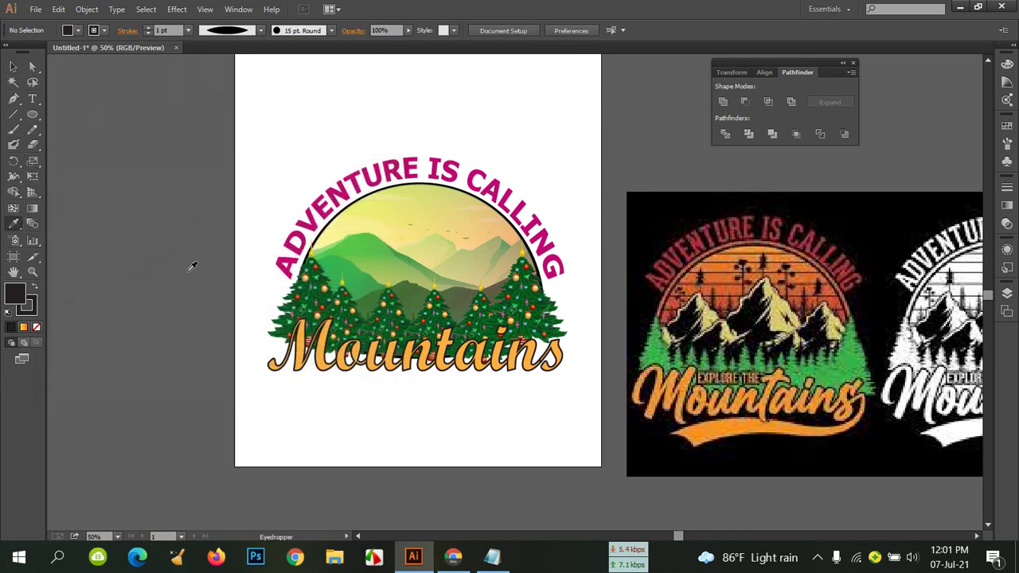
left_click(302, 350)
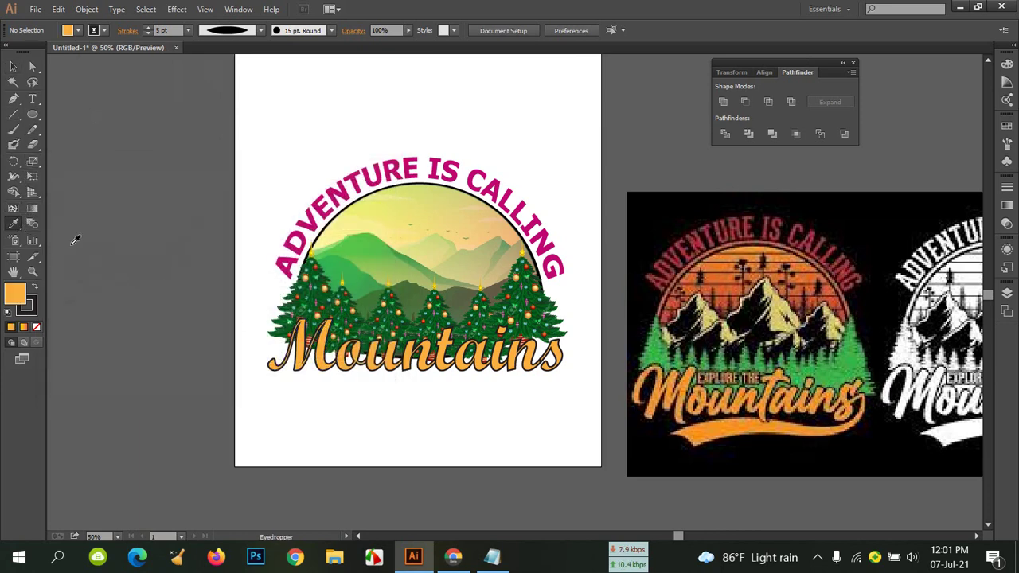
Try a curved Paintbrush stroke with a 5 pt black stroke below "Mountains", remove its fill, and undo both changes.
left_click(29, 132)
left_click(14, 129)
left_click_drag(408, 396, 223, 392)
key("slash")
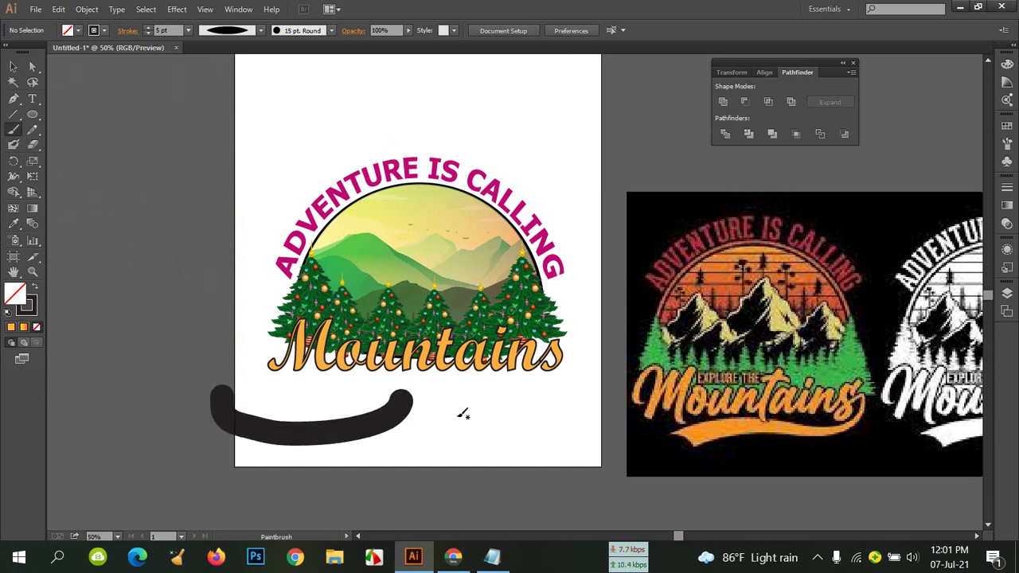
key("ctrl+z")
key("ctrl+z")
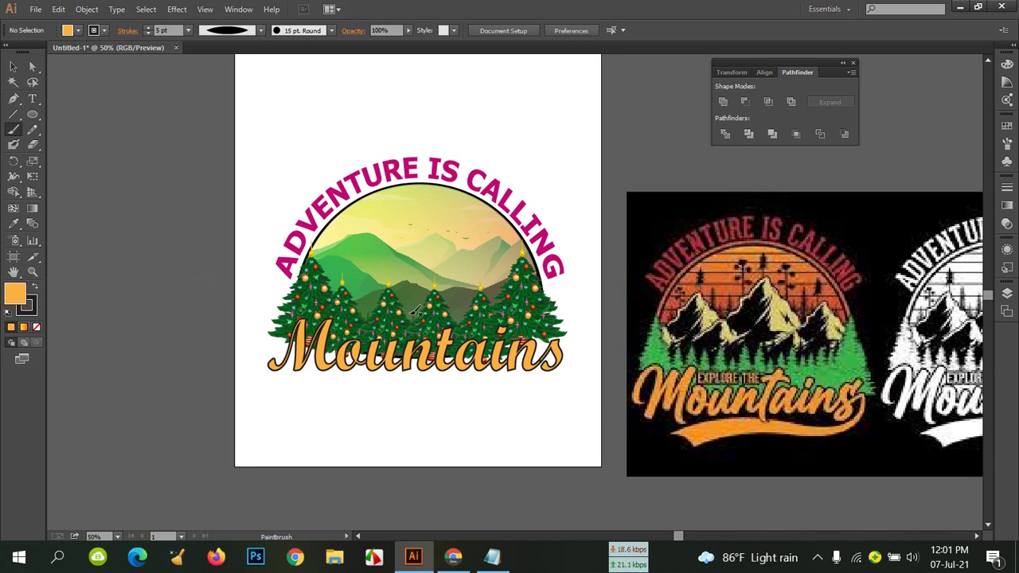
Swap the fill and stroke colours, try a short orange curved stroke below the lettering, and undo it.
left_click(36, 289)
mouse_move(367, 425)
left_mouse_down()
mouse_move(375, 415)
mouse_move(269, 412)
left_mouse_up()
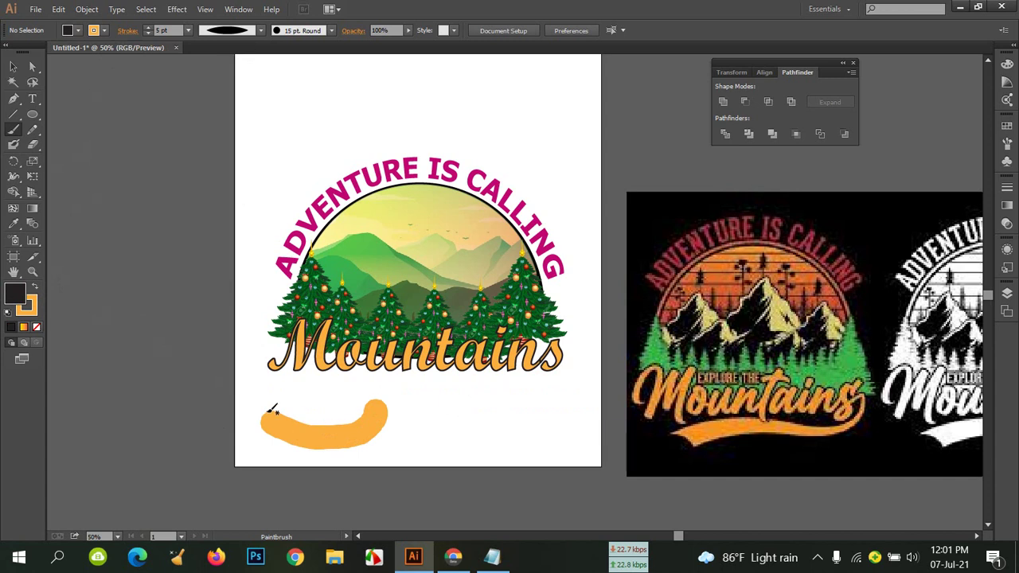
key("ctrl+z")
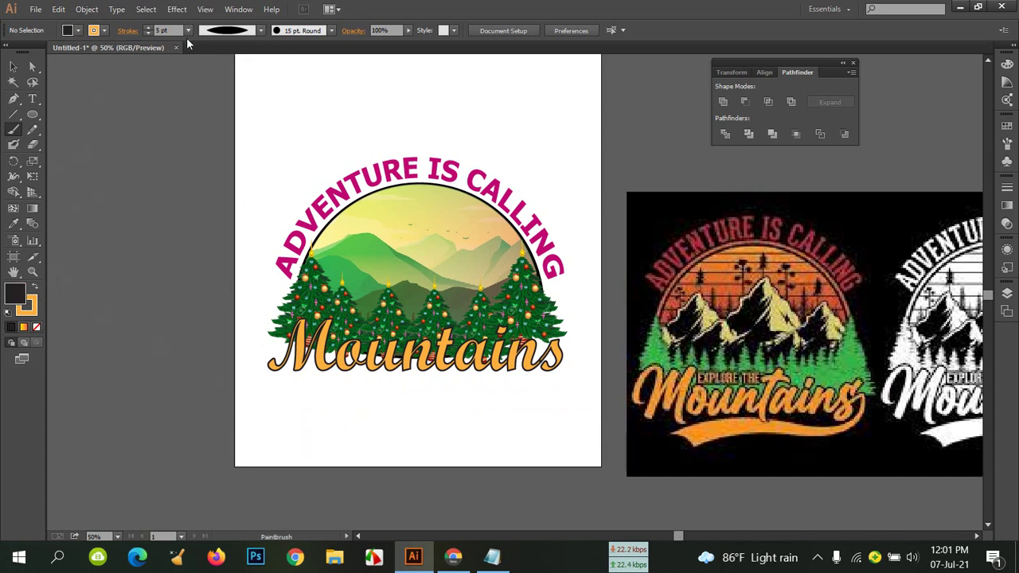
Set the stroke weight to 4 pt, paint a nearly straight orange stroke near the artboard's lower edge, and remove its fill.
left_click(148, 28)
left_click(148, 28)
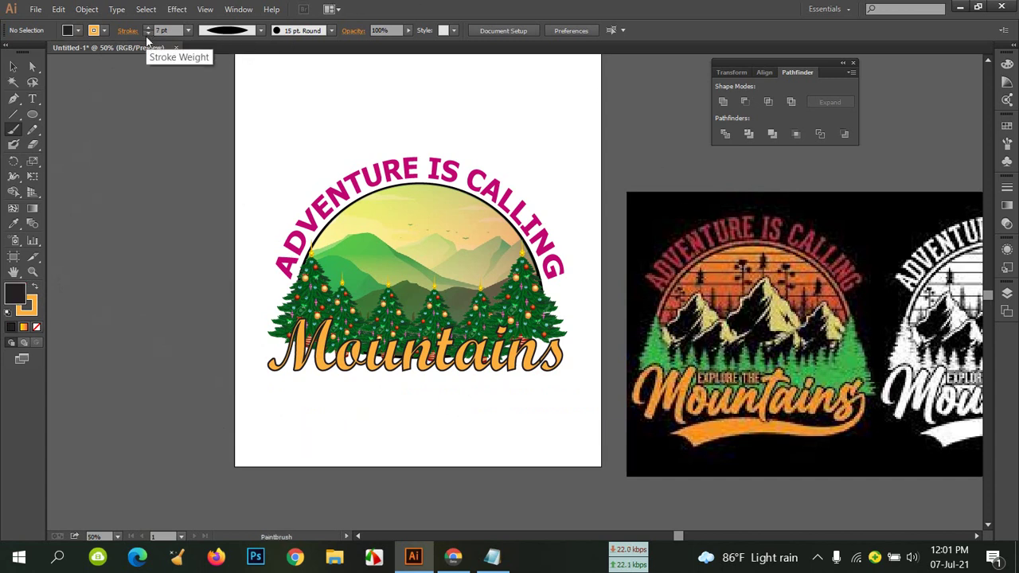
left_click(150, 34)
left_click_drag(496, 437, 315, 430)
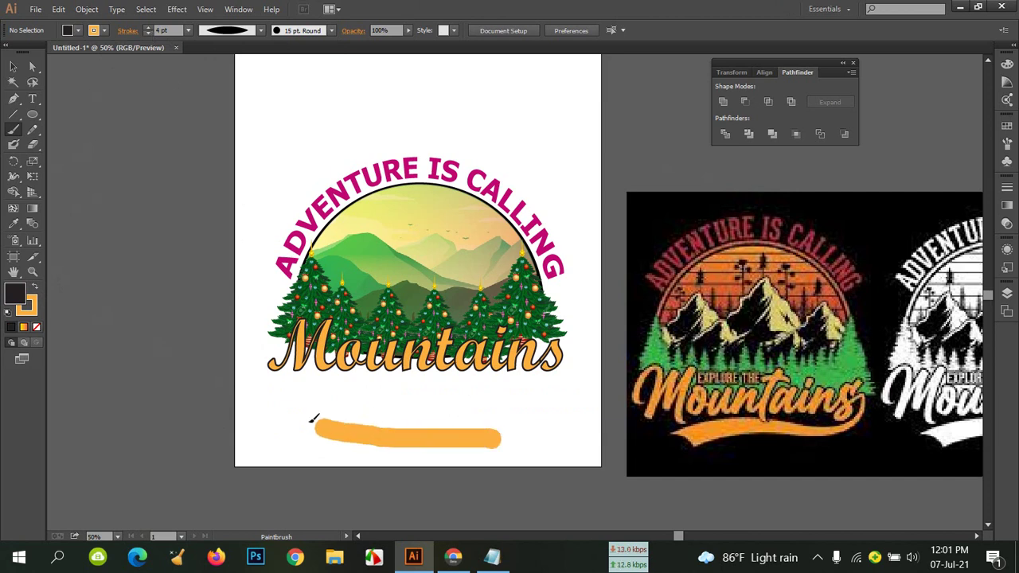
key("slash")
Reapply Width Profile 1, try a second orange stroke over the first, and undo both strokes.
left_click(260, 30)
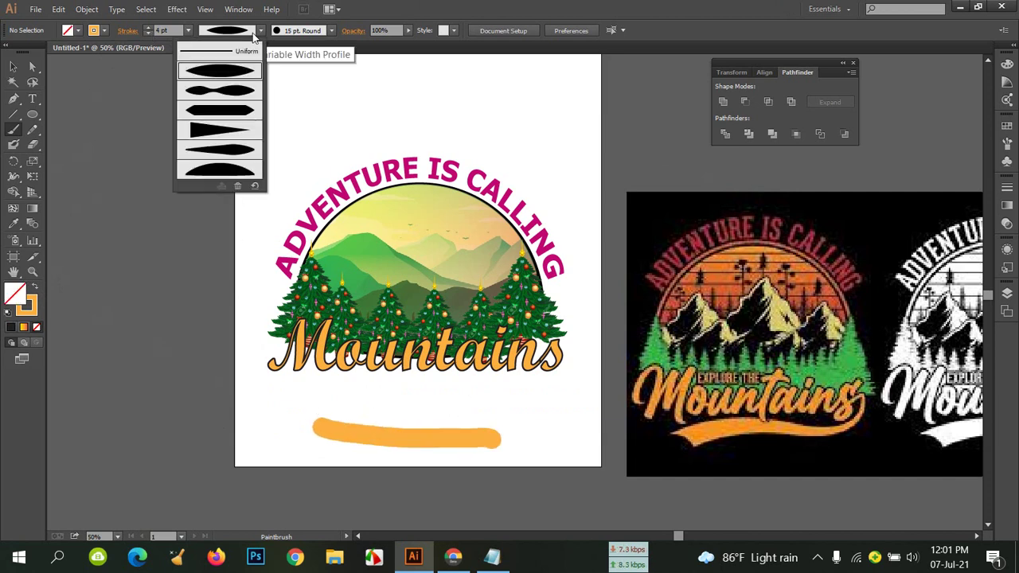
left_click(231, 83)
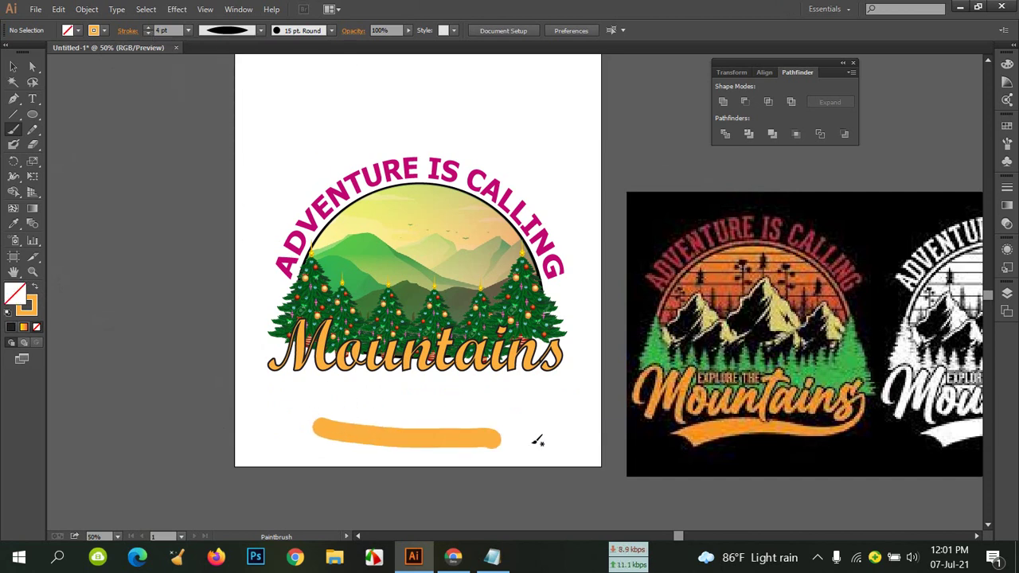
left_click_drag(528, 437, 344, 426)
key("ctrl+z")
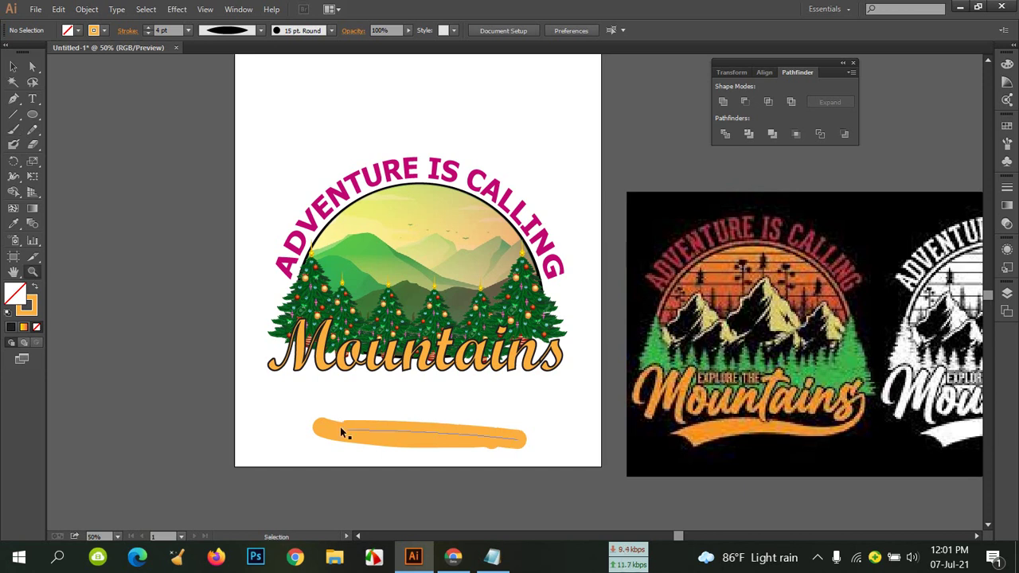
key("ctrl+z")
key("ctrl+z")
key("z")
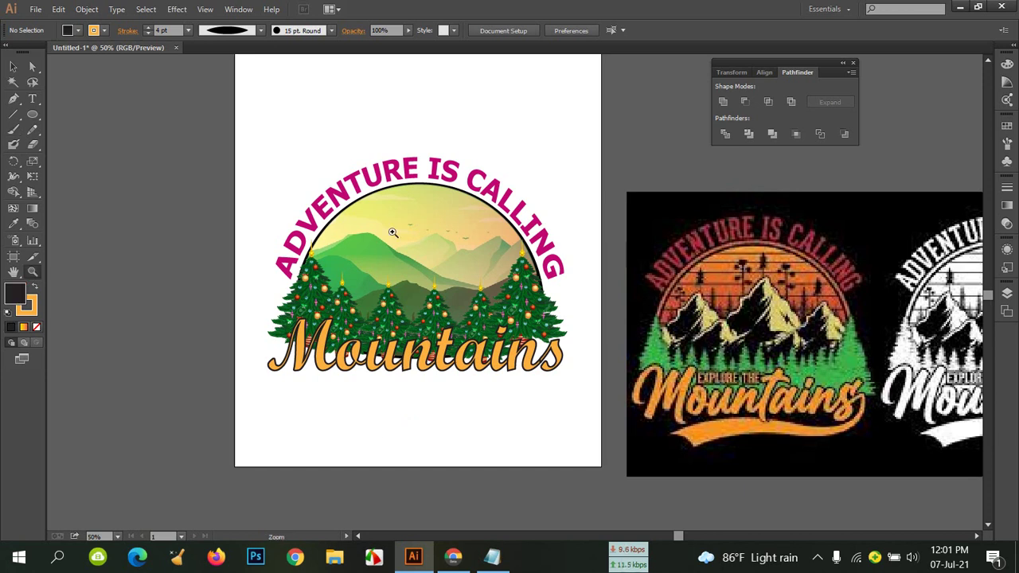
Set the stroke weight to 3 pt, try an orange swash from the final "s" to under the "M", and undo it.
left_click(147, 30)
left_click(147, 34)
left_click(14, 129)
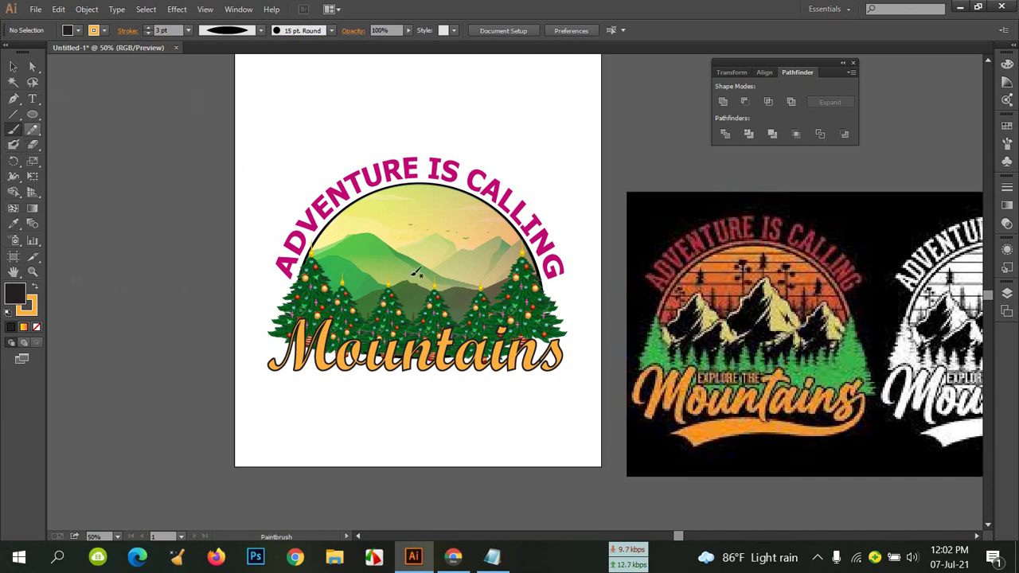
mouse_move(555, 367)
left_mouse_down()
mouse_move(496, 390)
mouse_move(391, 395)
mouse_move(289, 380)
left_mouse_up()
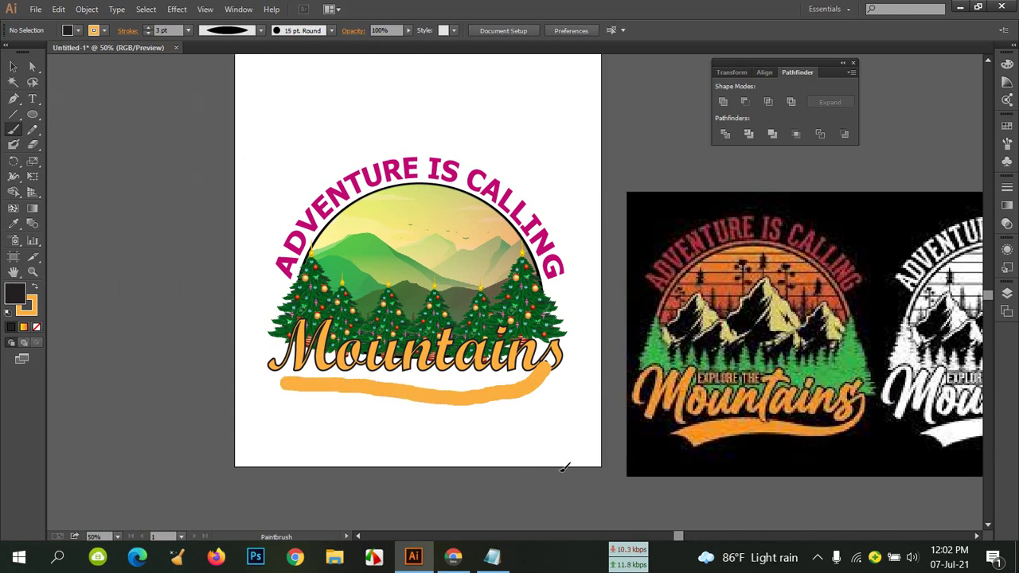
key("slash")
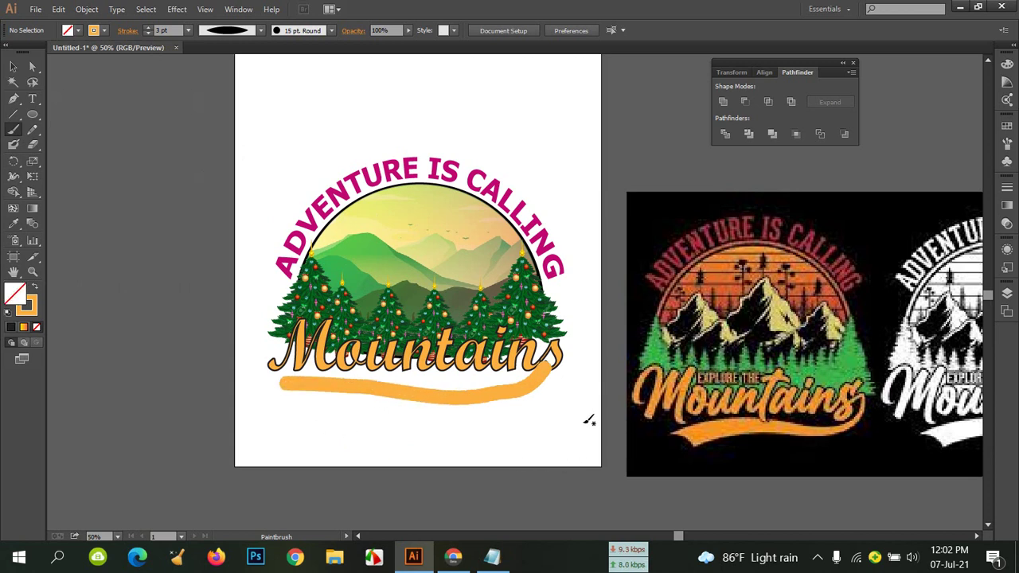
key("ctrl+z")
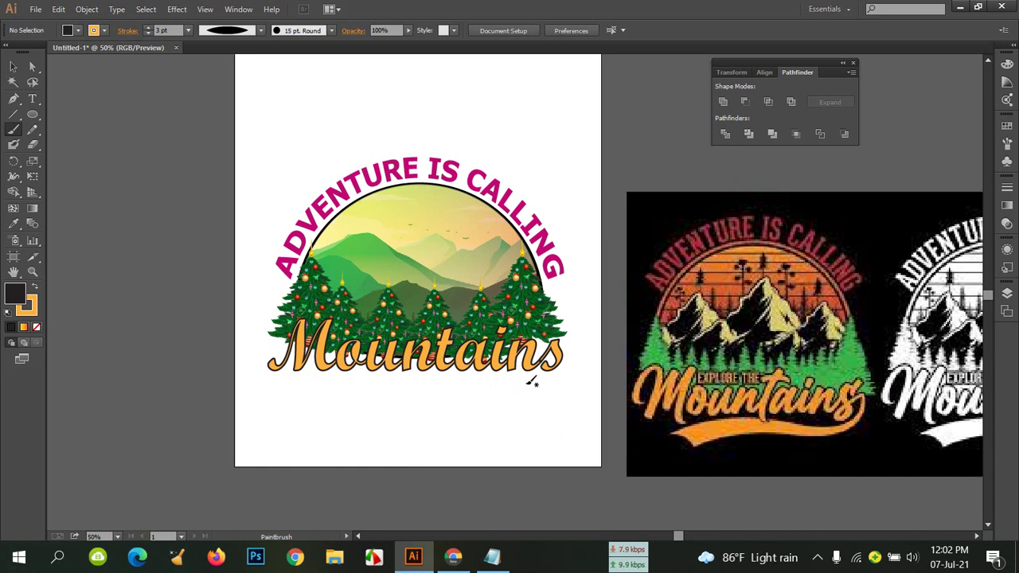
Group the whole design: the arched text, dome landscape, trees and "Mountains" lettering.
scroll(578, 375, "up", 2)
scroll(580, 379, "down", 1)
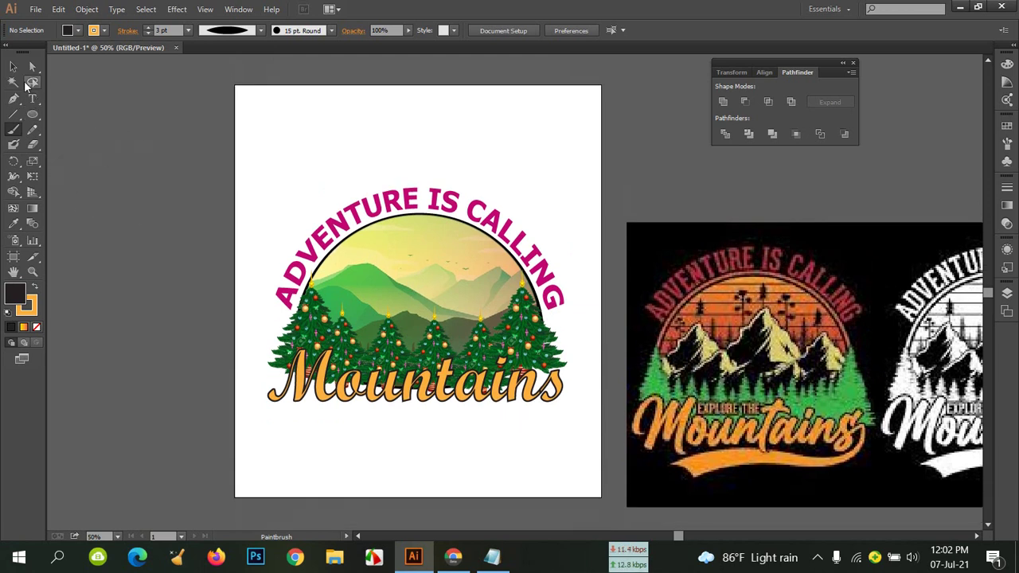
left_click(12, 66)
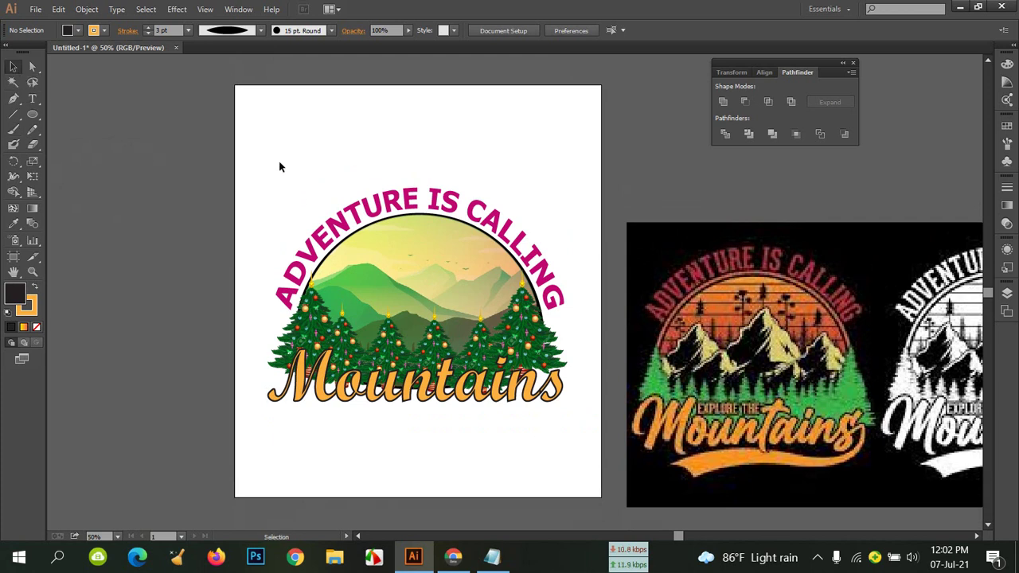
mouse_move(278, 166)
left_mouse_down()
mouse_move(521, 423)
mouse_move(565, 430)
left_mouse_up()
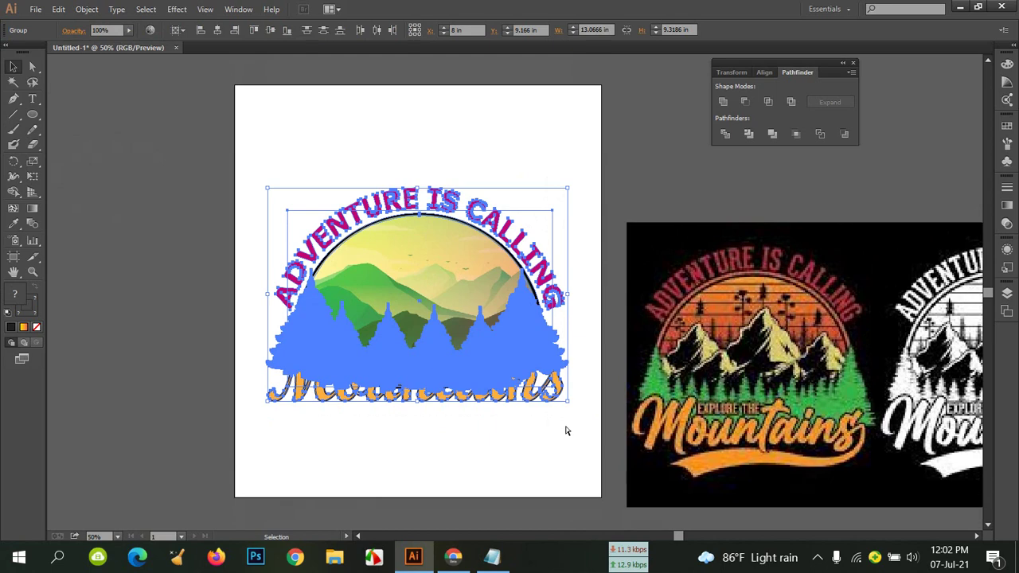
key("a")
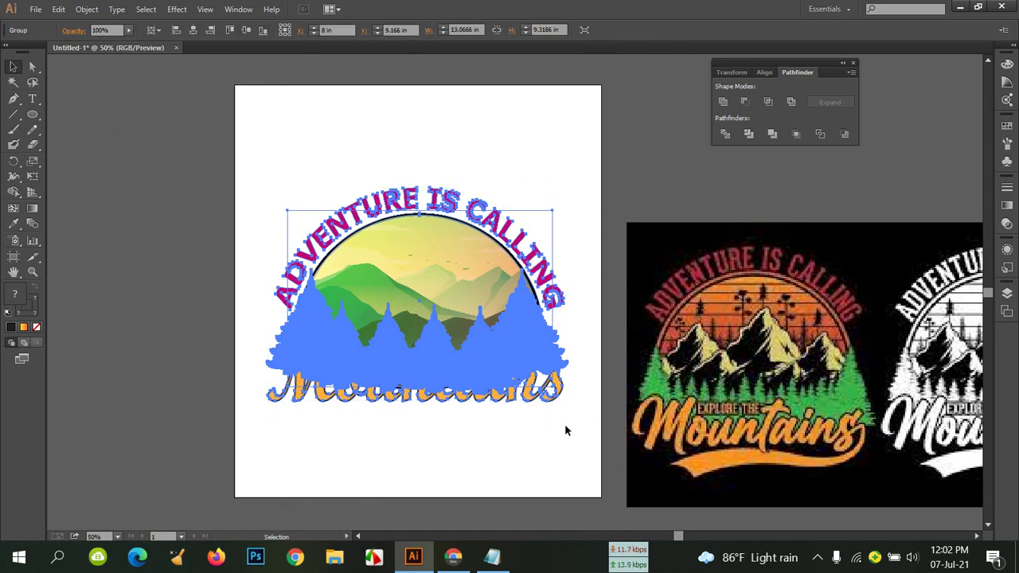
key("v")
left_click(288, 142)
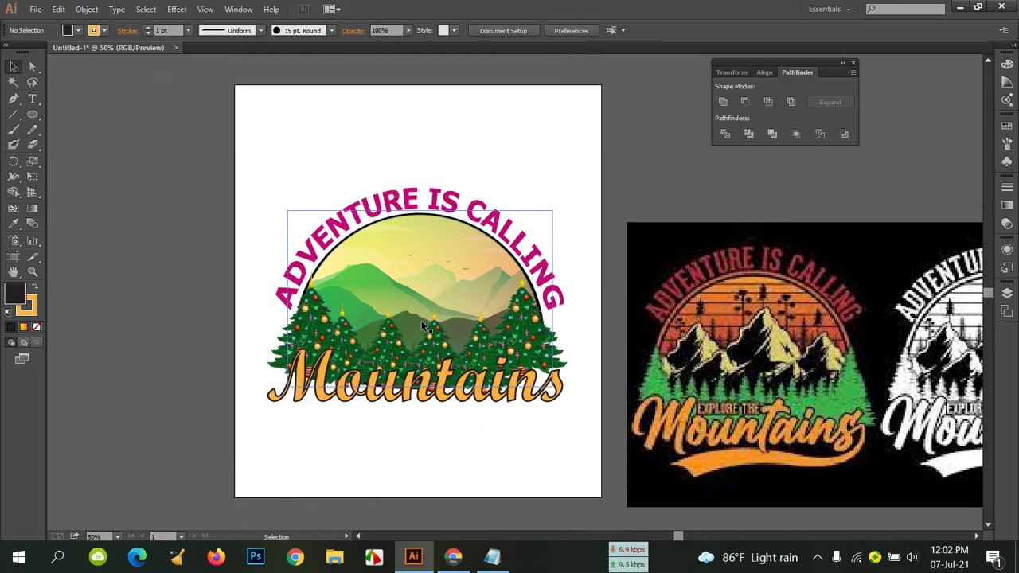
Scale the design group about its centre to about 15.3 by 10.9 in, and delete the reference image beside the artboard.
left_click(428, 325)
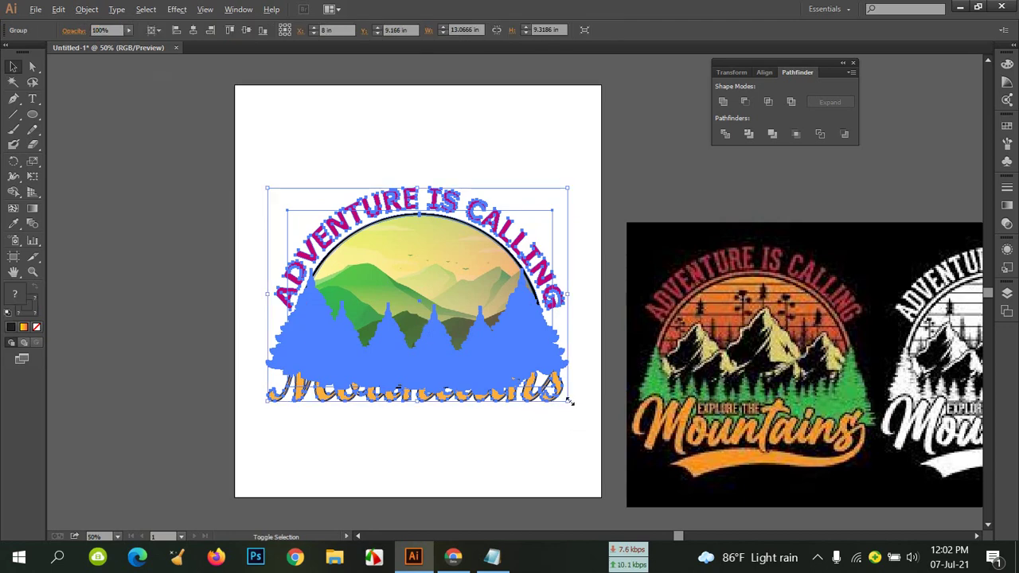
left_click_drag(569, 402, 590, 412)
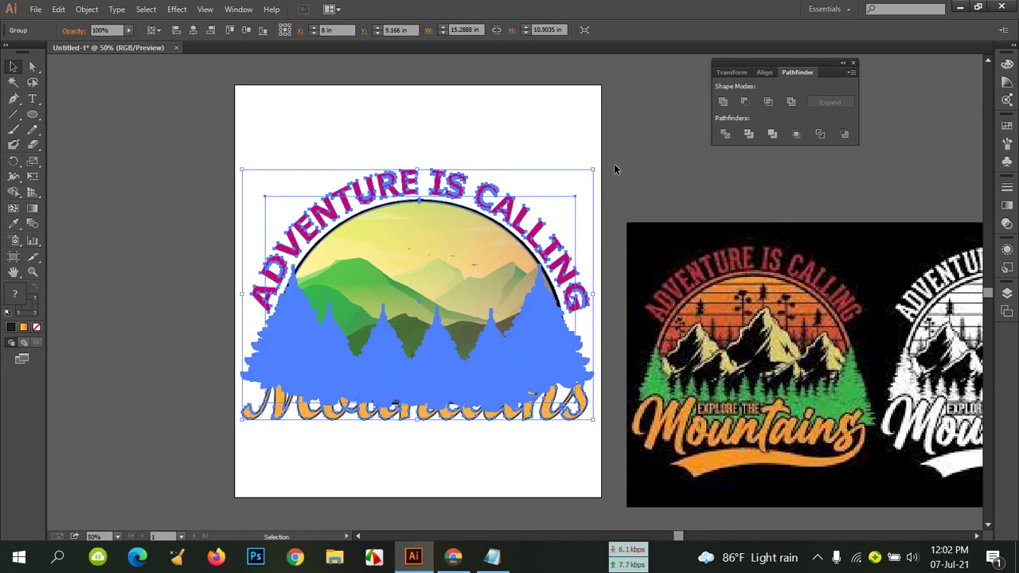
left_click(614, 164)
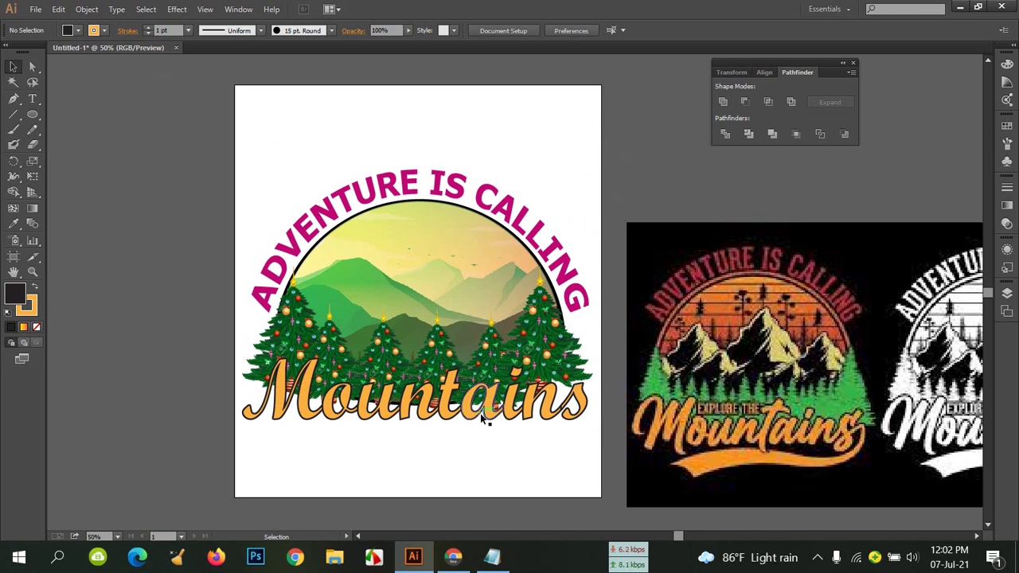
left_click(866, 410)
key("Delete")
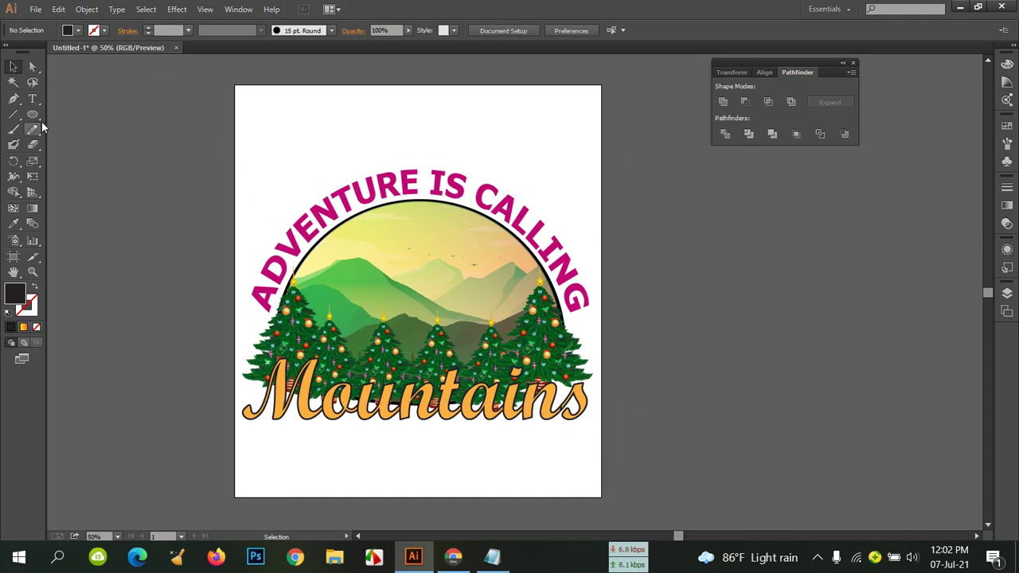
Draw a 16 by 18 in black rectangle without stroke covering the artboard, send it behind the design, and deselect it.
left_click_drag(39, 120, 102, 113)
left_click_drag(233, 82, 601, 495)
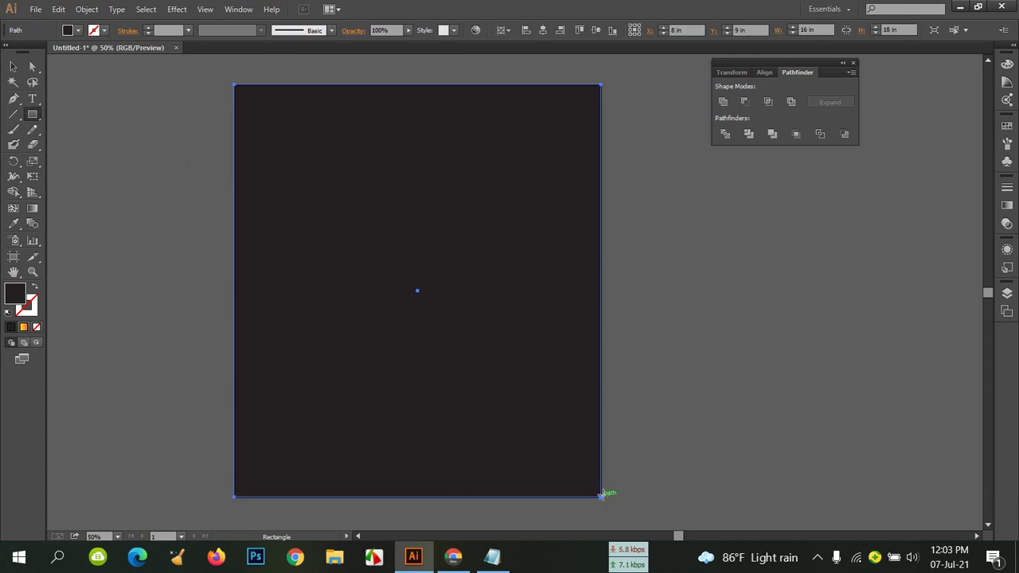
right_click(477, 228)
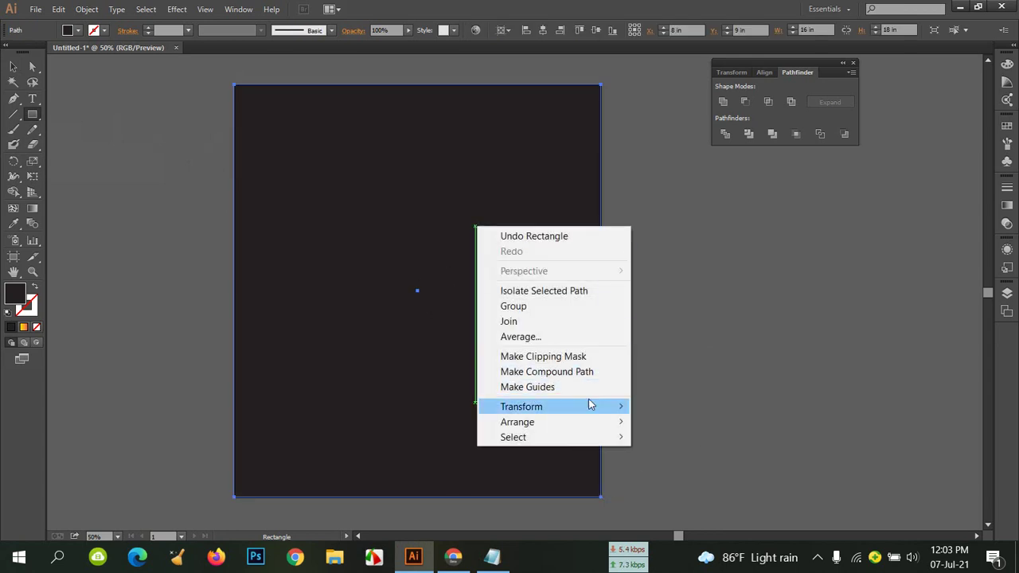
mouse_move(592, 413)
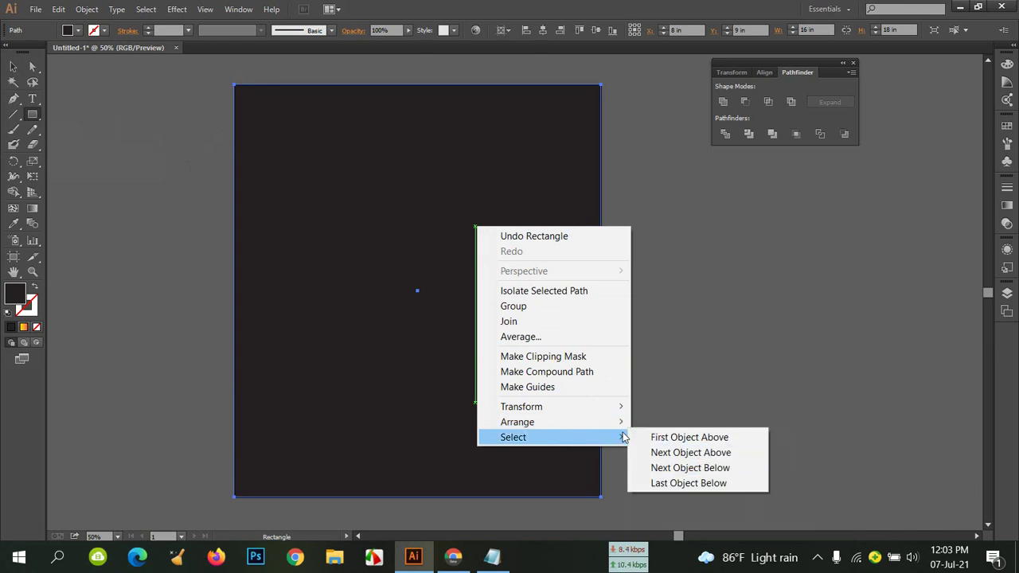
mouse_move(620, 430)
left_click(722, 474)
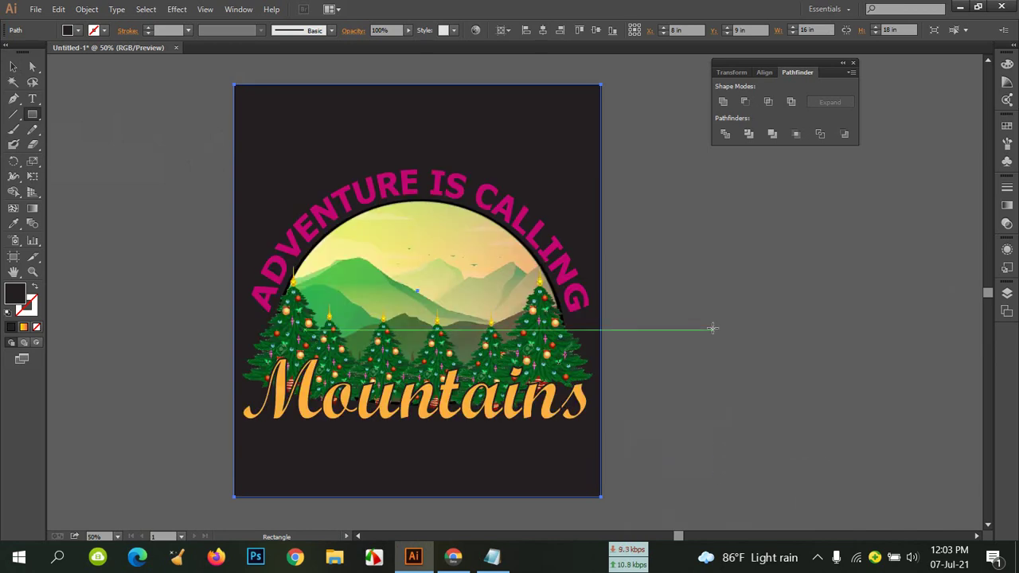
left_click(14, 68)
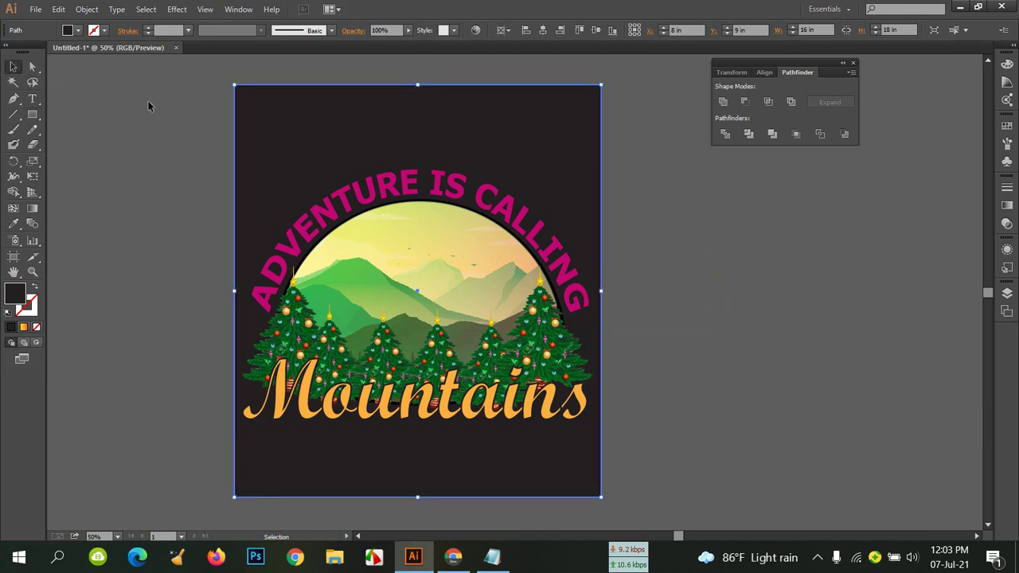
left_click(730, 271)
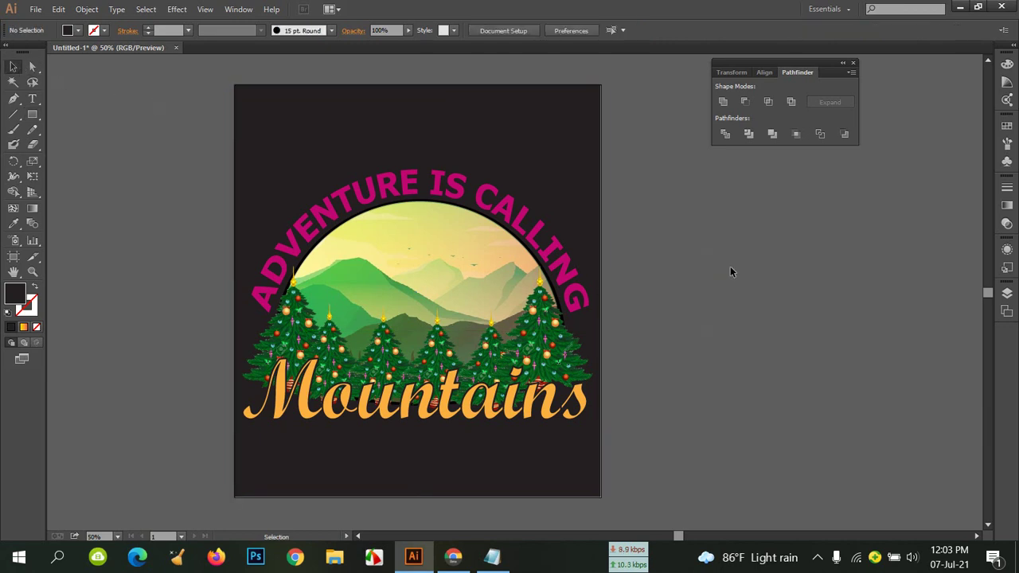